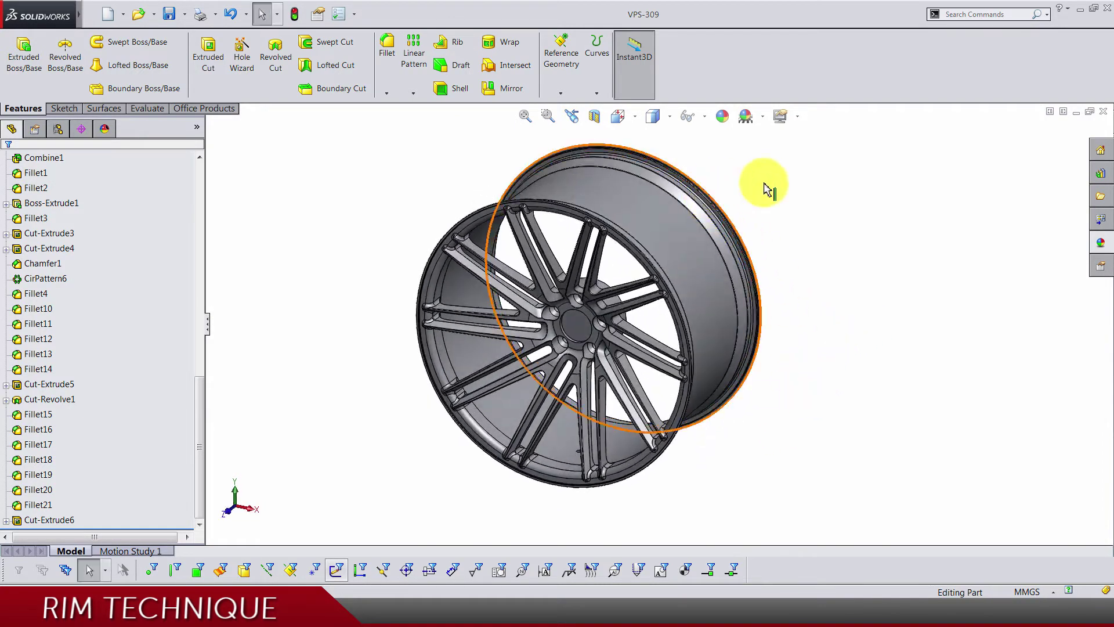
Examine the finished VPS-309 wheel from several angles and finish in the isometric view.
scroll(477, 218, up, 3)
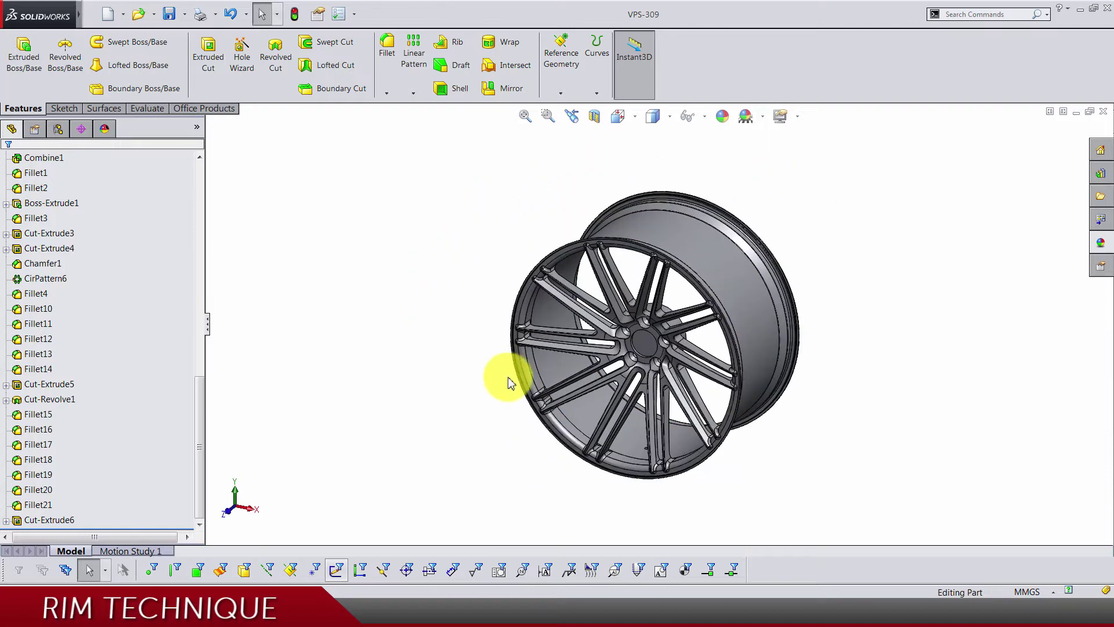
middle_drag(629, 413, 666, 231)
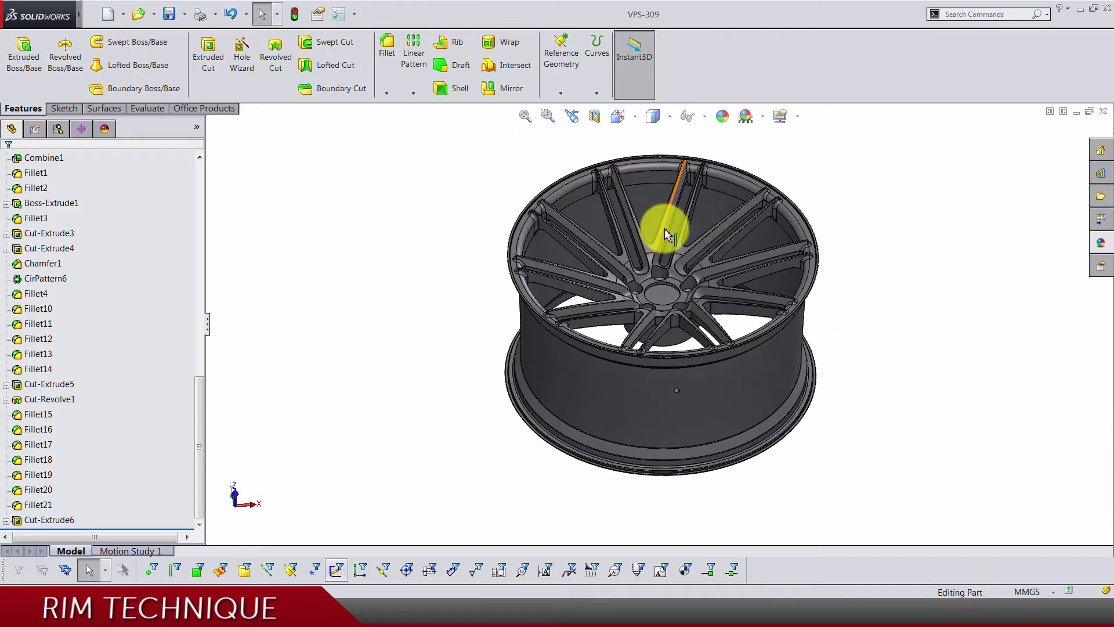
middle_drag(679, 320, 655, 406)
middle_drag(677, 205, 676, 294)
scroll(607, 366, up, 5)
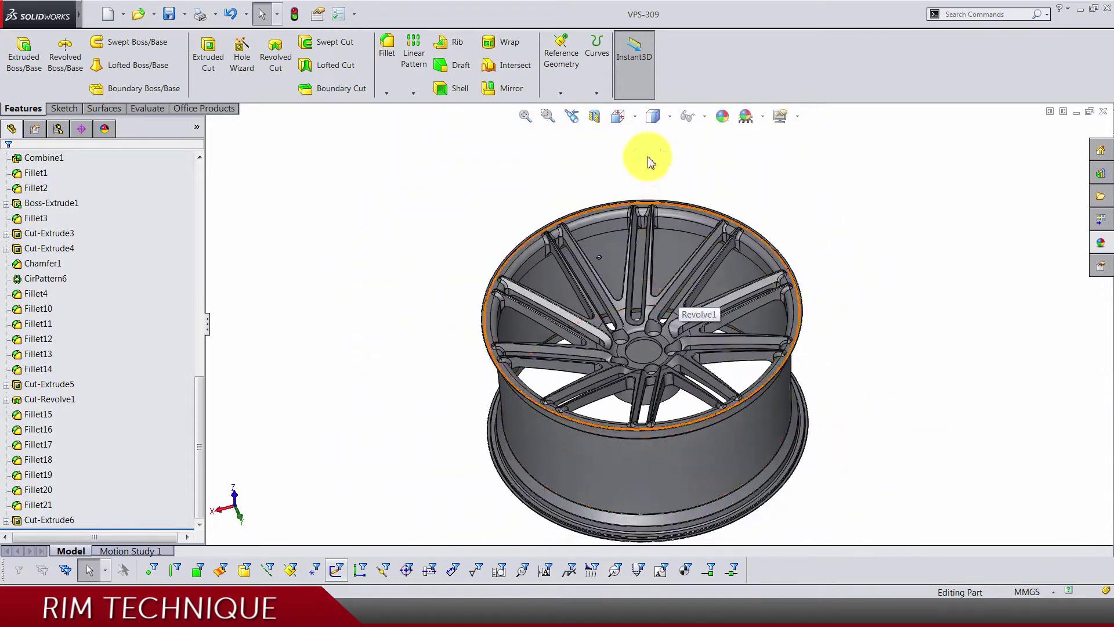
click(618, 116)
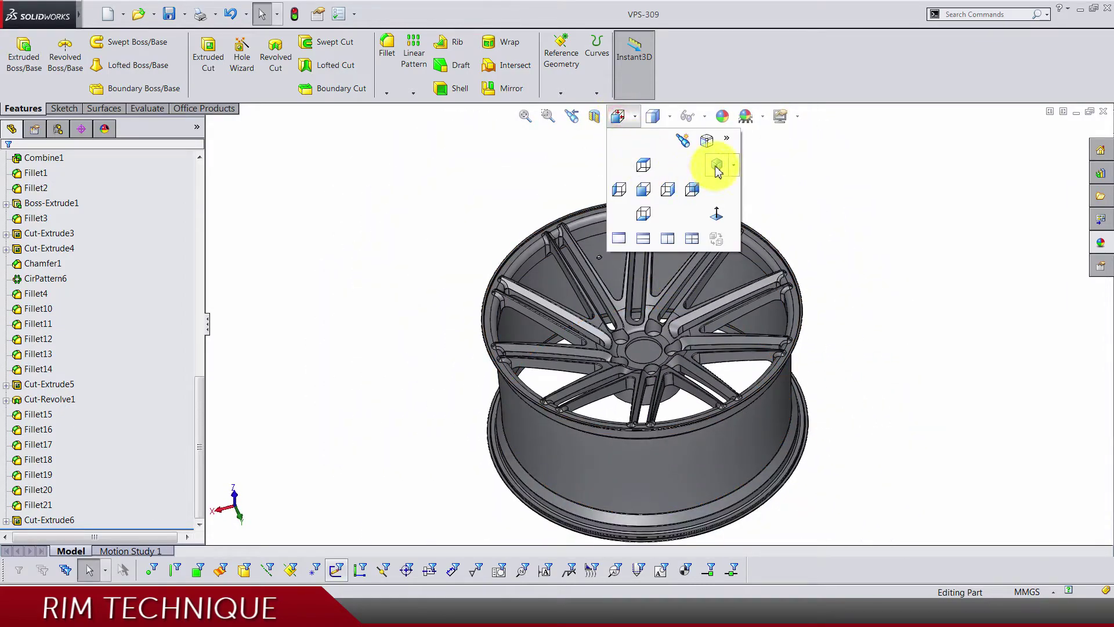
click(717, 167)
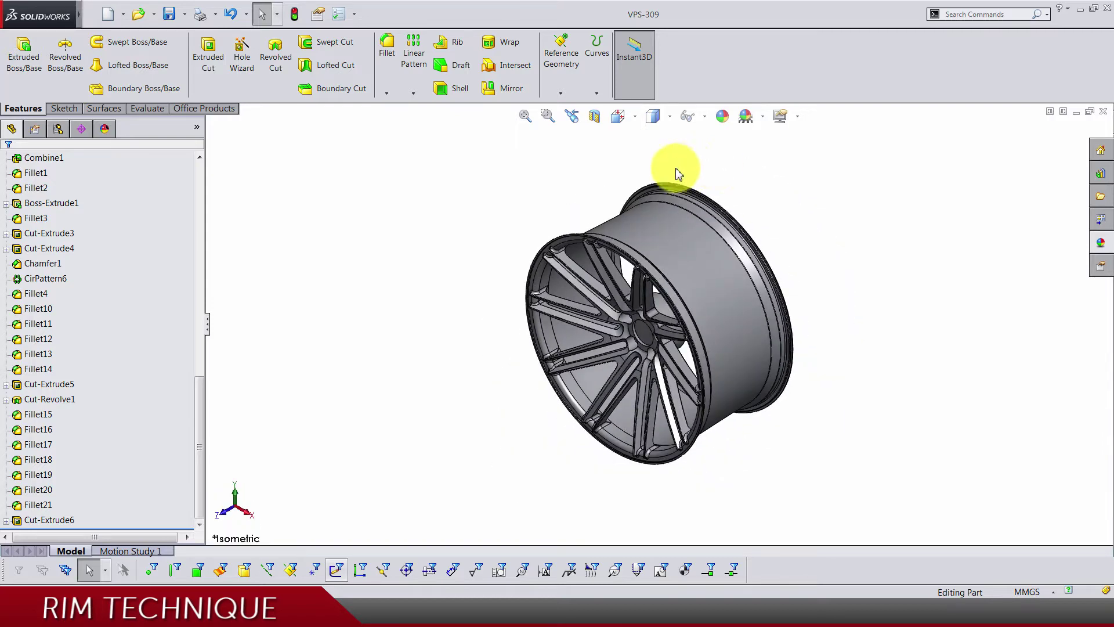
Switch to the desktop and open a wheel reference photo from the Vertex > Models > Sale > VPS-309 folder.
click(1080, 9)
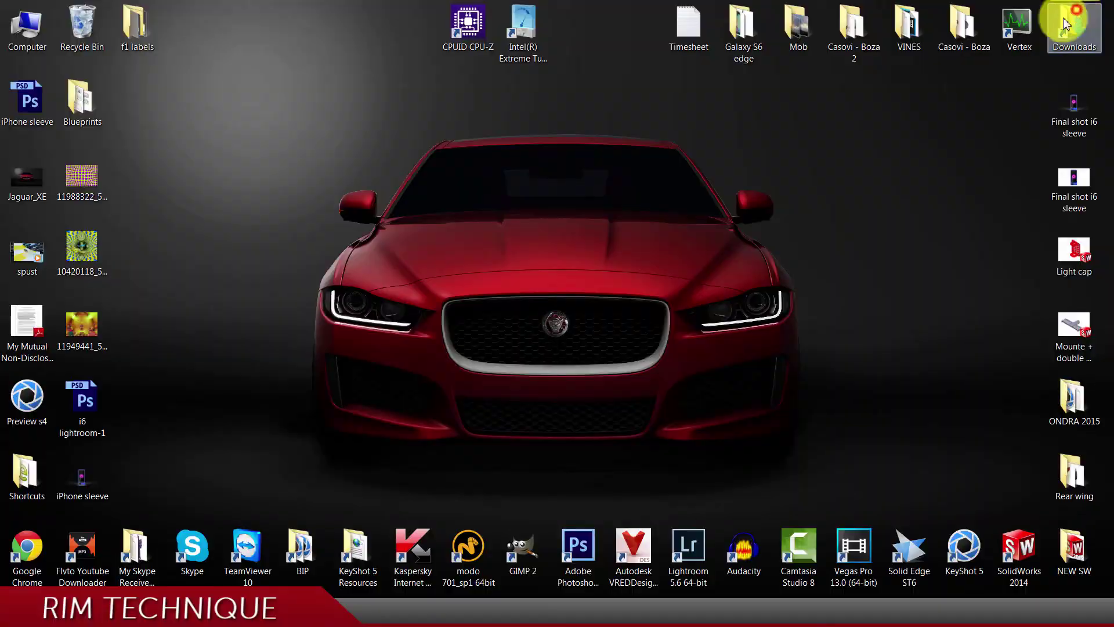
double_click(1020, 26)
click(435, 212)
double_click(435, 212)
scroll(460, 229, down, 3)
key(BackSpace)
double_click(607, 239)
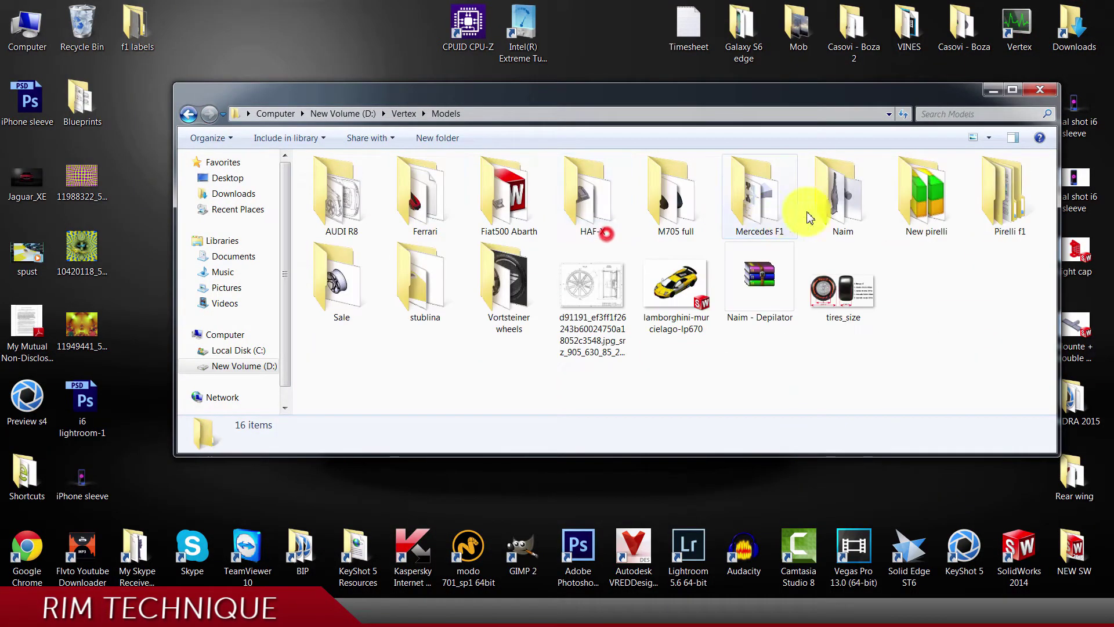
click(436, 289)
double_click(365, 288)
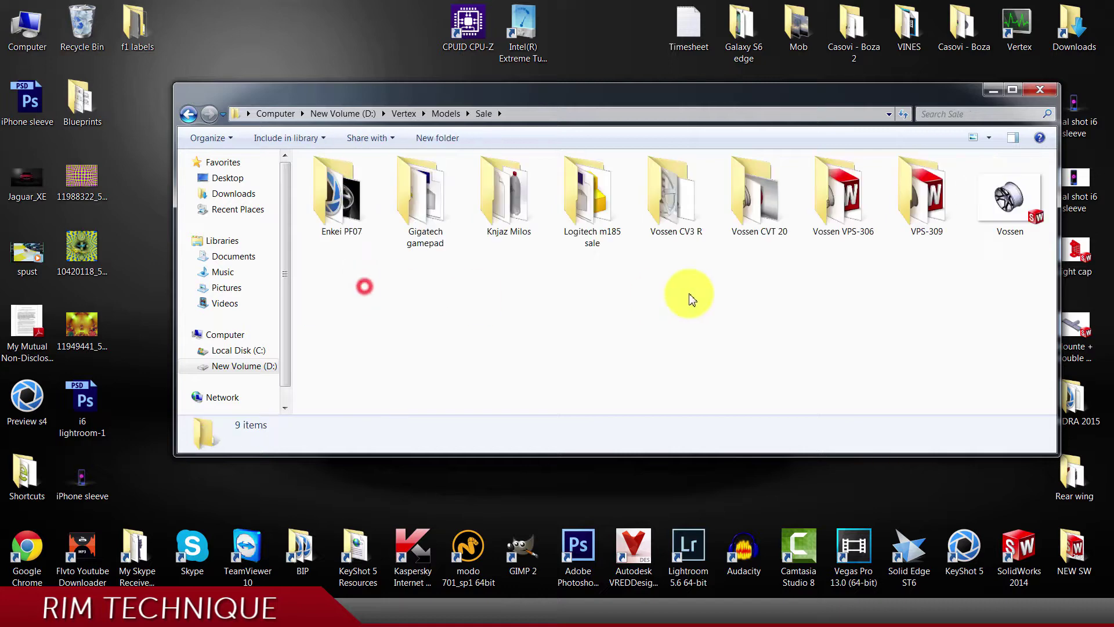
double_click(938, 200)
double_click(604, 233)
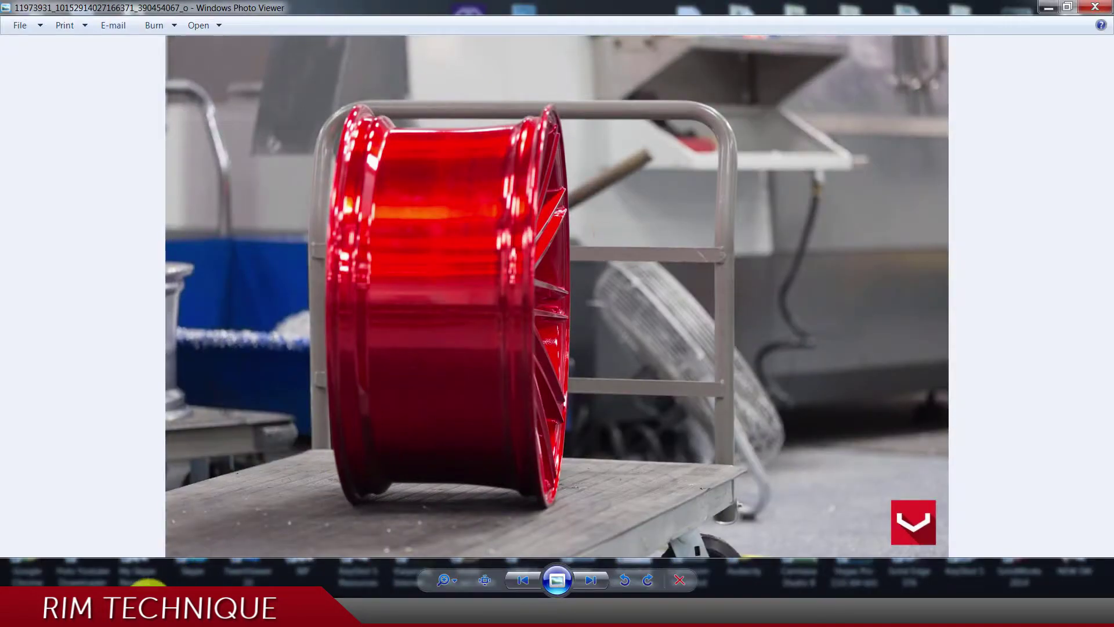
Go back to an earlier photo of the red wheel for comparison, and return to SolidWorks.
right_click(142, 583)
click(448, 450)
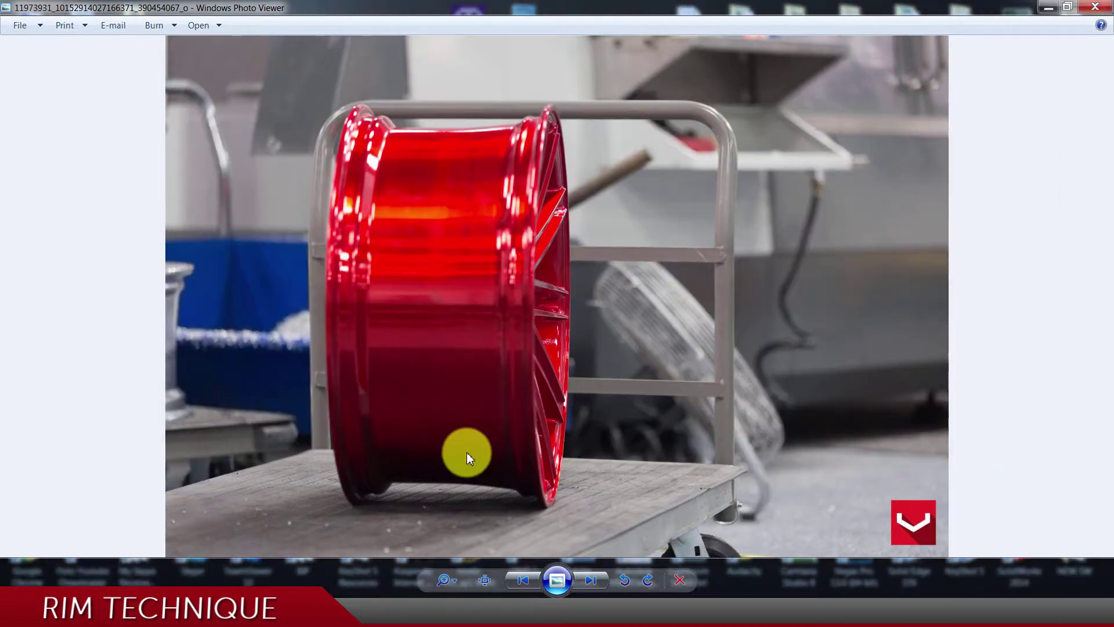
click(527, 581)
click(527, 585)
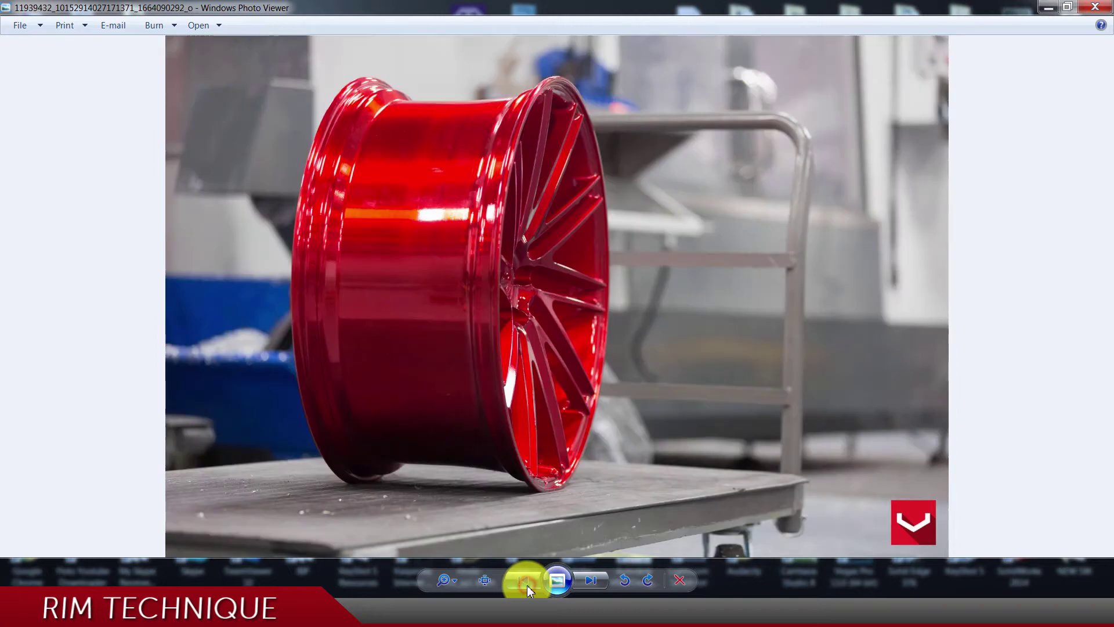
key(alt+Tab)
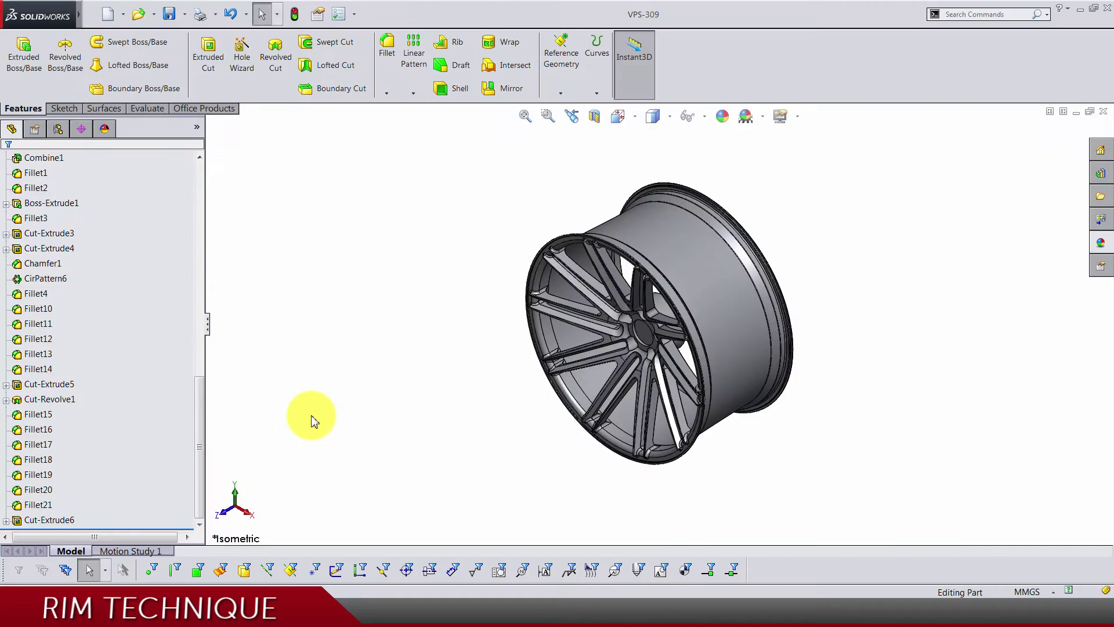
Select all features from Cut-Extrude6 back to Revolve1 and suppress them.
click(63, 519)
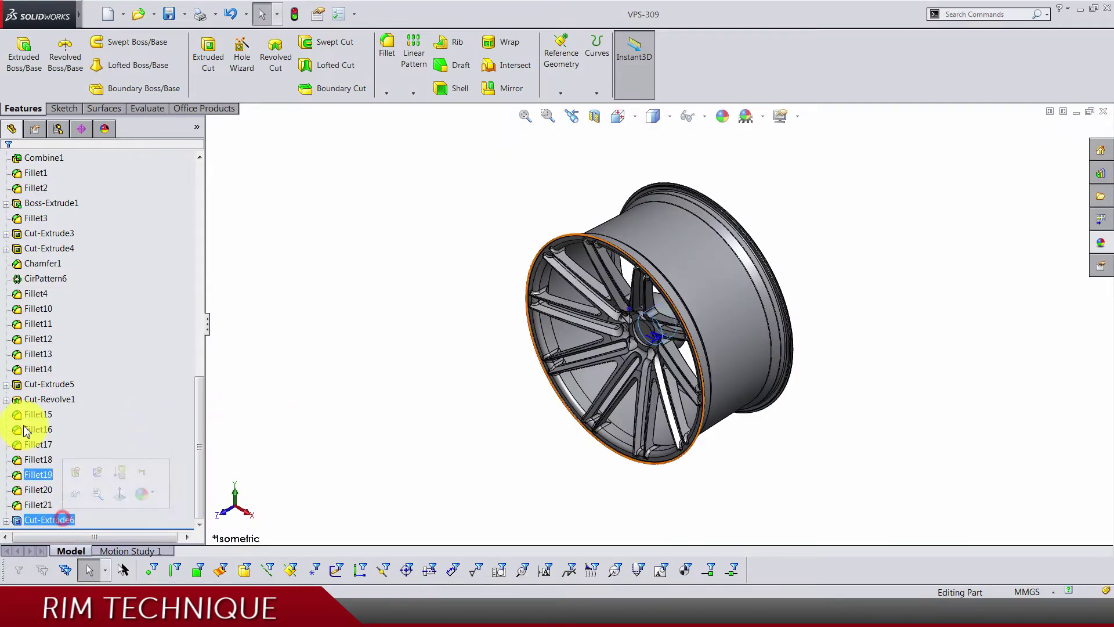
scroll(25, 430, up, 12)
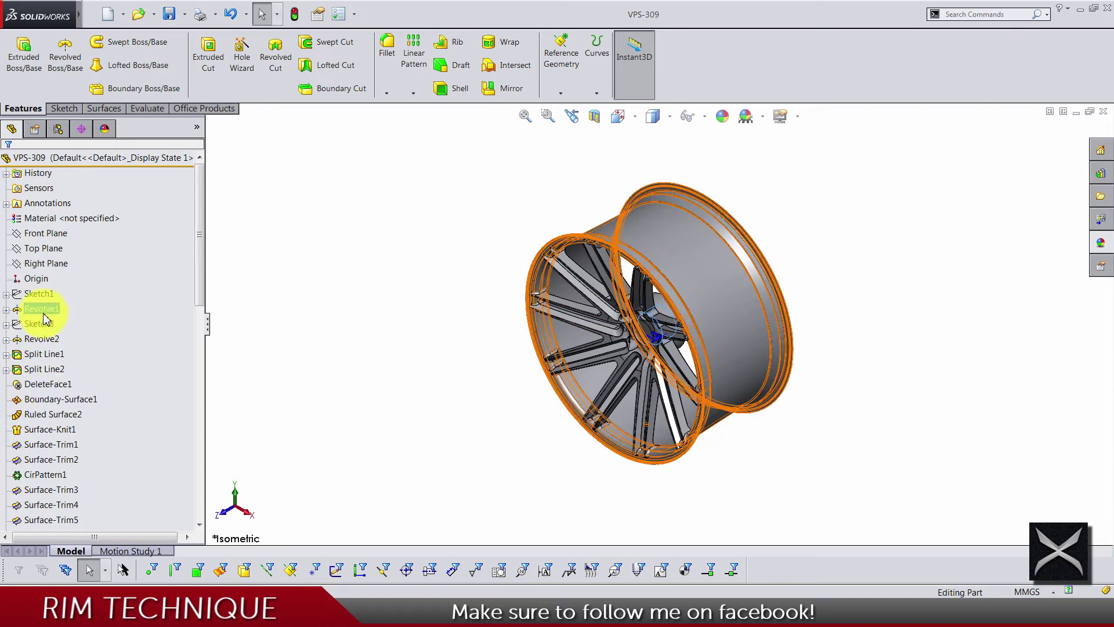
shift+click(44, 312)
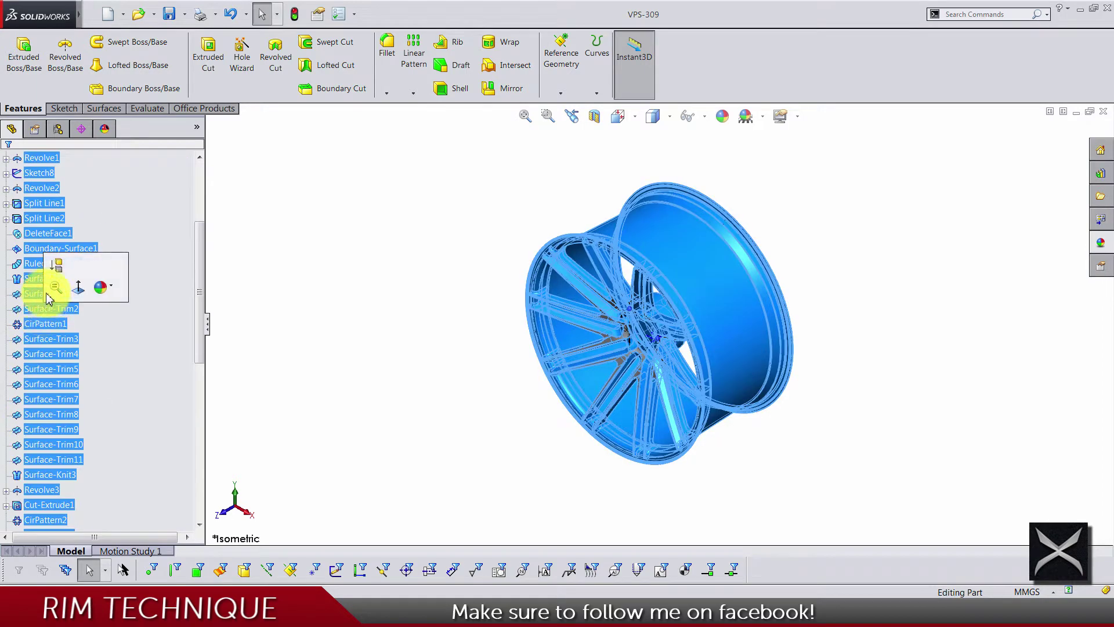
click(56, 270)
drag(204, 279, 199, 220)
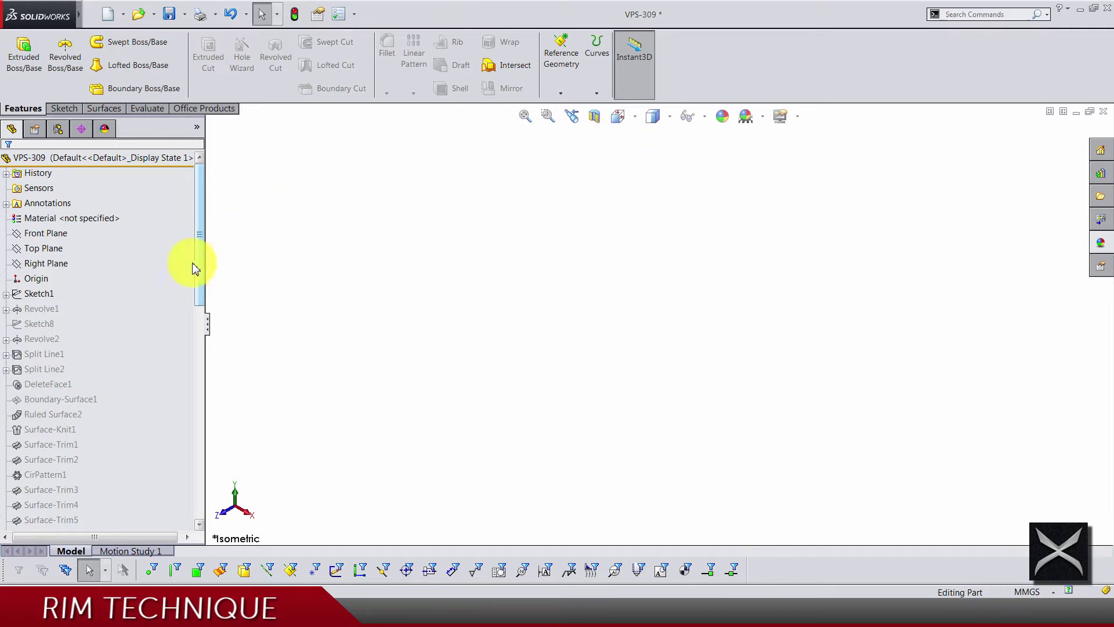
Show Sketch1 with its wheel reference picture and concentric circles.
right_click(51, 297)
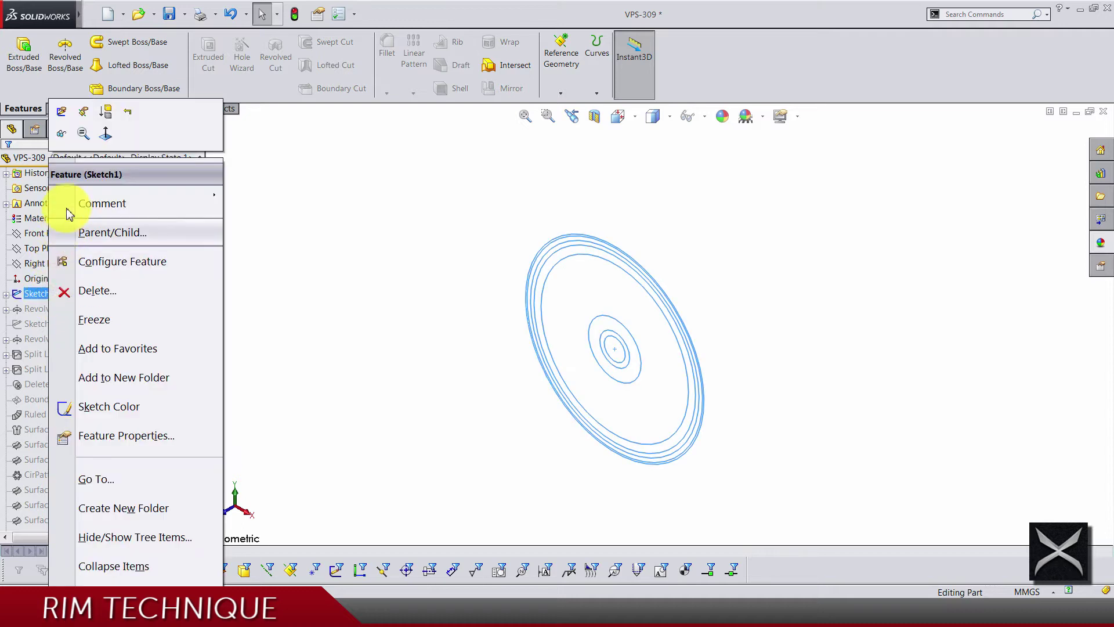
click(60, 137)
mouse_move(398, 244)
middle_down()
mouse_move(584, 350)
mouse_move(617, 249)
middle_up()
scroll(654, 360, down, 4)
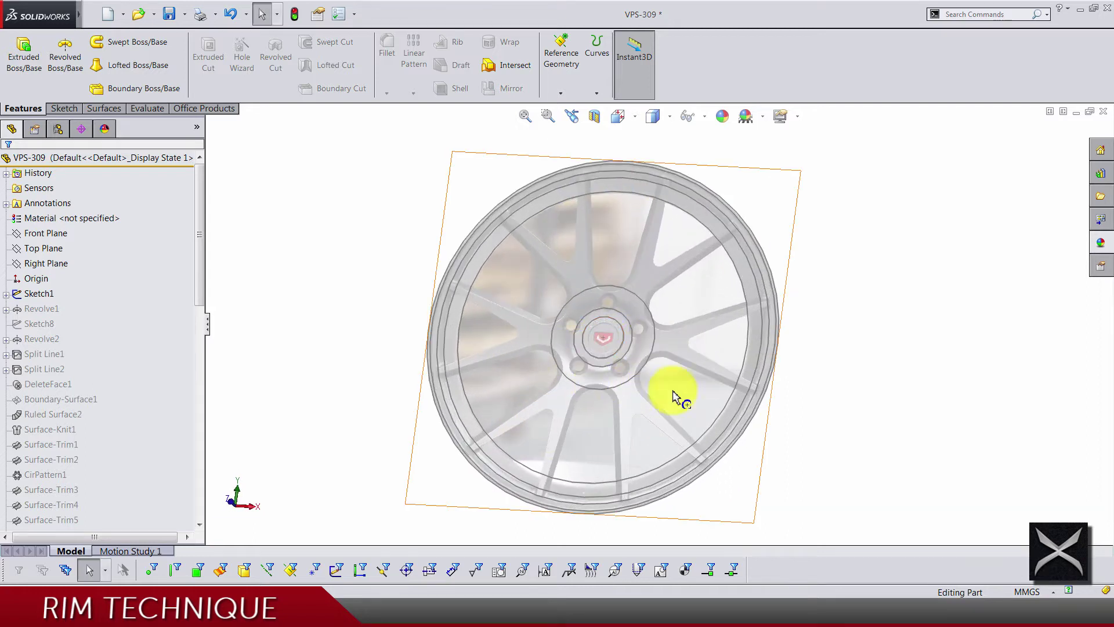
scroll(537, 311, up, 3)
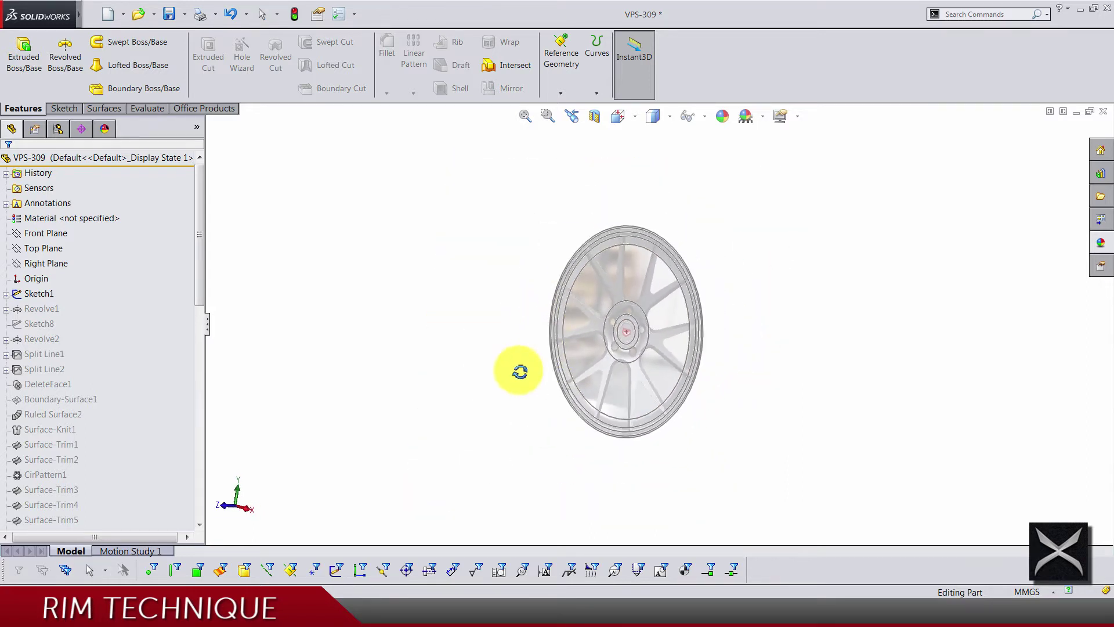
middle_drag(517, 368, 297, 321)
Unsuppress the Revolve1 feature of the rim barrel.
right_click(50, 312)
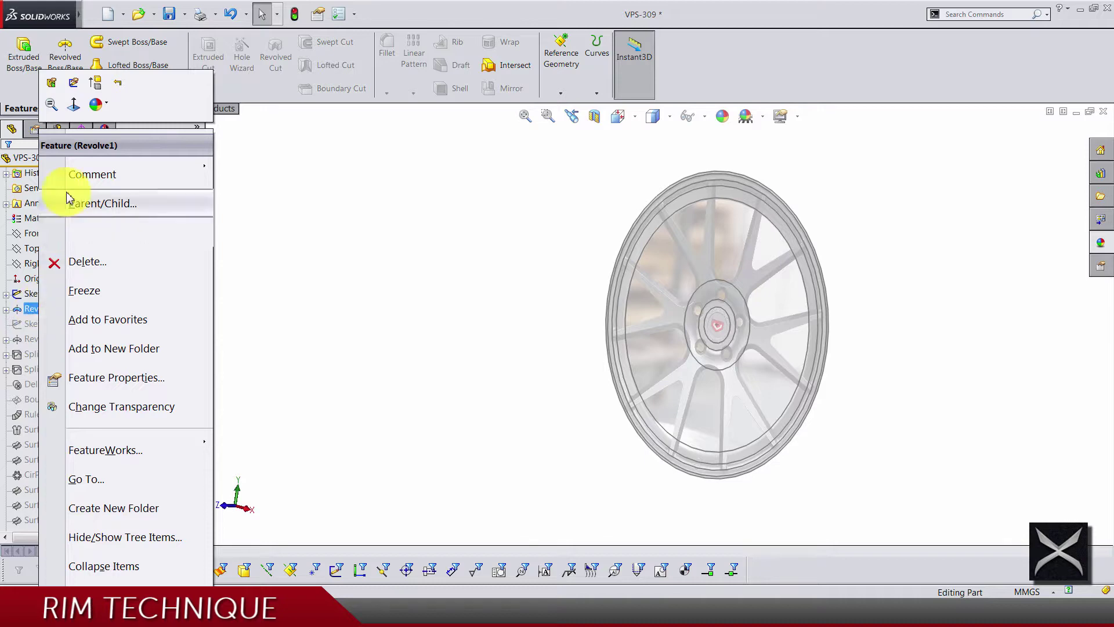
click(95, 85)
click(455, 262)
scroll(488, 283, up, 4)
middle_drag(488, 284, 473, 303)
scroll(749, 288, down, 1)
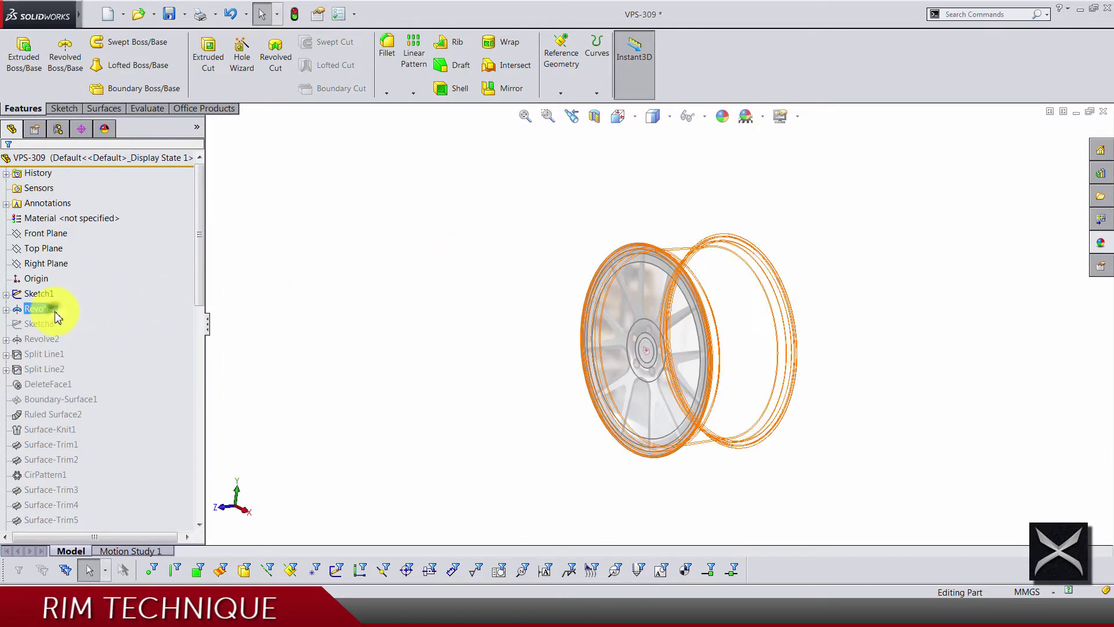
Show the body of Revolve1 and hide Sketch1.
right_click(53, 309)
click(69, 113)
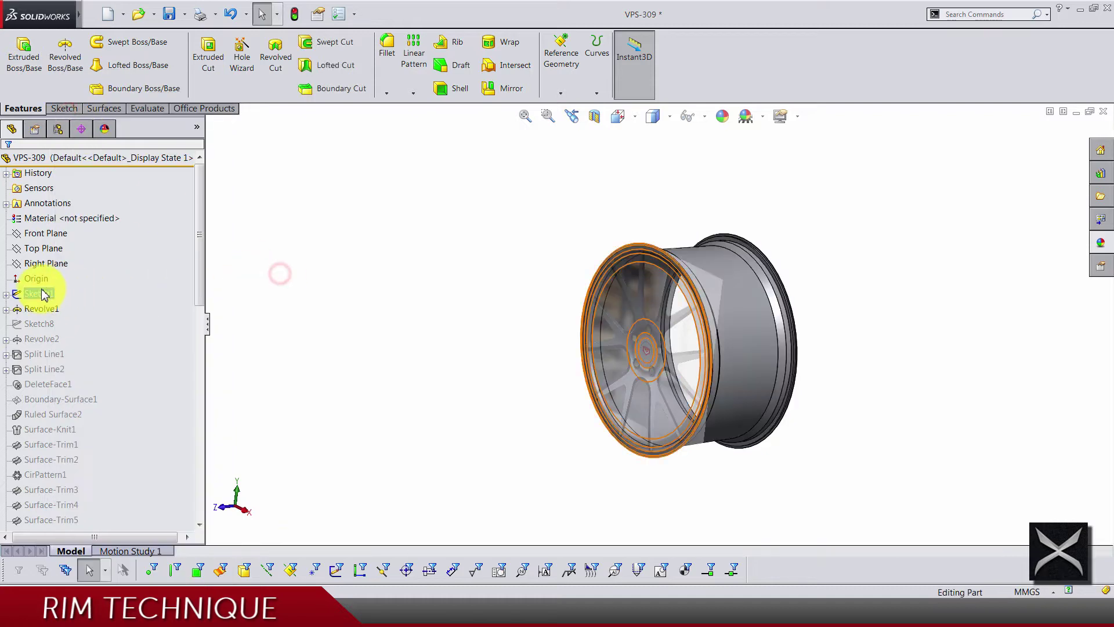
right_click(45, 293)
click(53, 135)
Examine the revolved rim barrel from the front and side, including its lips and inner surface.
mouse_move(865, 333)
middle_down()
mouse_move(619, 360)
mouse_move(572, 298)
mouse_move(580, 277)
middle_up()
scroll(580, 278, down, 2)
middle_drag(618, 315, 652, 317)
scroll(653, 319, up, 4)
middle_drag(576, 366, 569, 405)
scroll(573, 404, down, 1)
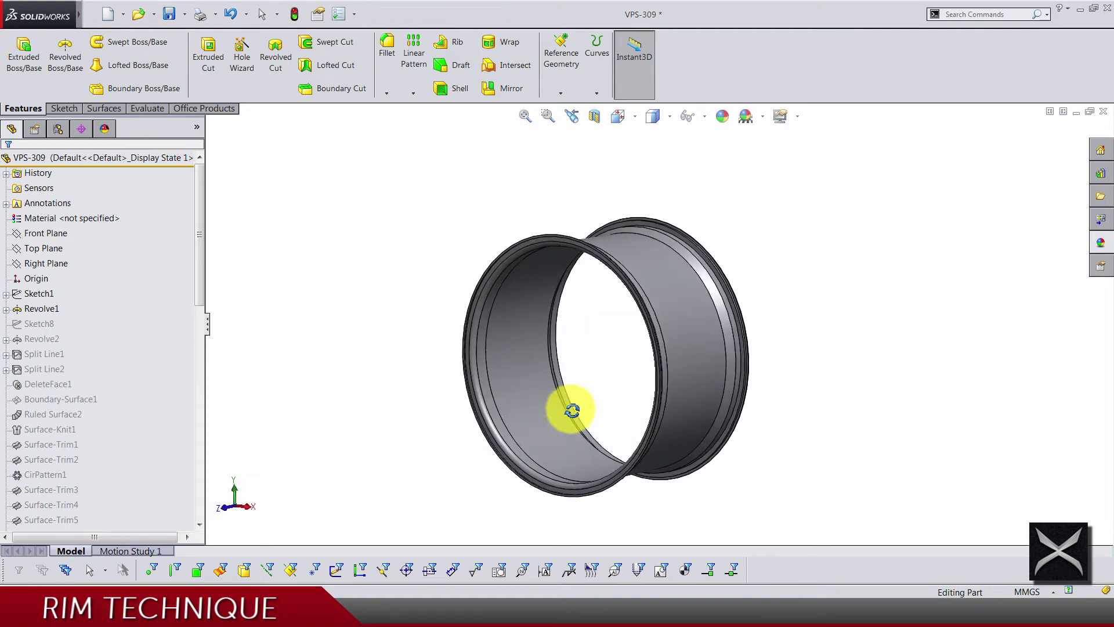
scroll(562, 399, up, 2)
scroll(561, 398, up, 2)
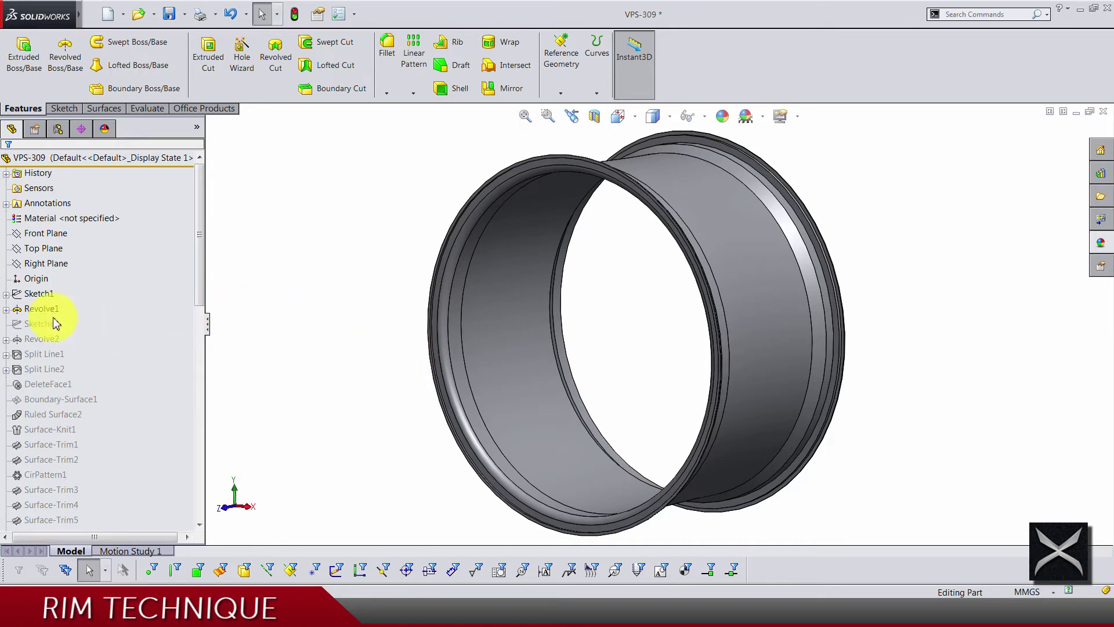
Unsuppress Sketch8 and show it with its red wheel reference photo over the barrel.
right_click(29, 323)
click(89, 113)
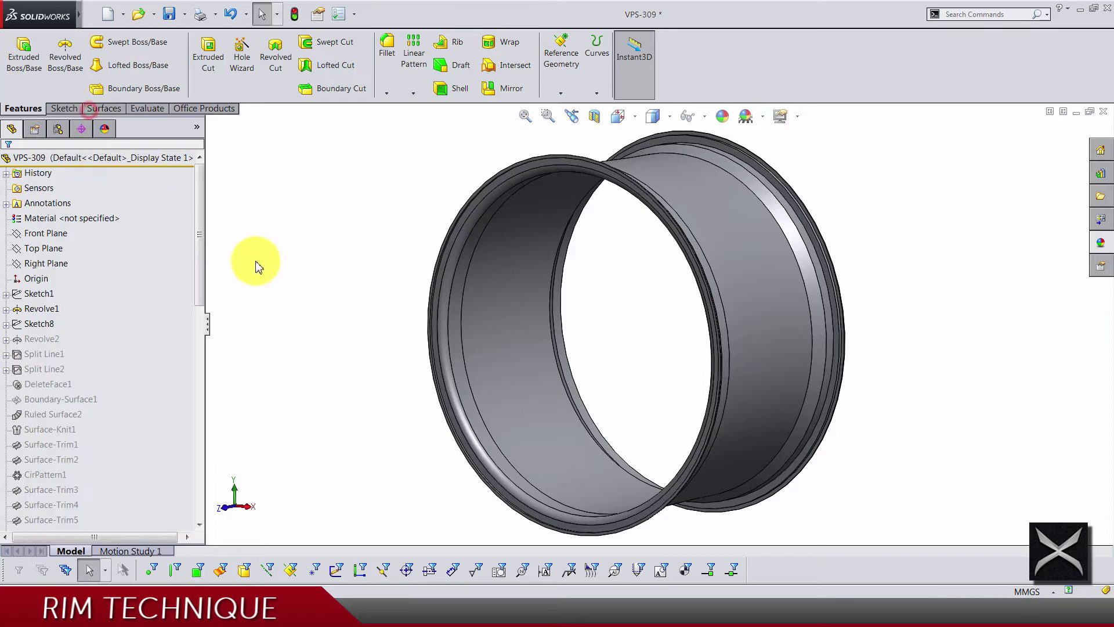
right_click(27, 329)
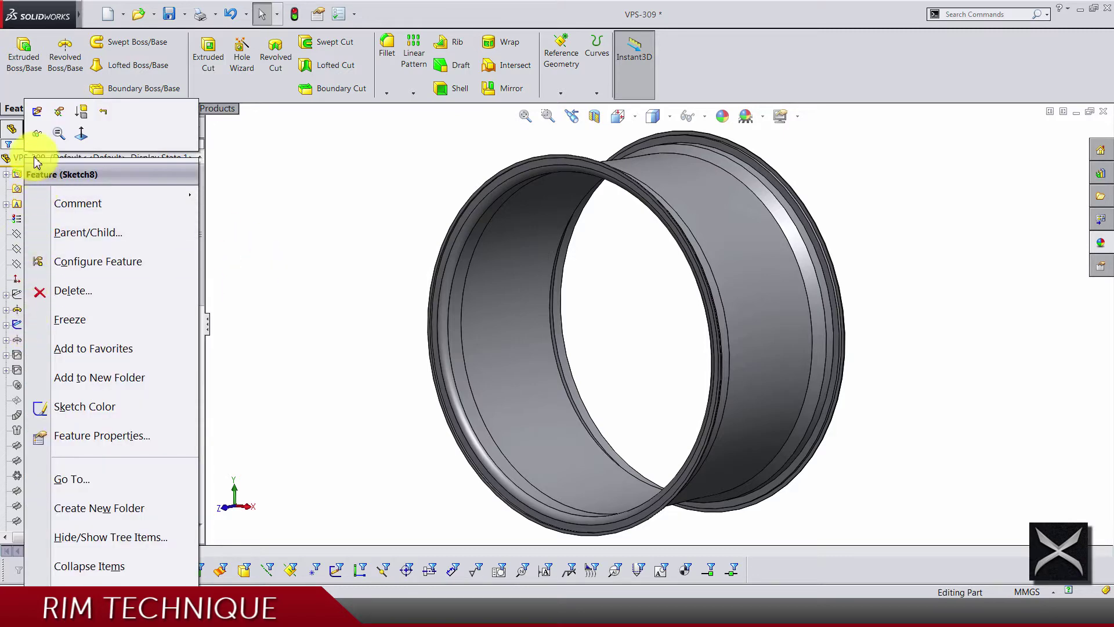
click(36, 135)
click(261, 209)
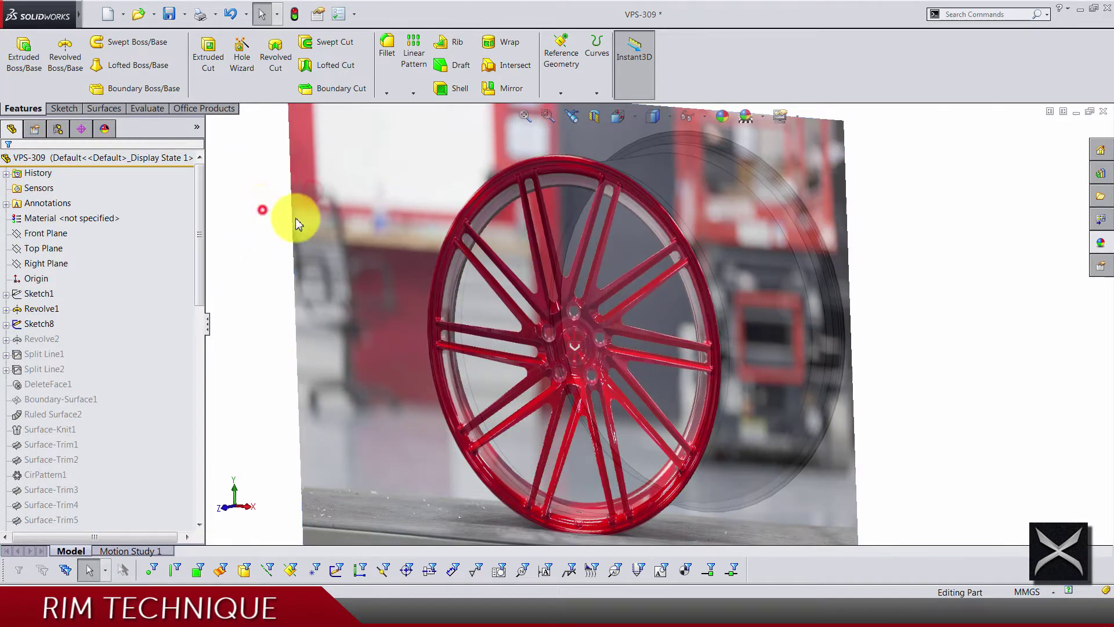
scroll(583, 299, down, 2)
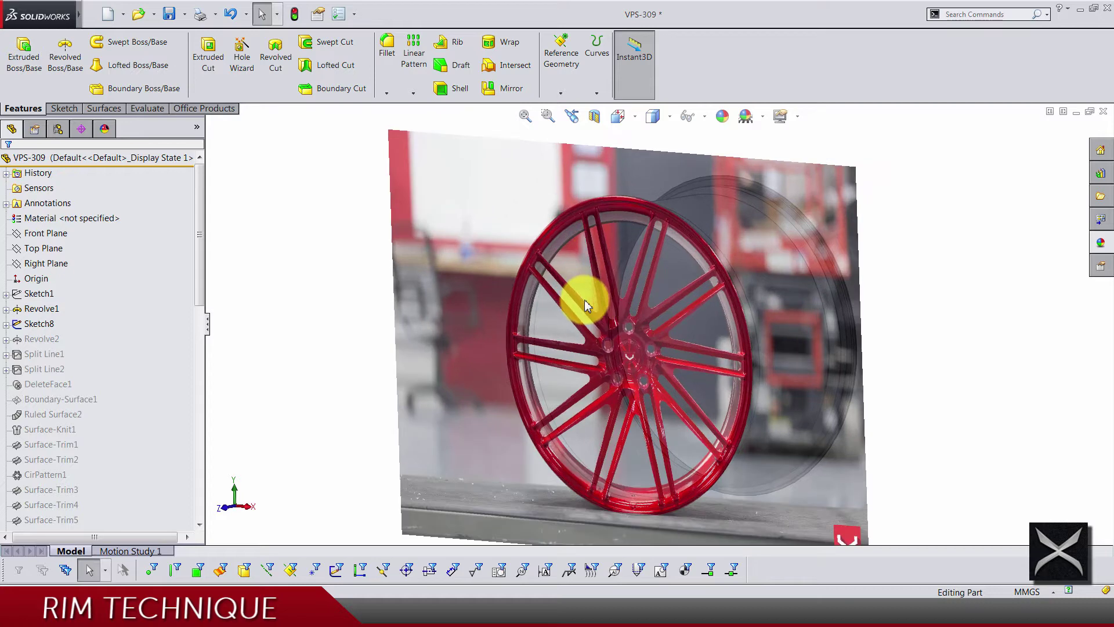
Switch to the front view and examine how the red wheel photo's spokes, hub and outer edge fit the barrel.
click(620, 119)
click(642, 190)
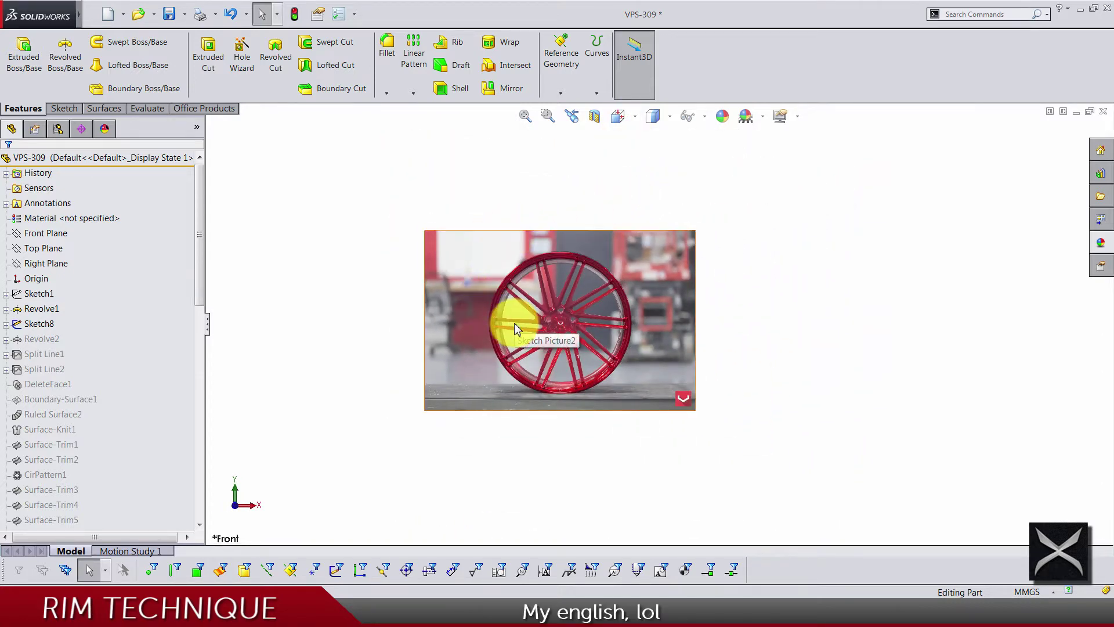
scroll(514, 323, down, 2)
scroll(656, 336, down, 1)
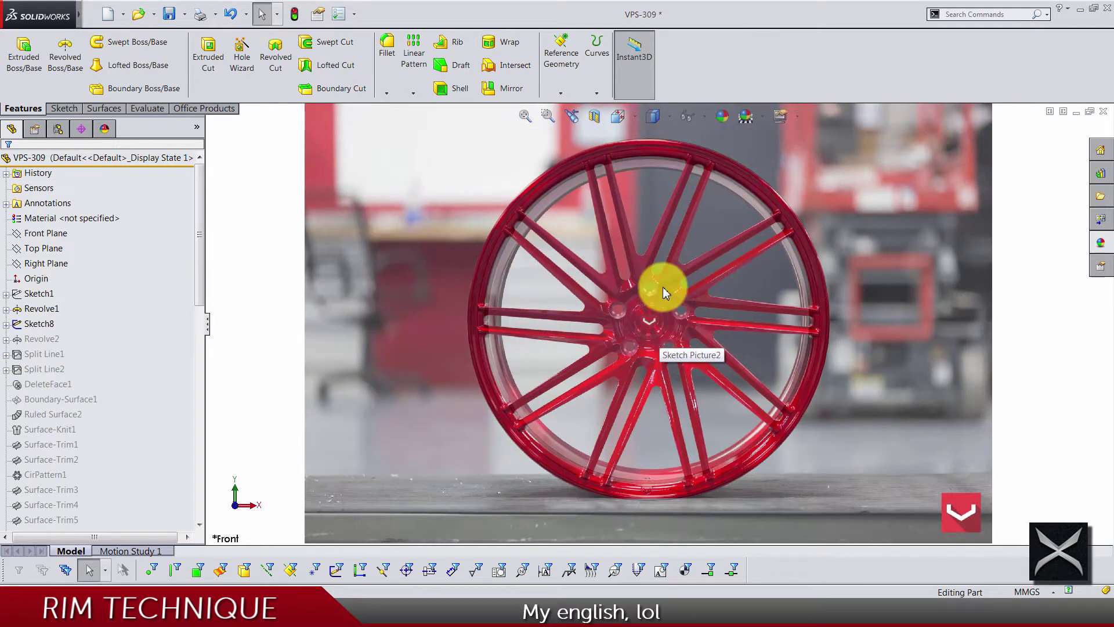
scroll(661, 286, down, 1)
scroll(664, 293, up, 1)
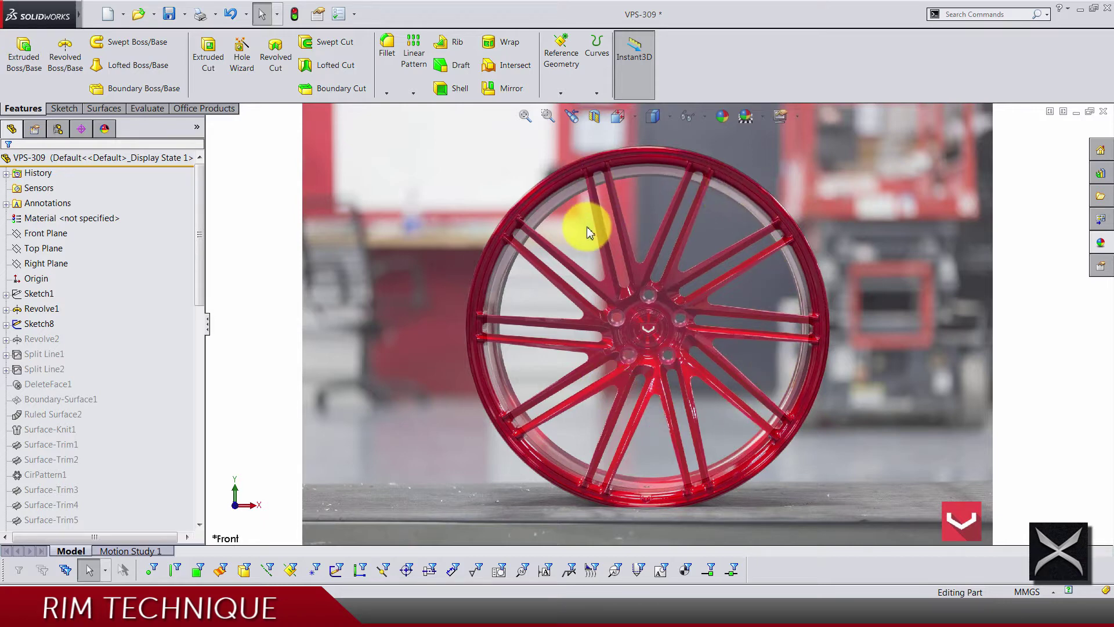
scroll(587, 254, down, 1)
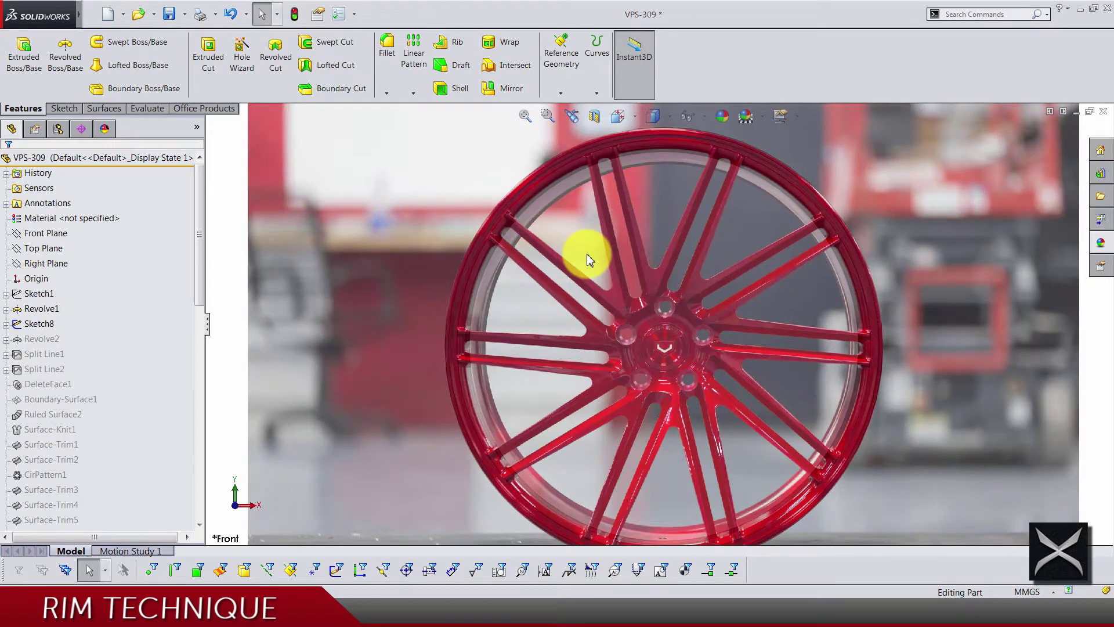
scroll(625, 322, up, 1)
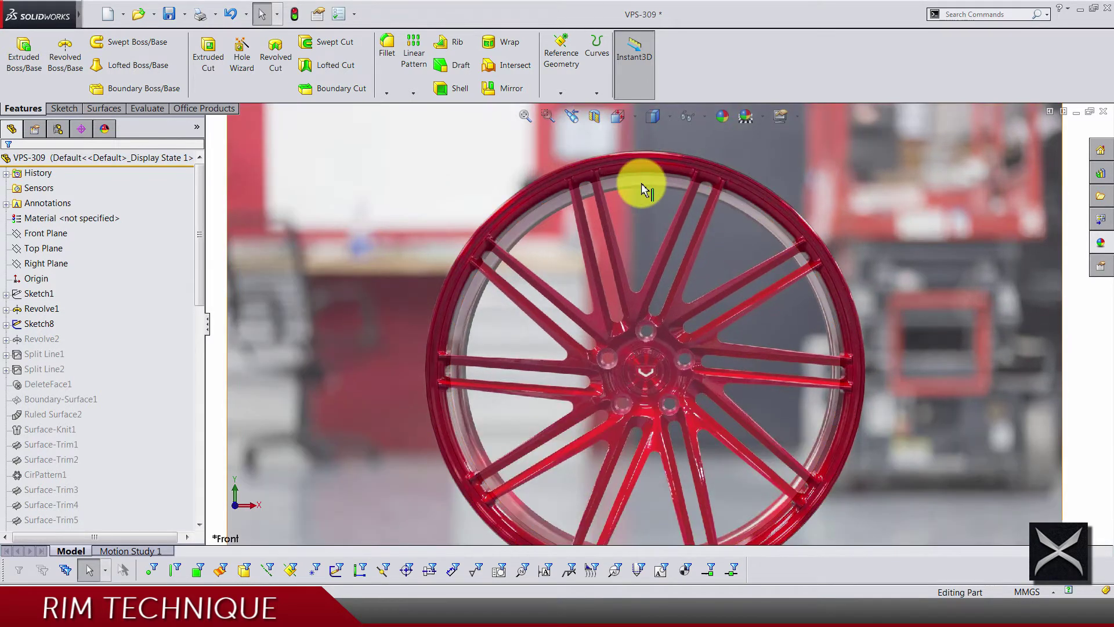
scroll(636, 426, up, 1)
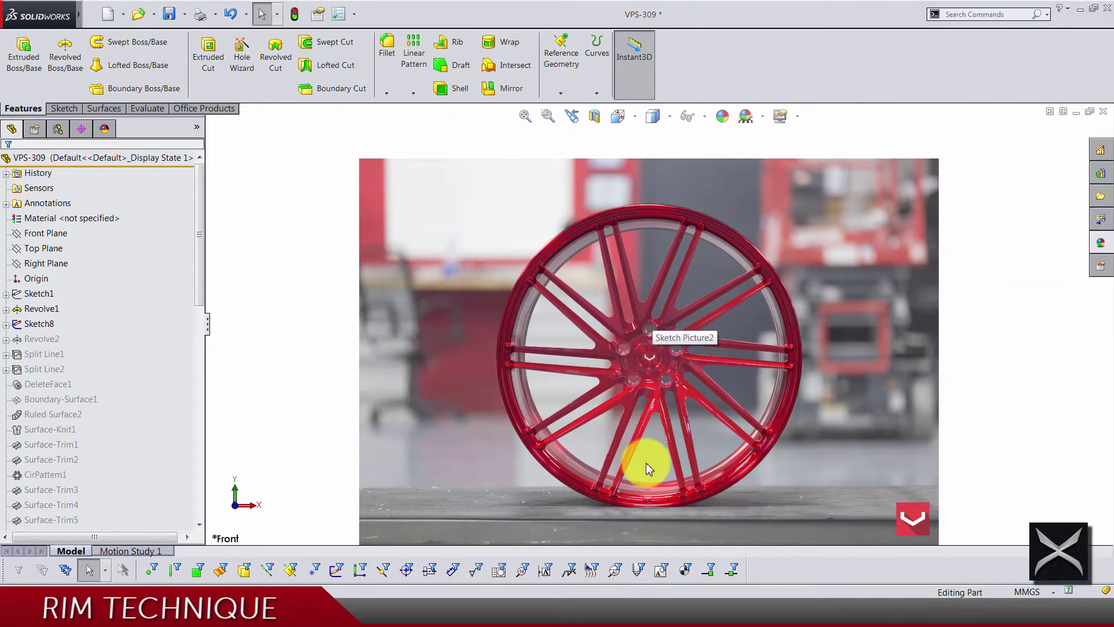
scroll(645, 472, down, 3)
scroll(717, 472, down, 3)
scroll(663, 430, up, 5)
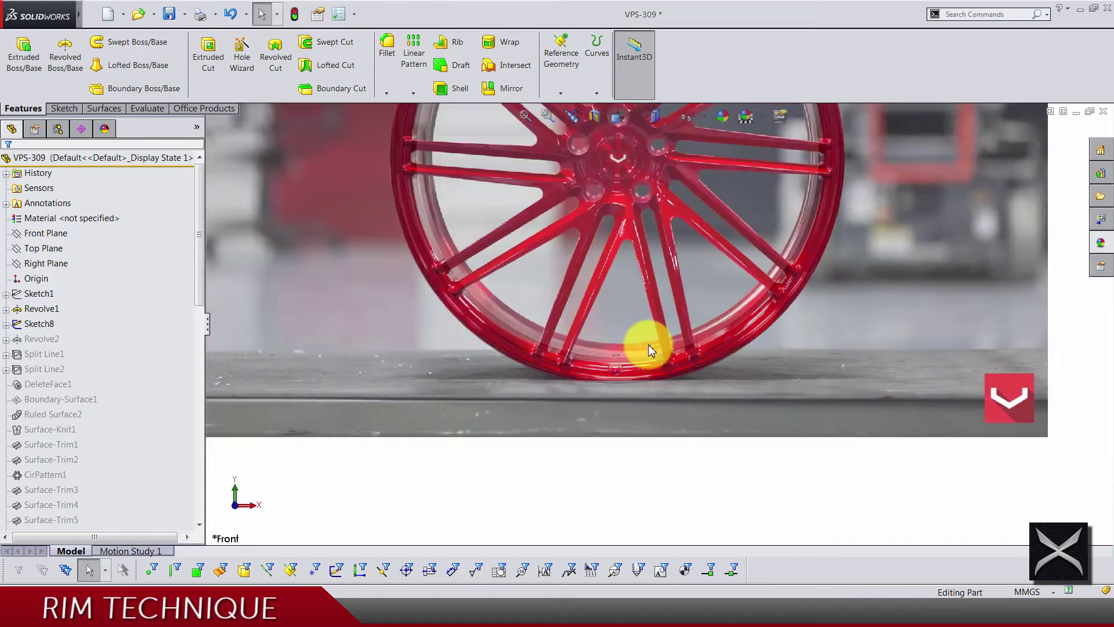
Examine the overall spoke layout of the red wheel photo against the revolved barrel in the front view.
scroll(646, 199, up, 2)
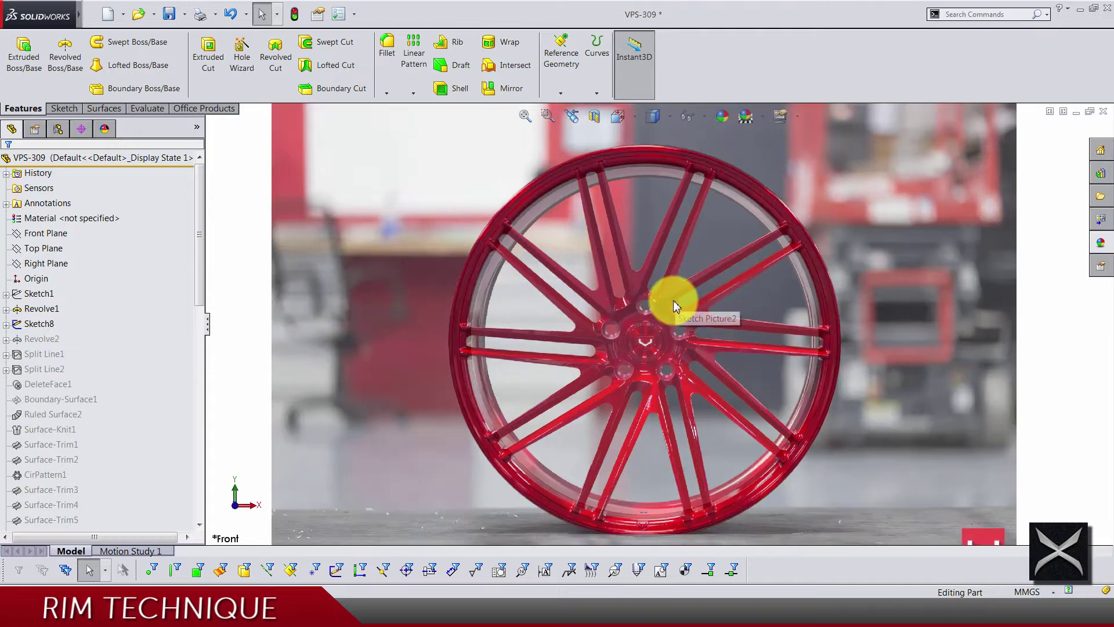
scroll(673, 301, down, 5)
scroll(673, 301, up, 2)
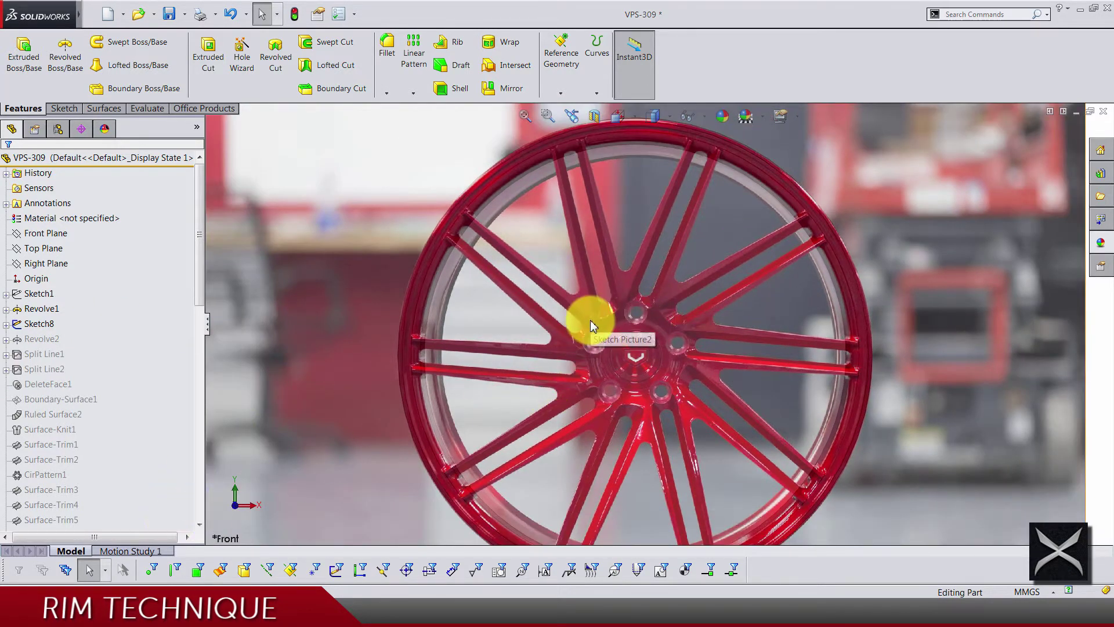
scroll(590, 319, down, 1)
scroll(590, 319, up, 1)
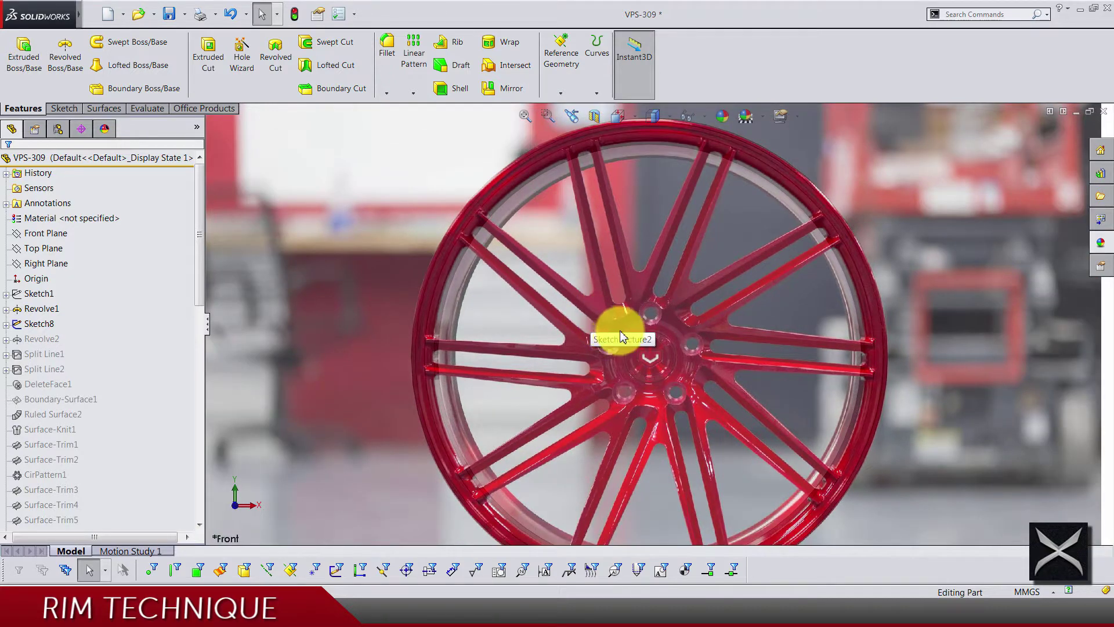
scroll(621, 326, up, 2)
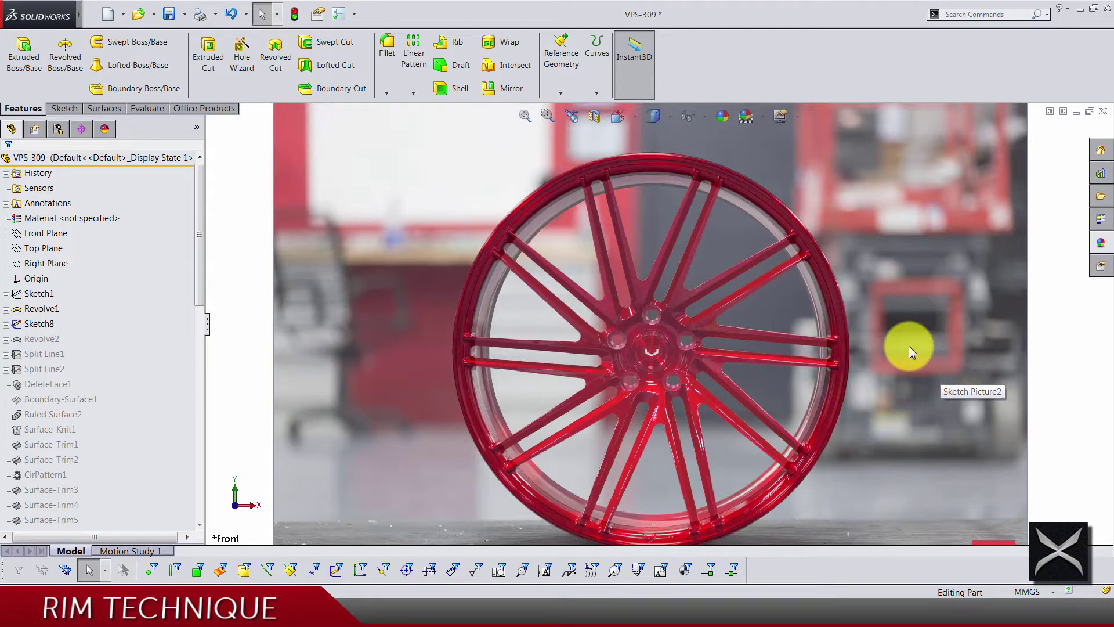
scroll(653, 221, down, 2)
scroll(649, 218, down, 1)
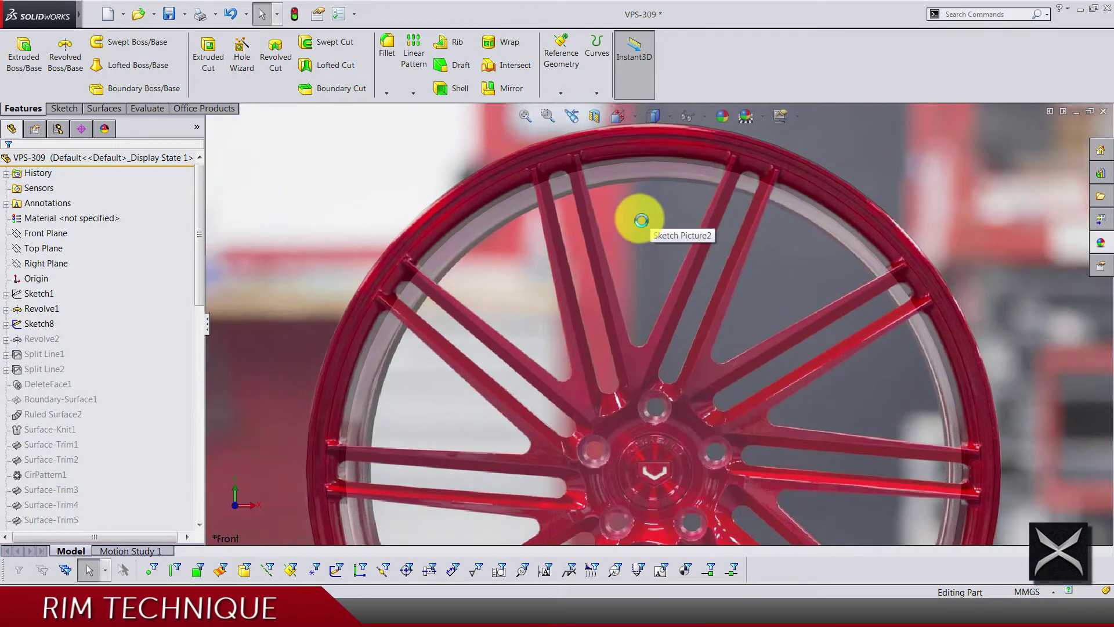
Examine one upper pair of spokes in the wheel photo, from the slot end beside the bolt holes out to the rim.
scroll(622, 371, down, 1)
scroll(622, 401, down, 3)
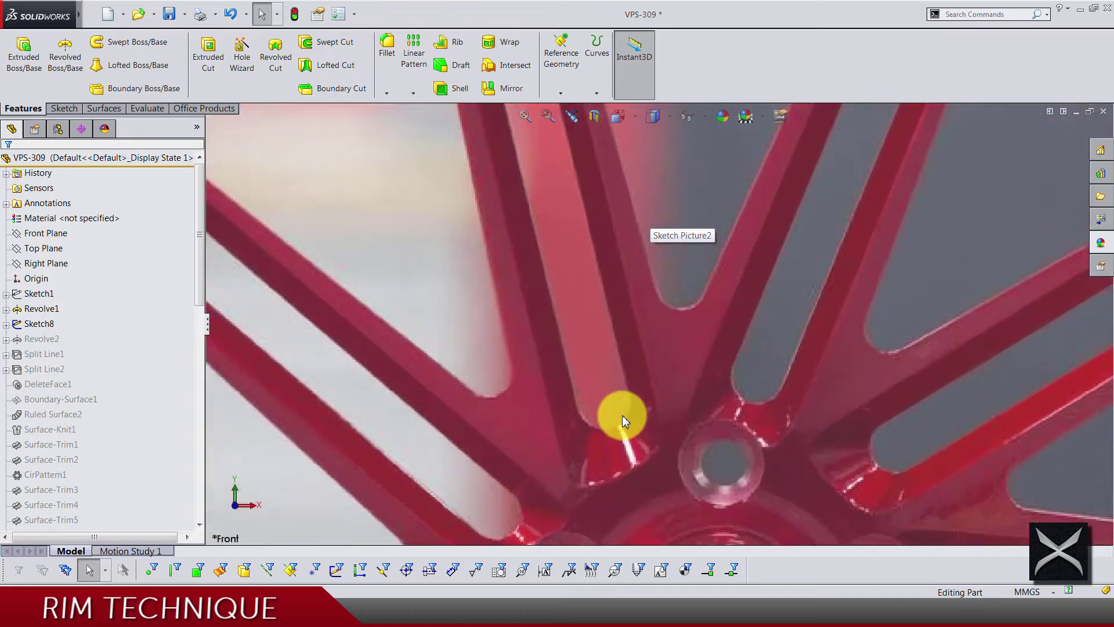
scroll(583, 371, up, 6)
scroll(601, 203, down, 2)
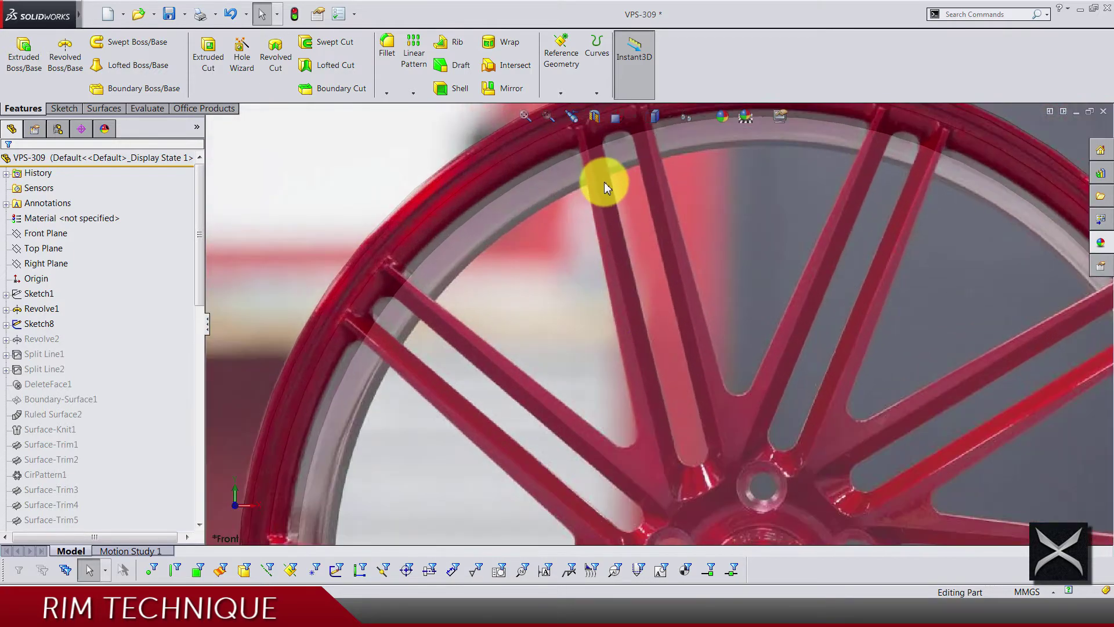
scroll(603, 174, down, 2)
scroll(677, 439, up, 2)
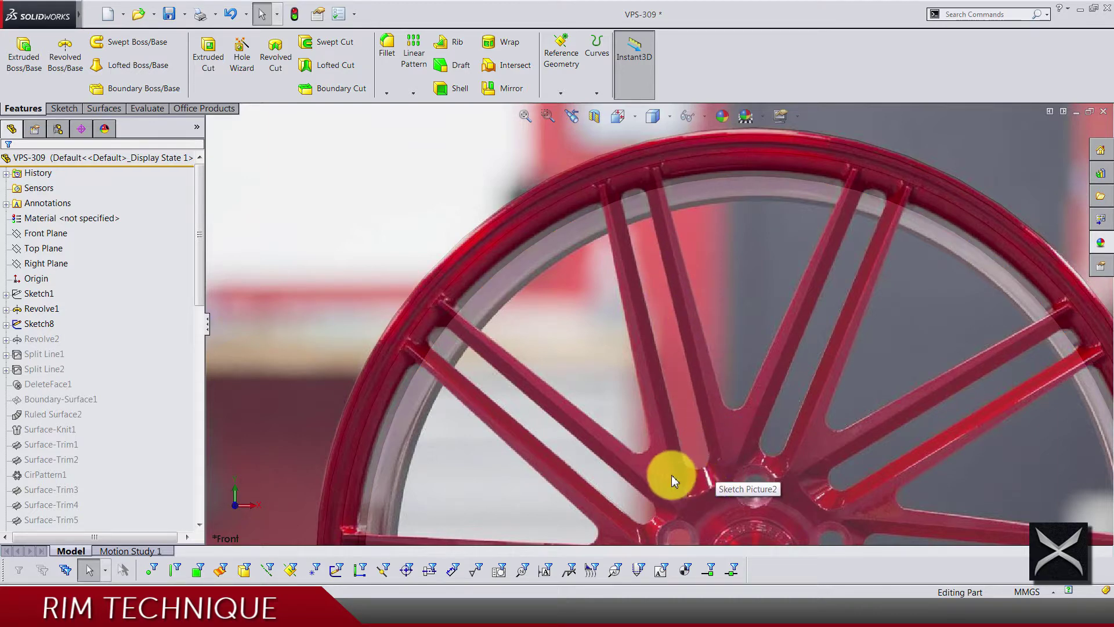
scroll(667, 409, down, 6)
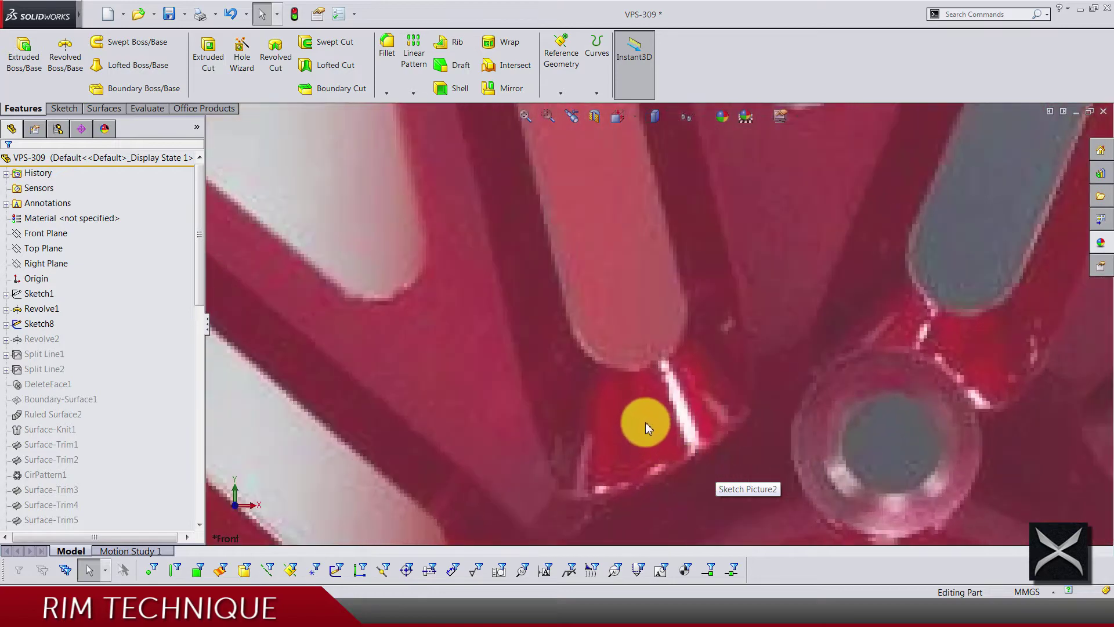
scroll(673, 348, up, 8)
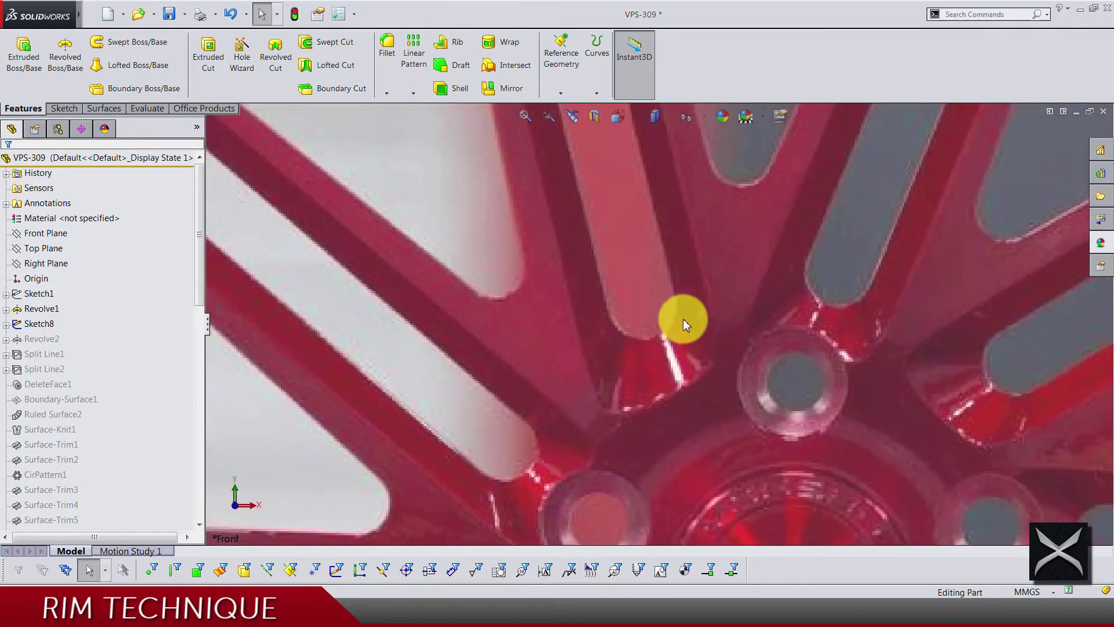
scroll(634, 232, down, 6)
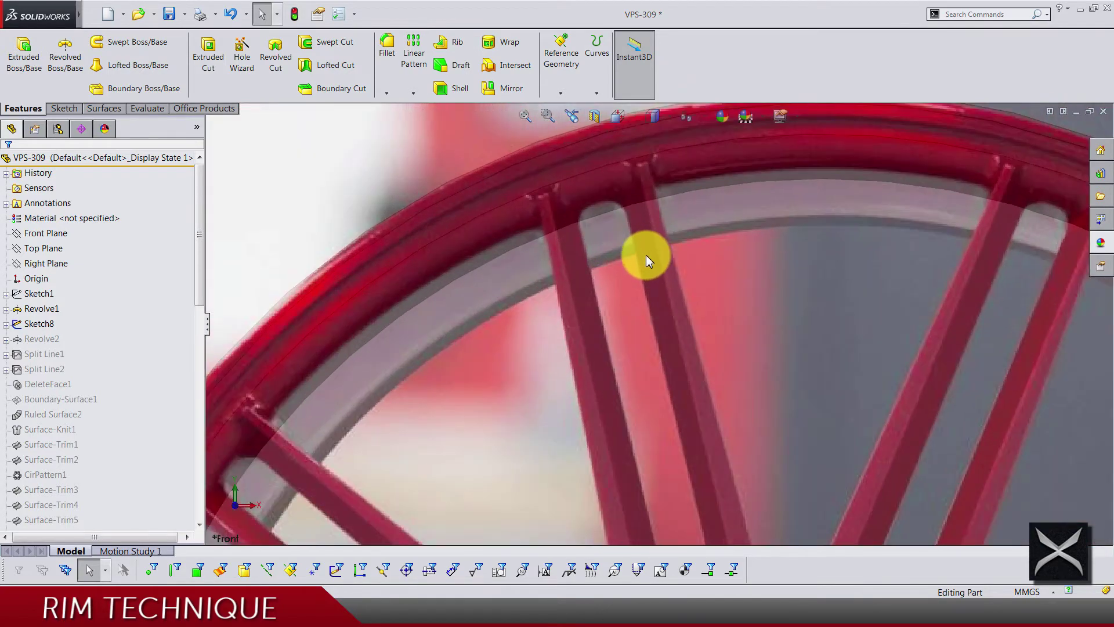
scroll(653, 293, up, 3)
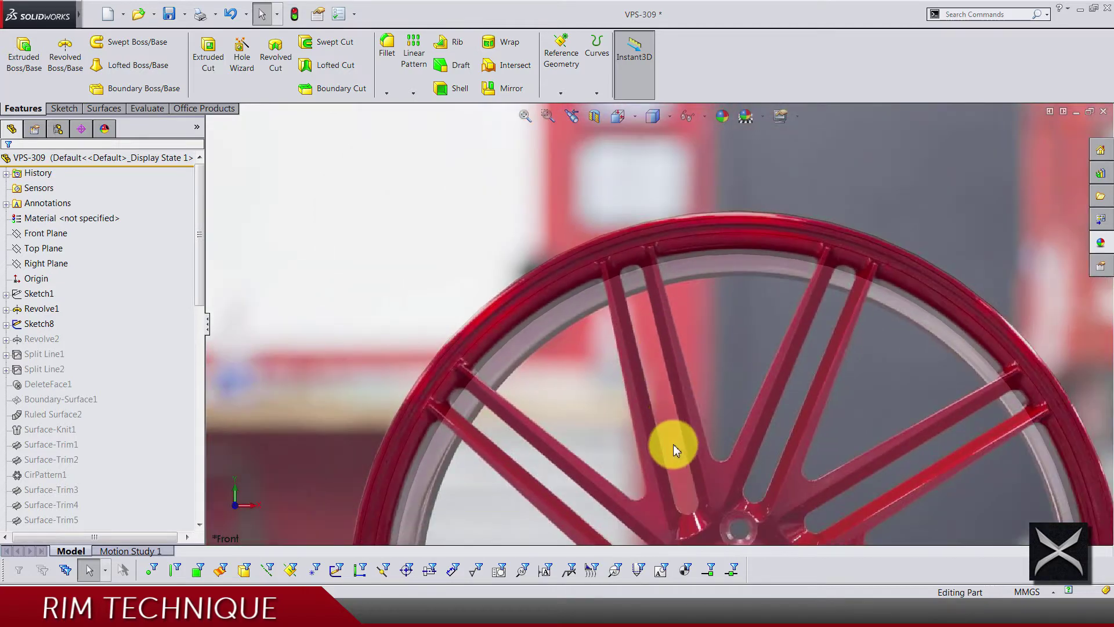
scroll(680, 470, down, 6)
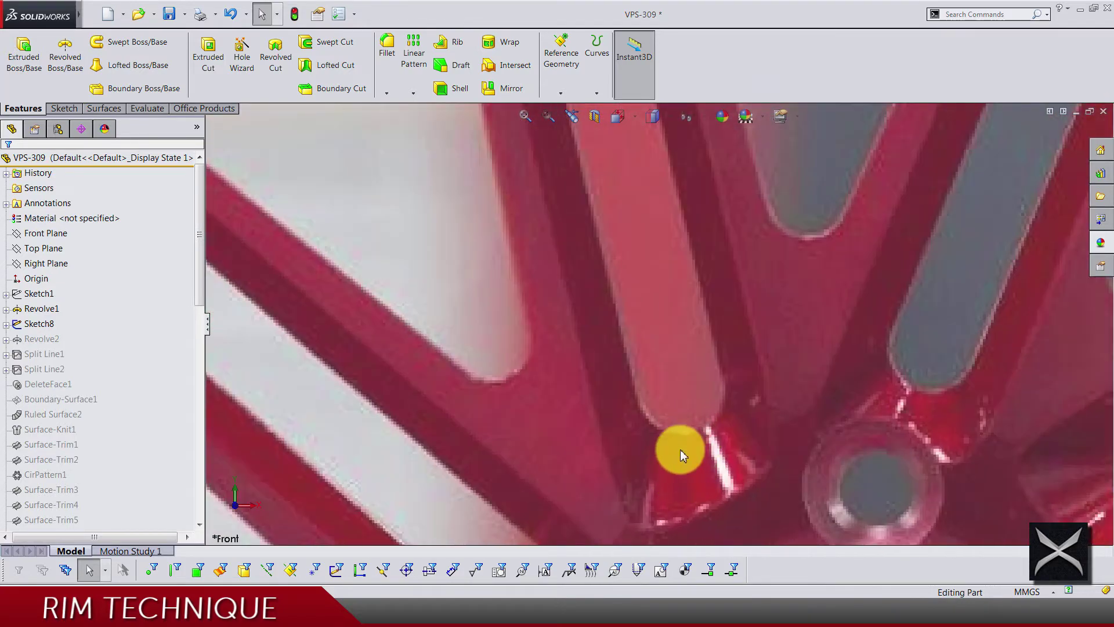
scroll(690, 430, up, 3)
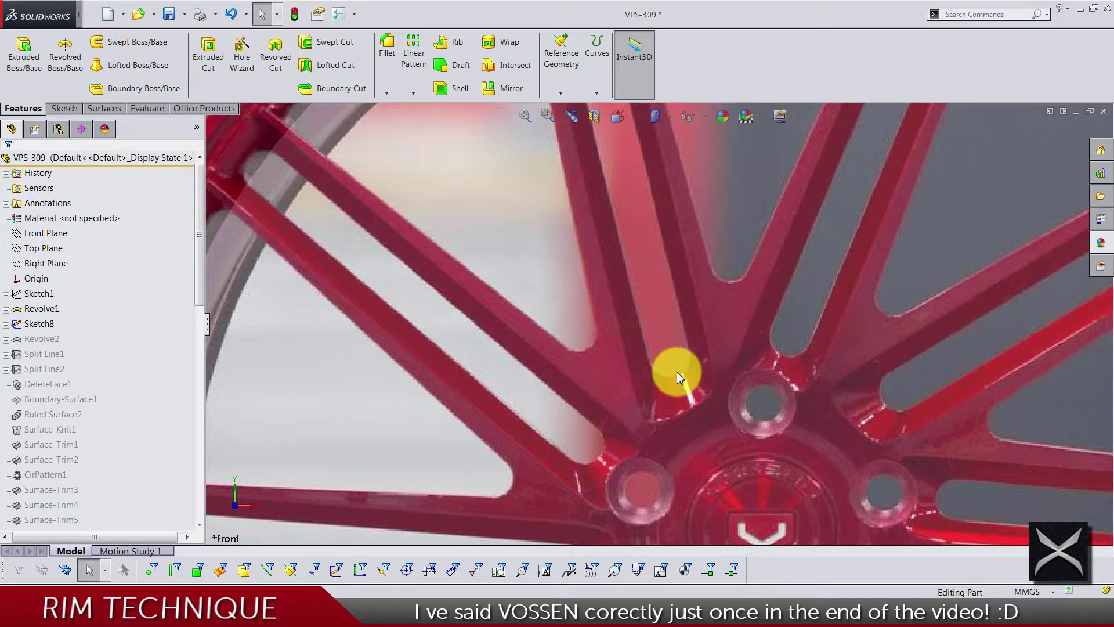
scroll(684, 366, up, 2)
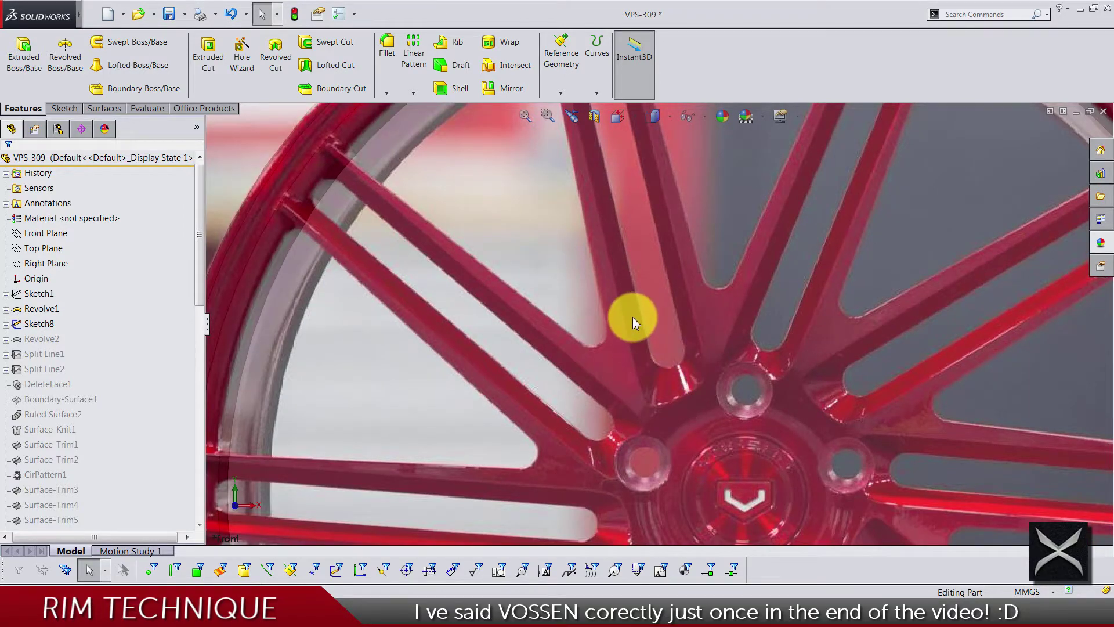
scroll(635, 206, up, 5)
scroll(635, 193, down, 5)
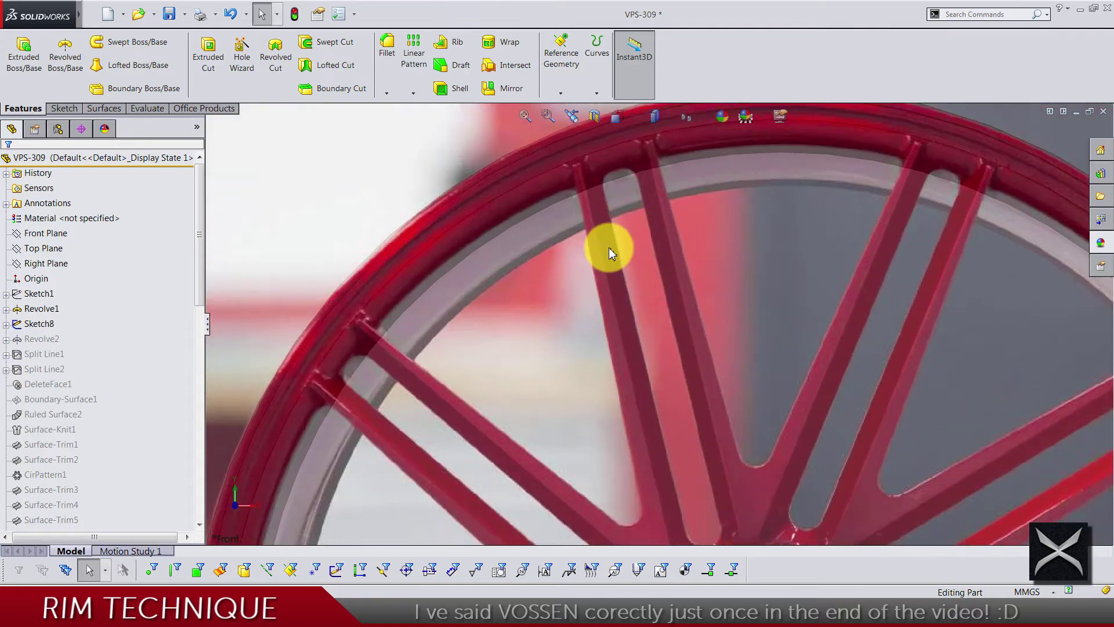
scroll(638, 278, up, 4)
scroll(661, 348, down, 5)
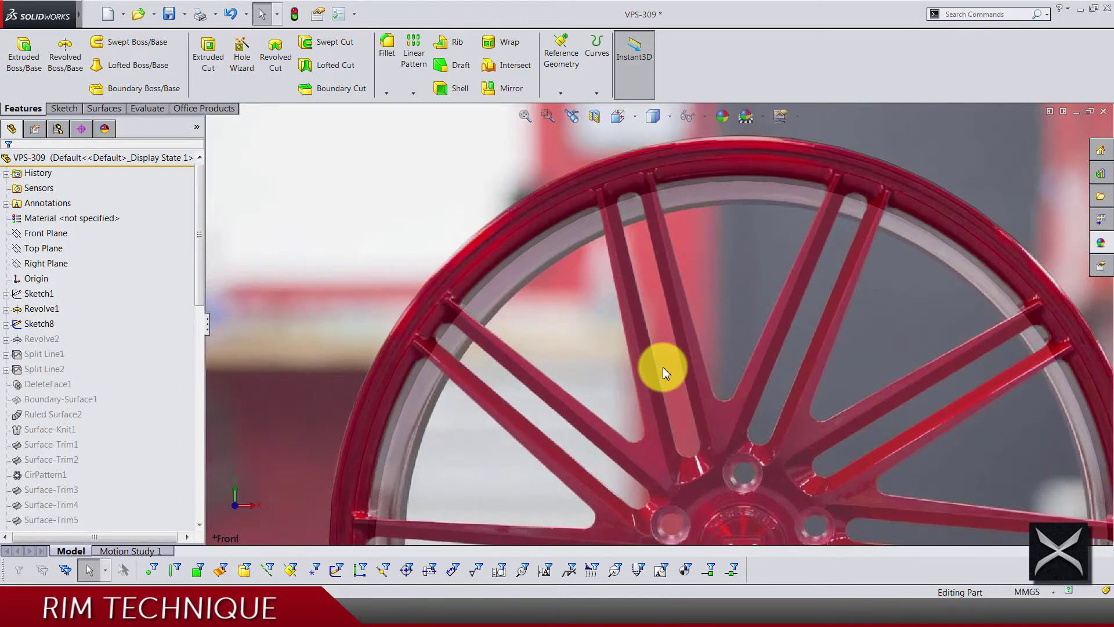
scroll(656, 275, down, 3)
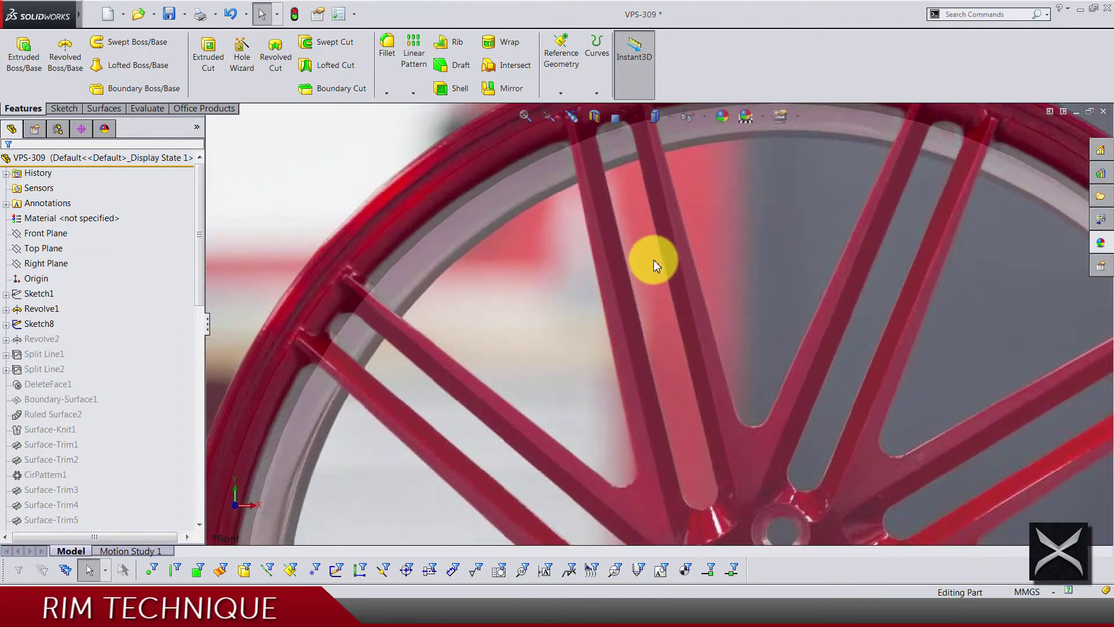
scroll(651, 242, up, 3)
scroll(647, 218, down, 2)
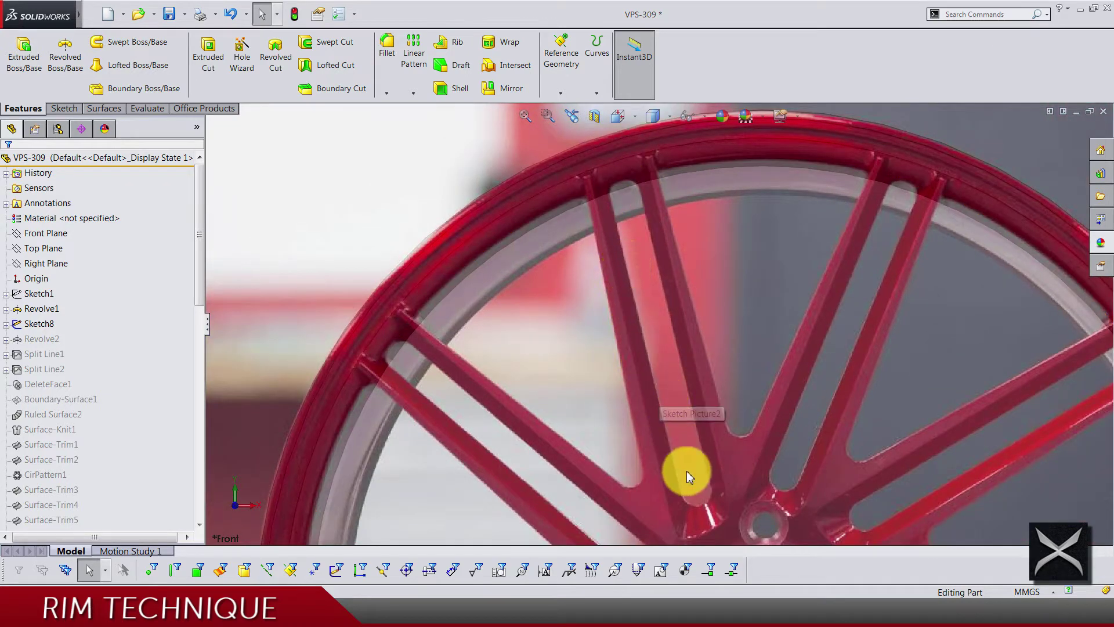
scroll(670, 364, up, 3)
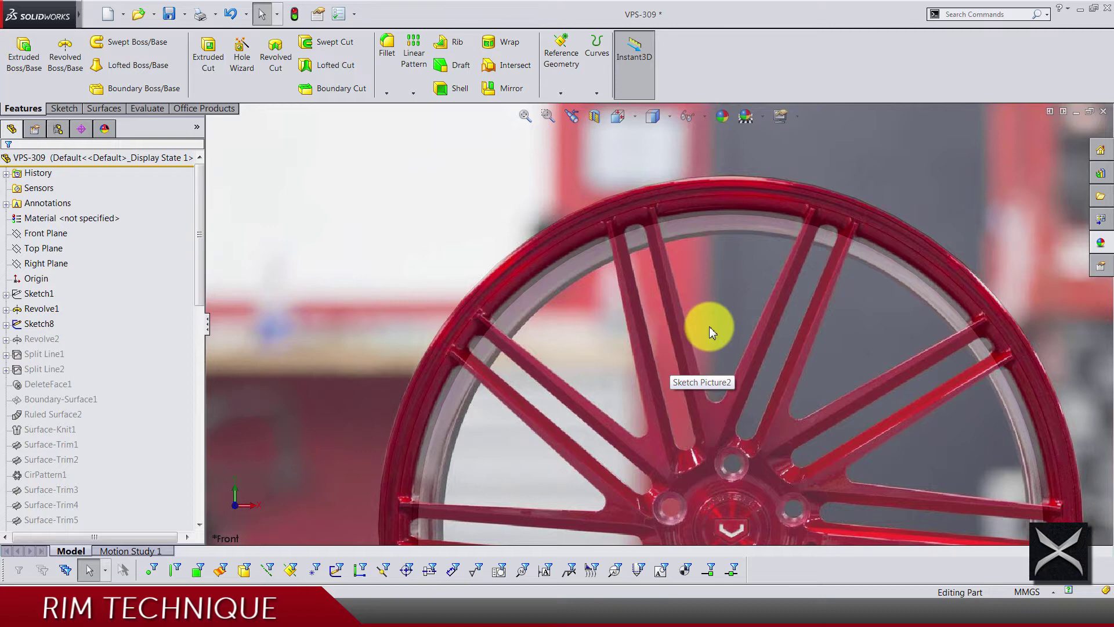
scroll(709, 326, down, 2)
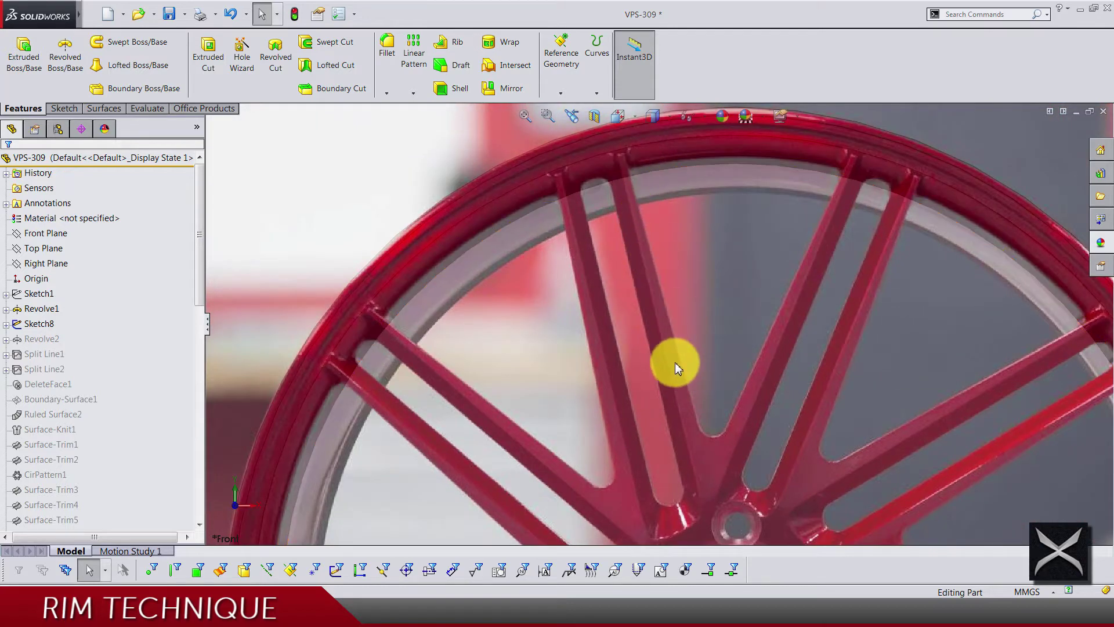
Turn the model to an angled view and hide Sketch8 with its wheel photo.
scroll(672, 354, up, 3)
scroll(678, 358, up, 5)
mouse_move(670, 410)
middle_down()
mouse_move(639, 428)
mouse_move(244, 316)
middle_up()
right_click(40, 331)
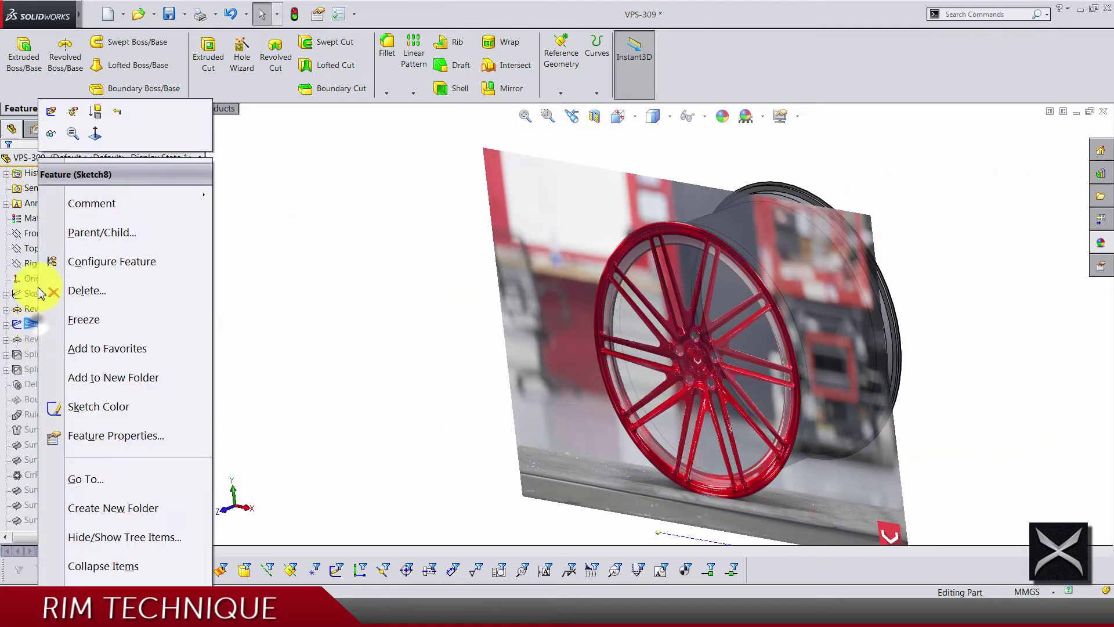
click(53, 143)
scroll(540, 330, down, 1)
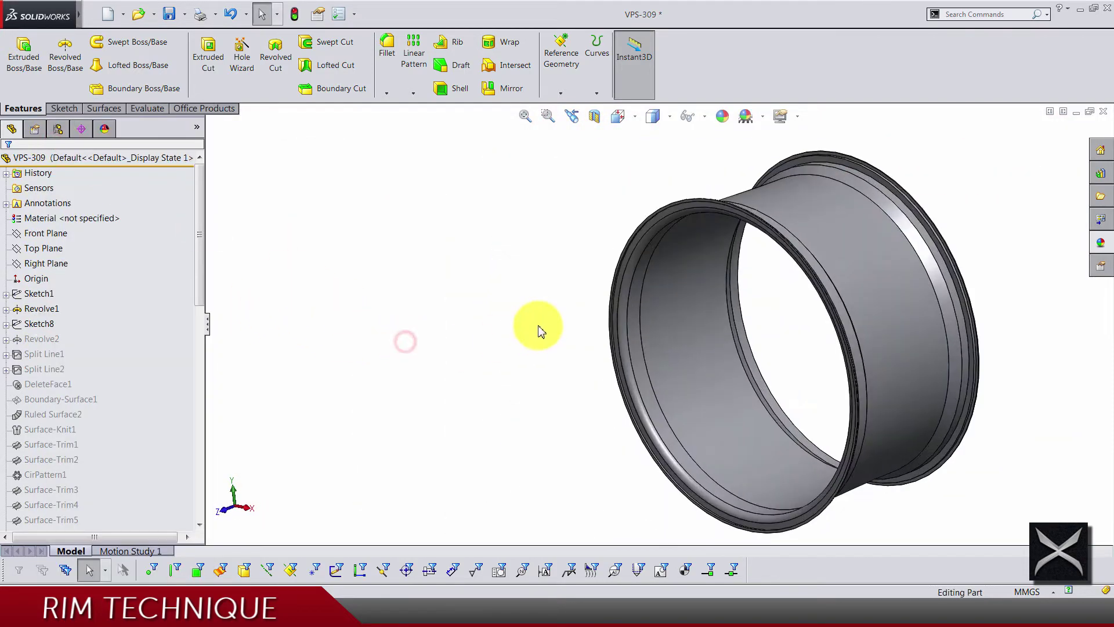
Unsuppress Revolve2 and highlight the disc it adds inside the rim barrel.
right_click(67, 342)
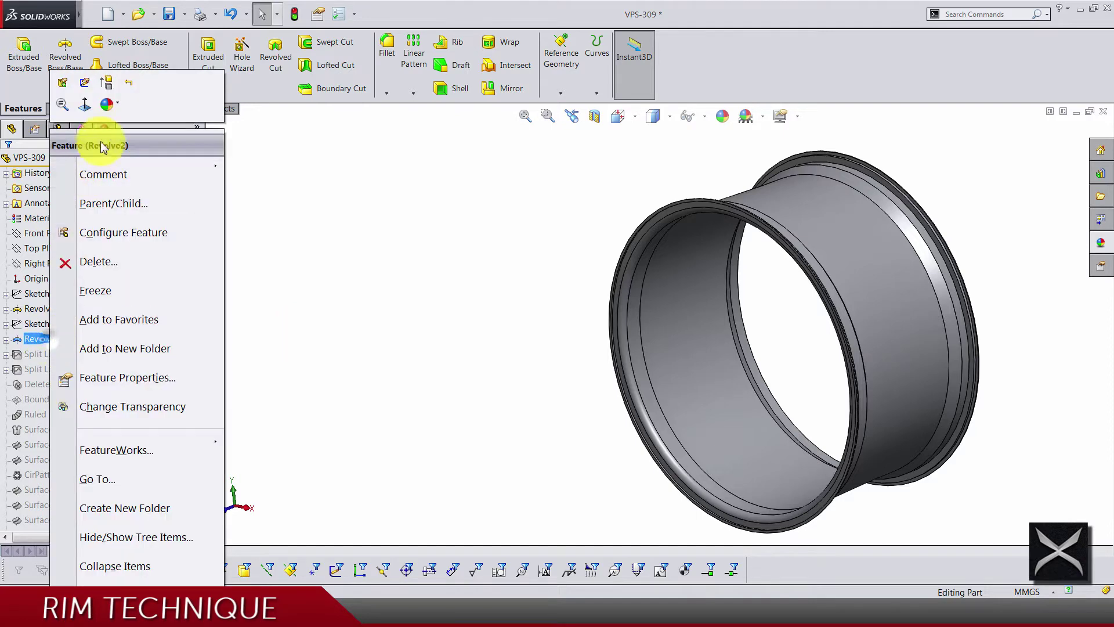
click(104, 80)
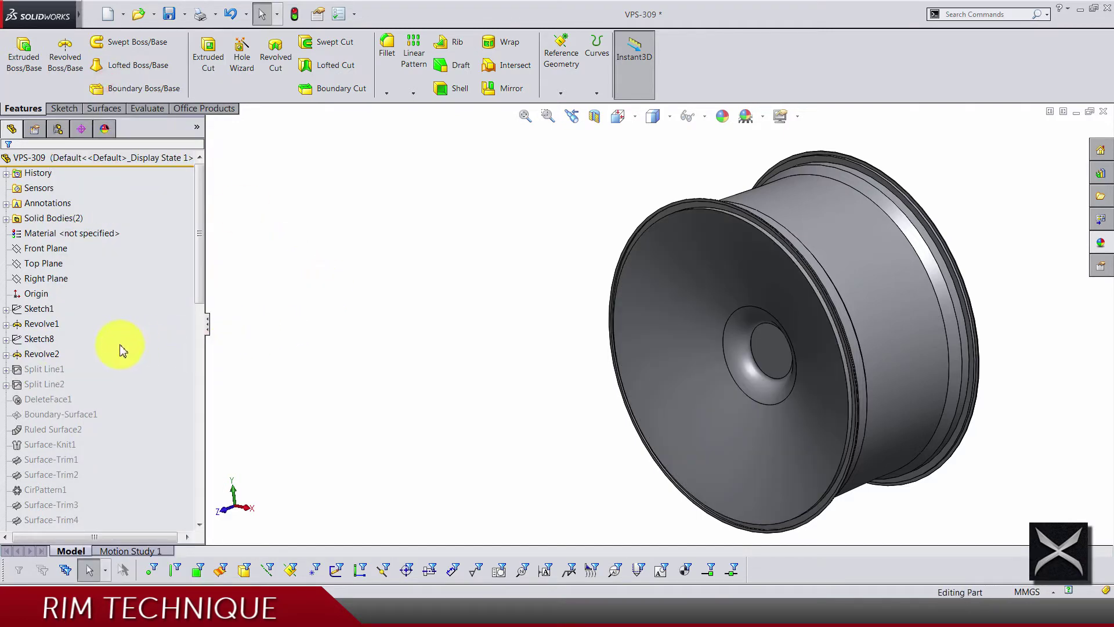
click(50, 355)
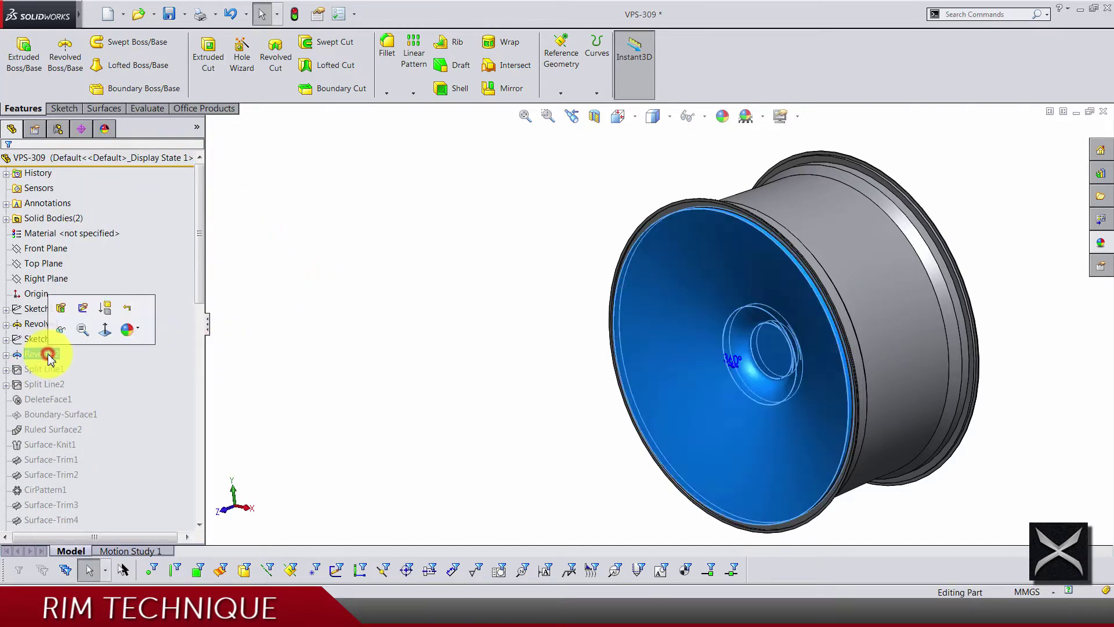
click(335, 340)
middle_drag(586, 377, 601, 381)
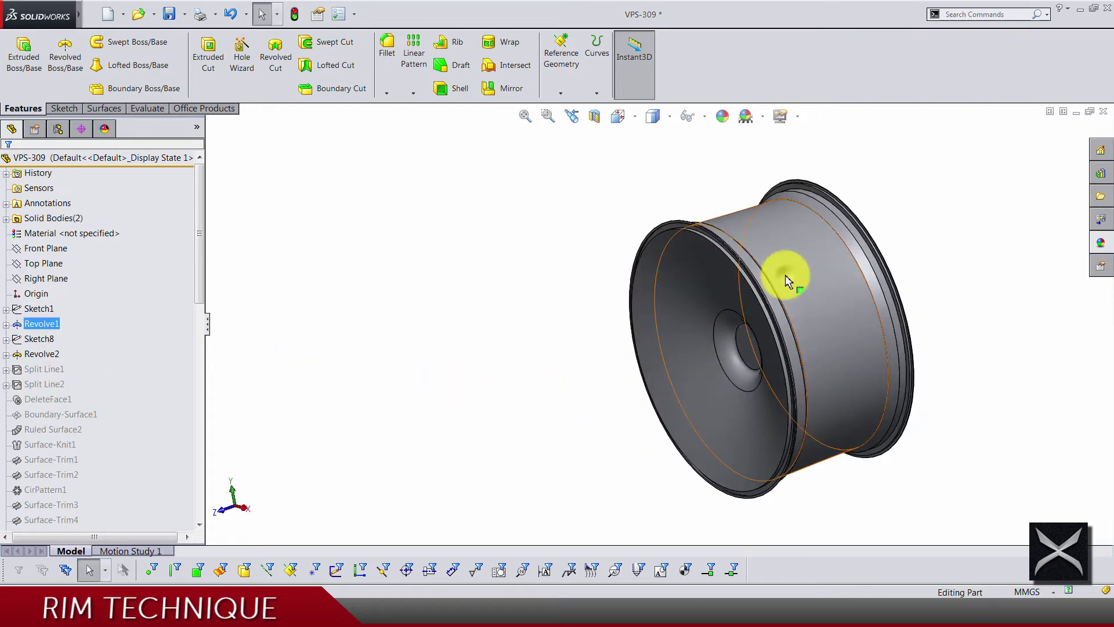
Hide the Revolve1 barrel body and view the remaining Revolve2 disc in the isometric view.
right_click(785, 275)
click(824, 61)
middle_drag(827, 305, 870, 309)
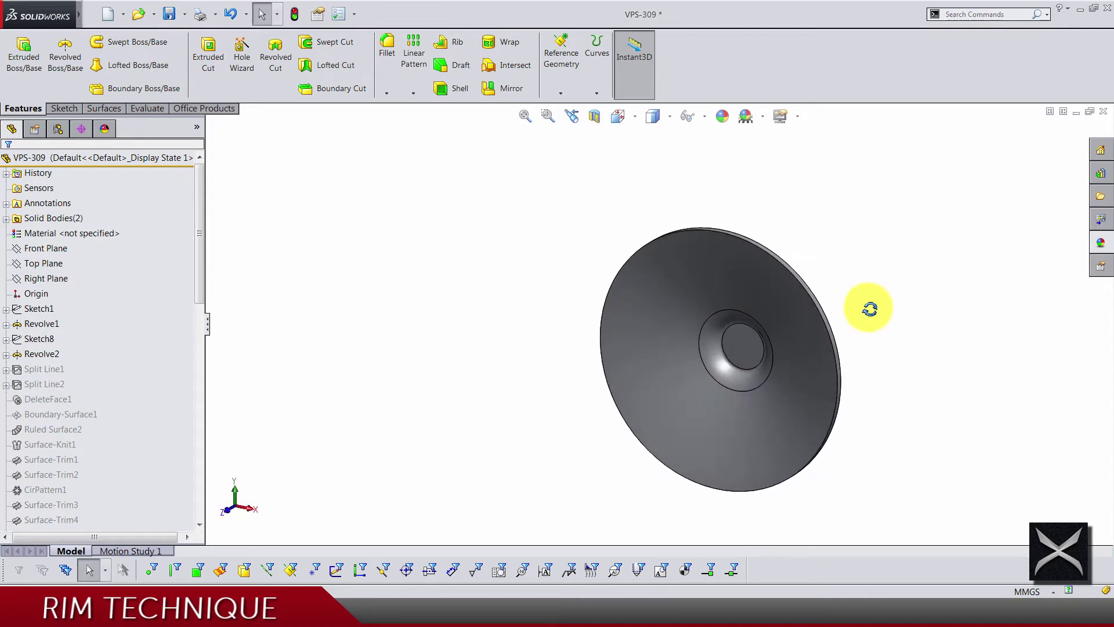
click(619, 118)
click(717, 167)
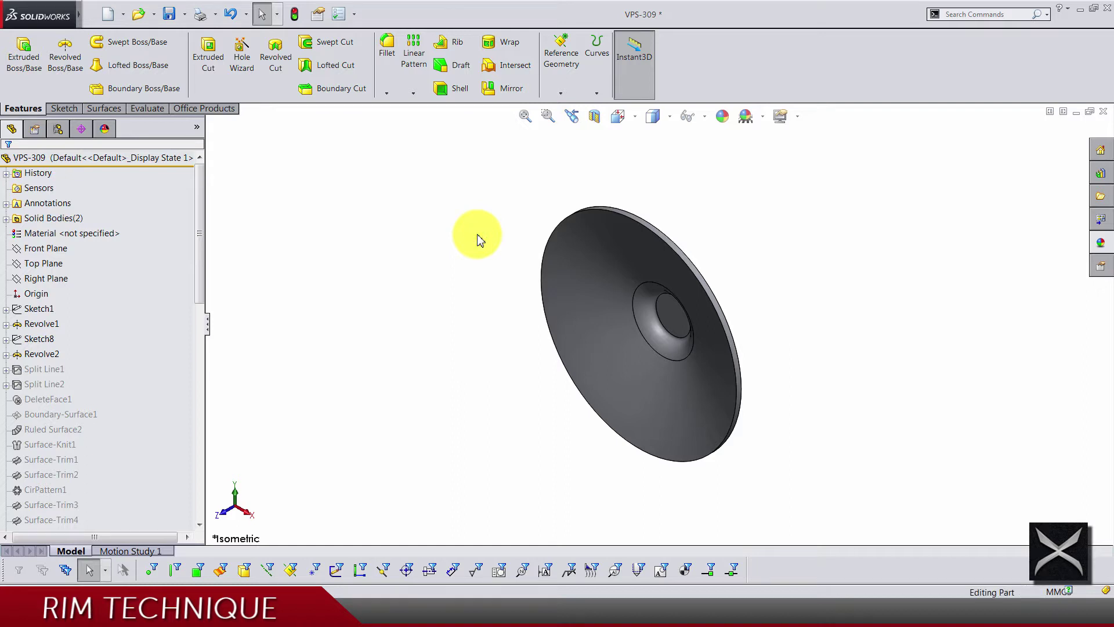
scroll(568, 261, down, 3)
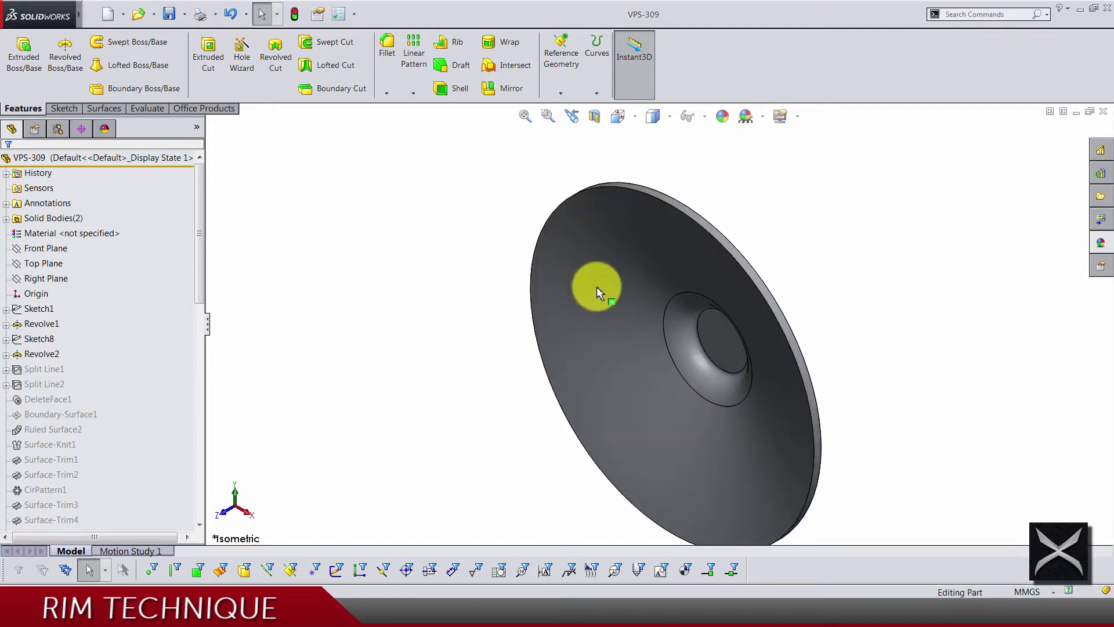
Examine the front faces of the Revolve2 disc and compare them with the side-angle wheel photo in Windows Photo Viewer.
click(673, 337)
ctrl+click(645, 354)
middle_drag(430, 376, 454, 287)
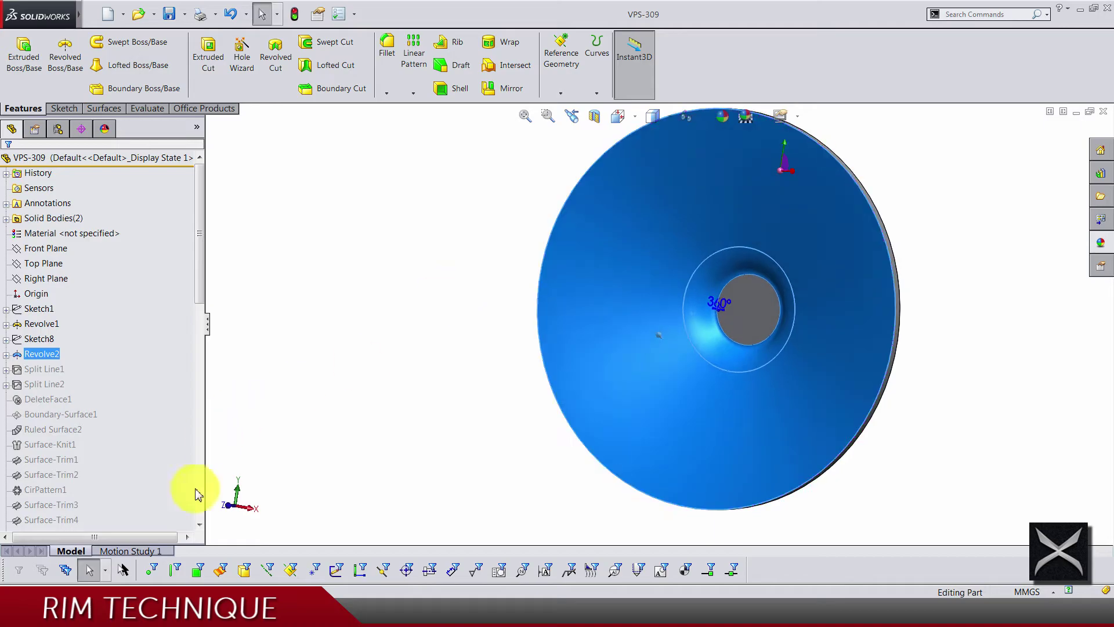
click(151, 606)
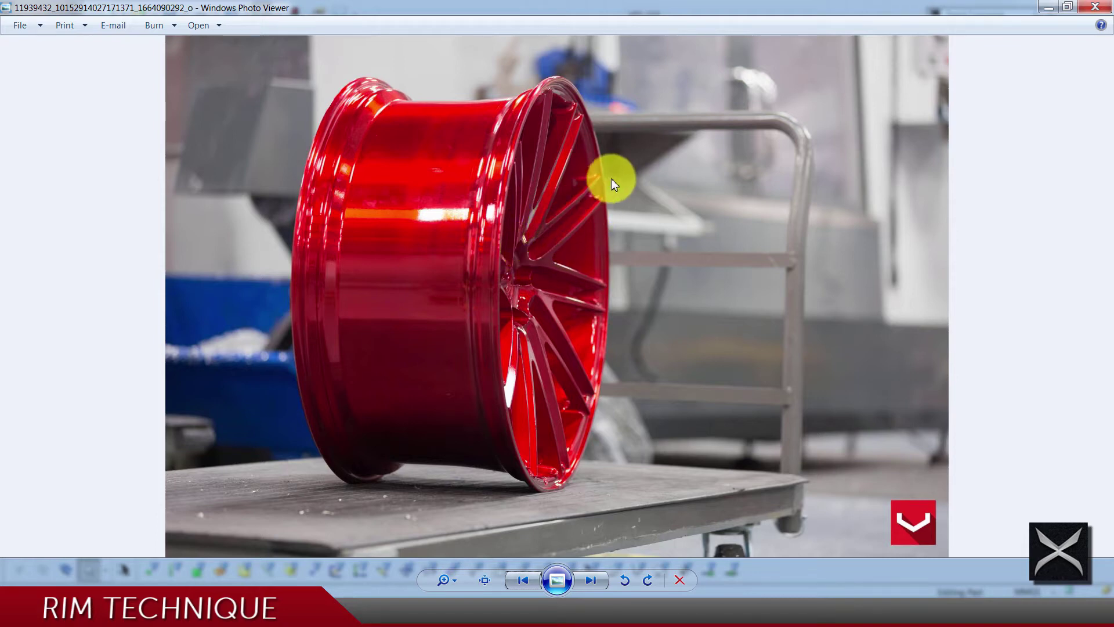
click(100, 606)
click(399, 322)
middle_drag(545, 329, 610, 341)
click(642, 320)
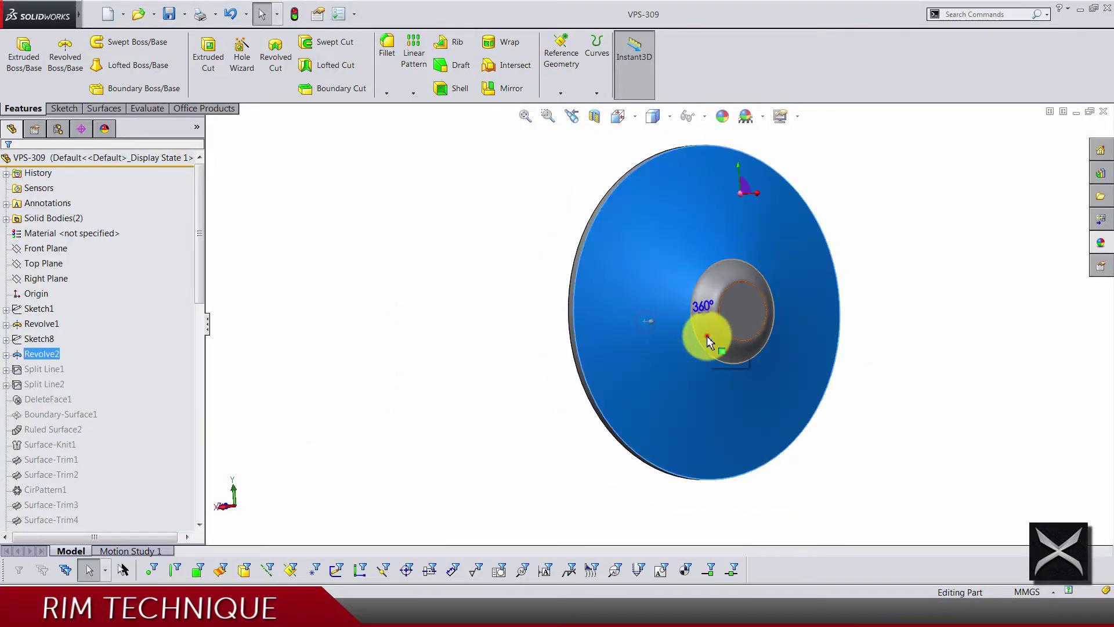
click(427, 333)
Turn the disc to the front view and show Sketch8 with its wheel photo.
click(619, 116)
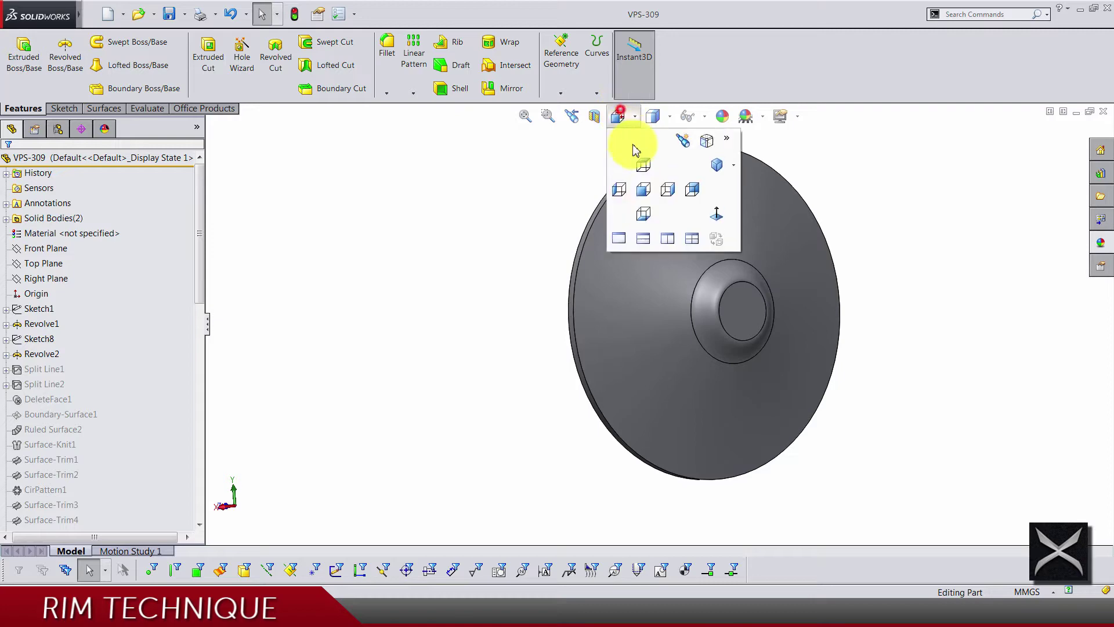
click(643, 182)
right_click(51, 339)
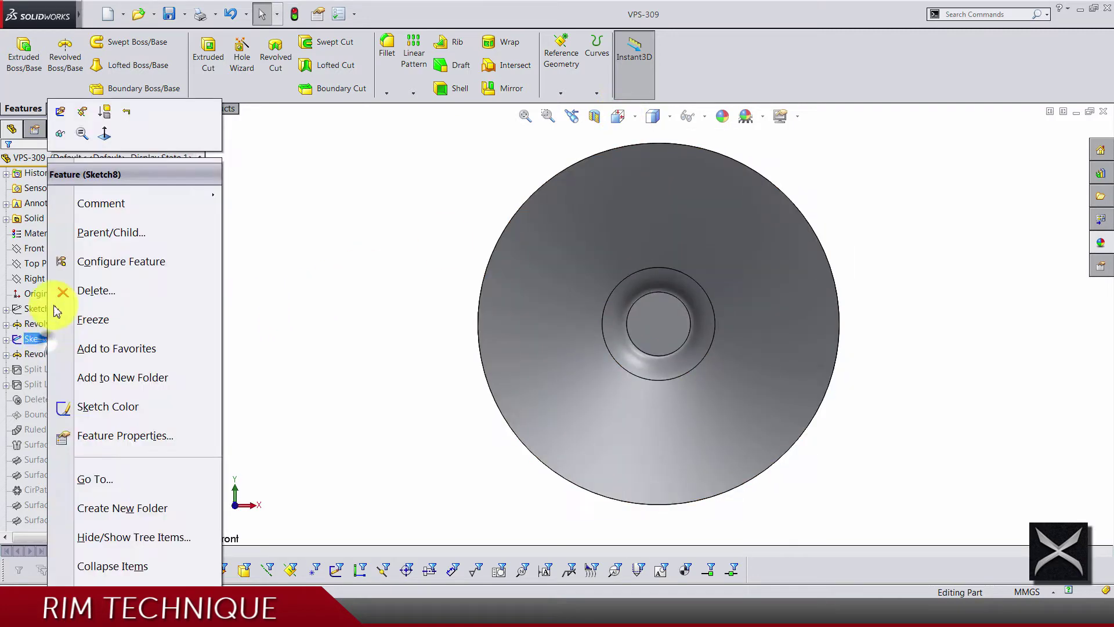
click(57, 134)
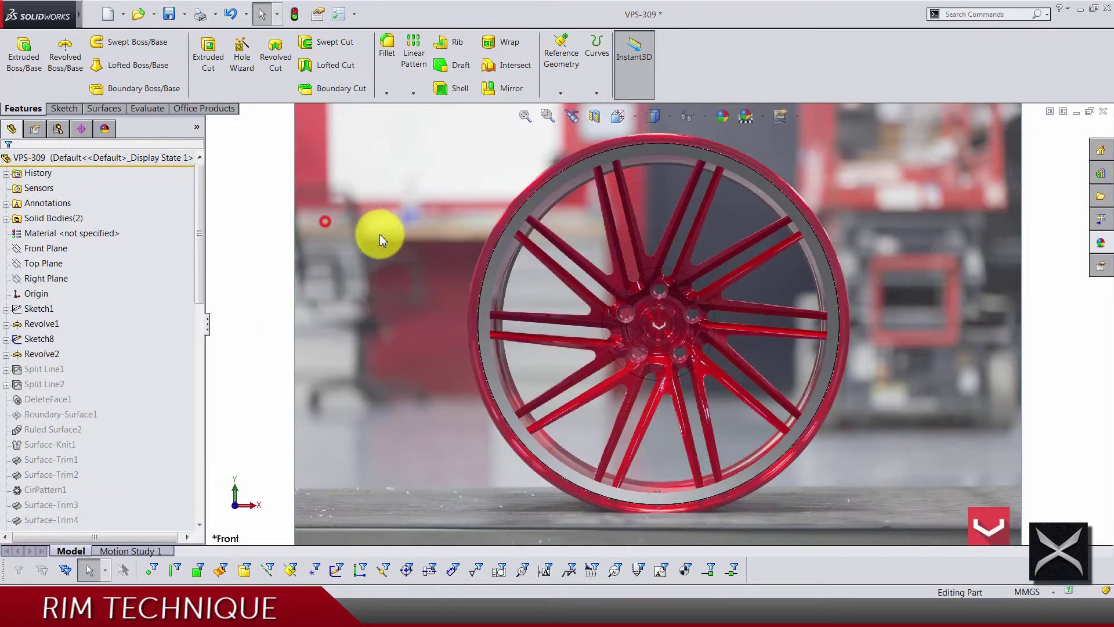
Examine the spokes and the slots between them in the wheel photo laid over the disc.
scroll(409, 249, down, 5)
scroll(696, 301, up, 3)
scroll(701, 261, down, 2)
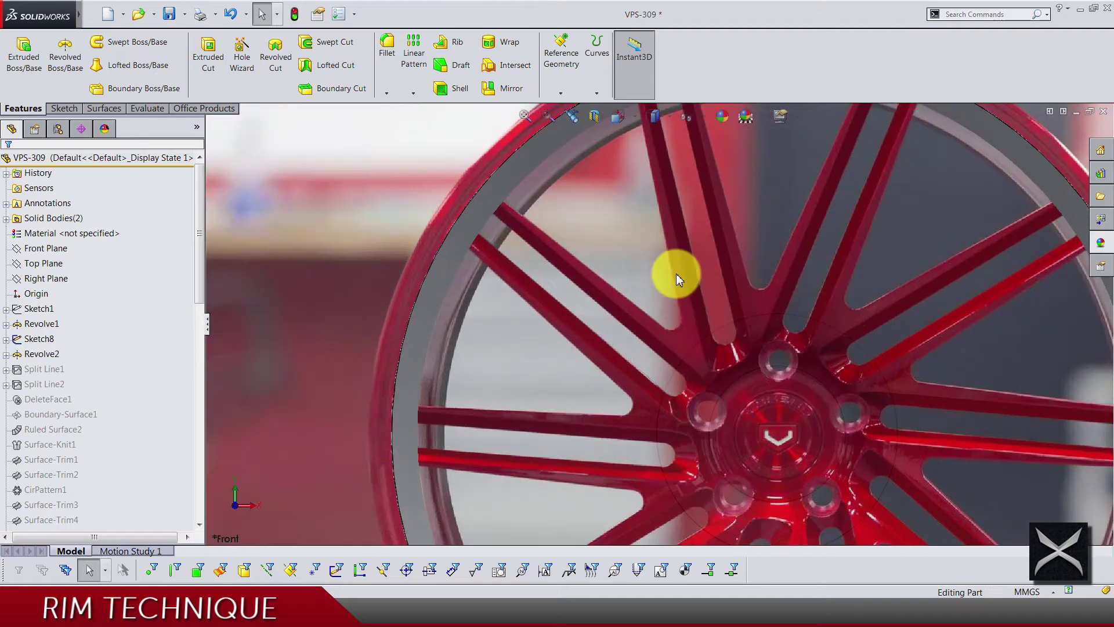
scroll(700, 251, up, 3)
scroll(708, 252, down, 3)
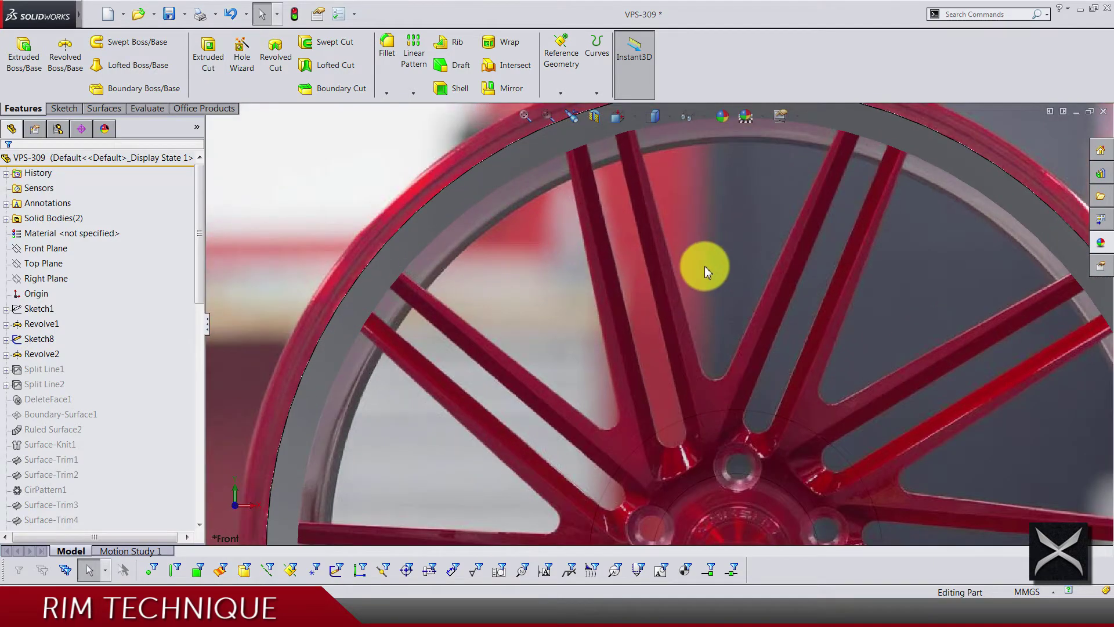
scroll(704, 266, down, 1)
scroll(705, 265, up, 1)
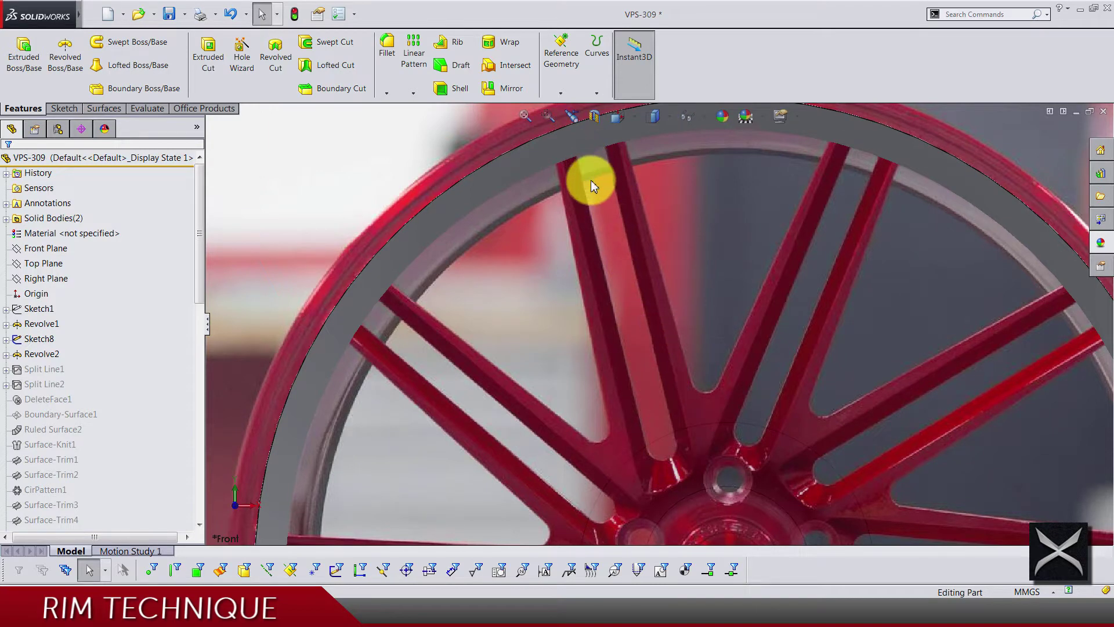
scroll(637, 239, up, 4)
Hide Sketch8 with its wheel photo so that only the disc is displayed.
right_click(51, 342)
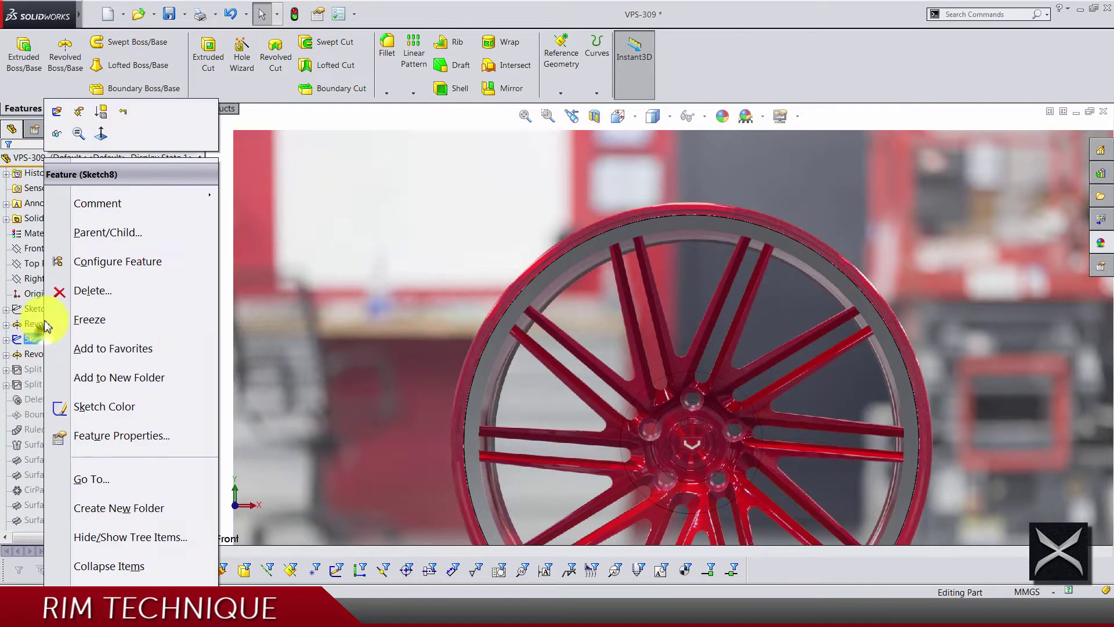
click(70, 119)
scroll(652, 348, up, 3)
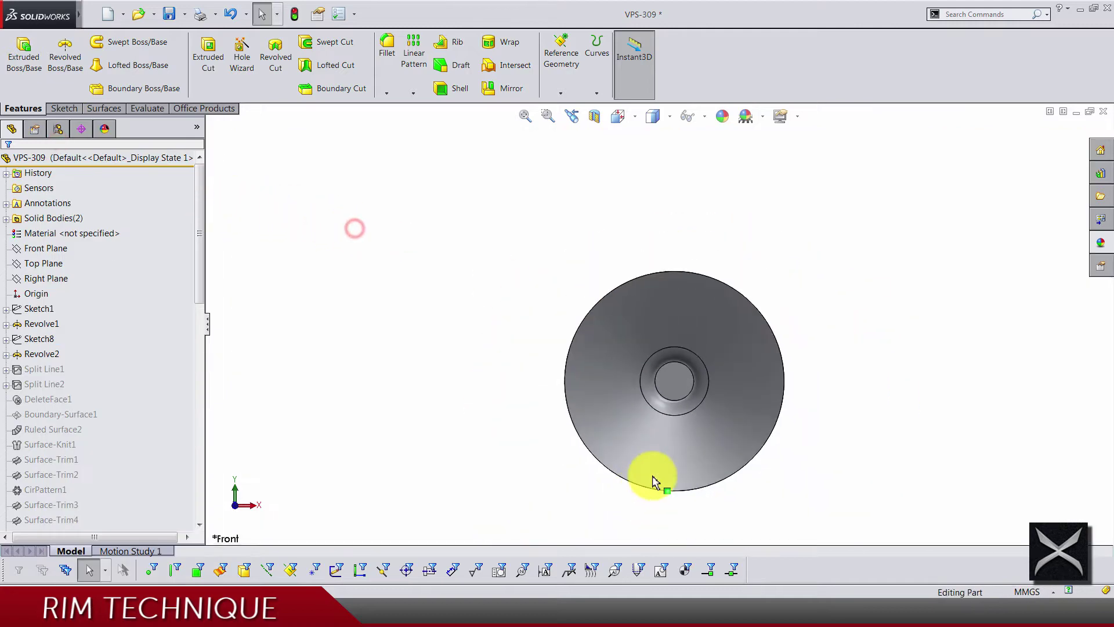
scroll(670, 401, down, 2)
Unsuppress Split Line1 and view the spoke outline it projects onto the front of the disc.
right_click(61, 369)
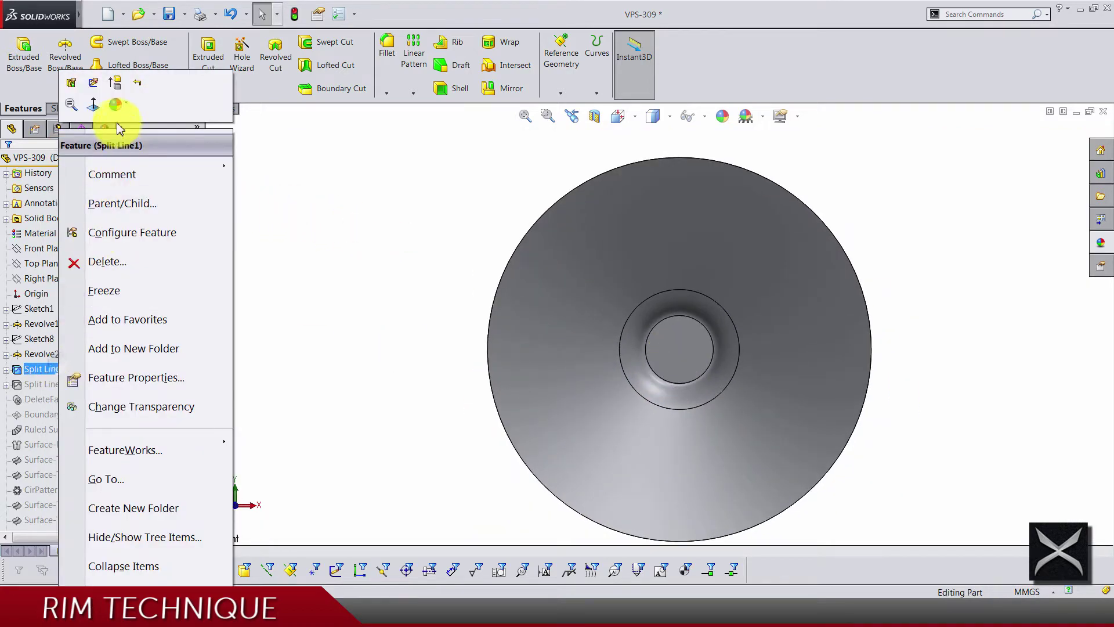
click(115, 83)
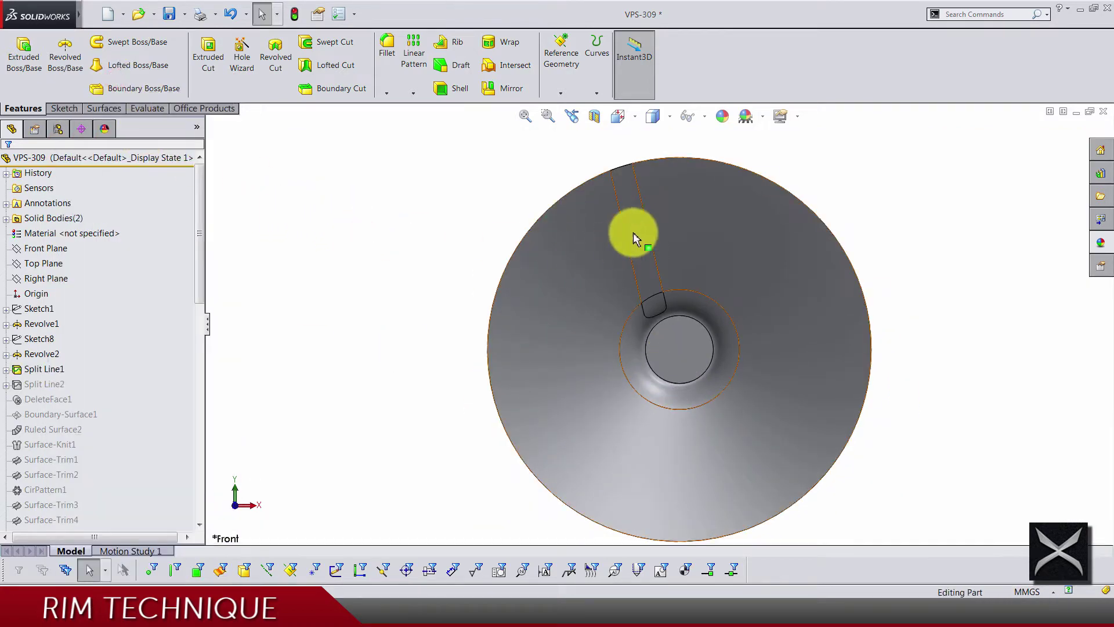
scroll(623, 242, down, 2)
scroll(660, 290, up, 3)
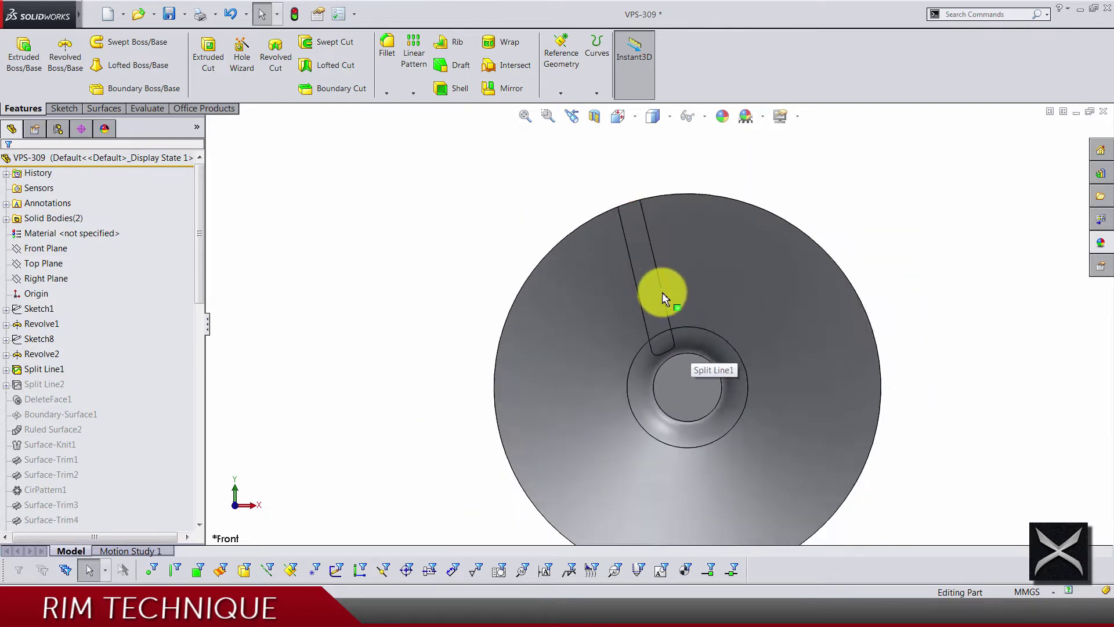
scroll(662, 255, down, 2)
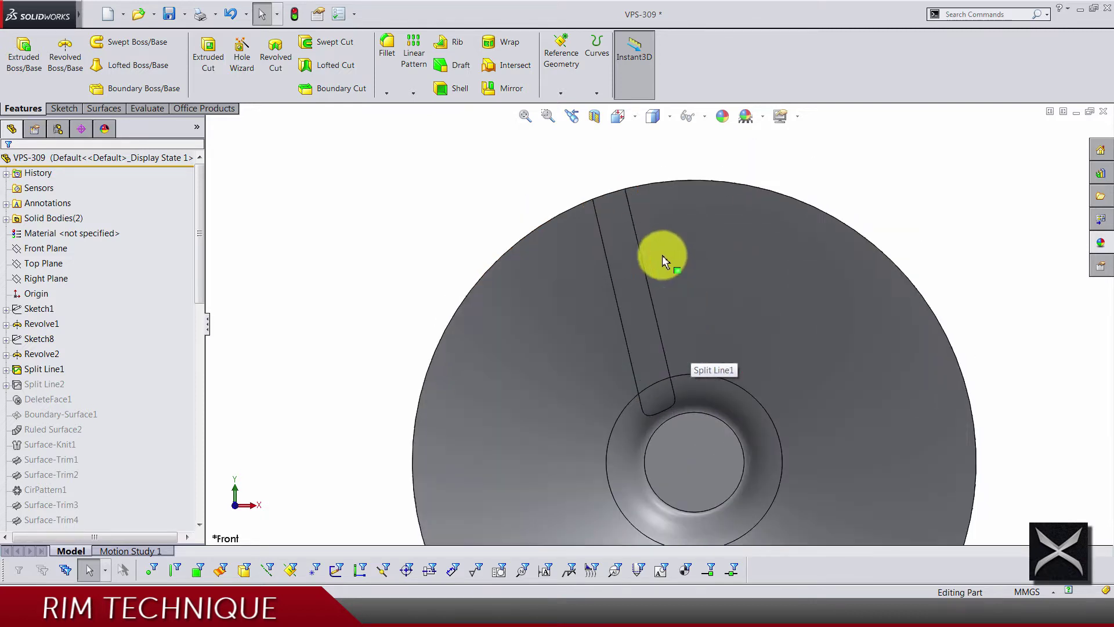
Show Sketch8 again to compare the Split Line1 outline with the wheel photo.
right_click(42, 342)
click(54, 136)
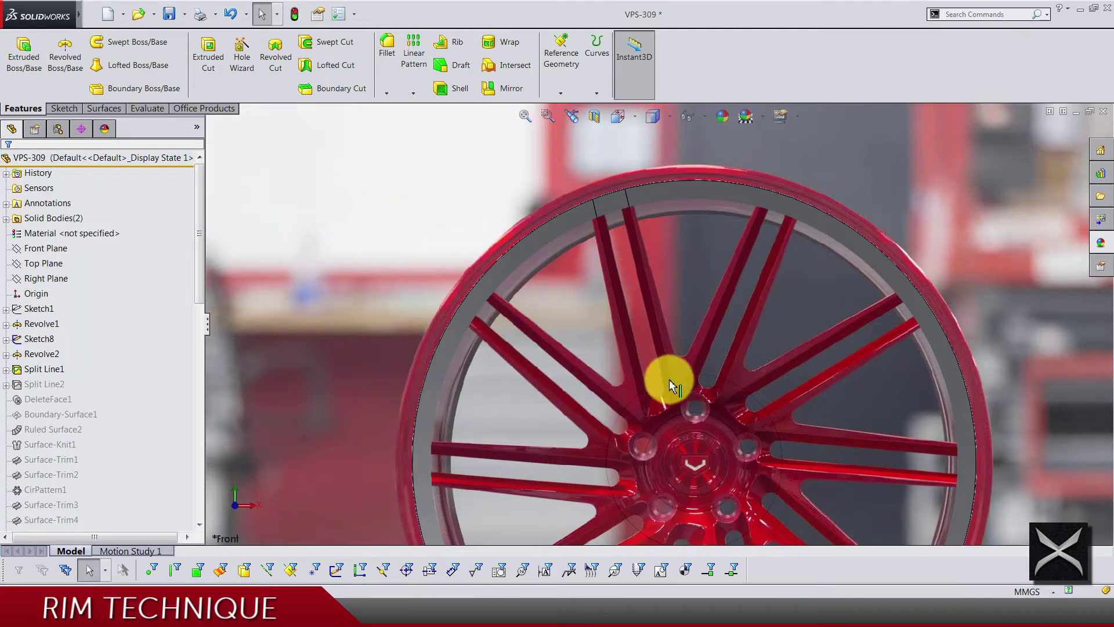
scroll(637, 376, down, 2)
Unsuppress Split Line2 to restore the second split of the disc face.
click(49, 371)
right_click(51, 383)
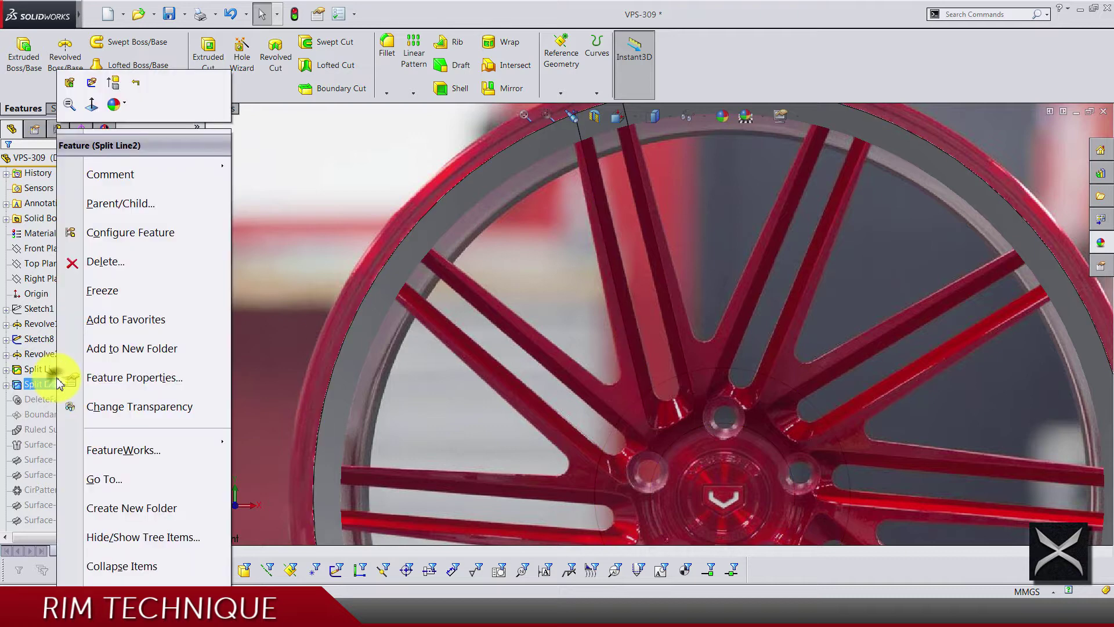
click(111, 79)
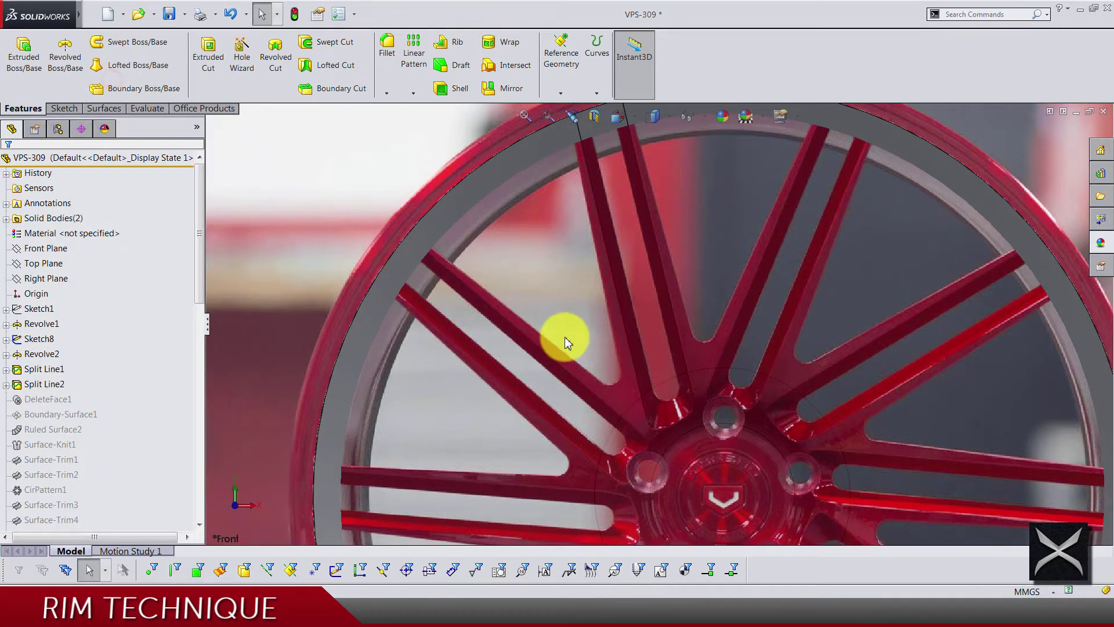
Switch the model to wireframe display and view the split lines over the photo near the hub.
scroll(565, 336, up, 5)
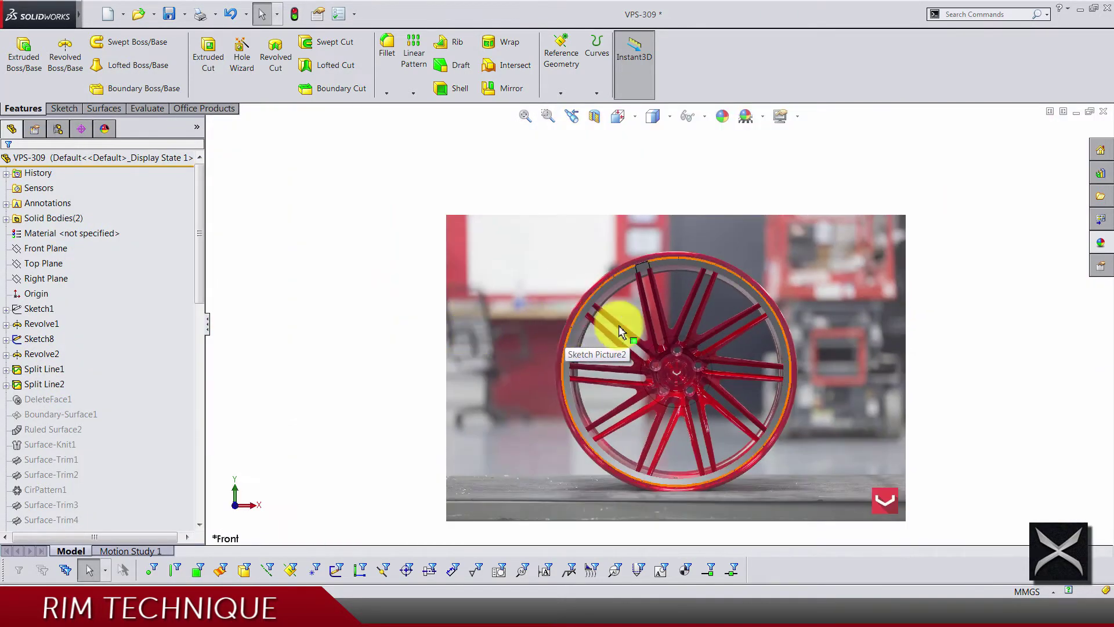
scroll(746, 370, down, 6)
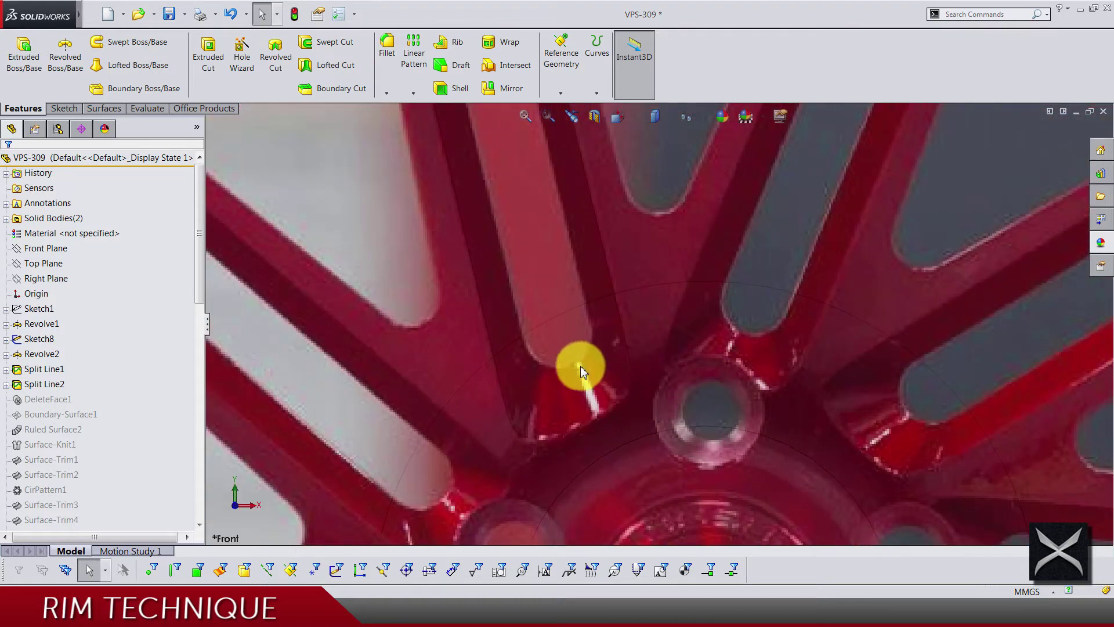
click(667, 120)
click(655, 236)
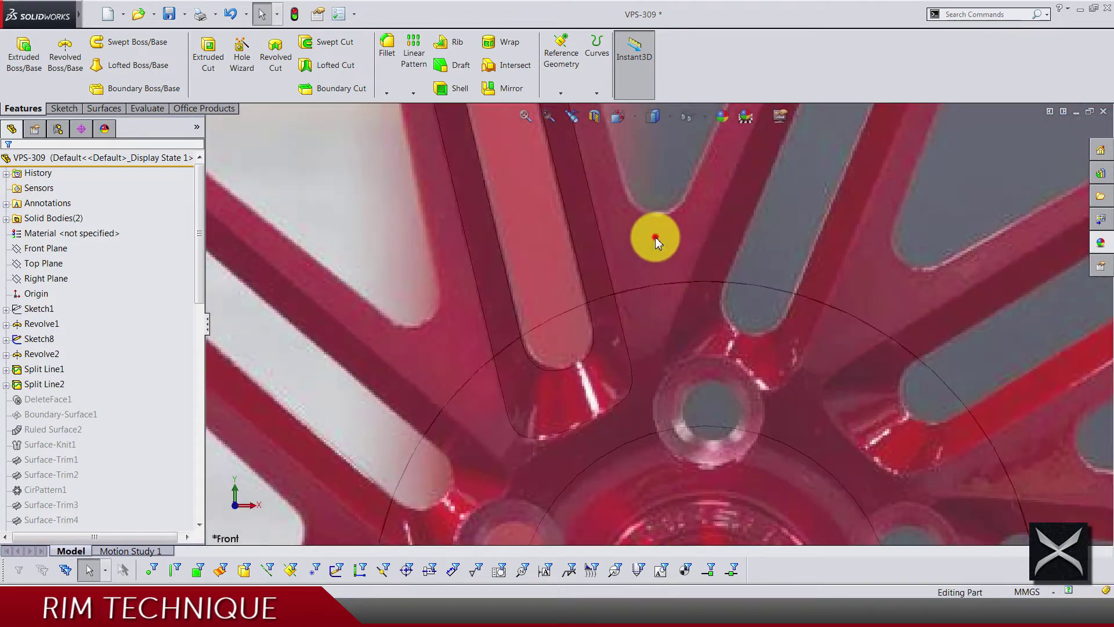
Highlight the rounded end and both straight edges of the Split Line2 slot to compare them with the photo.
click(580, 364)
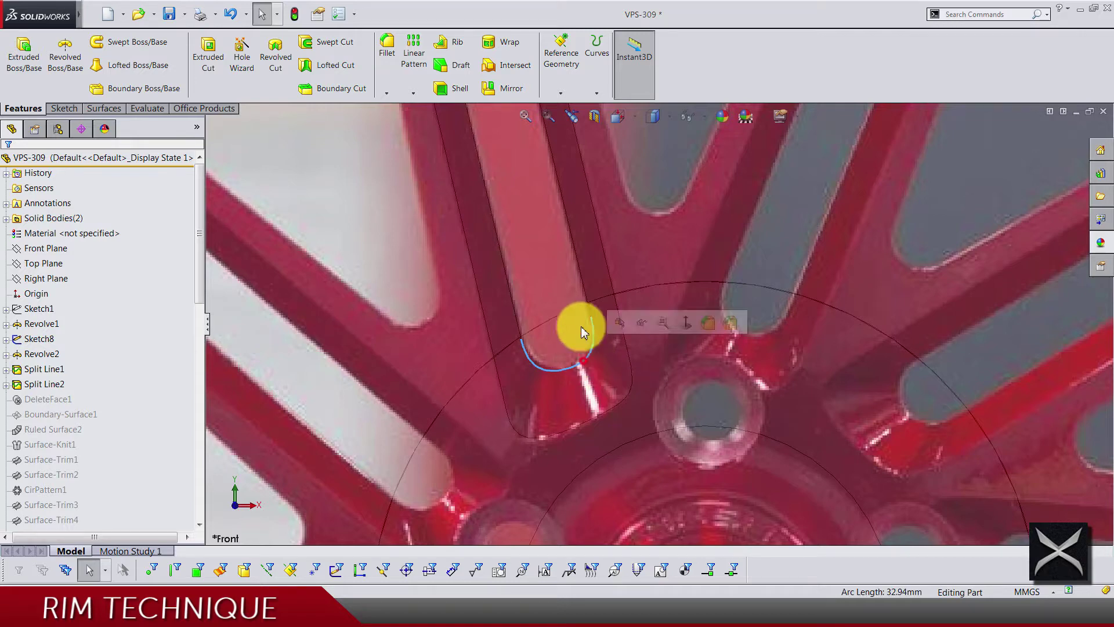
ctrl+click(579, 266)
scroll(589, 312, up, 3)
ctrl+click(510, 292)
scroll(656, 315, up, 3)
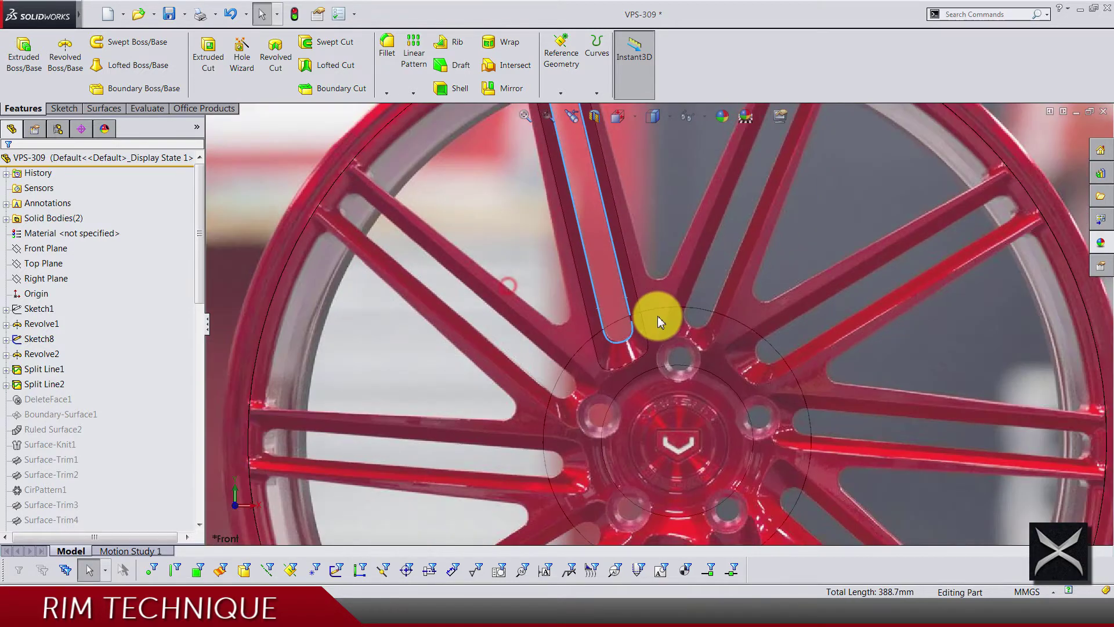
scroll(657, 315, up, 4)
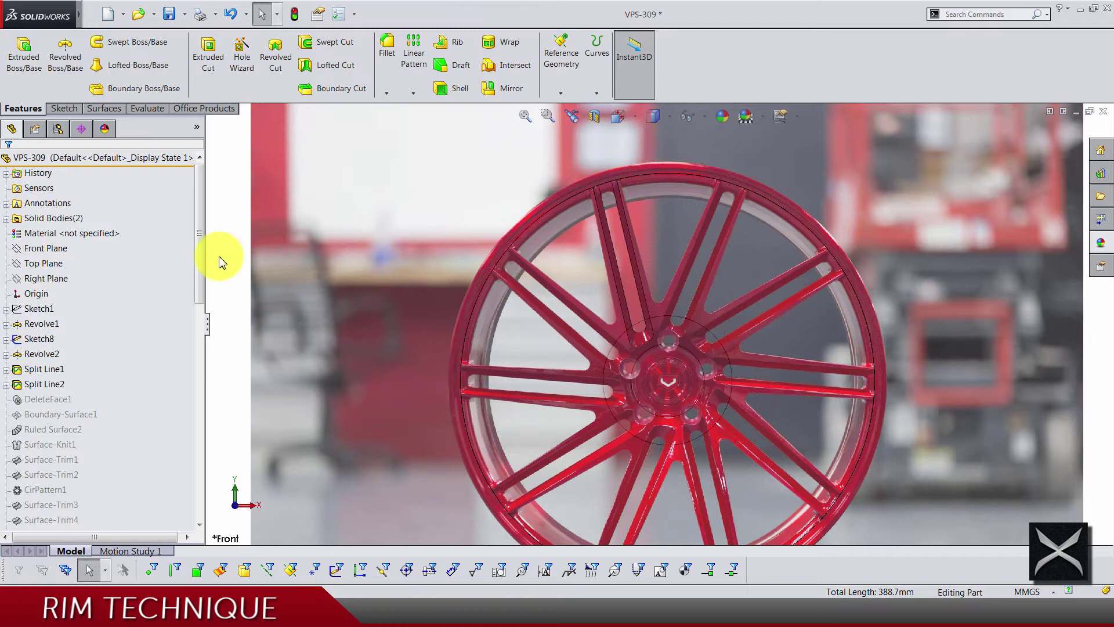
Hide Sketch8 with its wheel photo and restore the shaded display with edges.
right_click(55, 323)
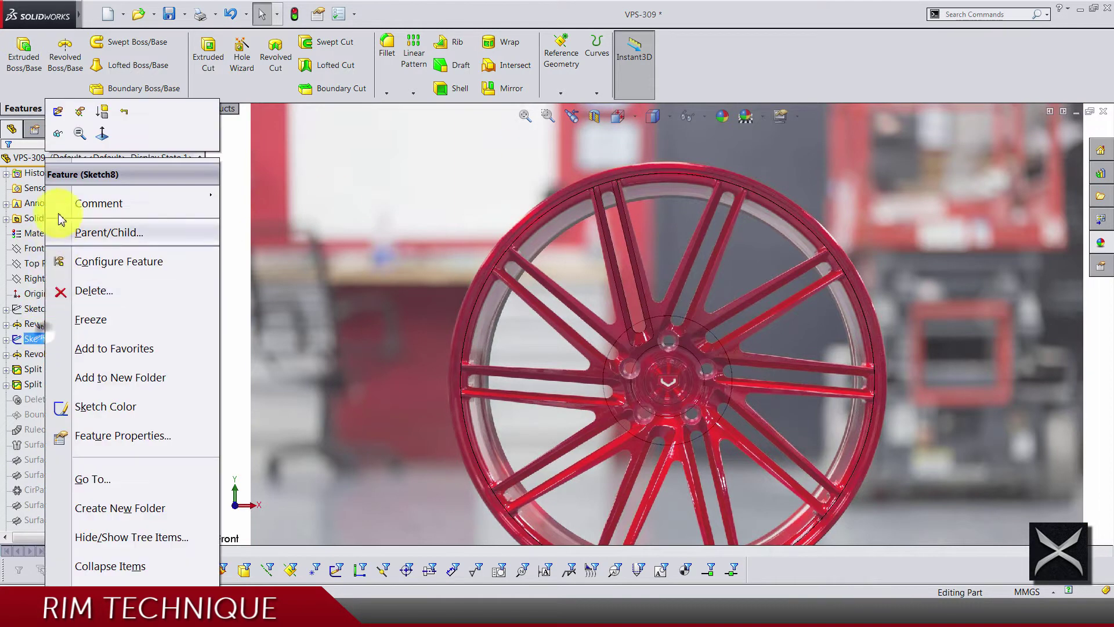
click(54, 135)
click(653, 119)
click(706, 186)
click(819, 205)
Unsuppress DeleteFace1 to open the spoke slot in the disc, working from an angled view.
middle_drag(812, 315, 756, 383)
scroll(629, 346, up, 1)
scroll(632, 336, down, 3)
scroll(679, 357, up, 5)
middle_drag(733, 253, 724, 223)
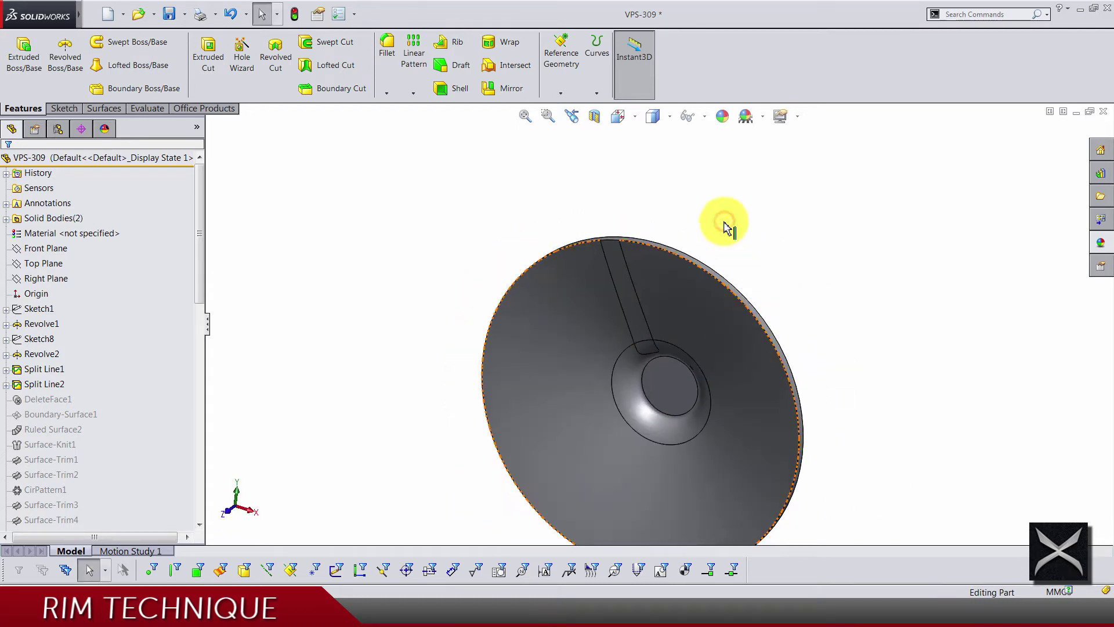
scroll(609, 336, down, 3)
click(50, 413)
right_click(49, 399)
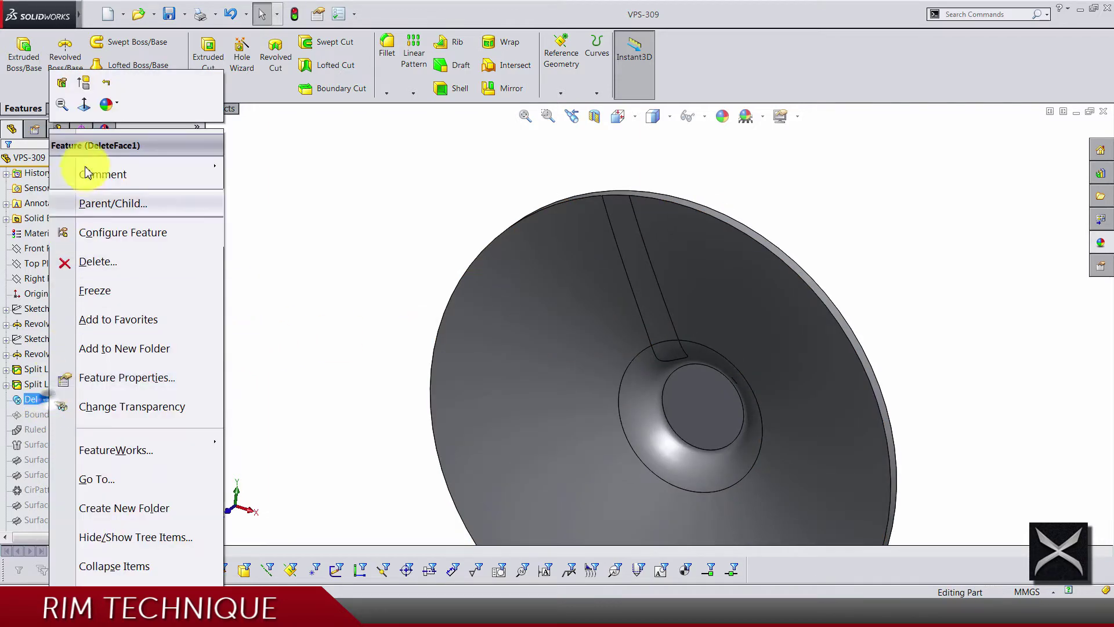
click(92, 100)
Examine the opening left by DeleteFace1 along the spoke slot and around its rounded end from several angles.
middle_drag(609, 348, 648, 249)
scroll(648, 250, down, 2)
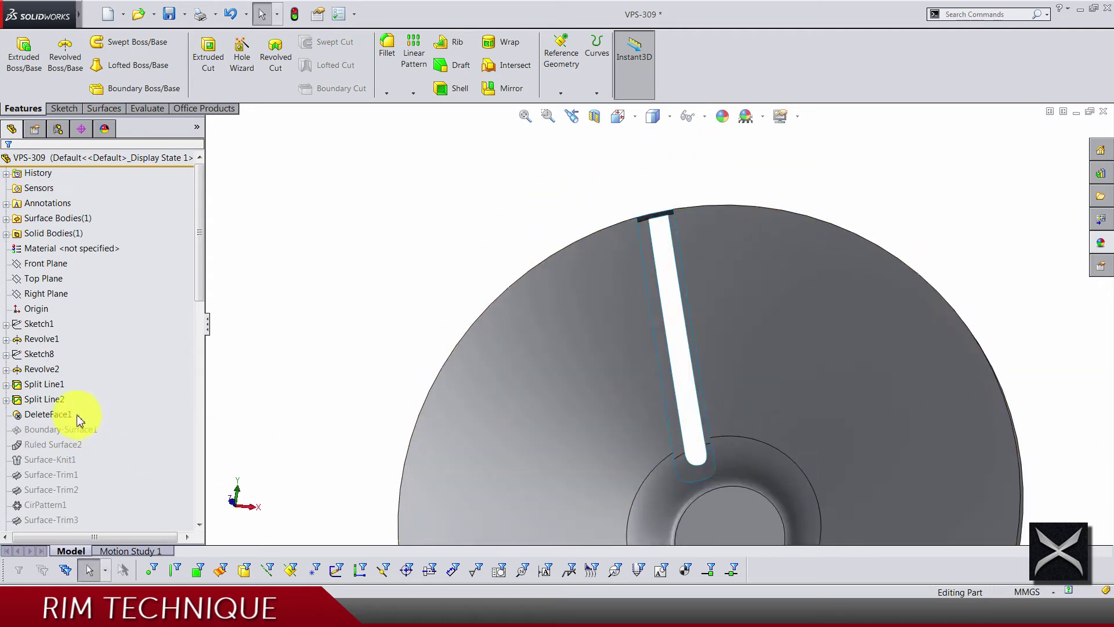
middle_drag(726, 398, 753, 488)
scroll(696, 464, down, 2)
scroll(635, 363, down, 2)
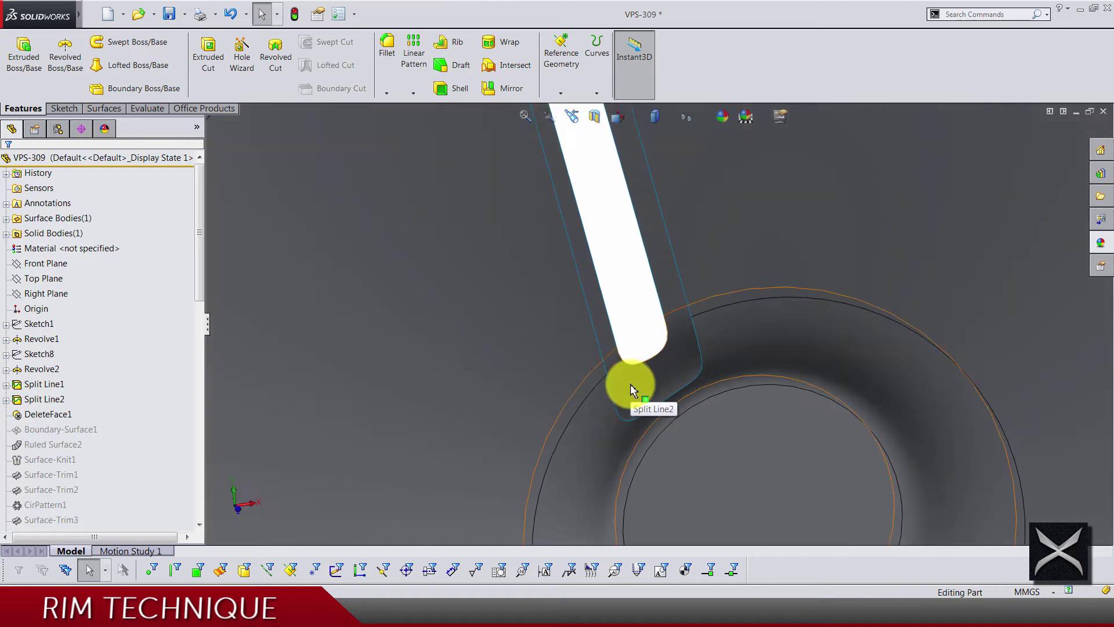
scroll(630, 384, up, 3)
scroll(646, 182, down, 2)
middle_drag(631, 276, 739, 341)
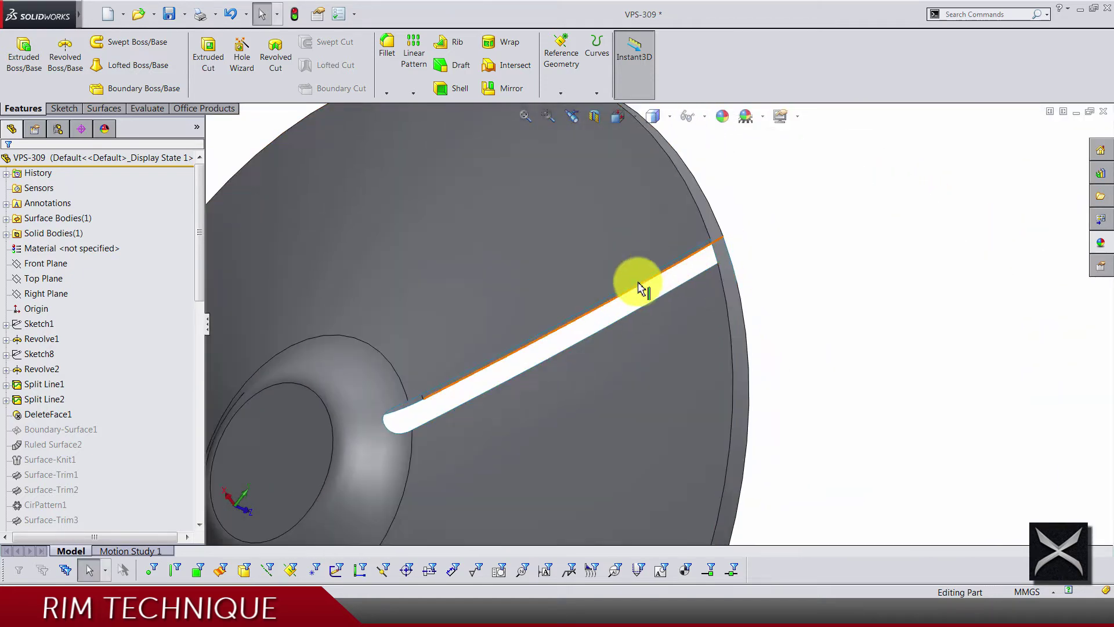
middle_drag(887, 329, 803, 399)
scroll(803, 399, down, 3)
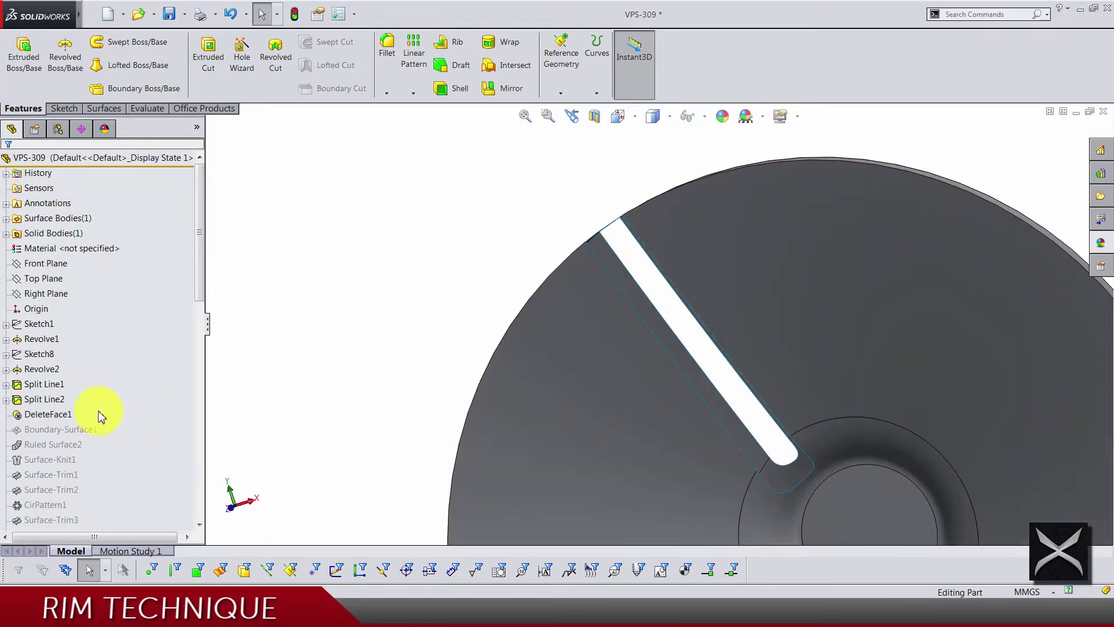
right_click(83, 432)
click(373, 336)
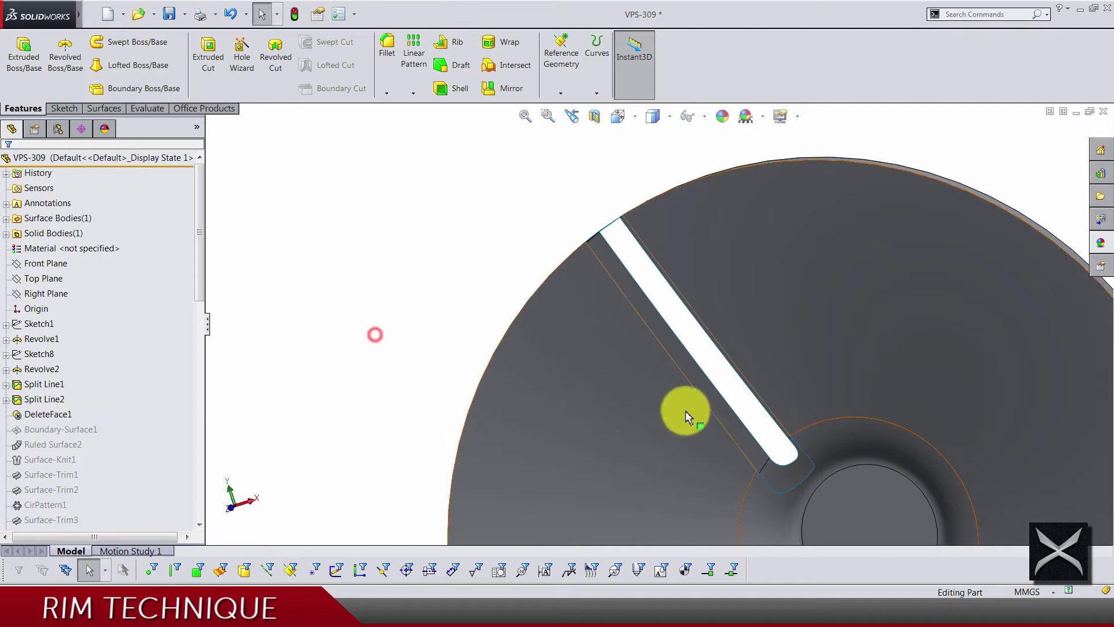
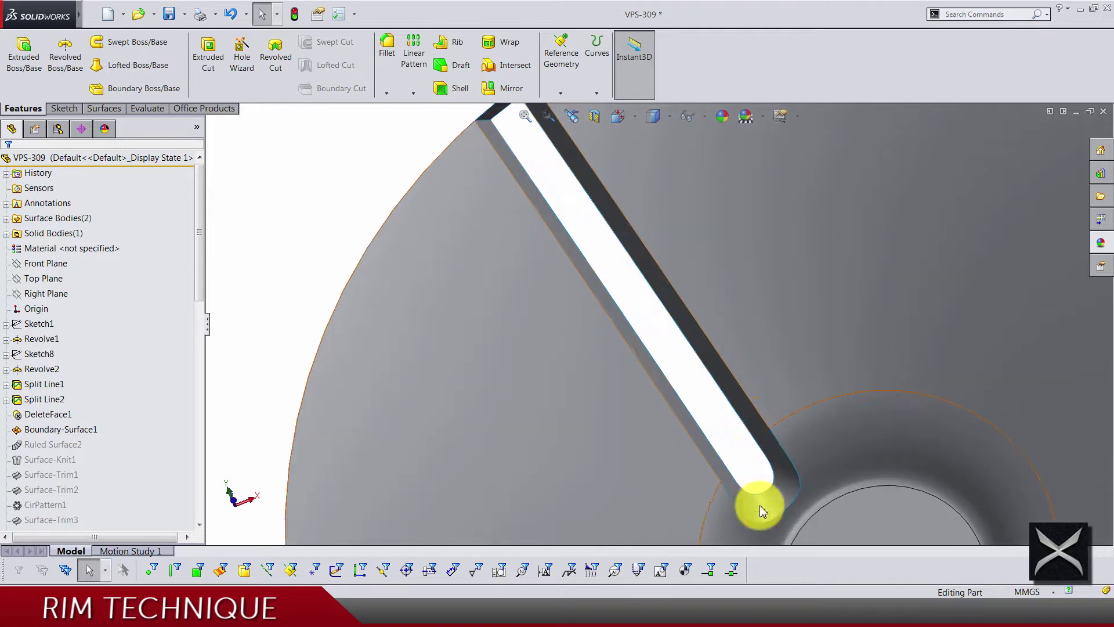
Turn on the curvature display and examine the boundary surface at the slot's rounded end and along its walls.
scroll(699, 461, down, 2)
scroll(206, 69, down, 3)
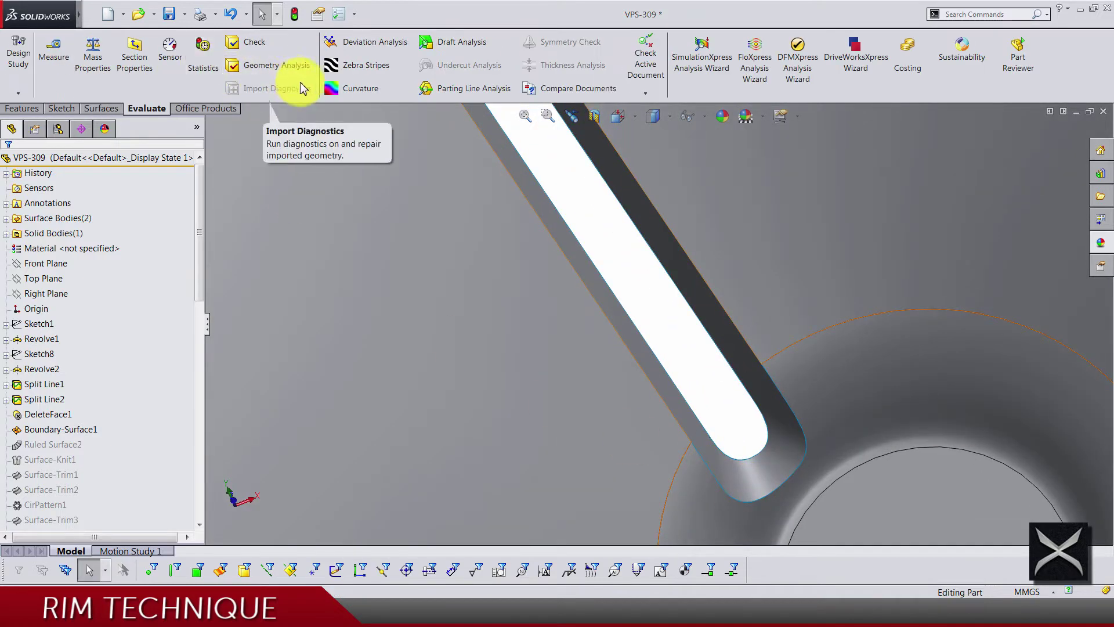
click(360, 89)
scroll(732, 451, down, 3)
middle_drag(730, 451, 714, 377)
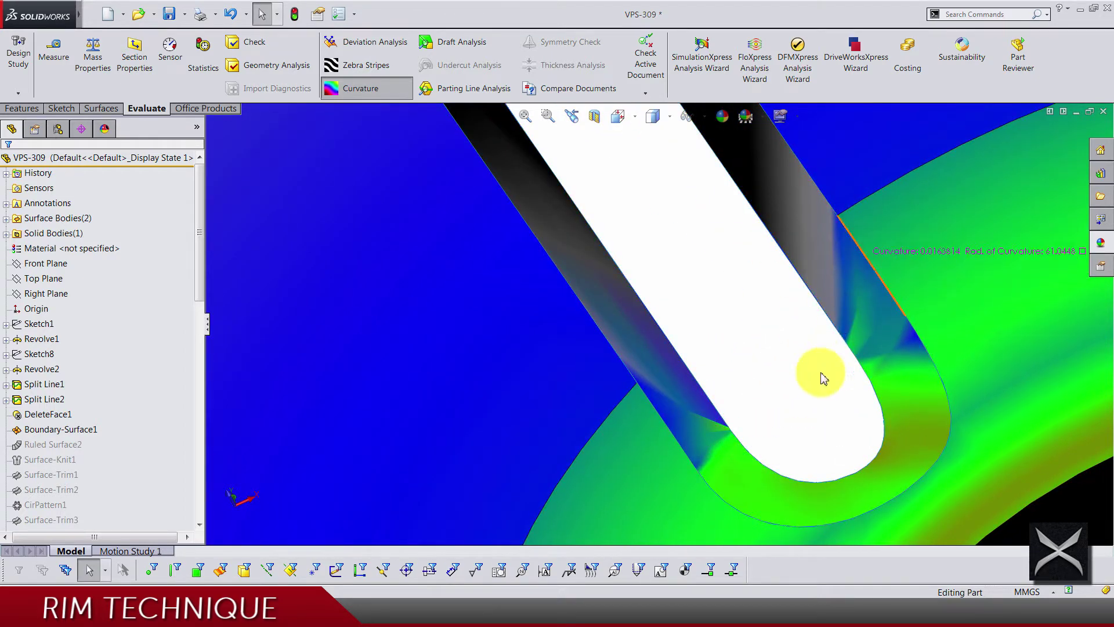
scroll(798, 284, down, 5)
middle_drag(750, 286, 554, 173)
scroll(555, 173, down, 3)
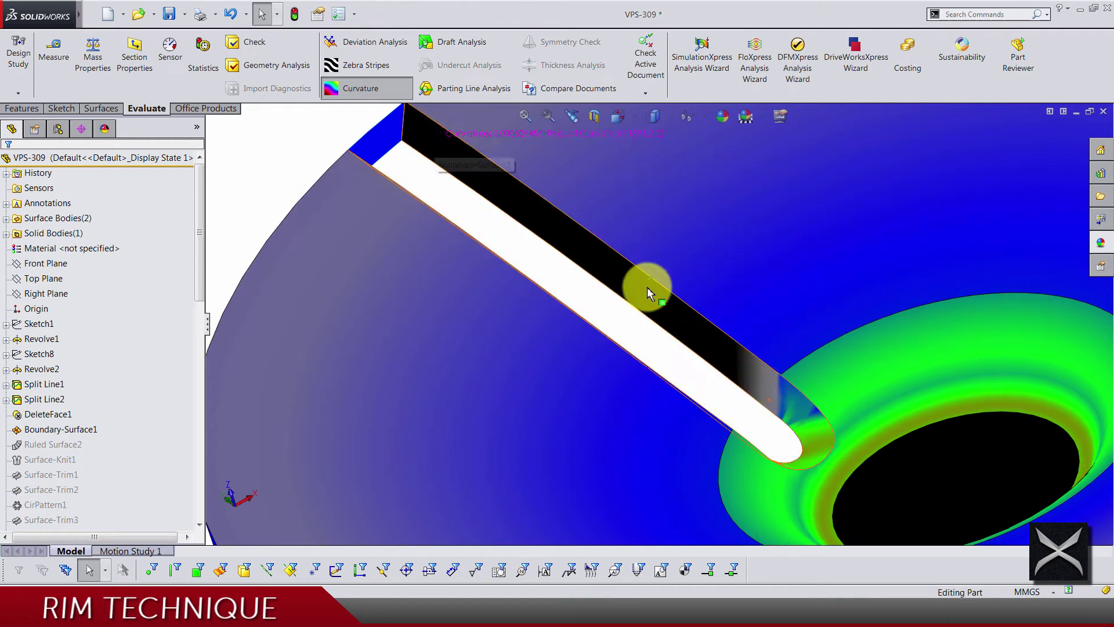
scroll(647, 287, up, 3)
middle_drag(646, 287, 609, 342)
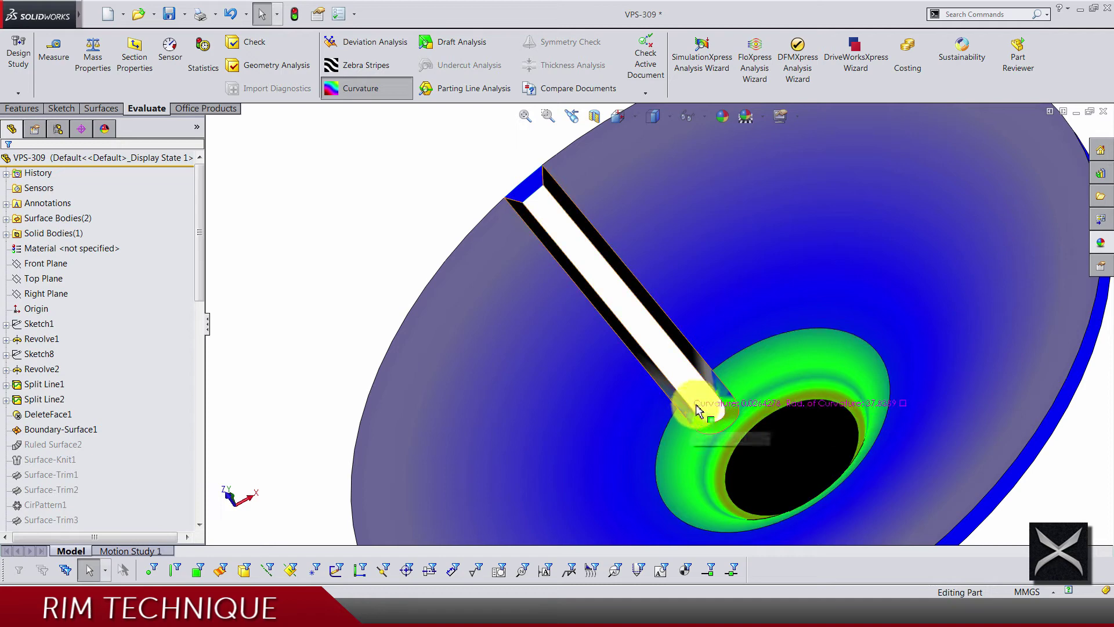
Examine the curvature transitions where the slot's straight walls meet its rounded end, comparing them with the surrounding hub surface from several angles.
scroll(693, 413, down, 5)
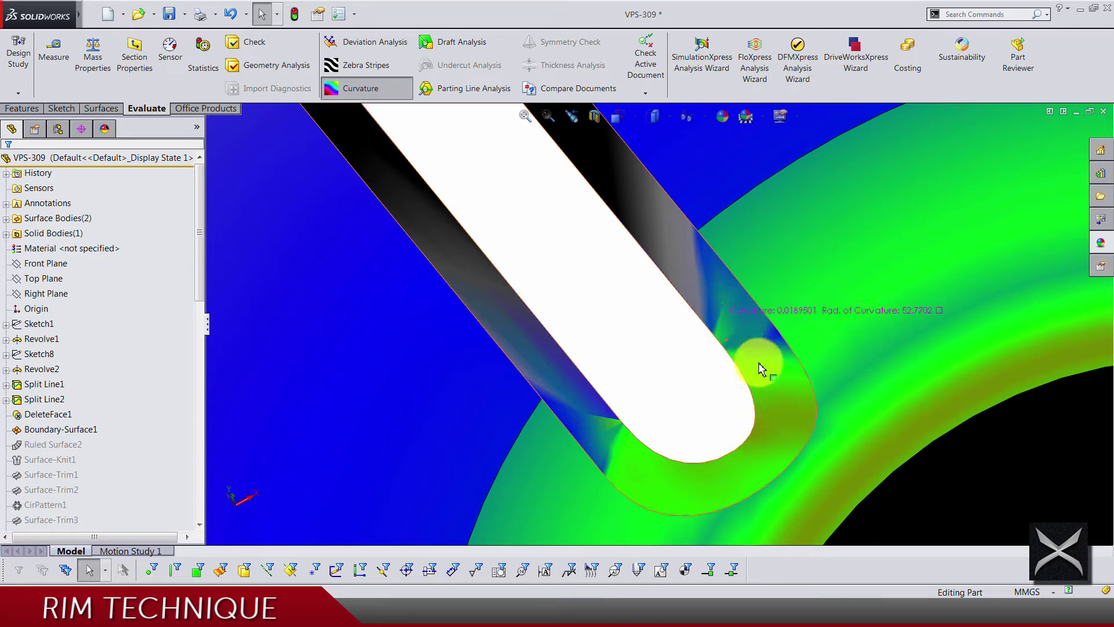
middle_drag(758, 362, 766, 442)
scroll(667, 333, down, 4)
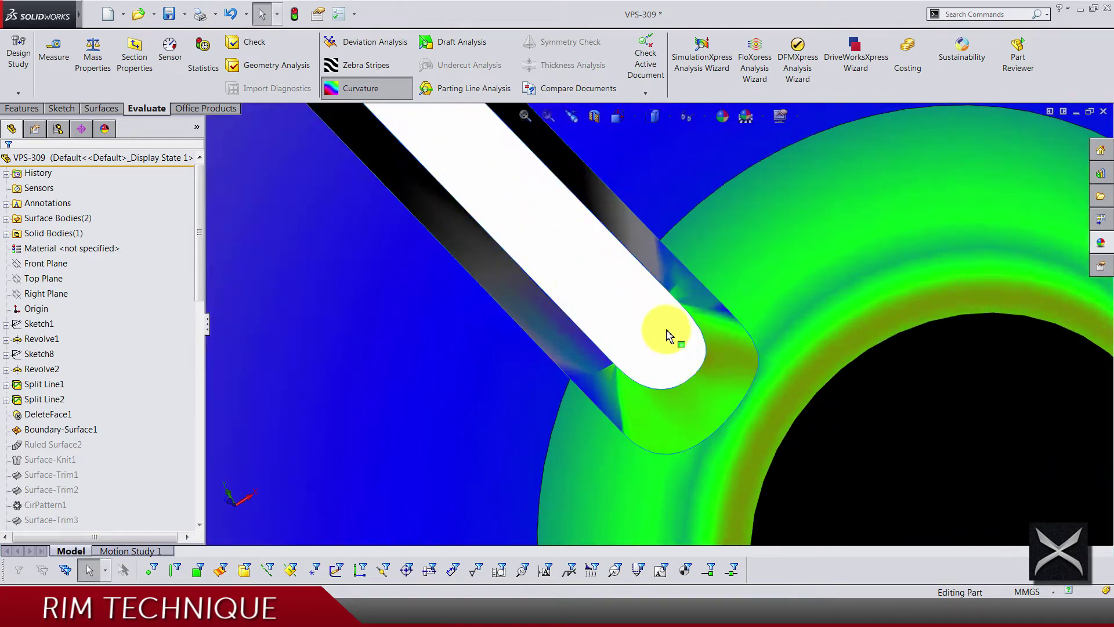
scroll(704, 290, up, 1)
middle_drag(704, 290, 579, 244)
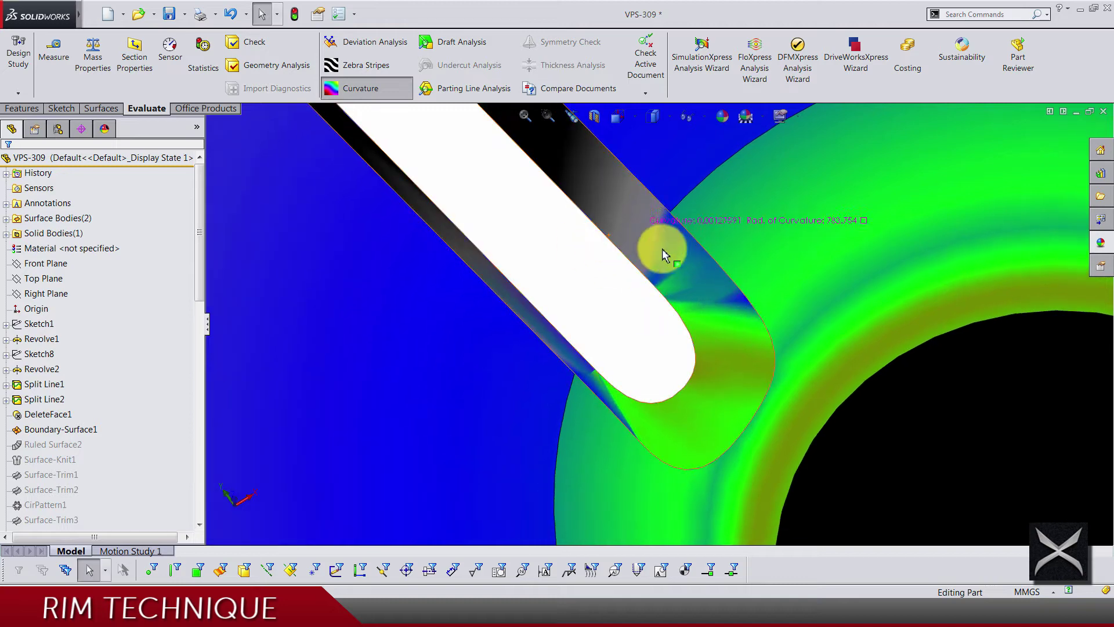
middle_drag(692, 415, 617, 377)
middle_drag(600, 332, 643, 320)
scroll(642, 316, down, 3)
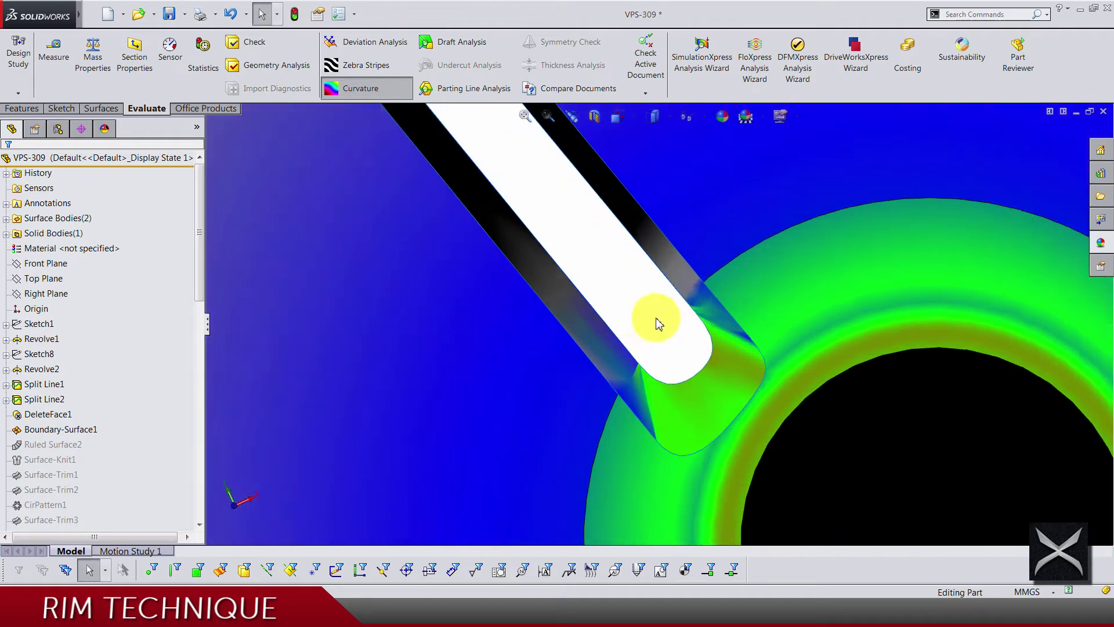
scroll(594, 294, up, 3)
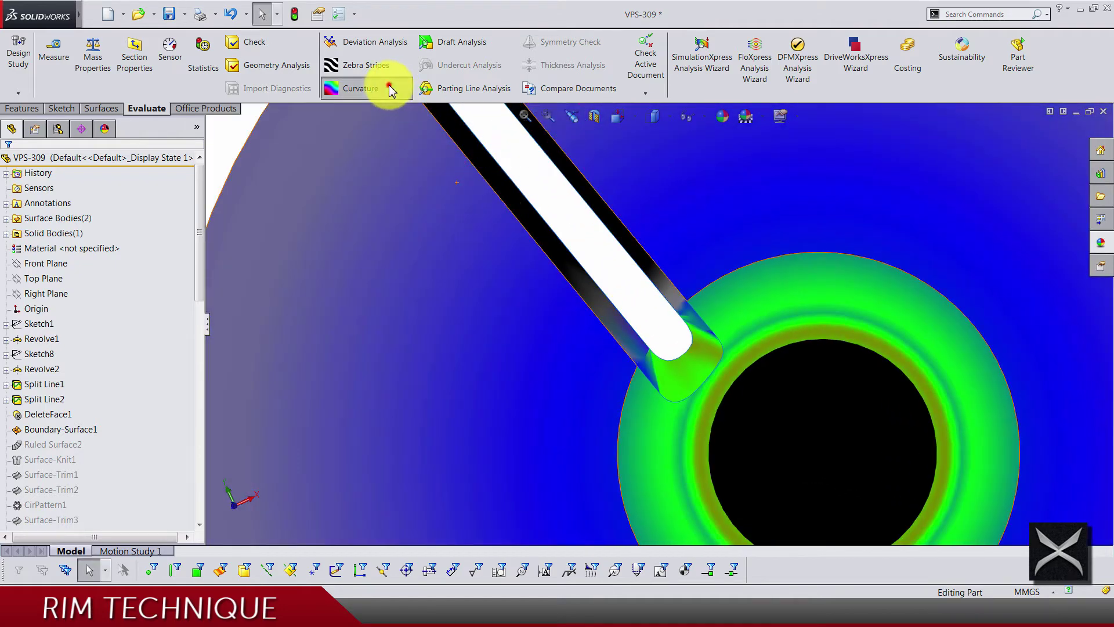
Turn off the curvature display and examine the slot's open end at the disc's outer edge.
click(390, 90)
scroll(567, 212, up, 5)
scroll(590, 241, down, 8)
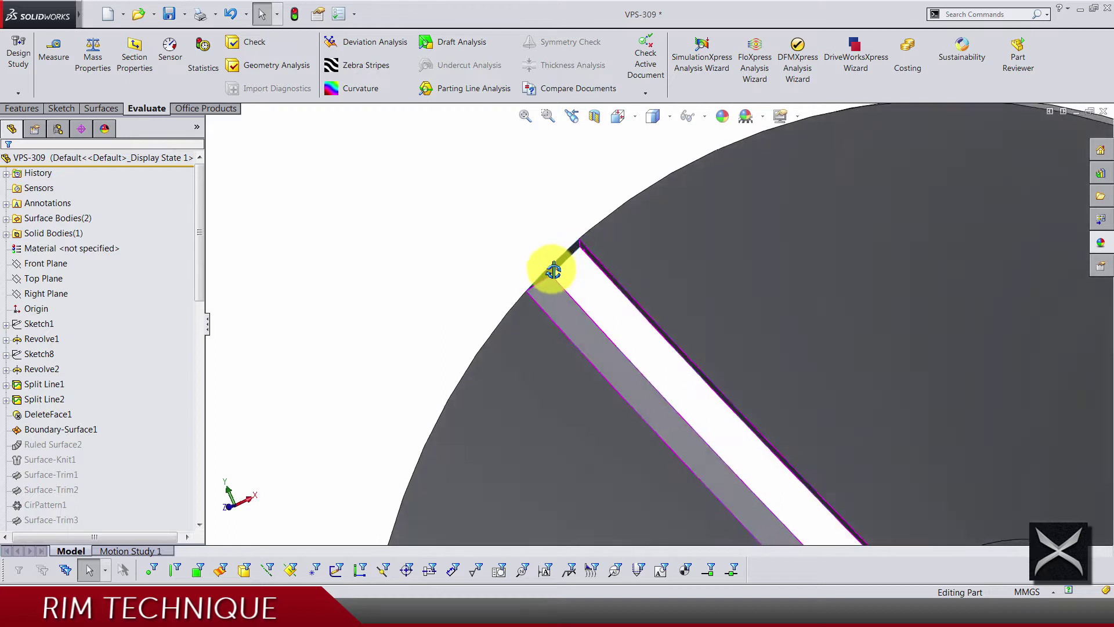
scroll(554, 272, down, 10)
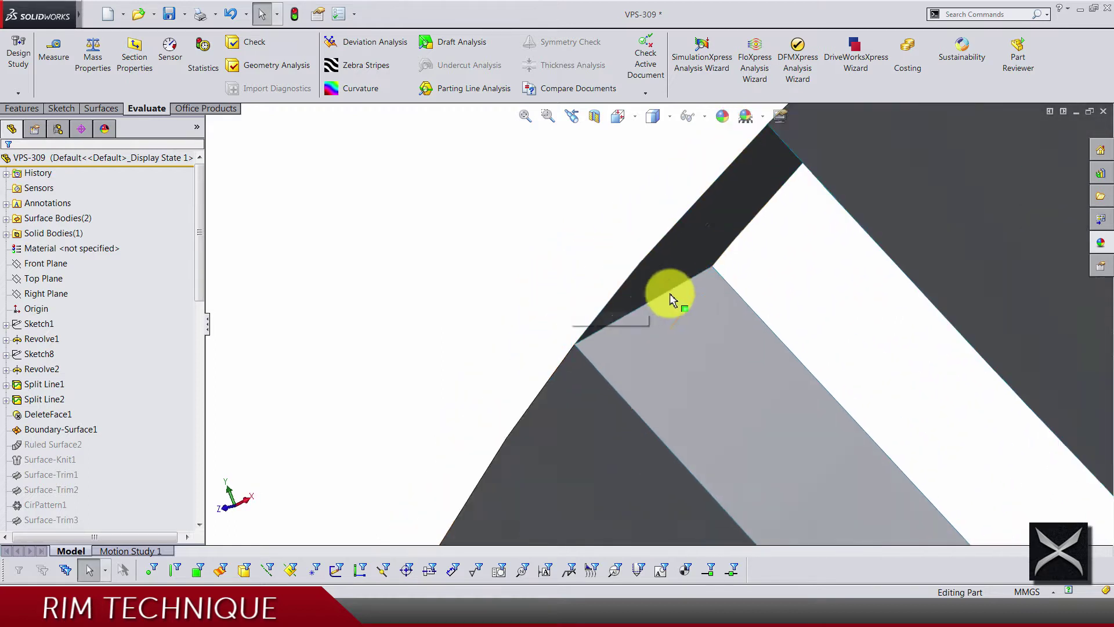
scroll(669, 293, up, 3)
scroll(703, 316, down, 4)
scroll(706, 318, up, 4)
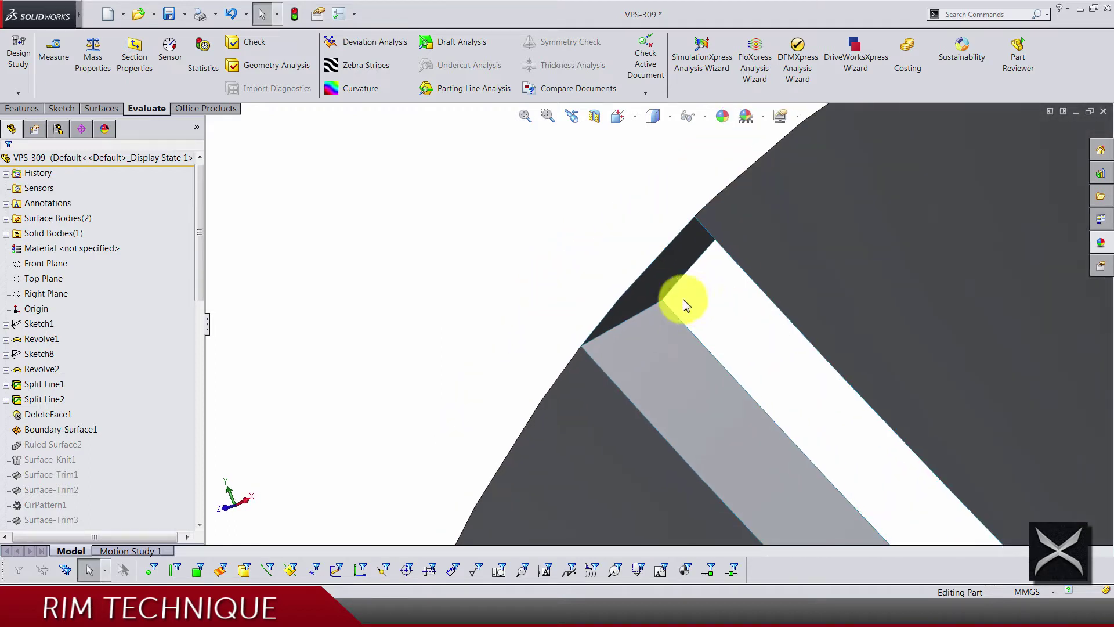
middle_drag(685, 303, 667, 335)
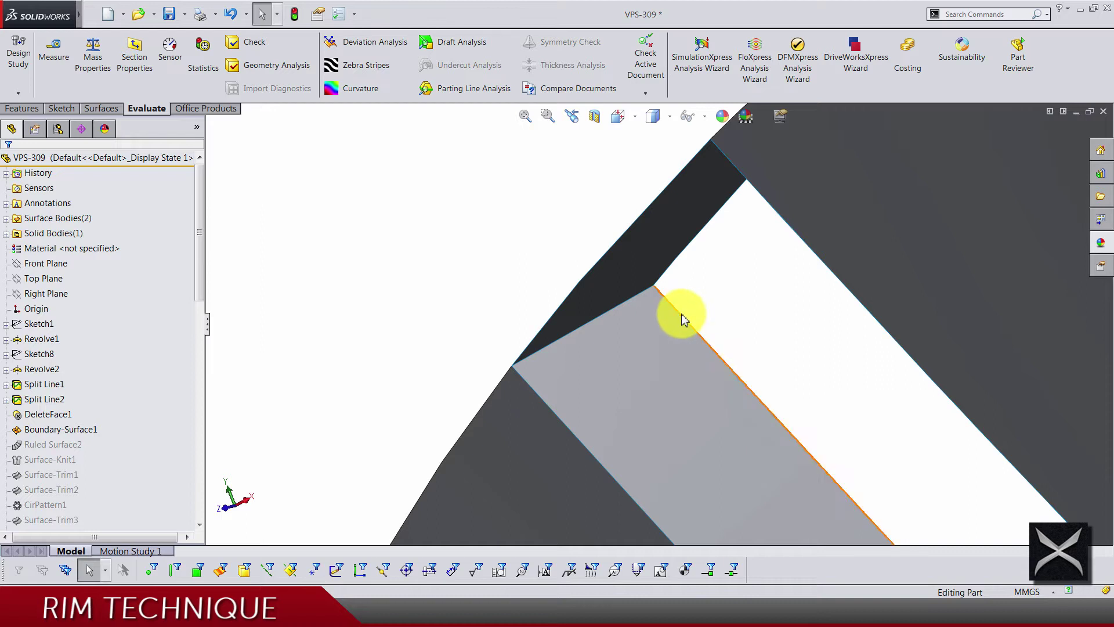
Highlight both long edges of one boundary-surface wall at the slot's open end.
click(681, 312)
click(351, 311)
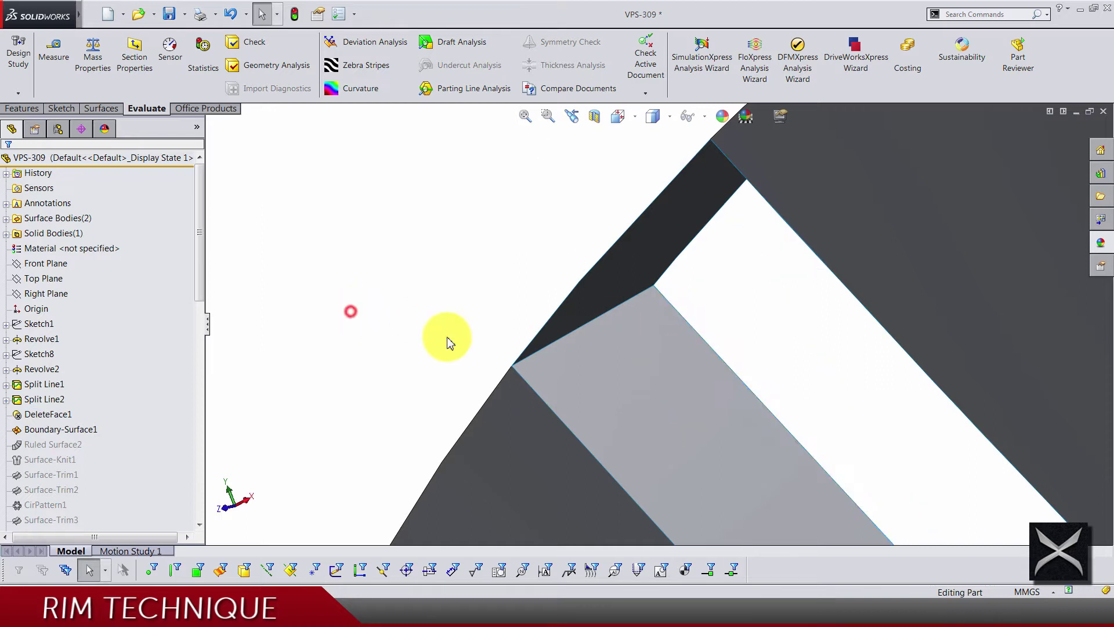
click(520, 377)
click(418, 347)
Unsuppress Ruled Surface2 to extend the slot walls beyond the disc's outer edge.
scroll(583, 358, down, 6)
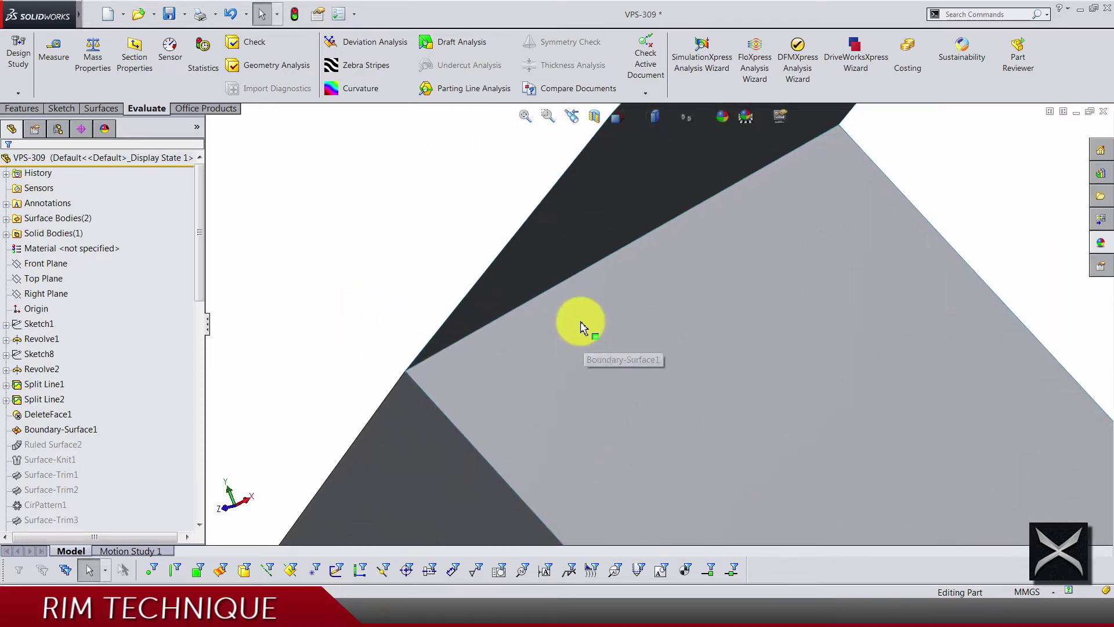
middle_drag(562, 267, 701, 272)
scroll(125, 396, down, 1)
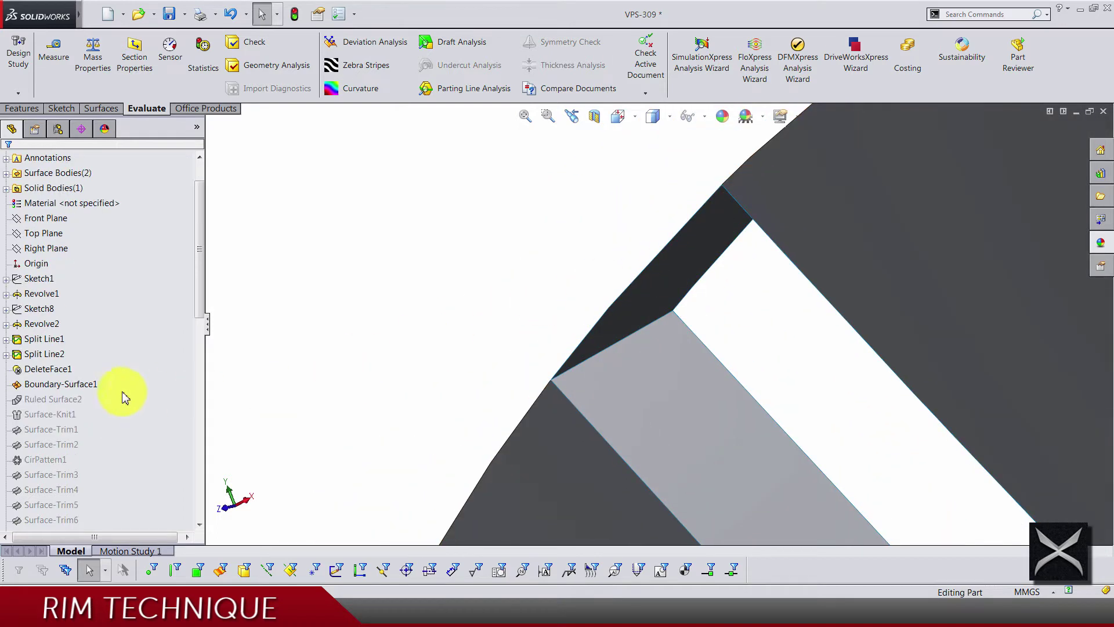
right_click(73, 399)
click(107, 122)
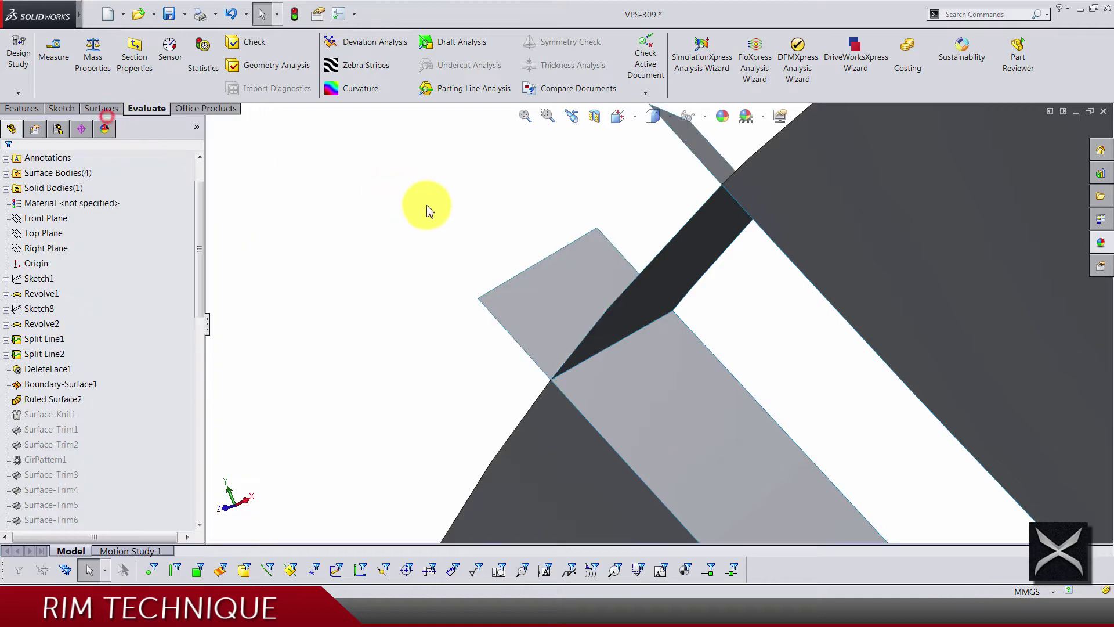
Hide the disc's surface body and examine the ruled extensions at the ends of the boundary-surface walls.
right_click(628, 292)
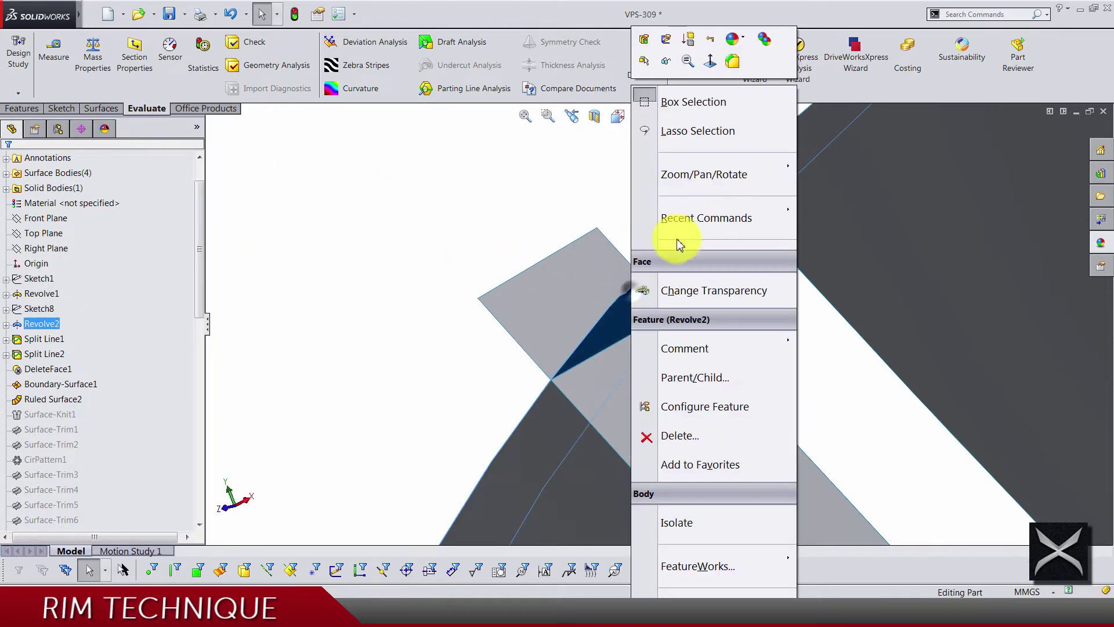
click(662, 67)
click(652, 380)
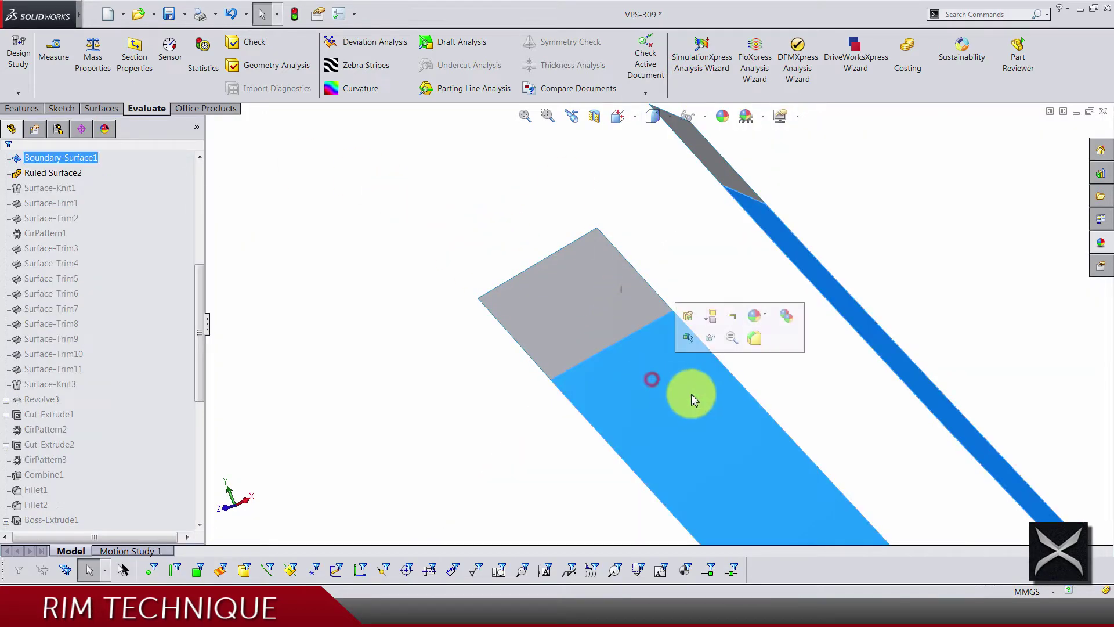
middle_drag(691, 398, 734, 323)
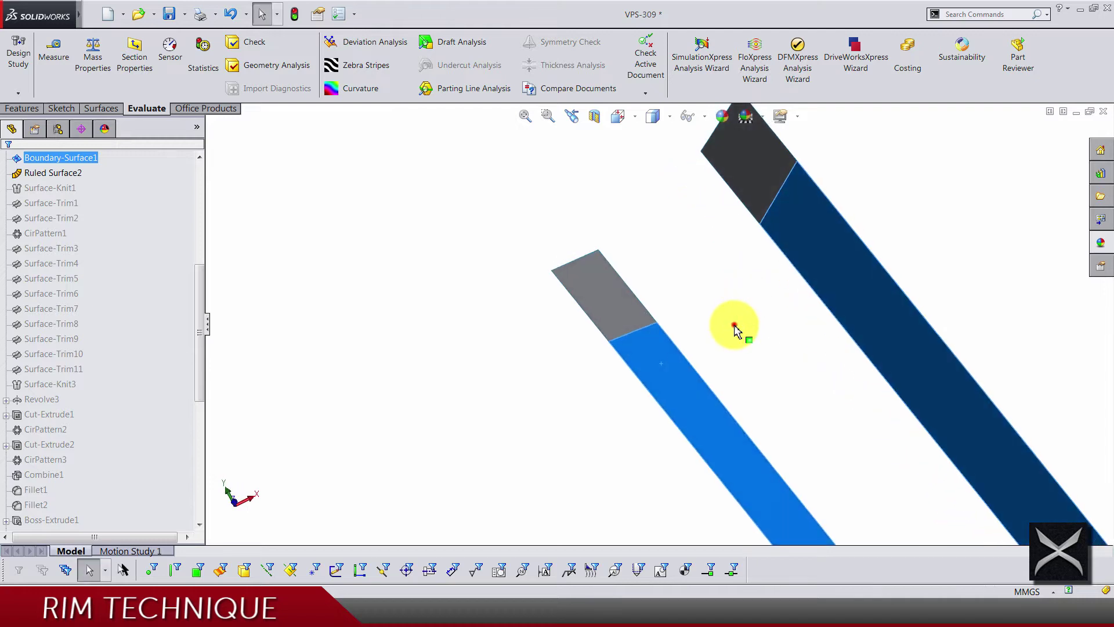
click(733, 323)
middle_drag(698, 275, 671, 286)
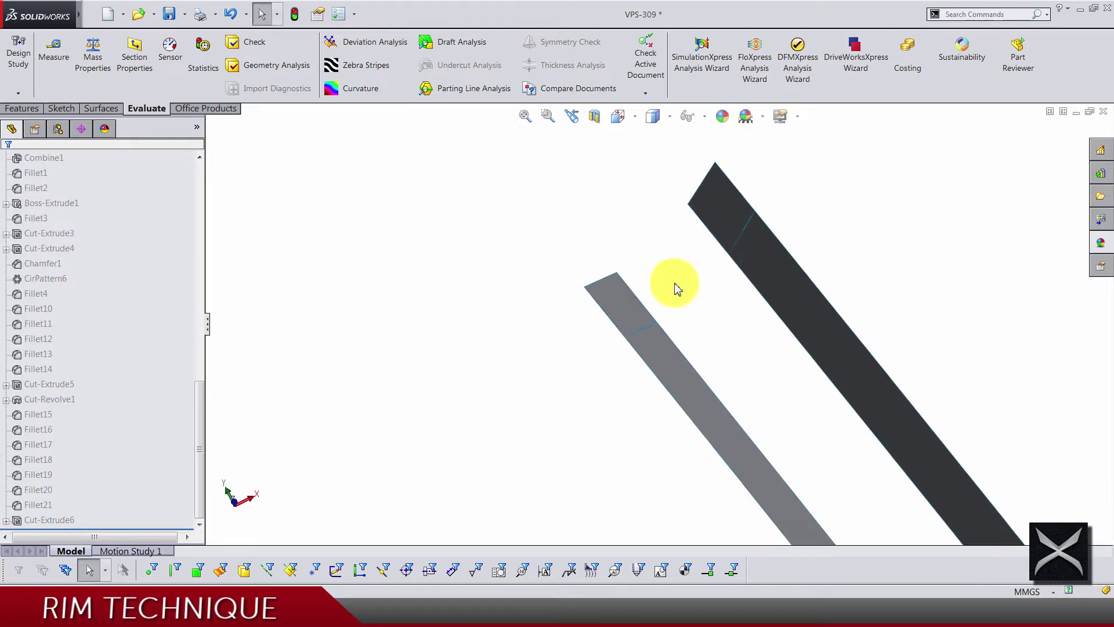
scroll(154, 348, up, 10)
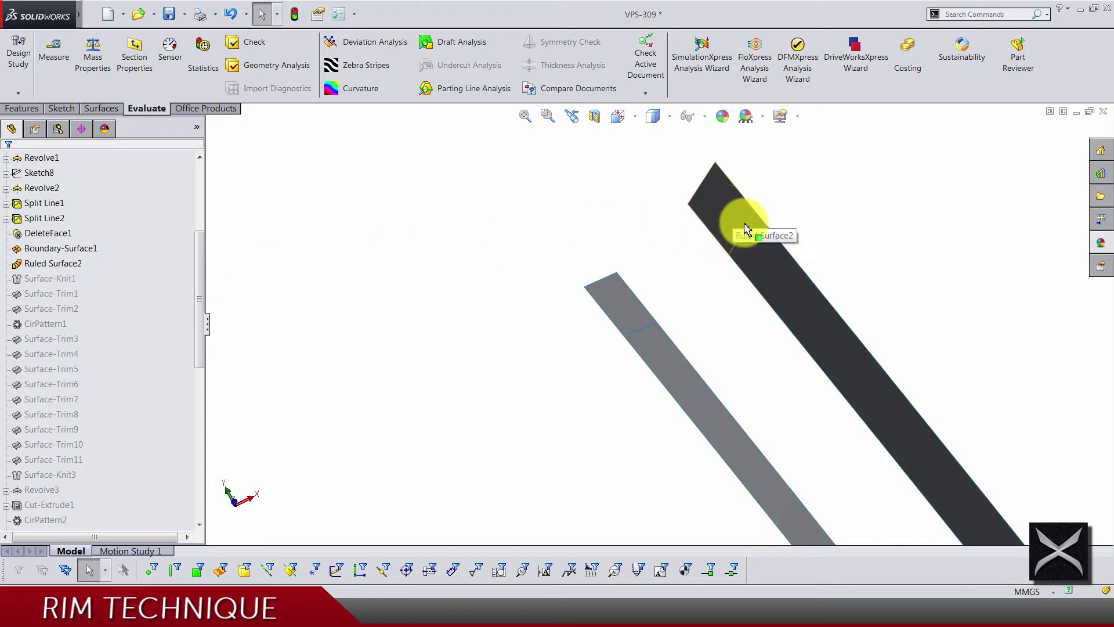
Unsuppress Surface-Knit1 to join the ruled extensions with the boundary surface.
click(36, 265)
right_click(40, 280)
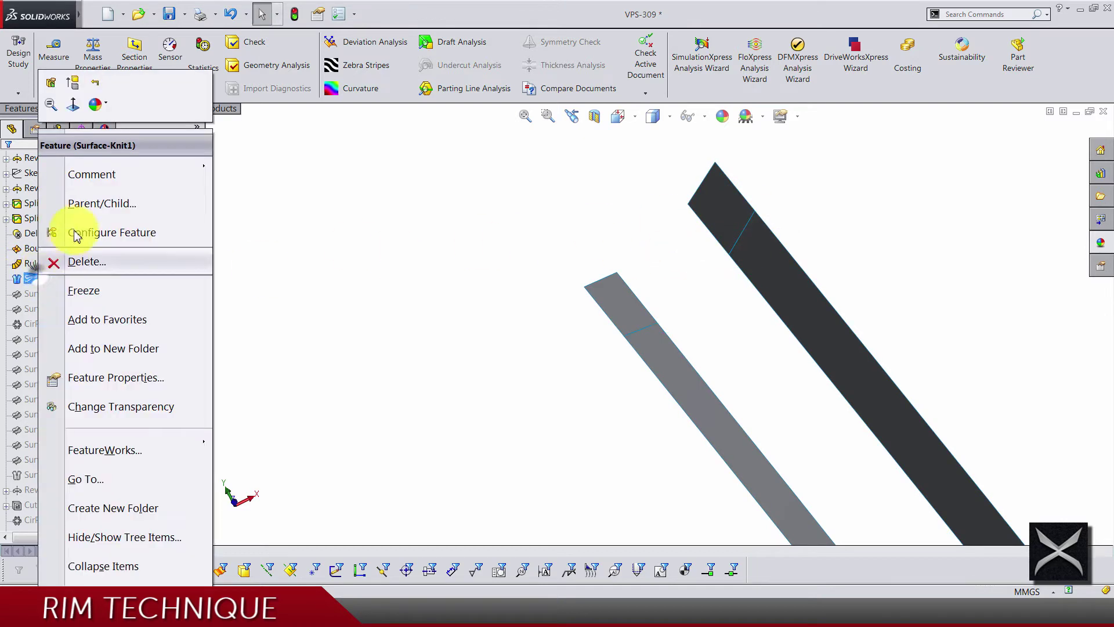
click(79, 87)
click(437, 266)
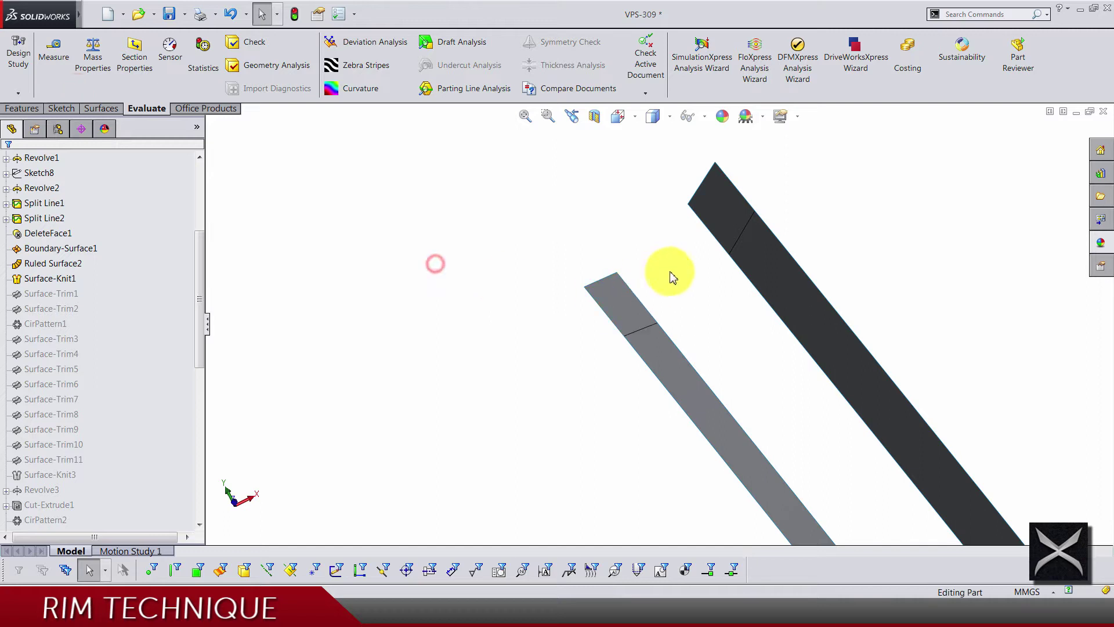
middle_drag(667, 274, 654, 355)
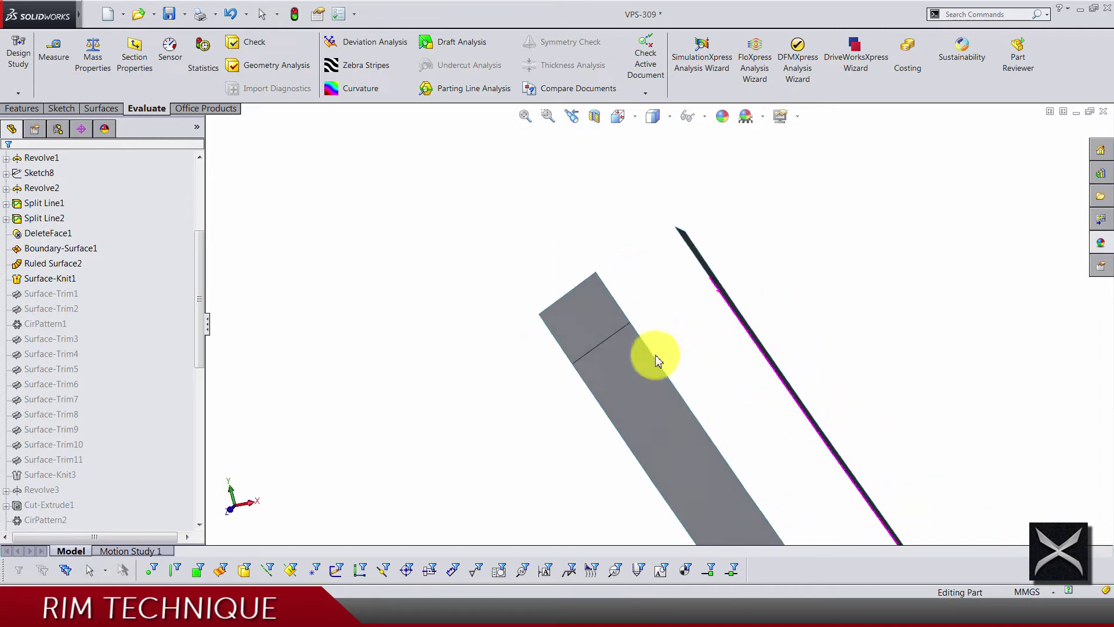
Show the hidden DeleteFace1 surface body of the disc again.
scroll(87, 244, up, 4)
click(48, 232)
click(13, 220)
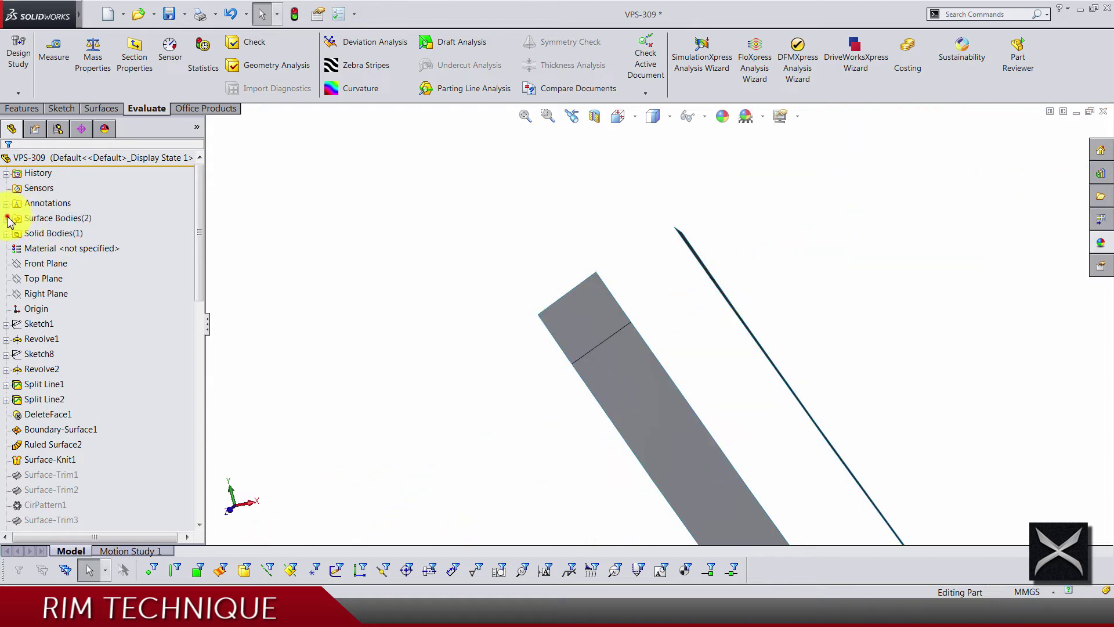
click(7, 218)
right_click(51, 231)
click(58, 207)
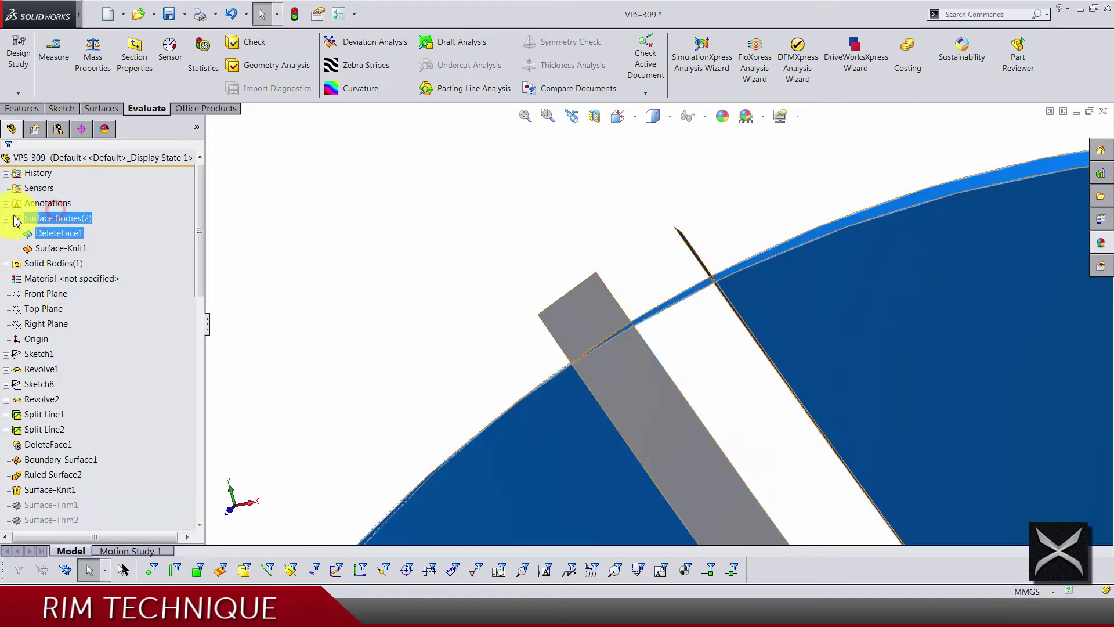
click(7, 218)
click(458, 251)
Examine where the extended slot walls cross the strip along the disc's outer edge, highlighting the near wall.
scroll(650, 334, down, 3)
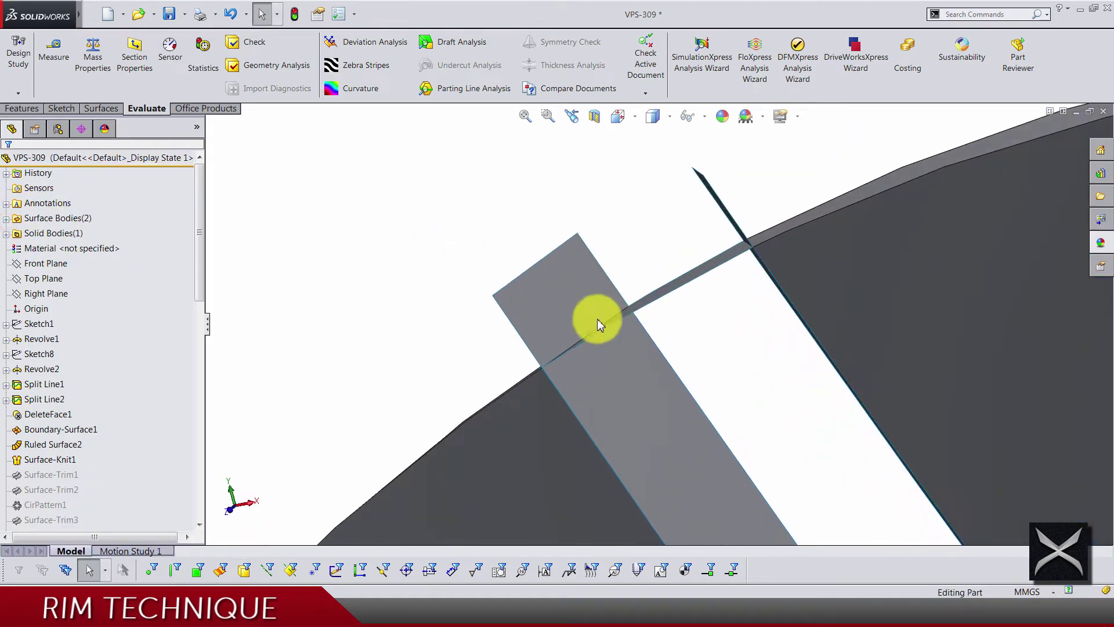
scroll(430, 92, up, 2)
scroll(160, 294, down, 3)
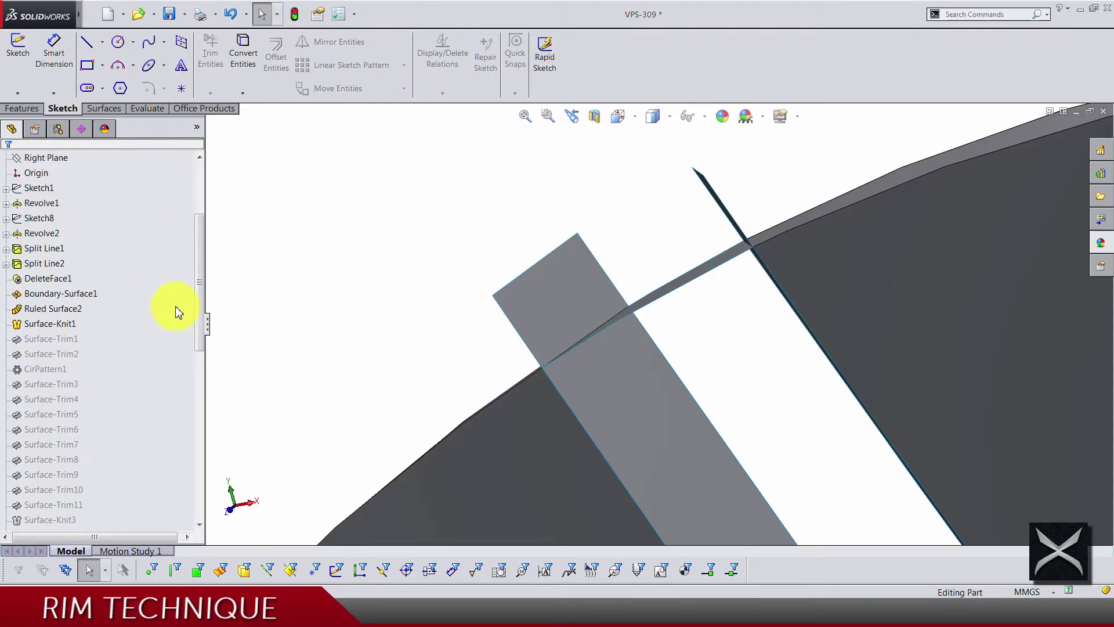
click(624, 378)
click(776, 401)
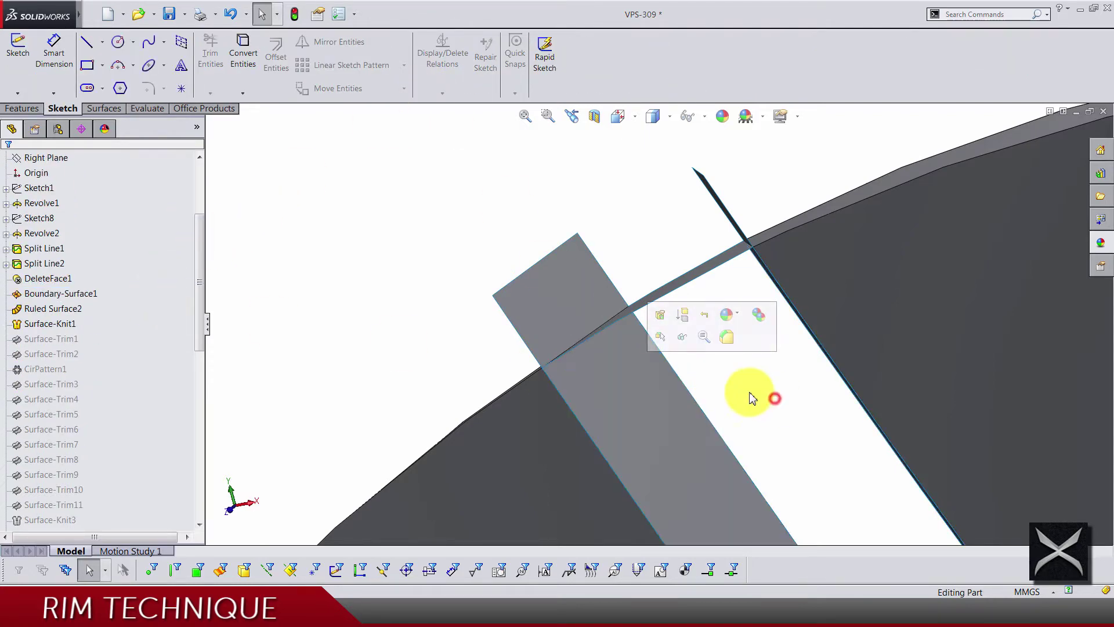
mouse_move(749, 393)
middle_down()
mouse_move(712, 313)
mouse_move(745, 399)
middle_up()
click(685, 322)
click(741, 416)
scroll(741, 415, up, 2)
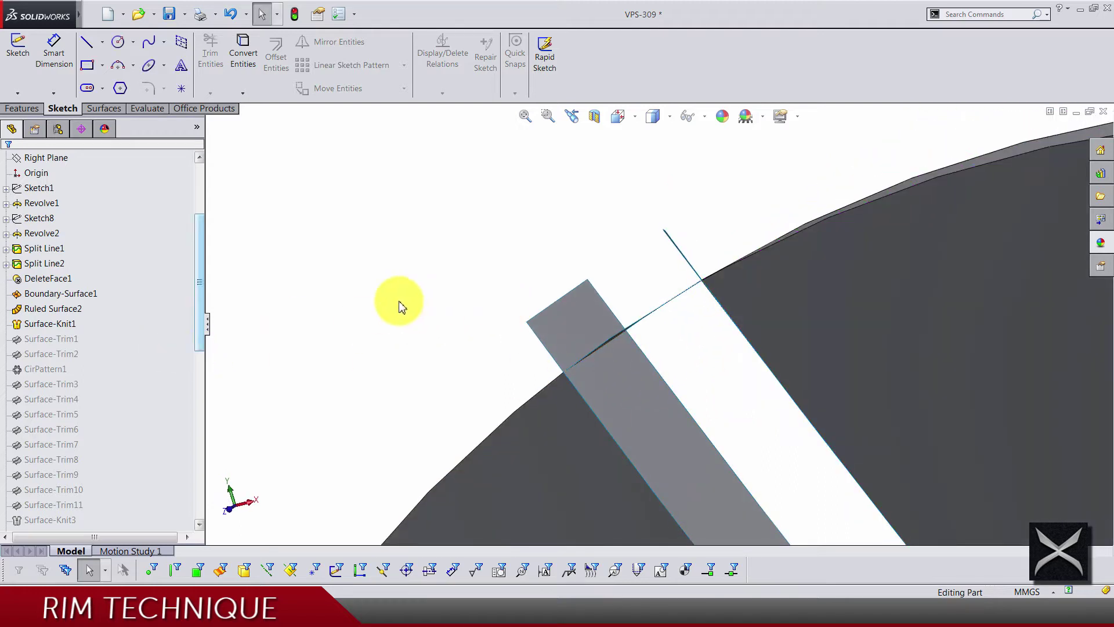
Highlight Ruled Surface2, and unsuppress Surface-Trim1 to remove the disc's edge strip between the slot walls.
click(42, 312)
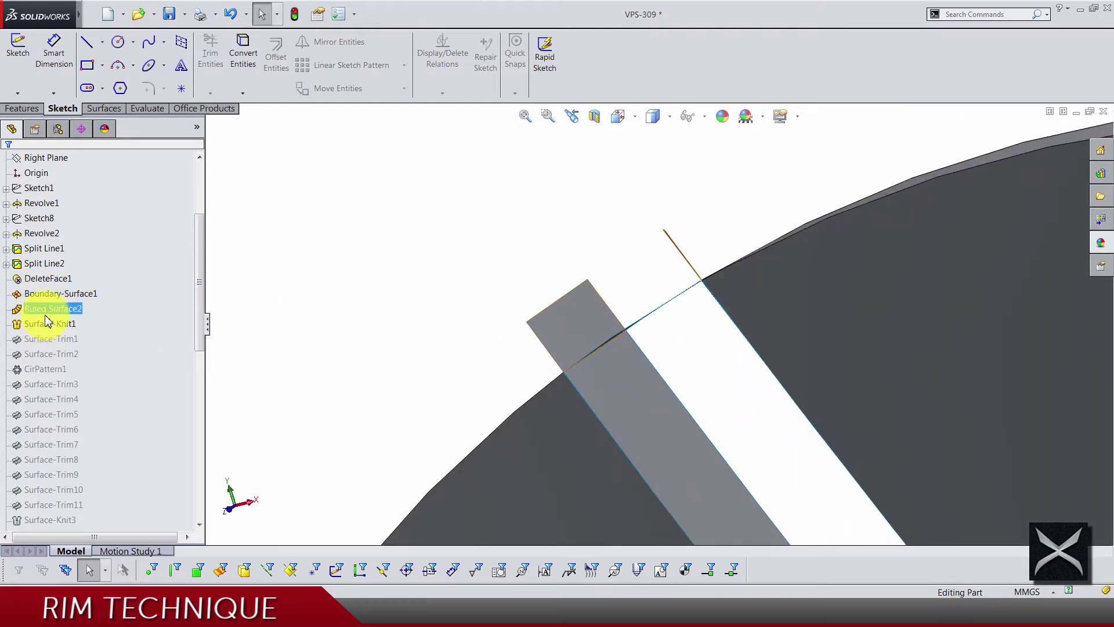
click(398, 310)
right_click(77, 338)
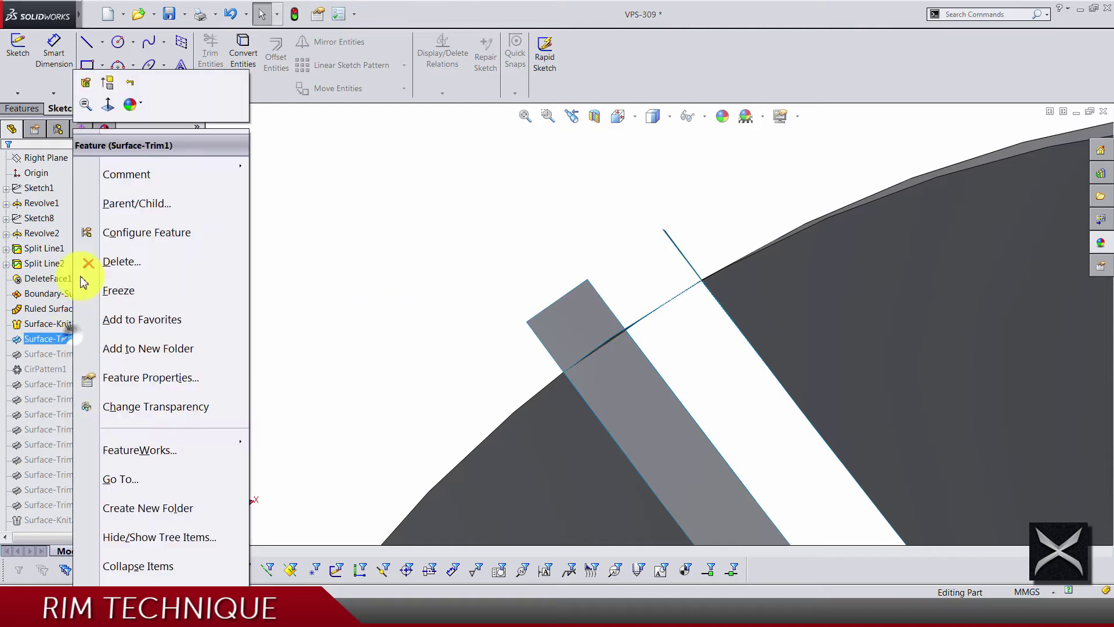
click(107, 92)
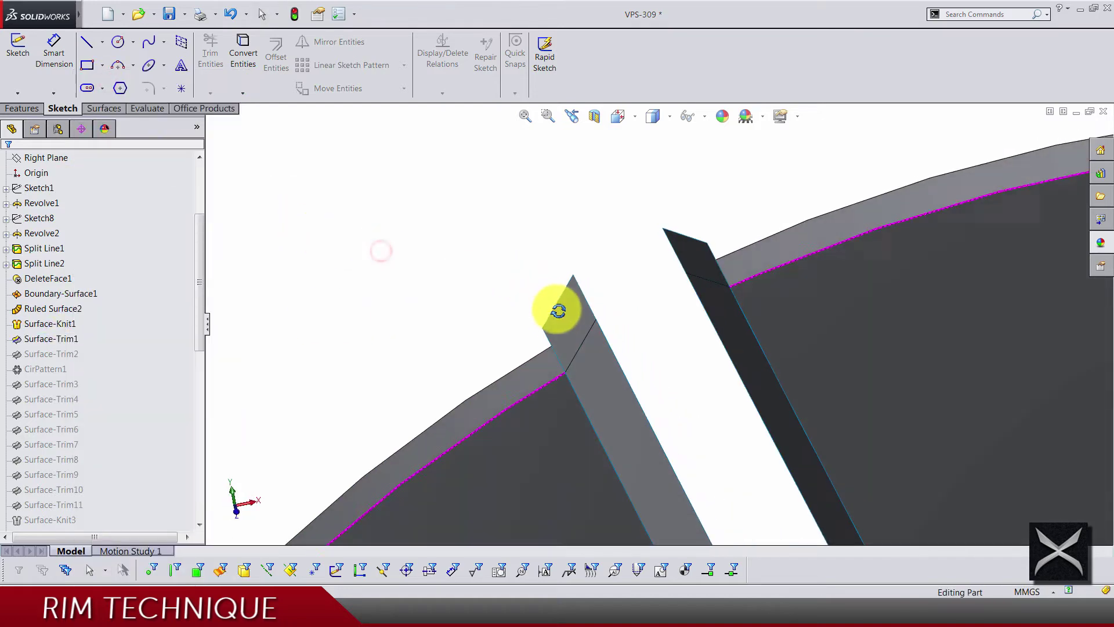
Unsuppress Surface-Trim2 to cut the slot walls off flush with the disc's outer edge.
right_click(45, 368)
right_click(44, 355)
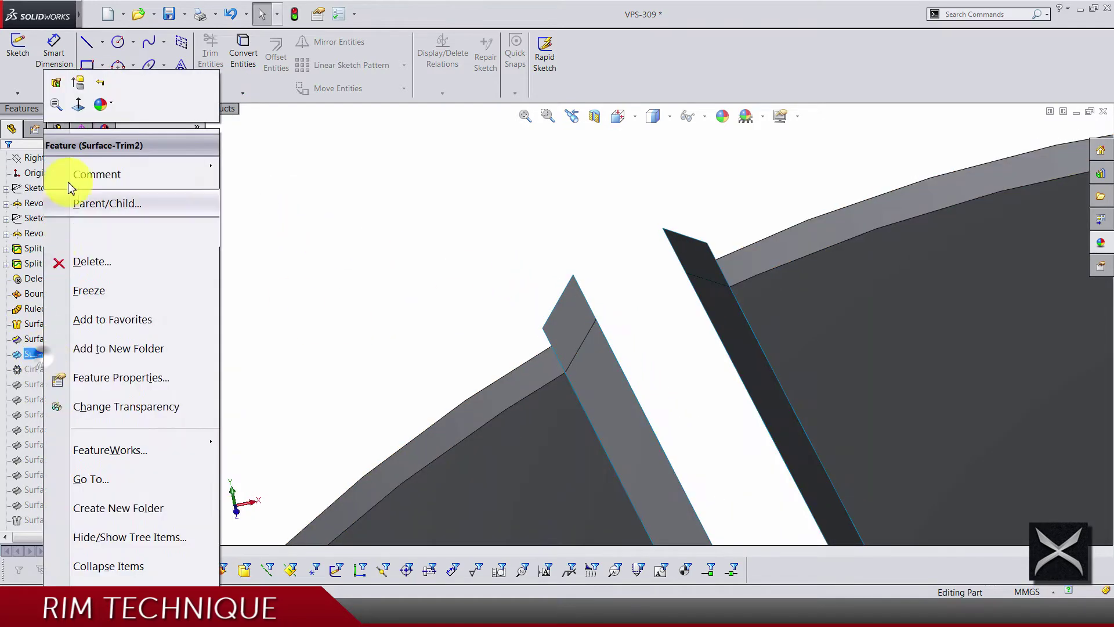
click(77, 84)
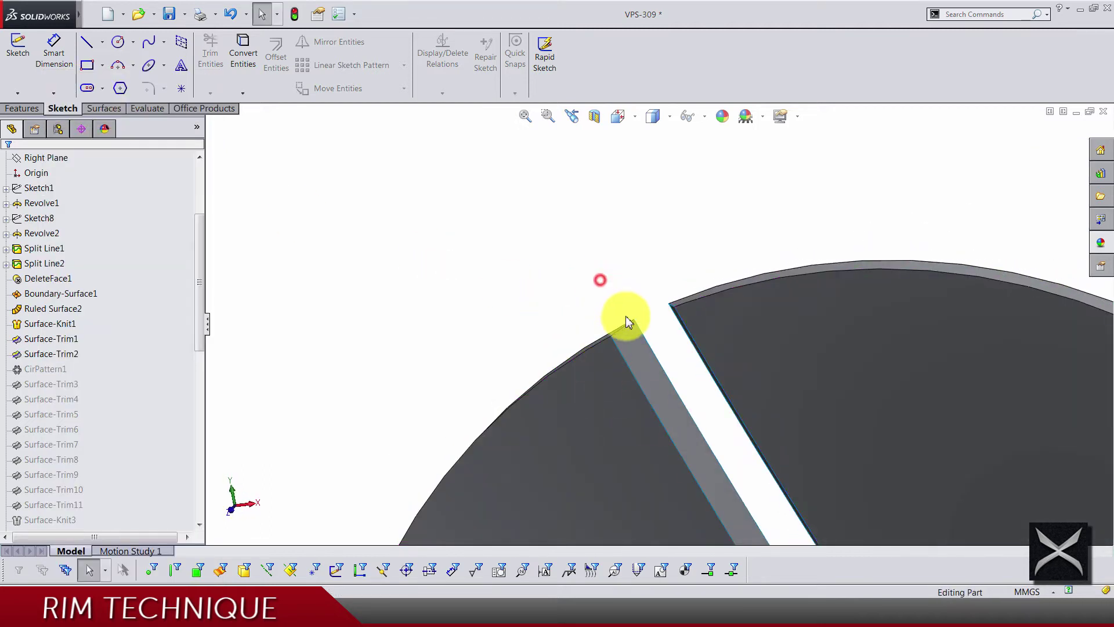
scroll(641, 369, down, 3)
scroll(641, 369, up, 1)
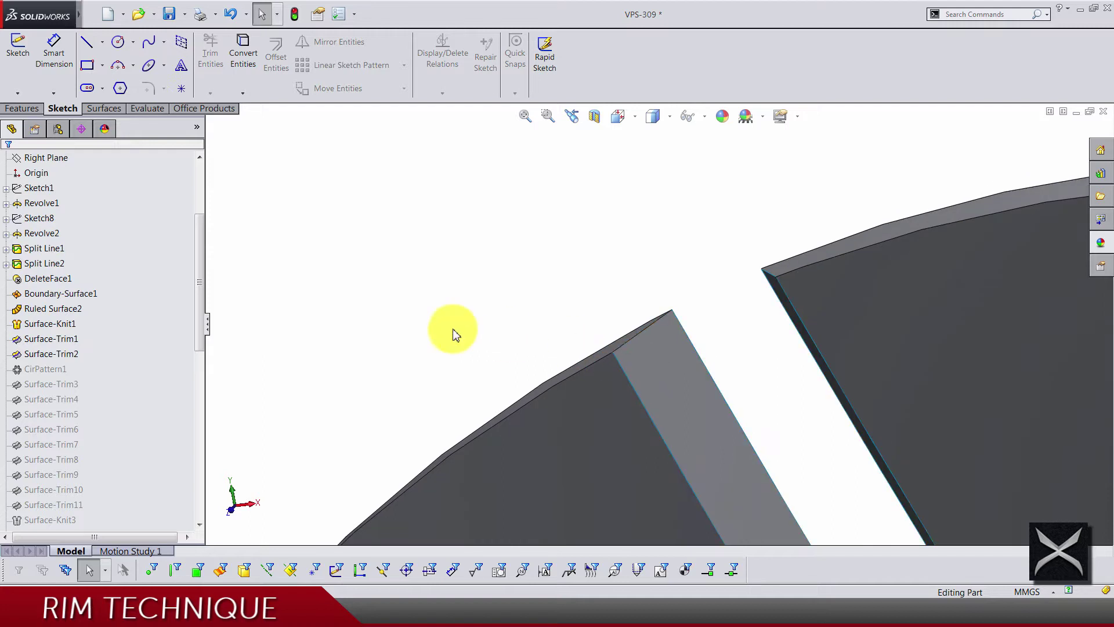
scroll(663, 363, up, 4)
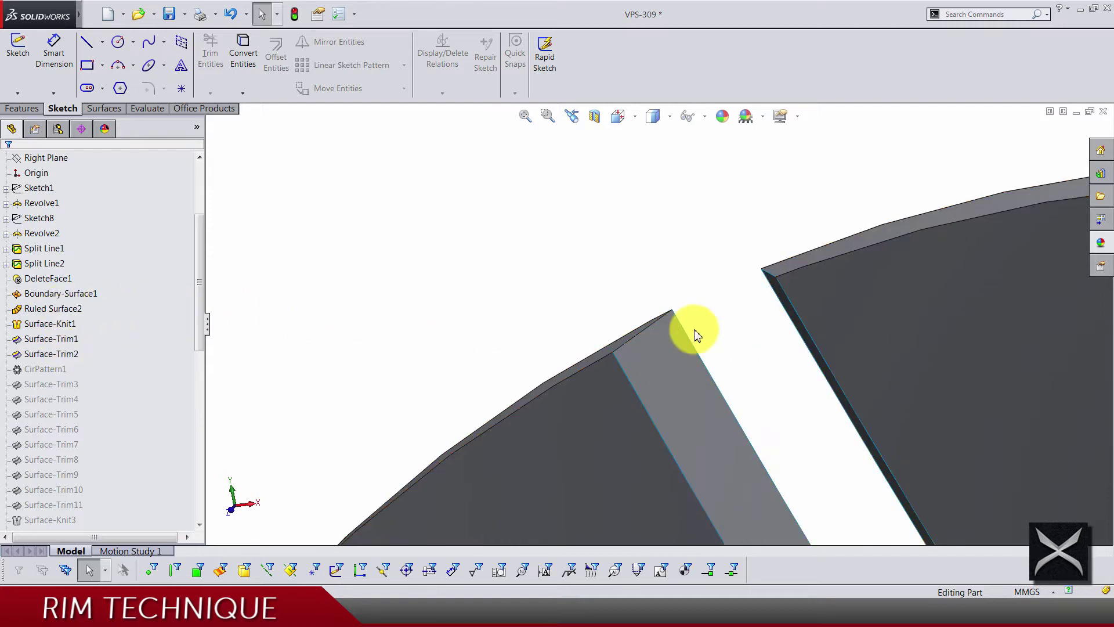
Unsuppress CirPattern1 to repeat the slot walls around the disc, and highlight the pattern.
right_click(40, 378)
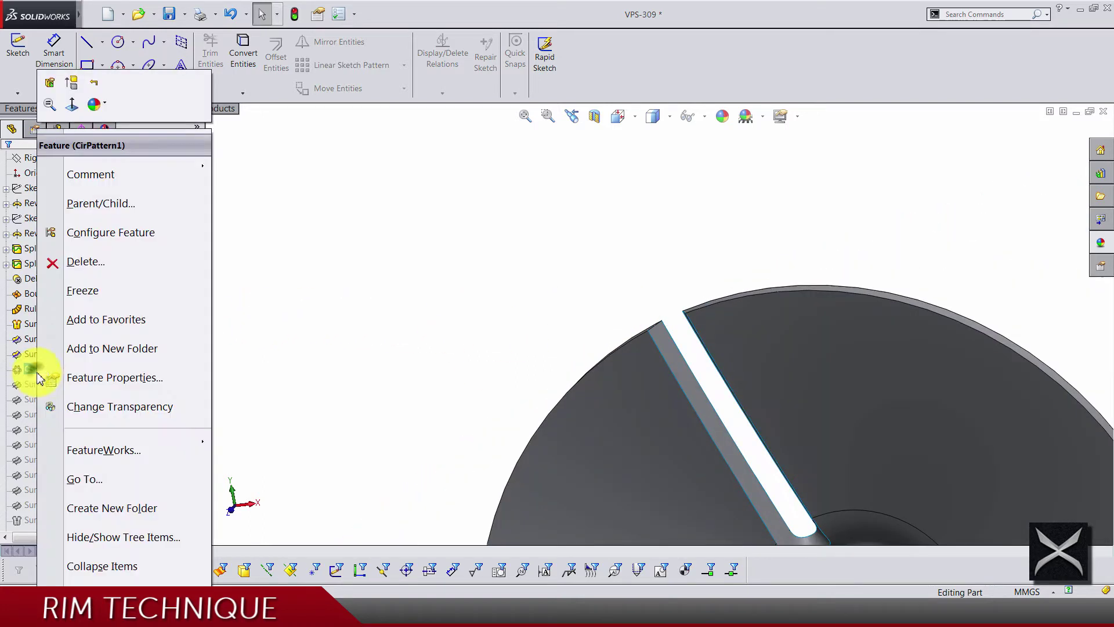
click(75, 87)
click(621, 256)
scroll(684, 406, up, 3)
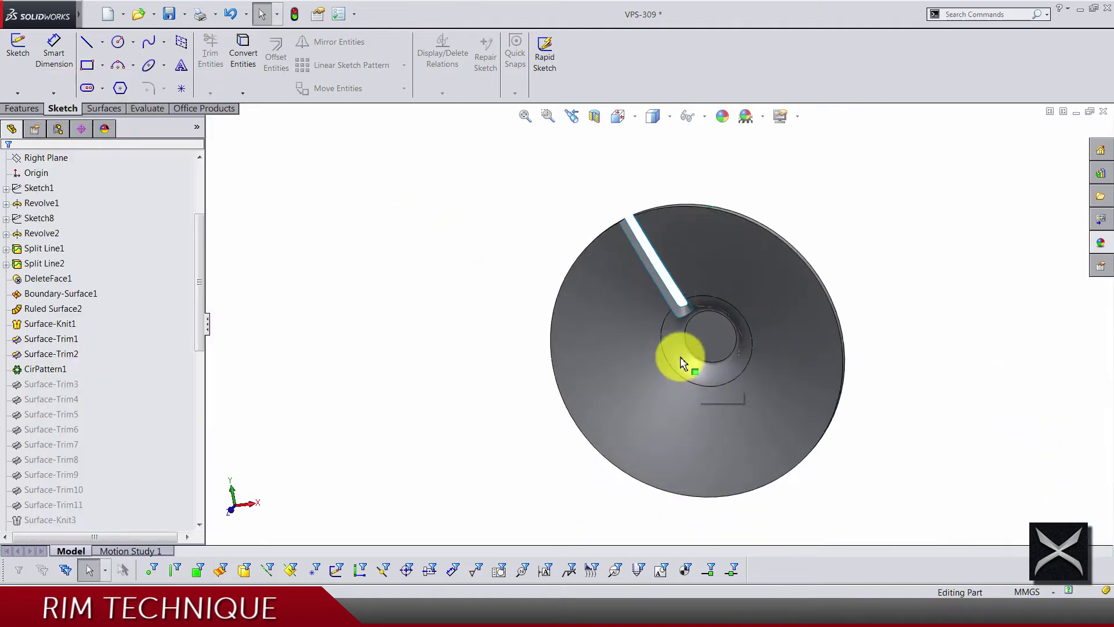
scroll(682, 362, down, 2)
click(54, 366)
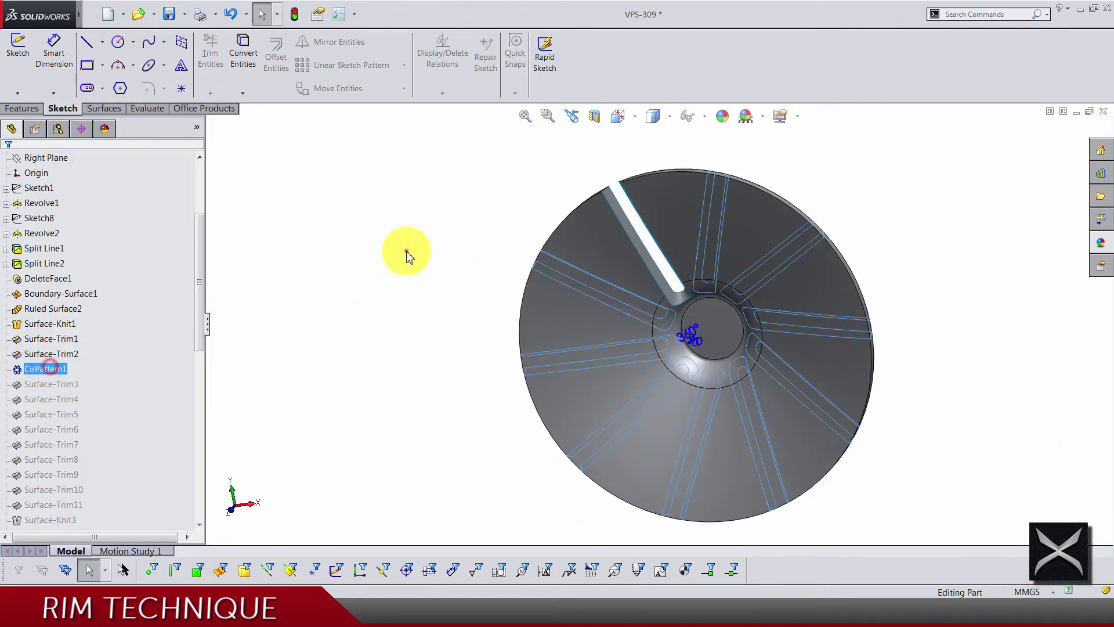
click(405, 248)
Hide the disc's surface body to inspect the patterned slot walls on their own, and undo the hiding.
right_click(615, 229)
click(649, 35)
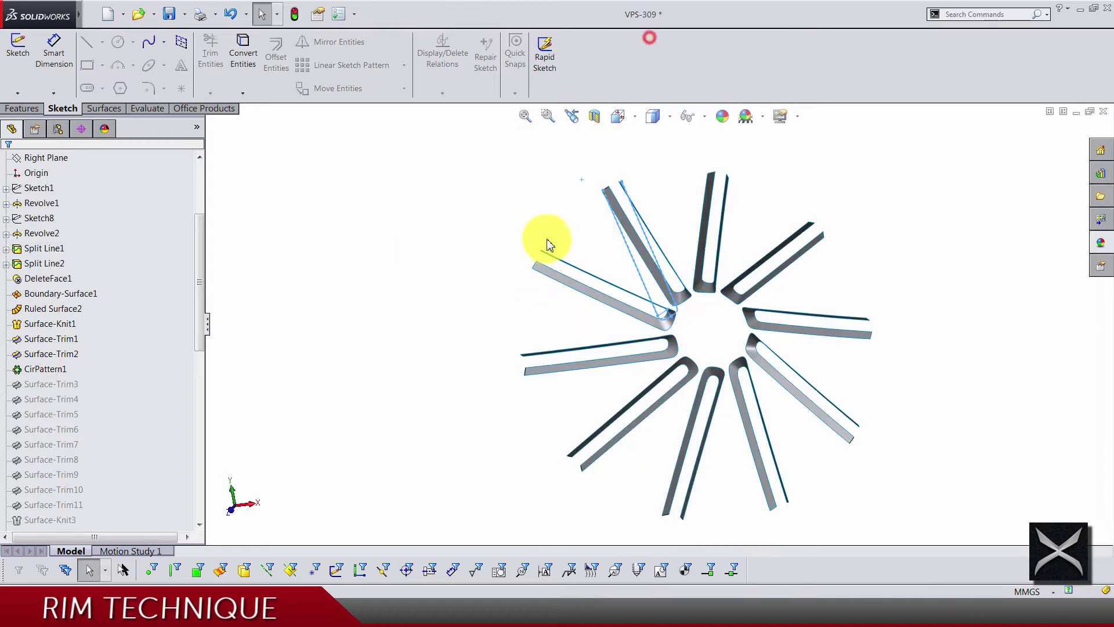
middle_drag(538, 305, 659, 341)
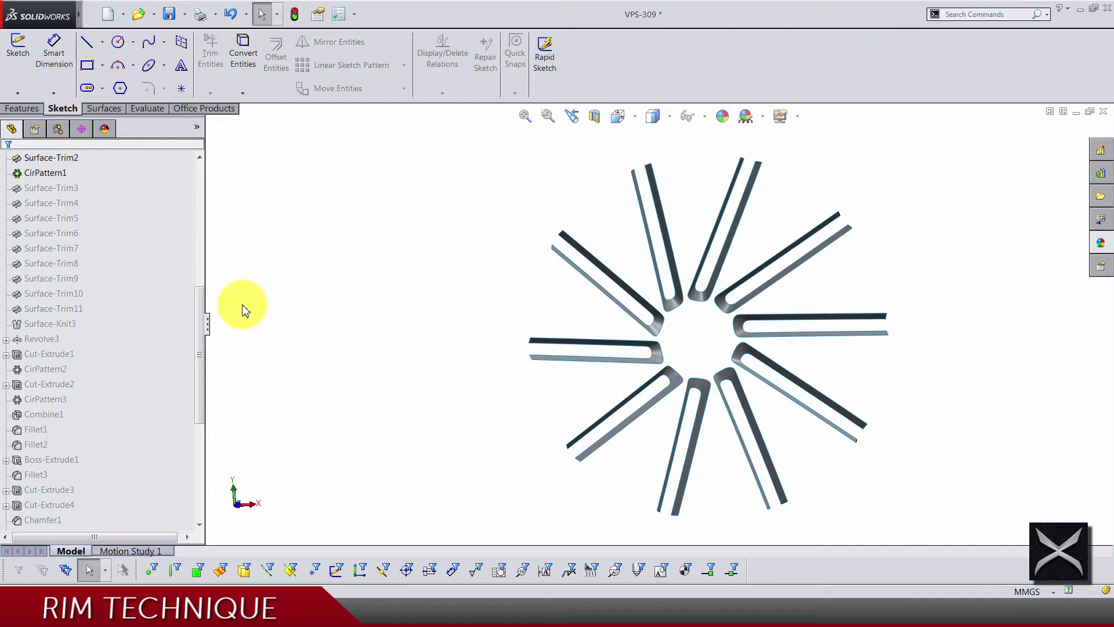
scroll(120, 291, up, 8)
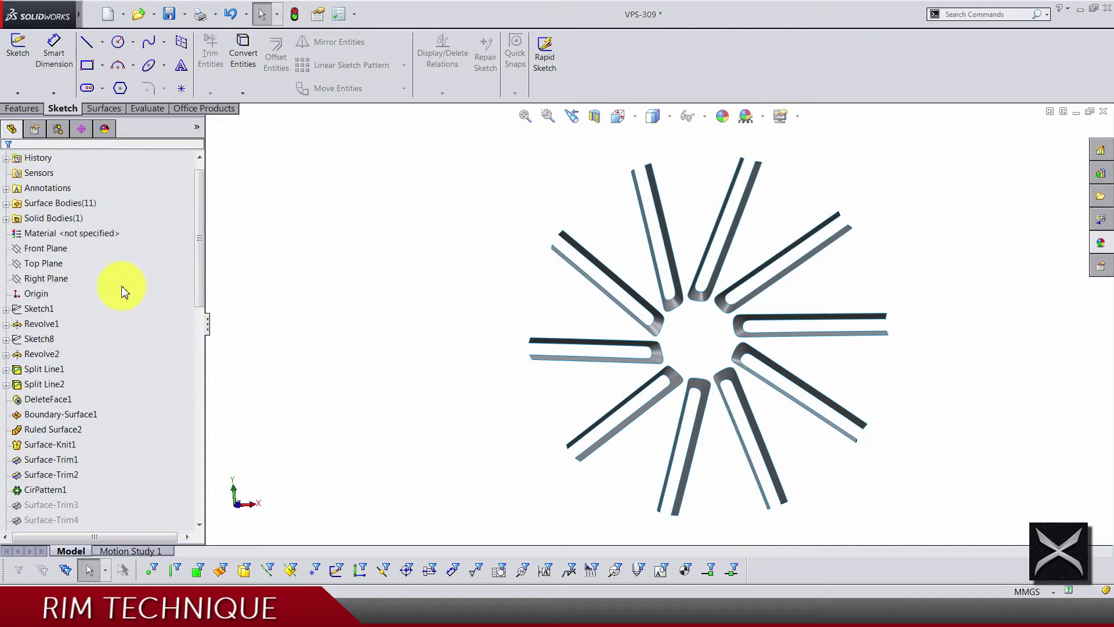
click(230, 24)
middle_drag(415, 333, 675, 248)
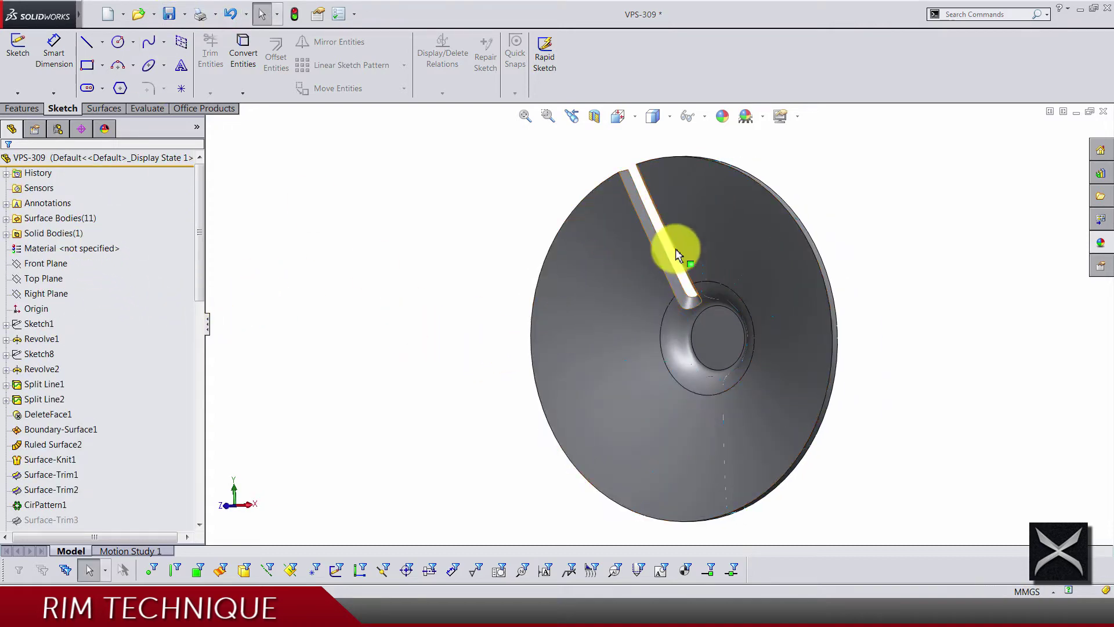
Unsuppress Surface-Trim3 through Surface-Trim11 together to open the remaining slots in the disc.
scroll(50, 361, down, 5)
click(58, 338)
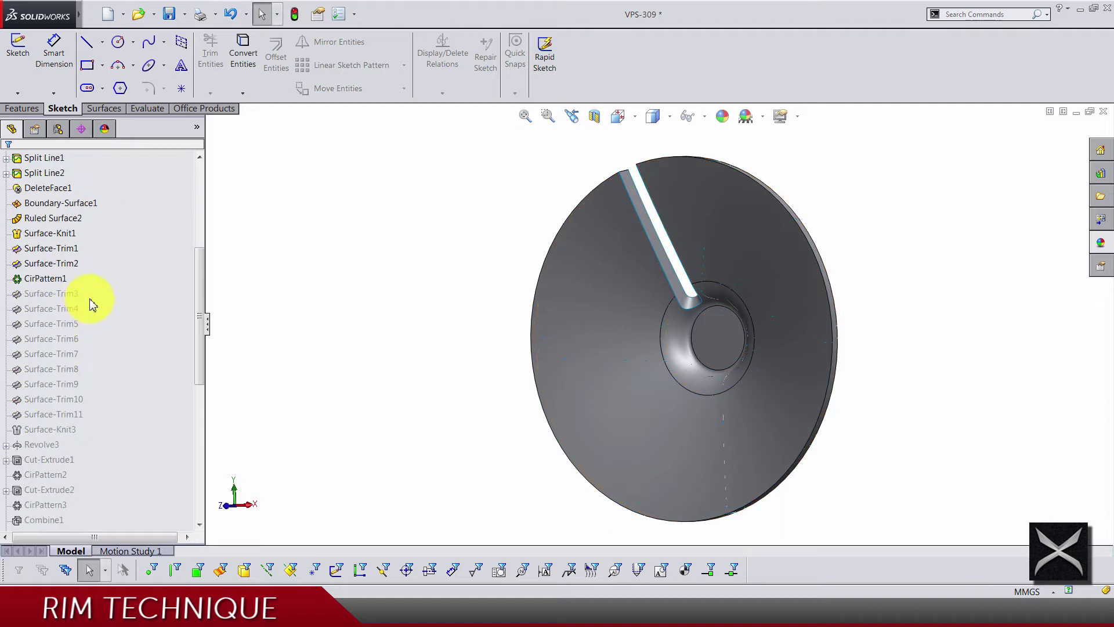
drag(51, 425, 50, 423)
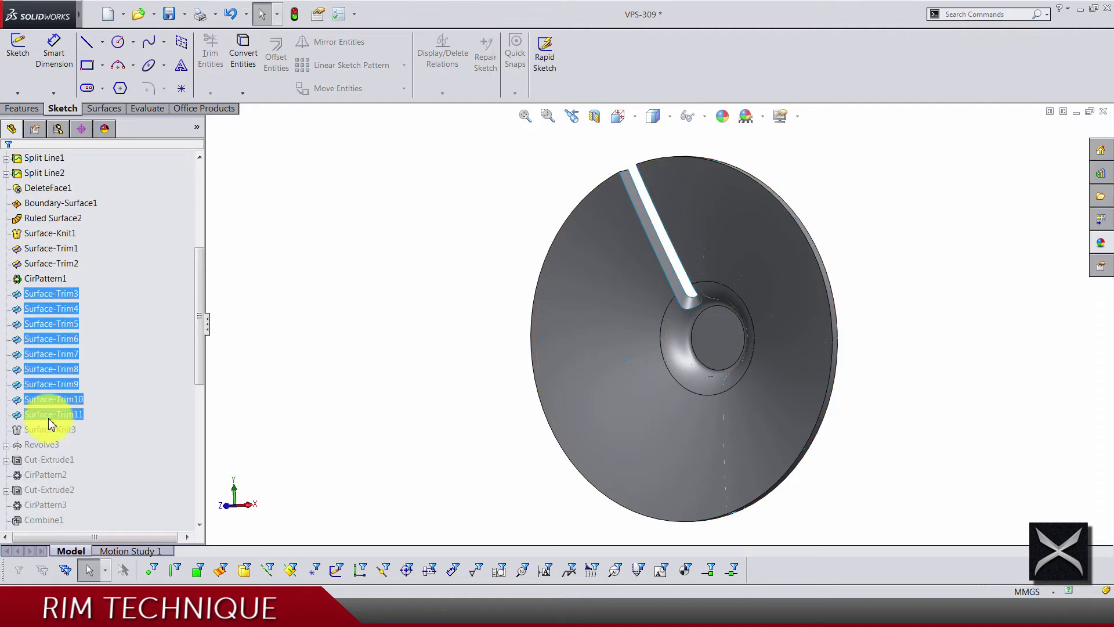
right_click(49, 423)
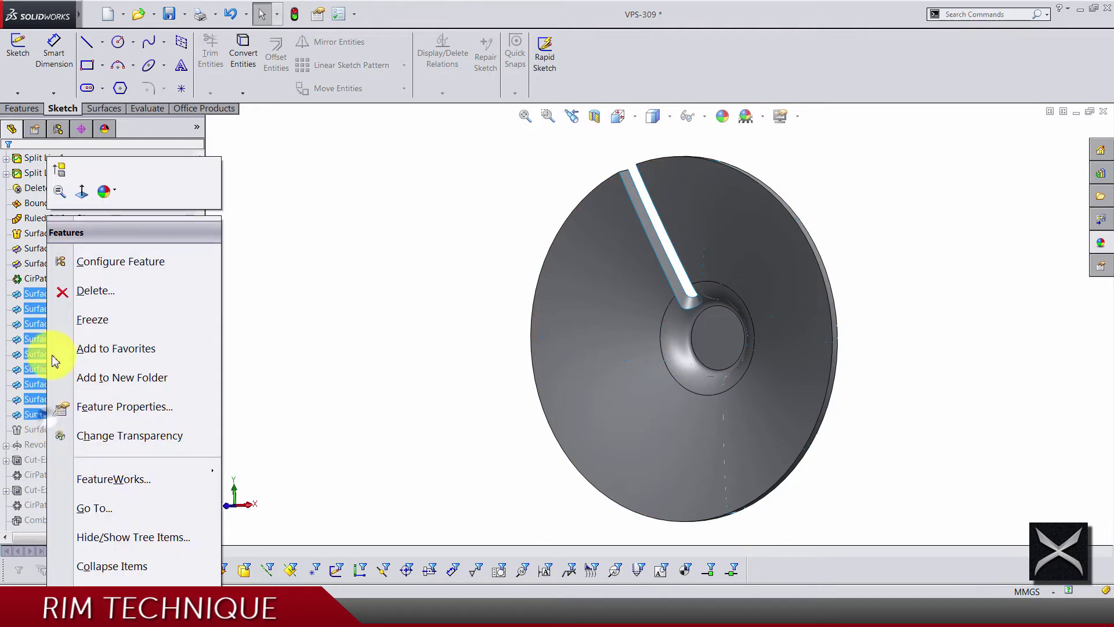
click(63, 172)
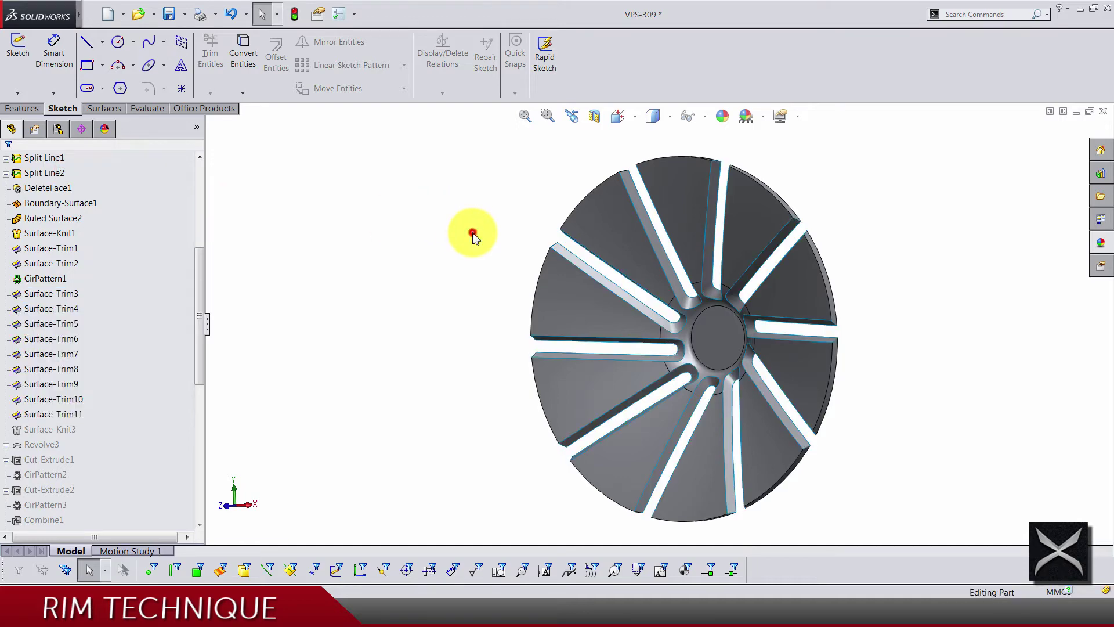
Examine the outer end of a slot wall up close, highlighting the thin Ruled Surface2 strip beside Boundary-Surface1.
scroll(630, 197, down, 10)
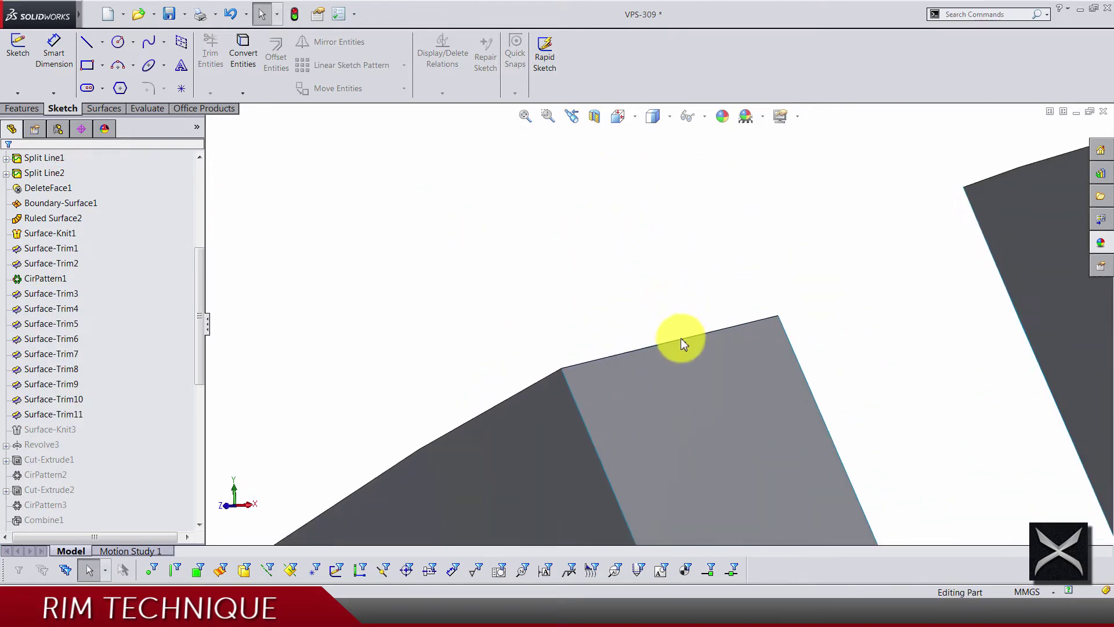
scroll(625, 304, down, 8)
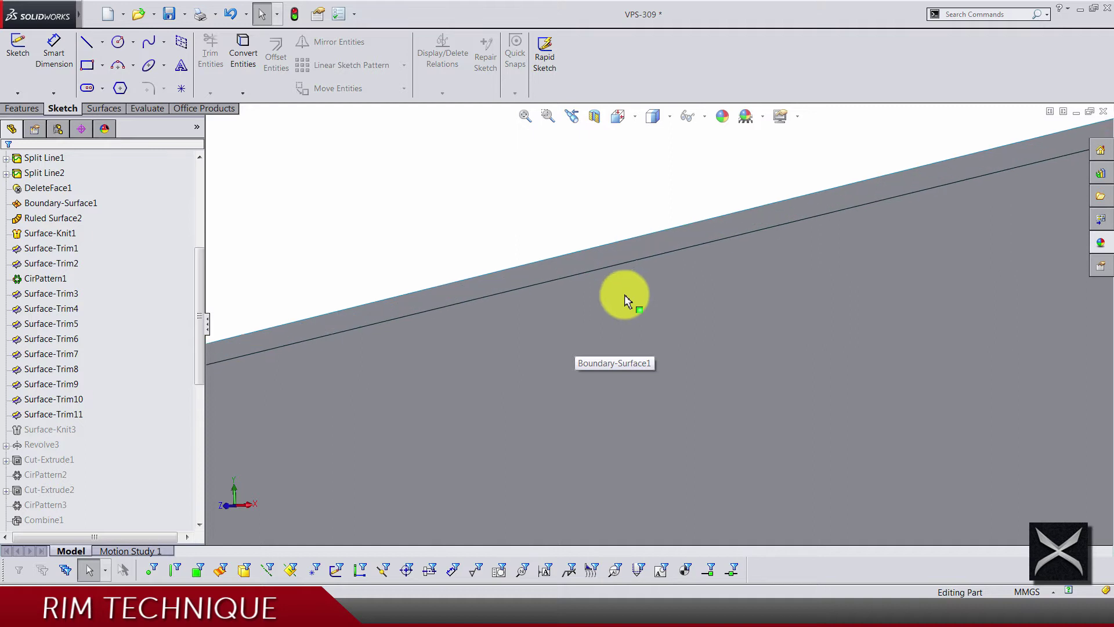
click(565, 252)
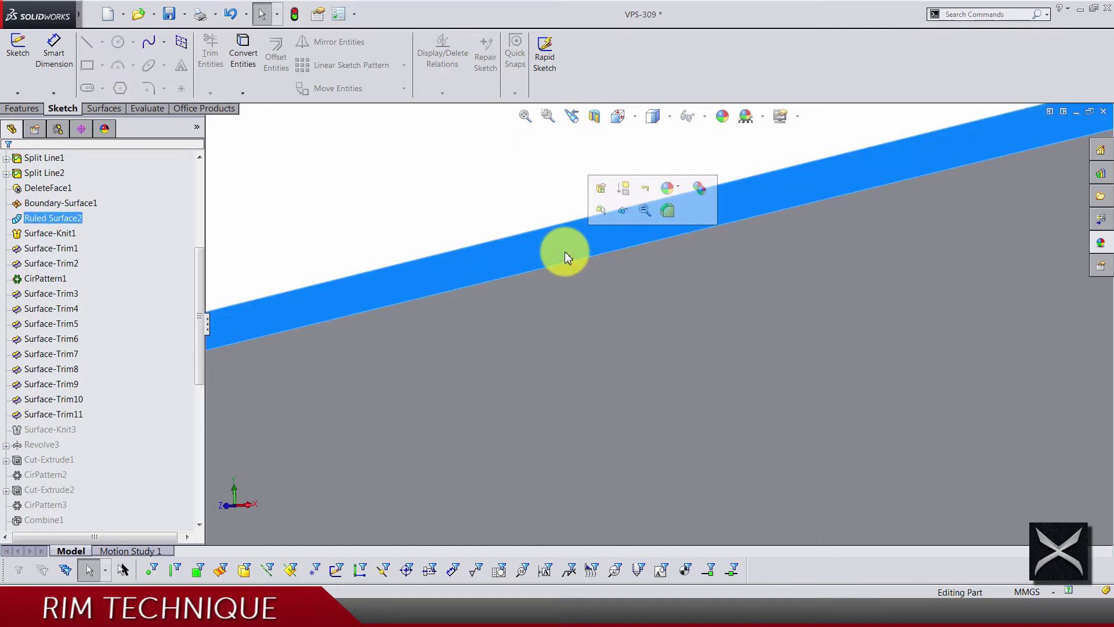
scroll(565, 255, up, 8)
mouse_move(568, 268)
middle_down()
mouse_move(616, 301)
mouse_move(631, 369)
mouse_move(583, 266)
middle_up()
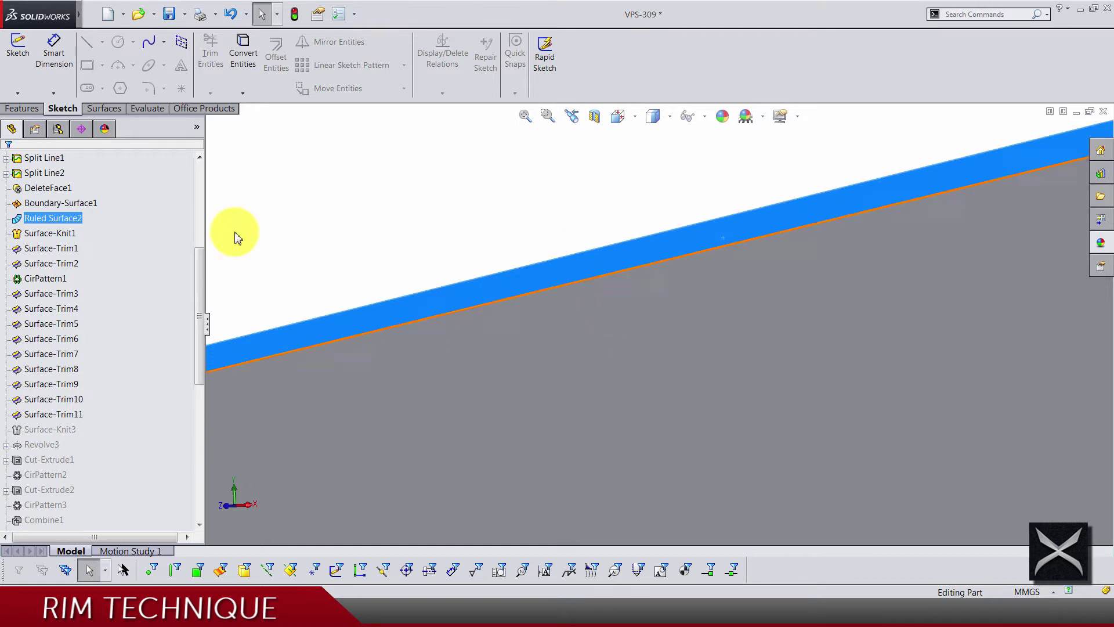
click(577, 222)
middle_drag(617, 236, 708, 321)
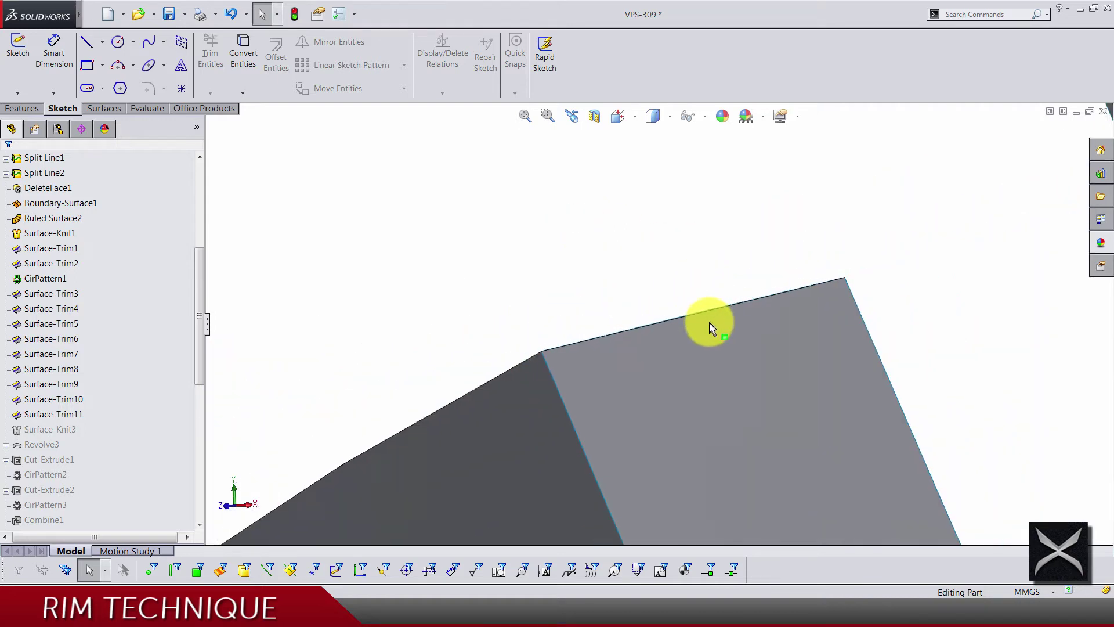
scroll(704, 329, down, 10)
scroll(721, 423, up, 2)
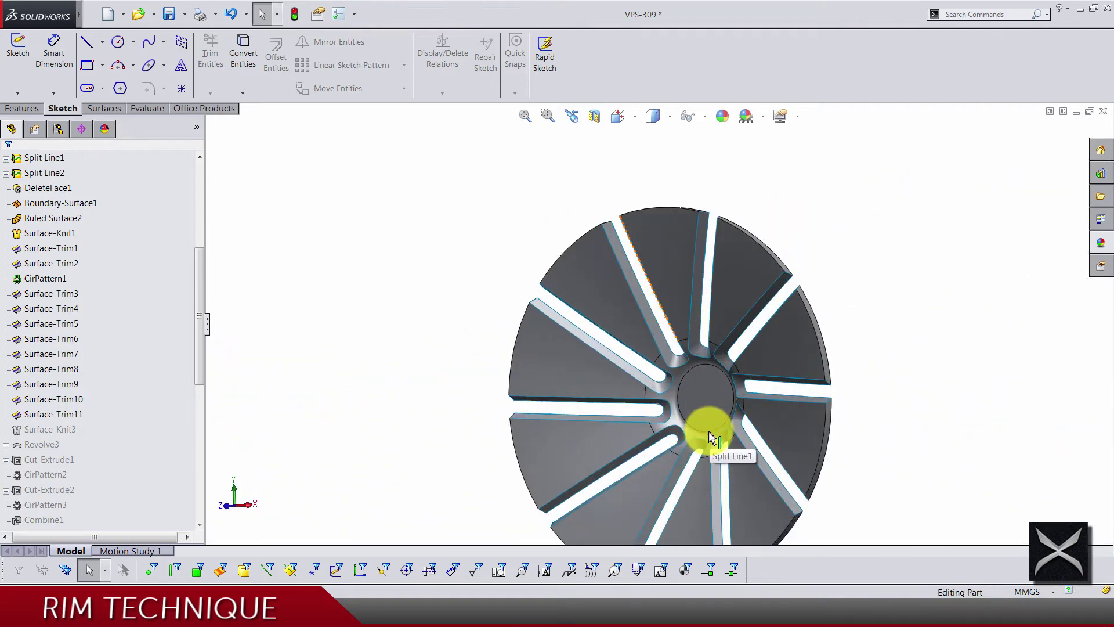
Unsuppress Surface-Knit3 to join the trimmed disc and all slot walls.
click(55, 263)
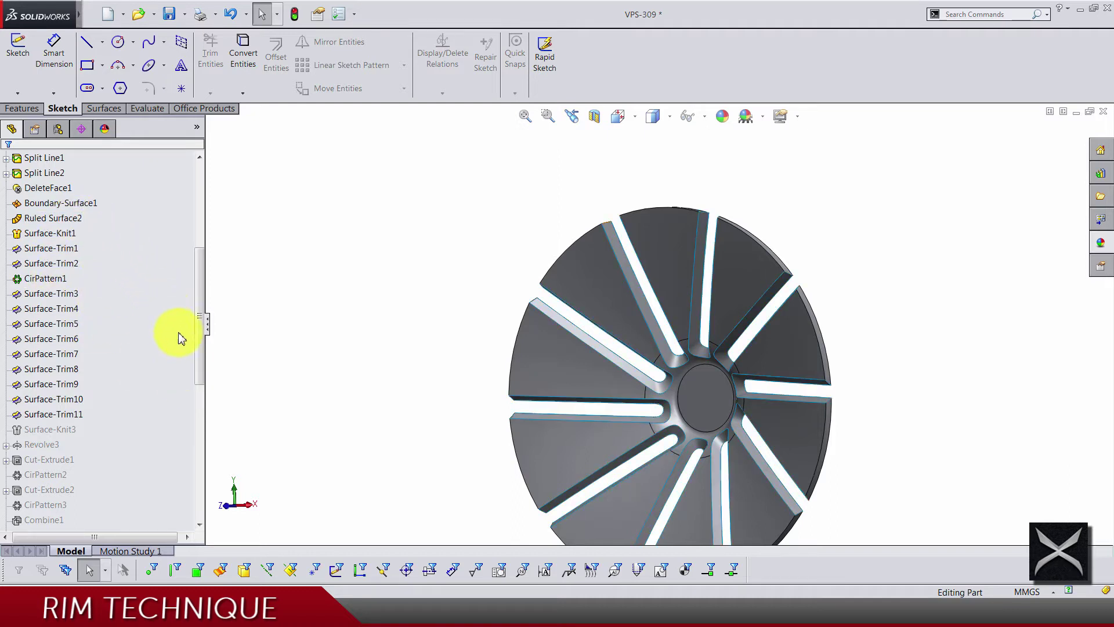
middle_drag(621, 423, 599, 329)
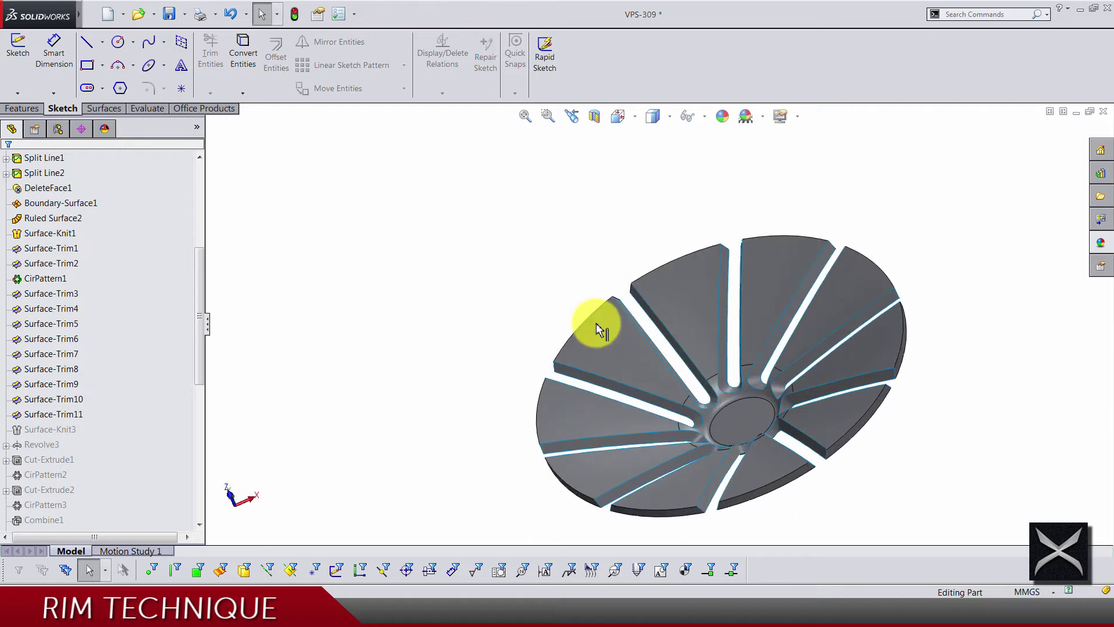
scroll(123, 335, down, 2)
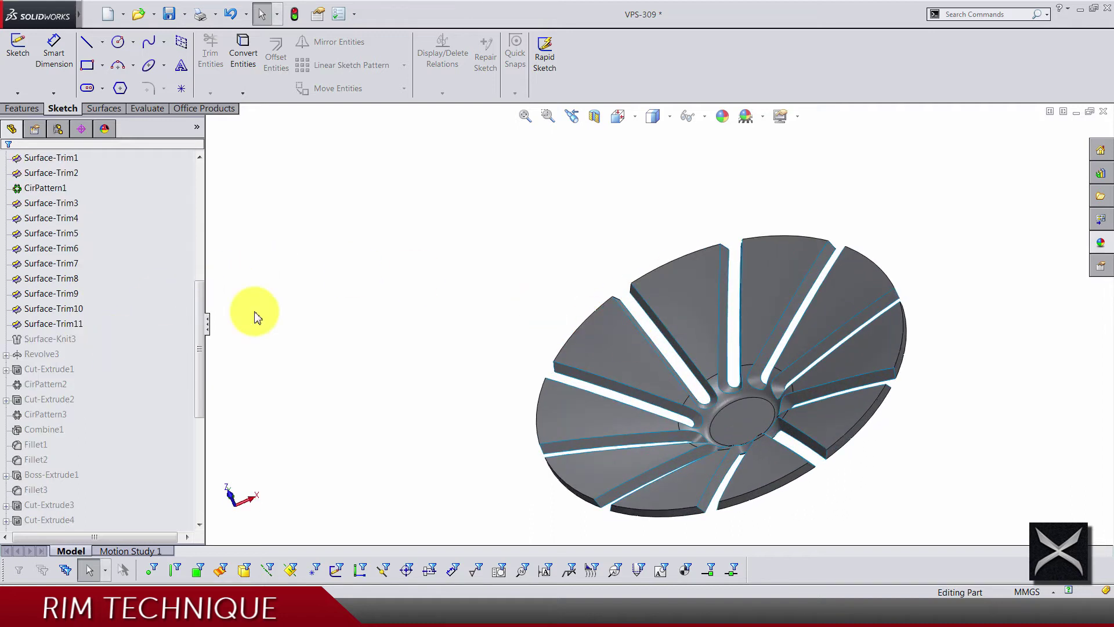
click(316, 305)
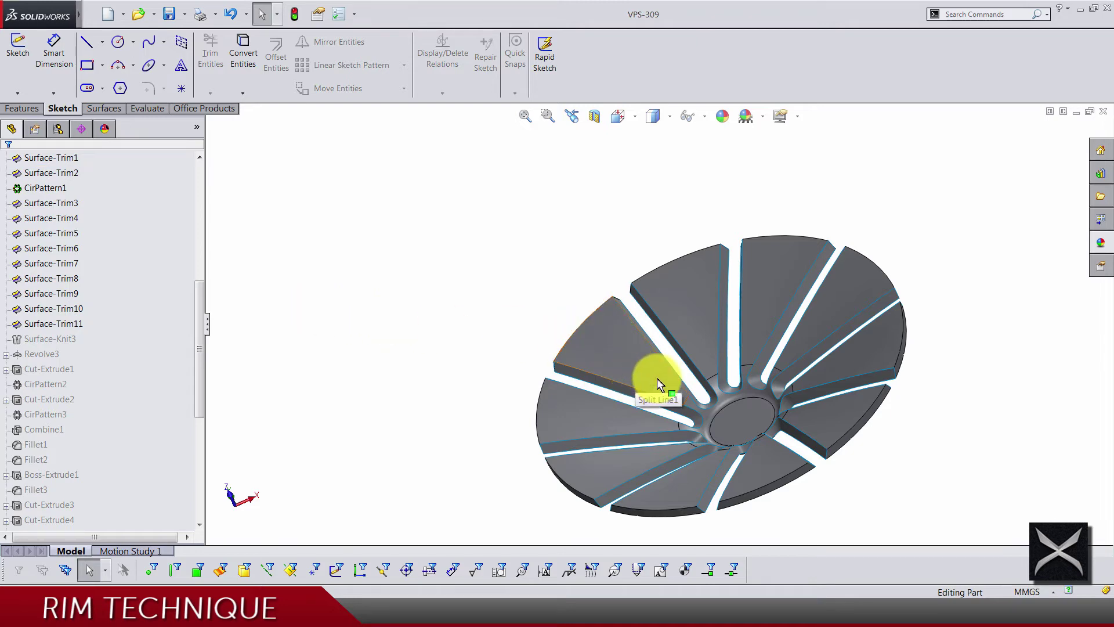
middle_drag(659, 384, 672, 328)
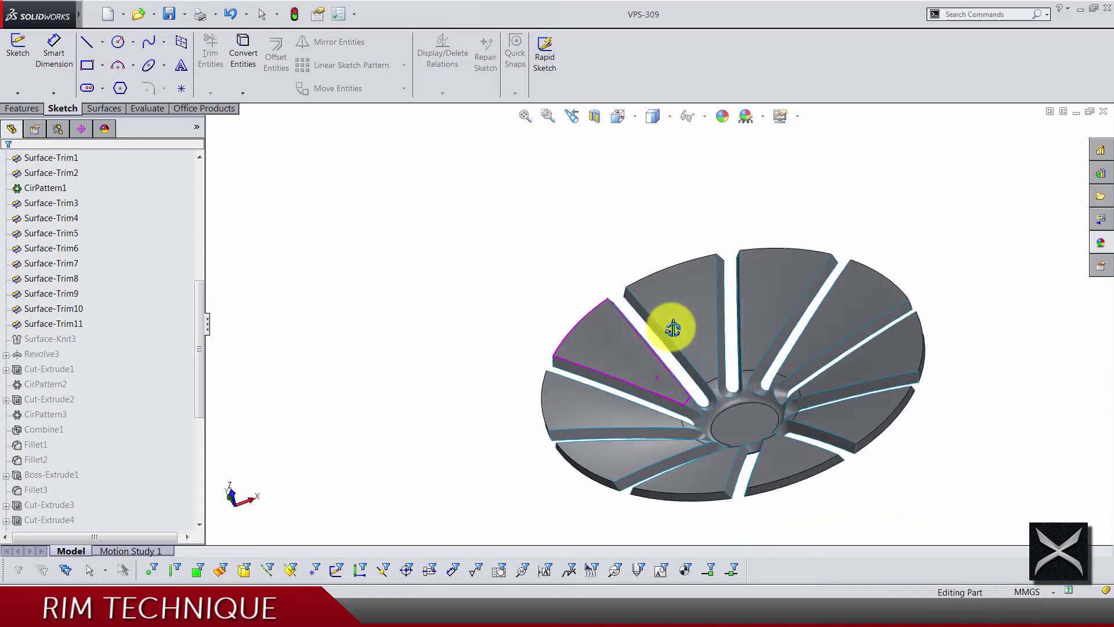
scroll(668, 328, up, 1)
scroll(784, 411, down, 2)
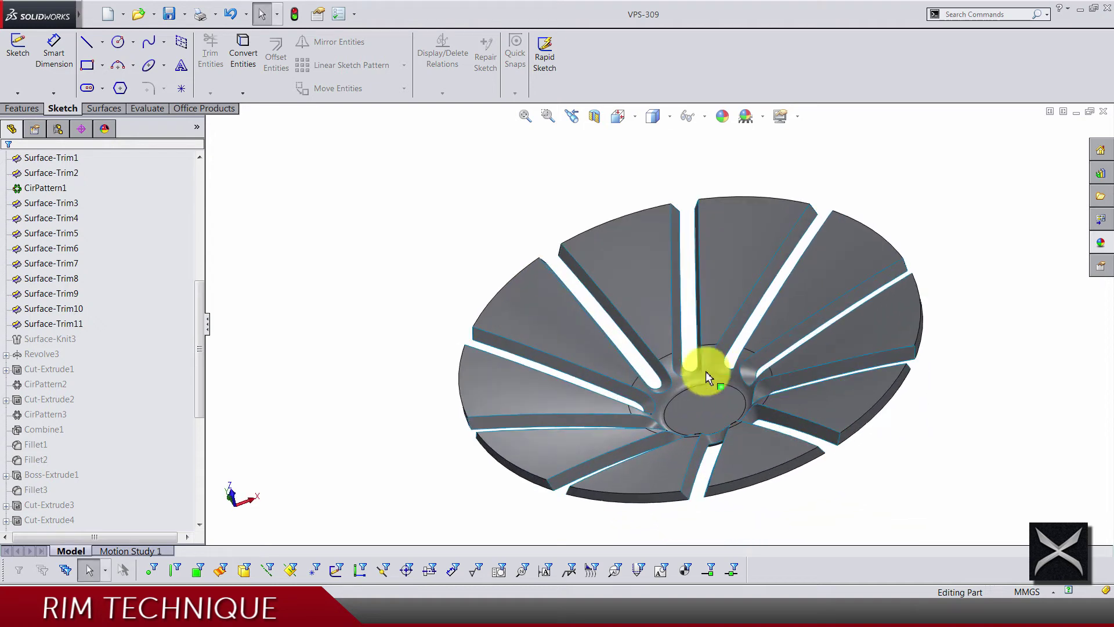
right_click(68, 341)
click(112, 88)
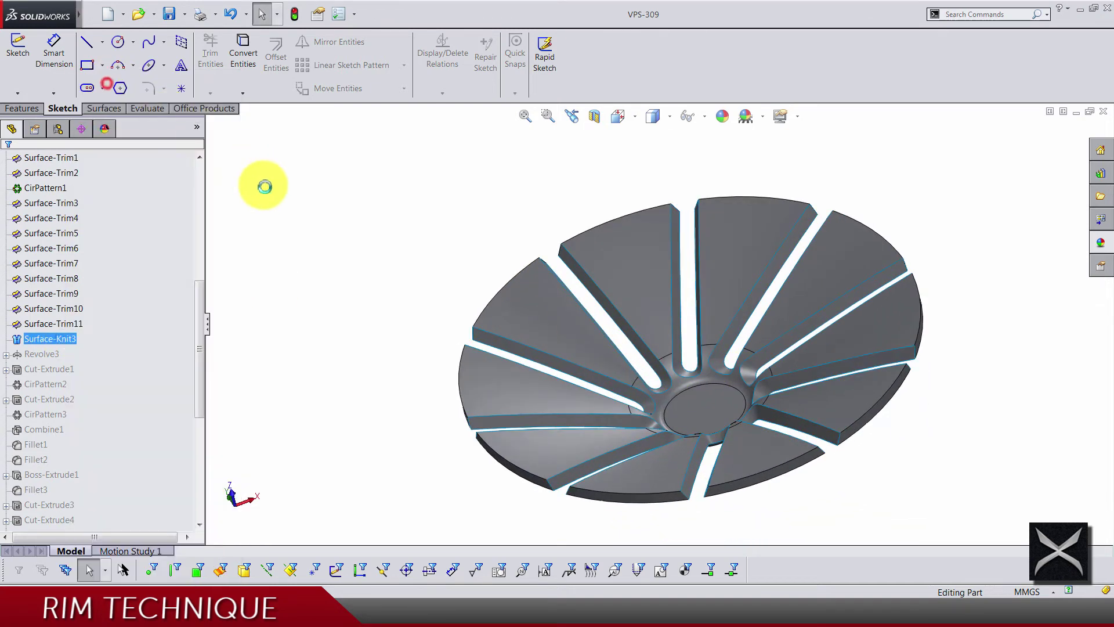
click(281, 207)
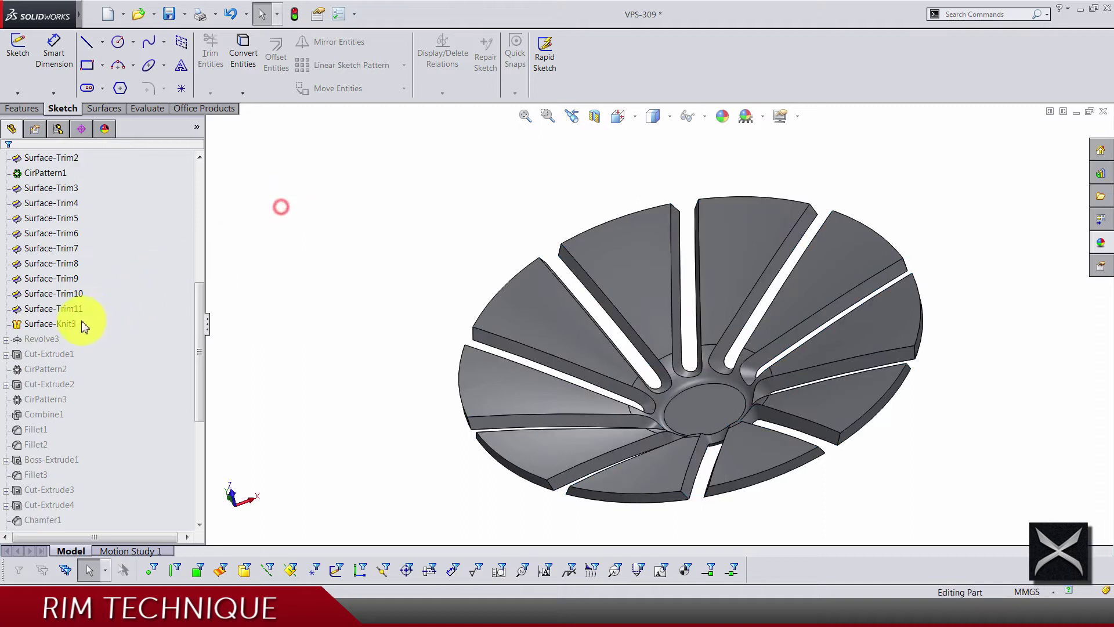
click(341, 212)
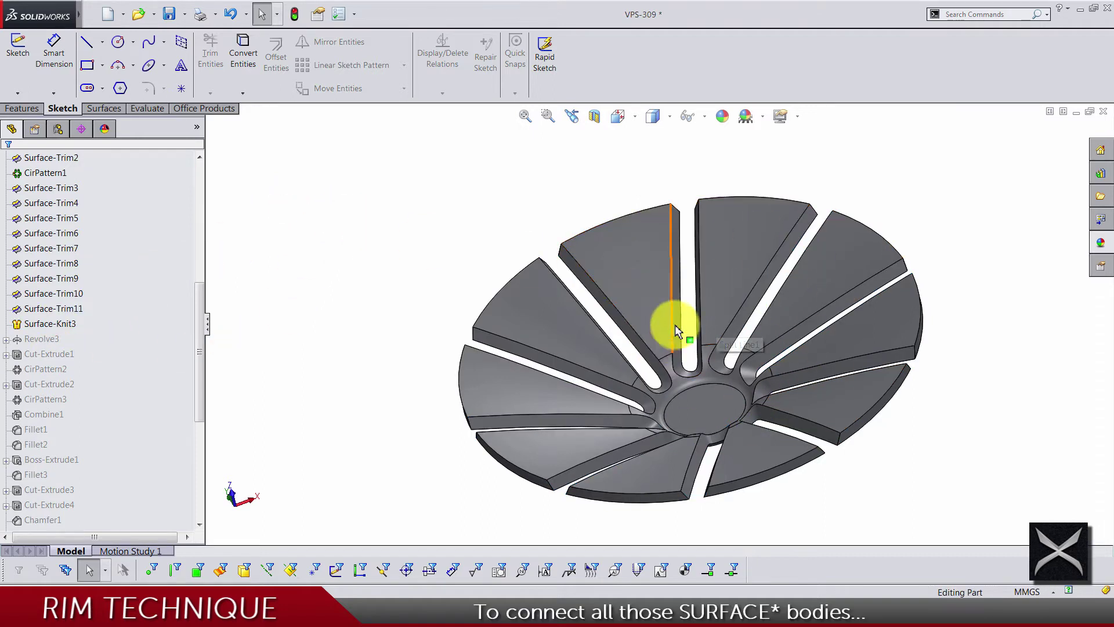
Open Surface-Knit3's definition to review its selected surfaces and solid-forming option, and accept it as is.
click(69, 323)
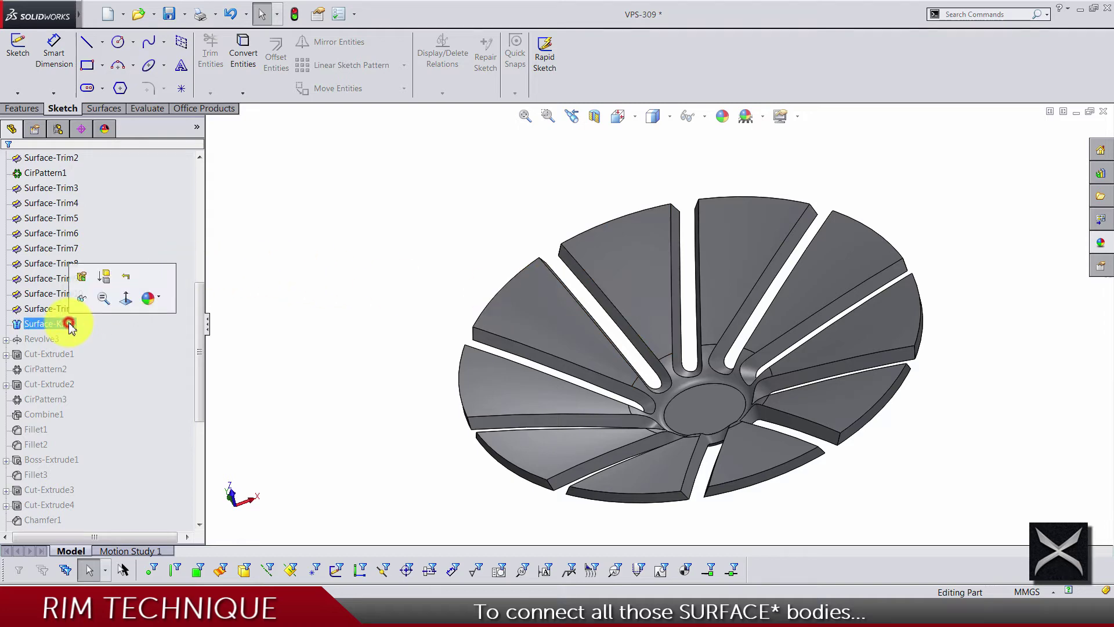
click(82, 278)
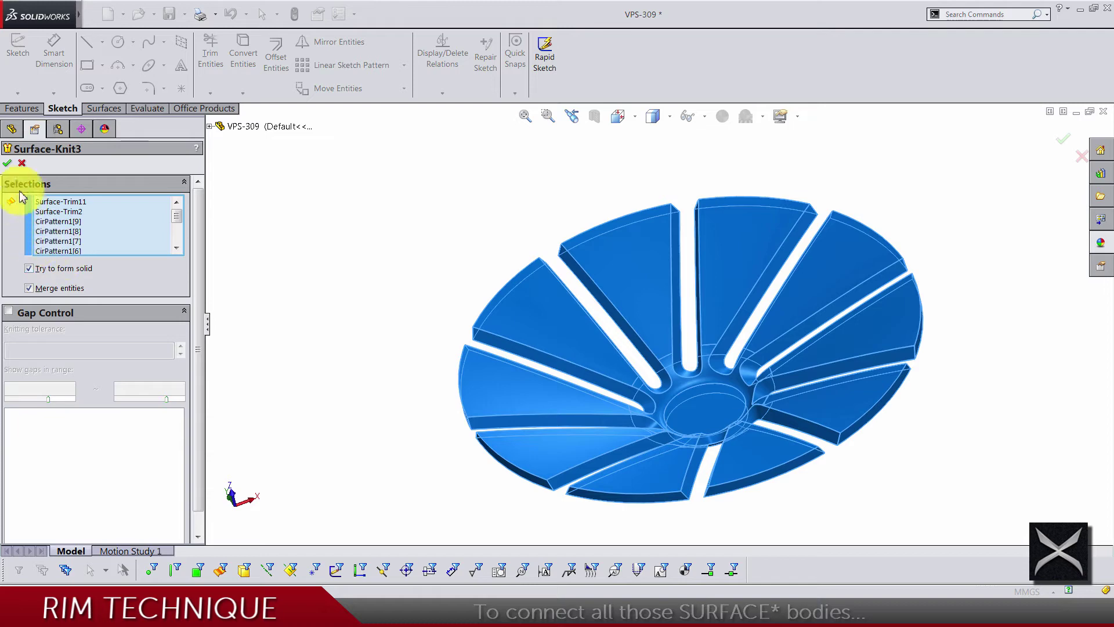
click(8, 164)
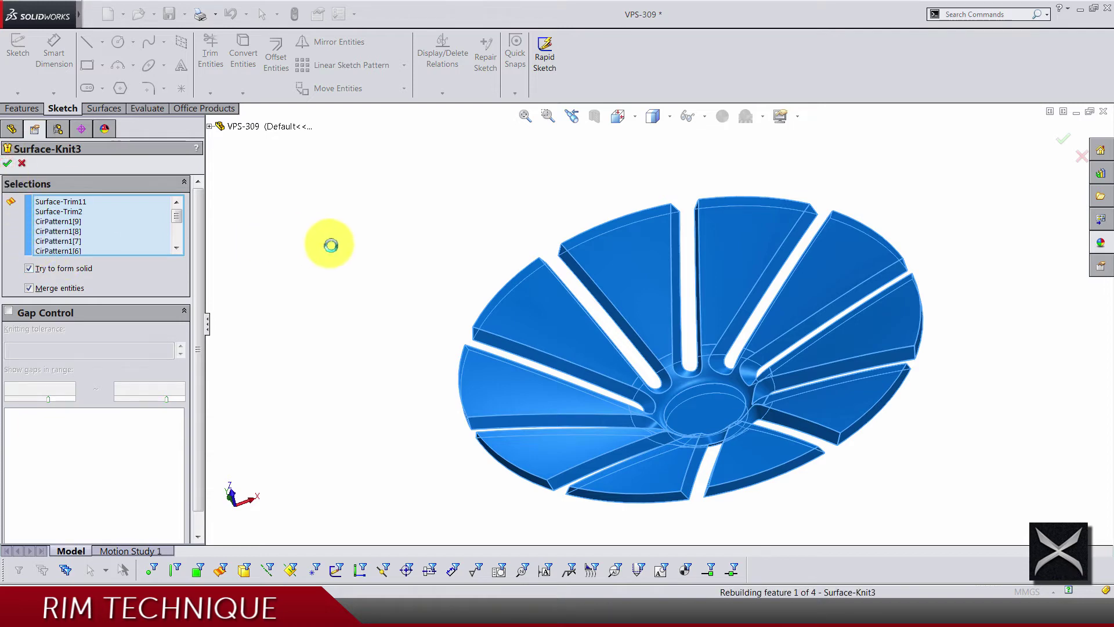
View the knitted disc from the front and highlight the Solid Bodies folder to check the bodies in the part.
middle_drag(690, 267, 688, 437)
scroll(45, 248, up, 7)
click(26, 238)
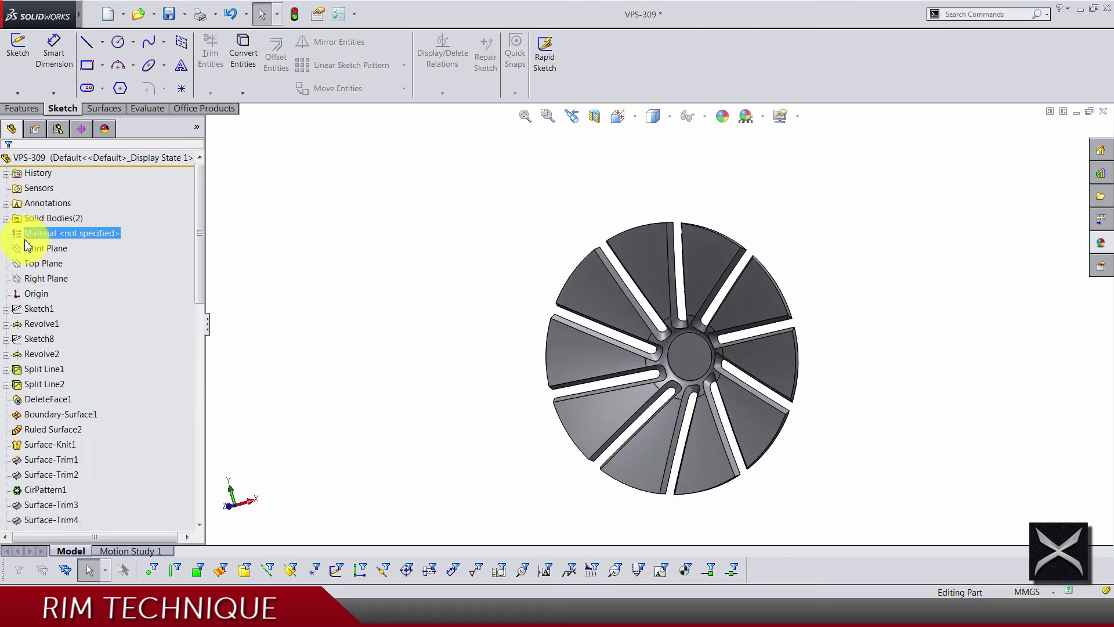
click(30, 223)
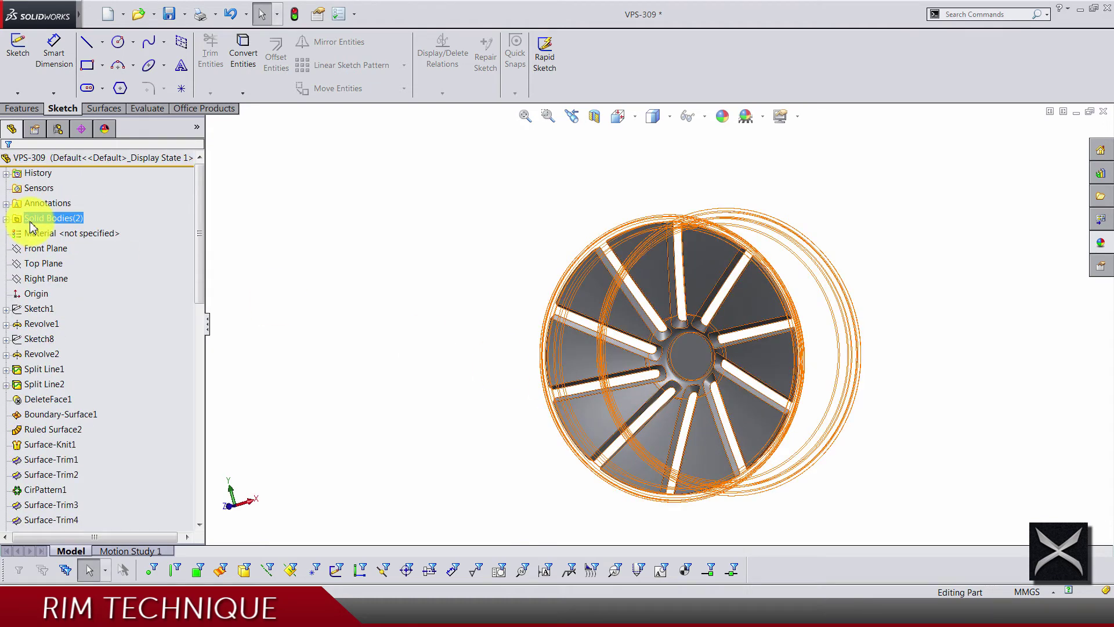
Unsuppress Revolve3 to add the revolved body behind the slotted disc, and view the result from the front.
scroll(79, 286, down, 7)
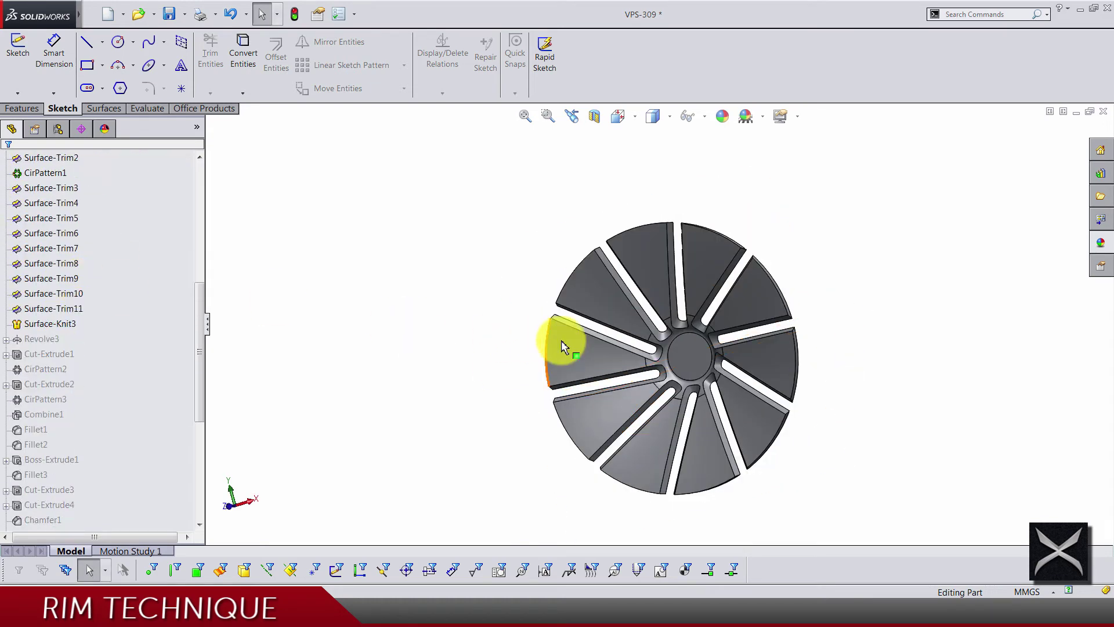
middle_drag(767, 314, 795, 335)
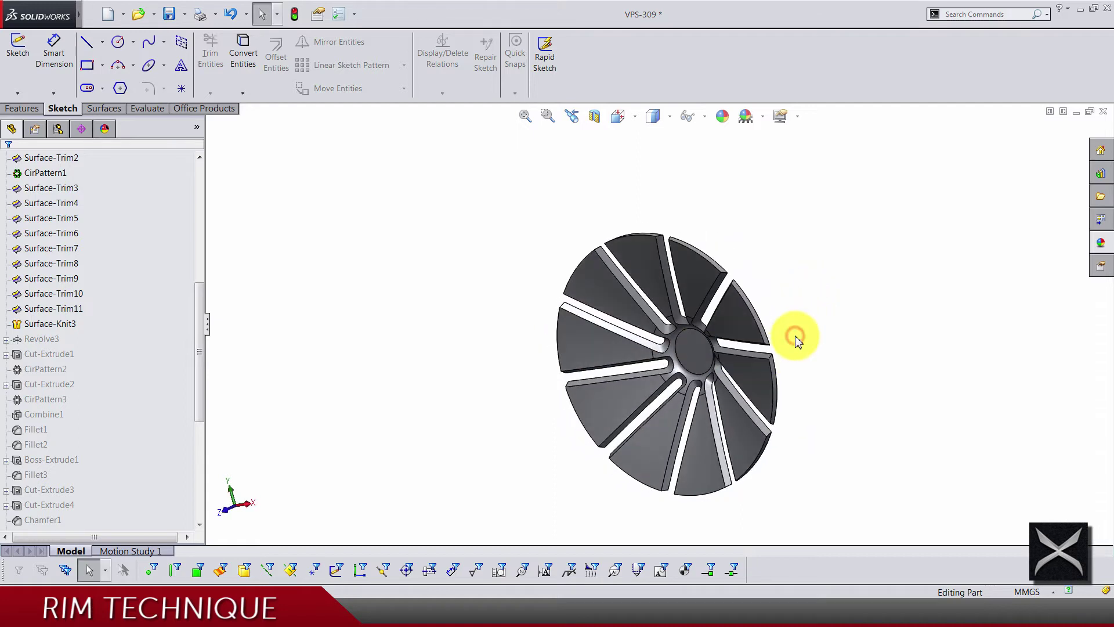
click(32, 339)
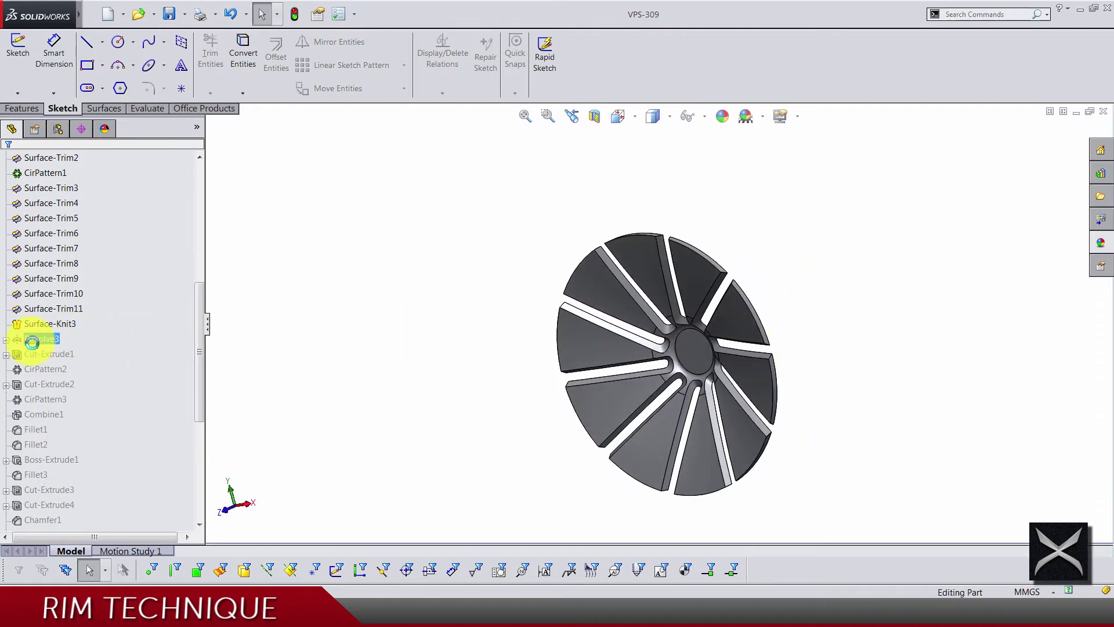
right_click(32, 341)
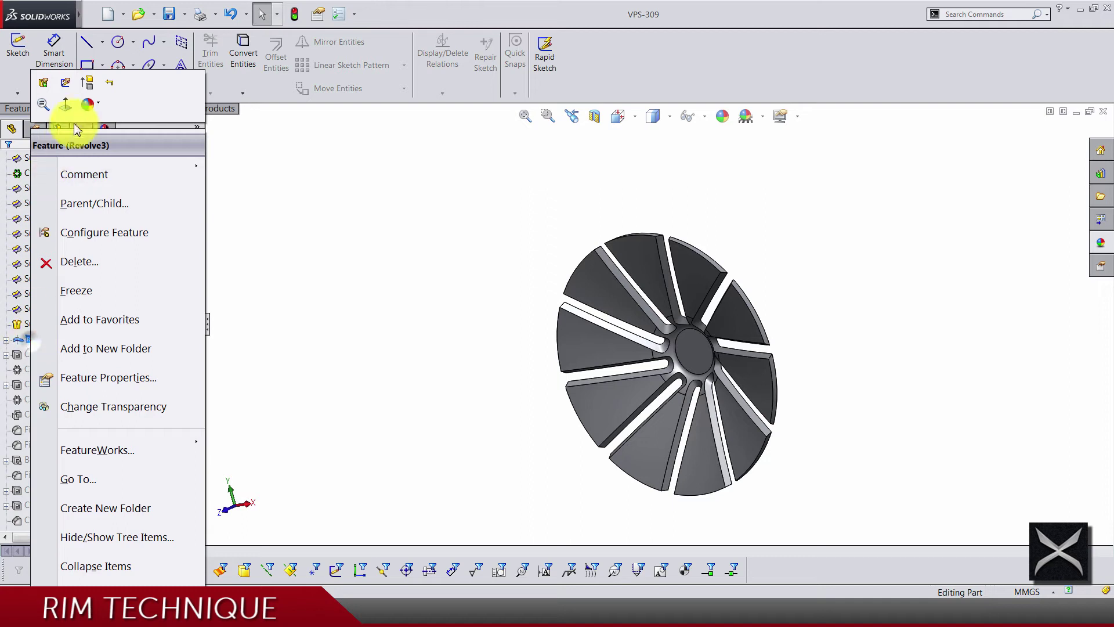
click(90, 91)
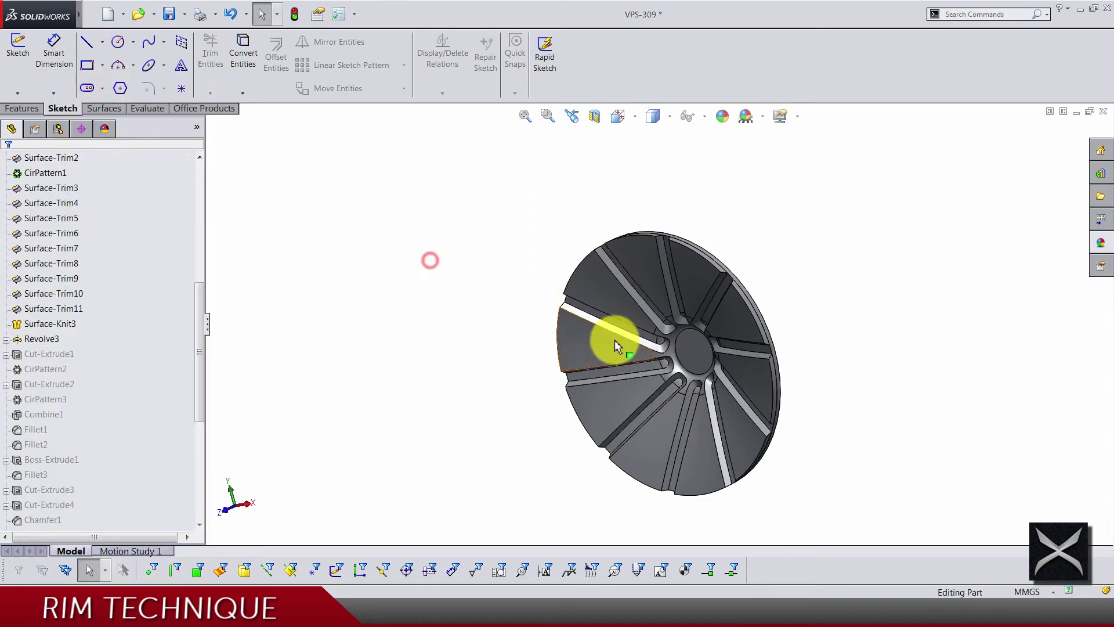
middle_drag(614, 340, 669, 326)
scroll(684, 343, down, 2)
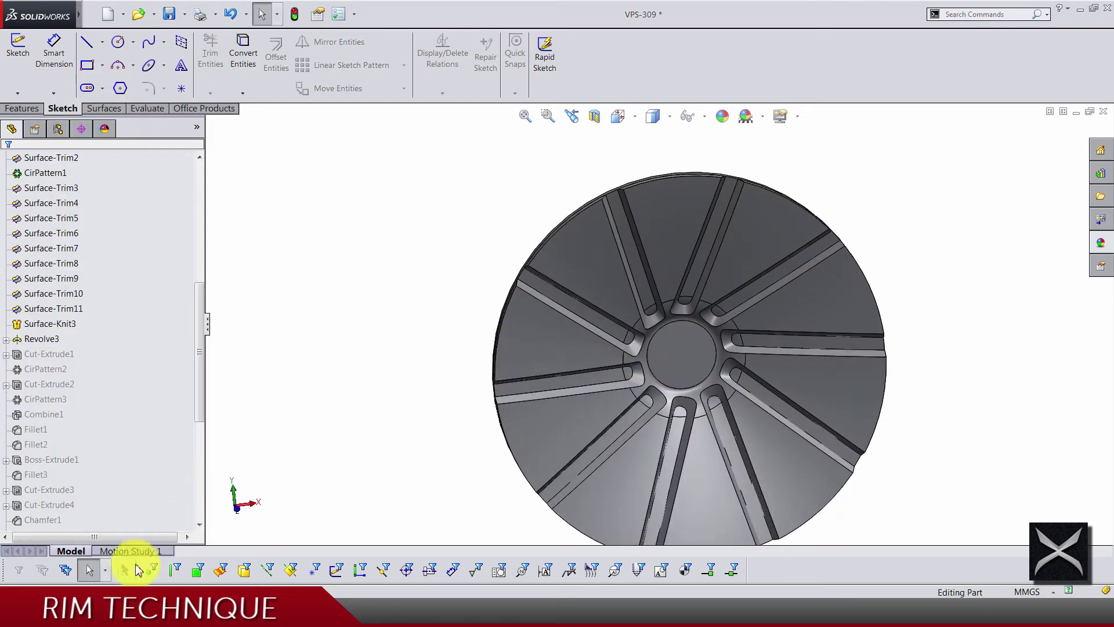
Switch to Windows Photo Viewer to check the reference photo of the red rim, and return to SOLIDWORKS.
click(133, 607)
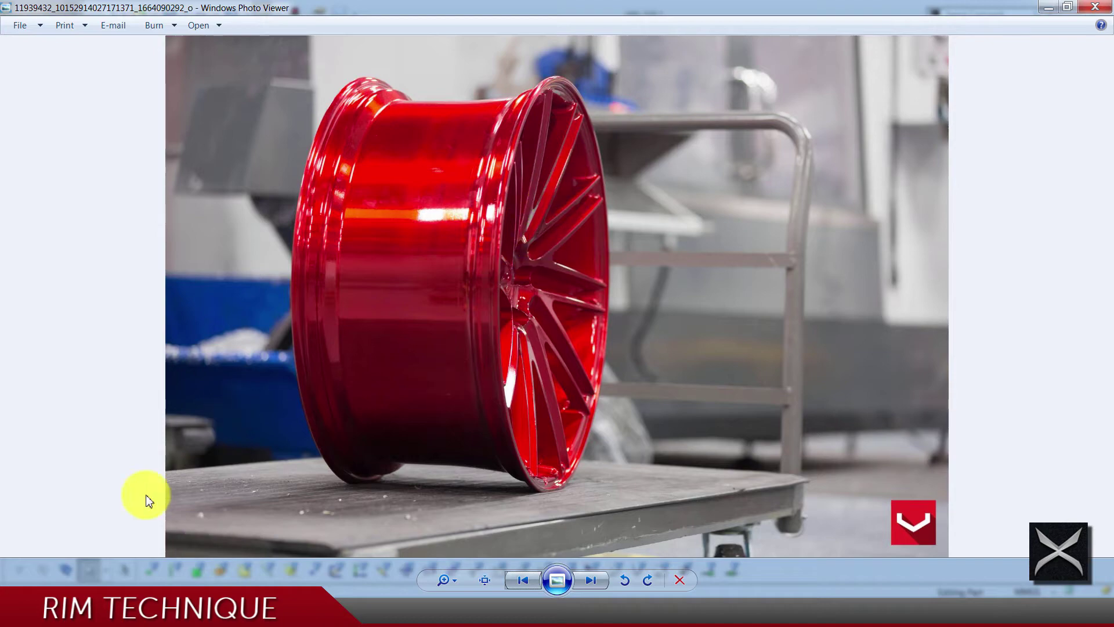
key(alt+Tab)
Show Sketch8's reference picture over the model and compare its spokes and slots with the disc in Front view.
scroll(80, 376, up, 5)
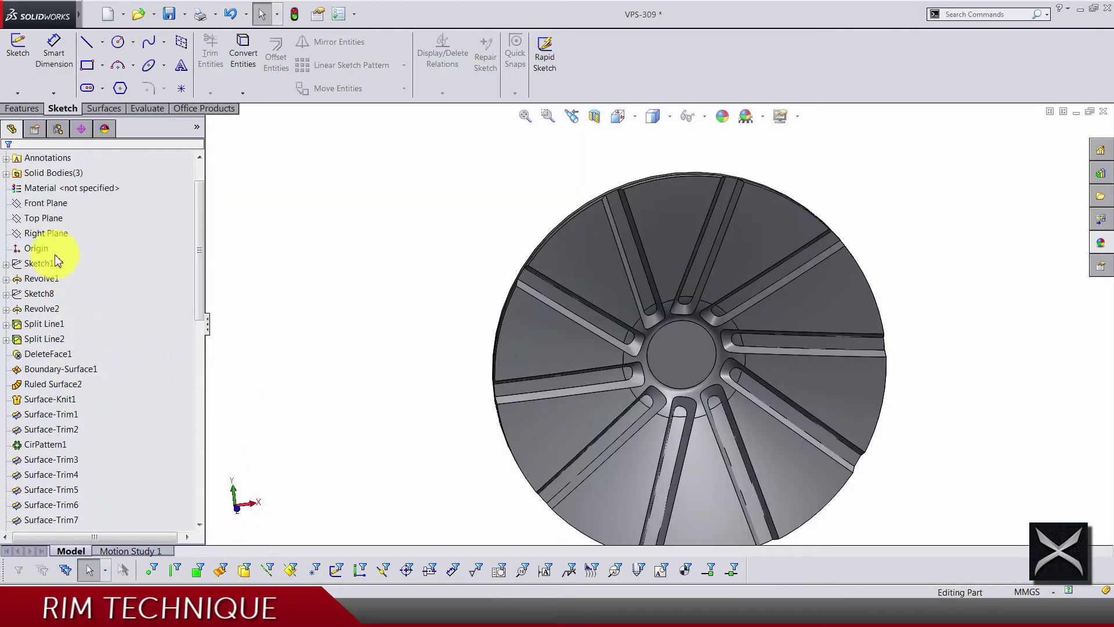
right_click(29, 293)
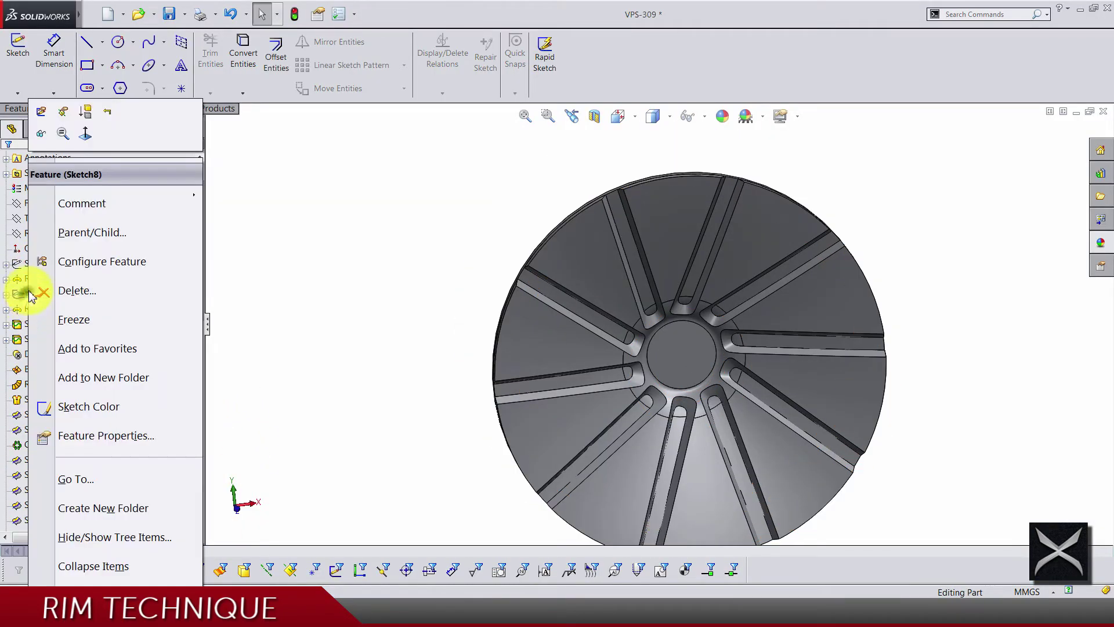
click(39, 138)
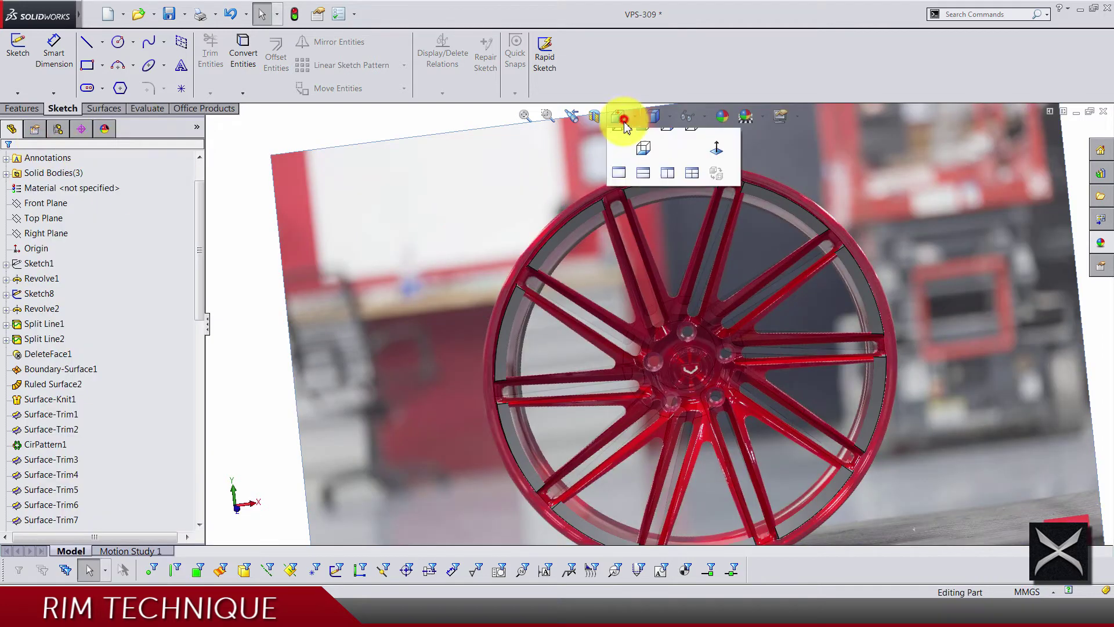
key(ctrl+1)
scroll(562, 301, down, 10)
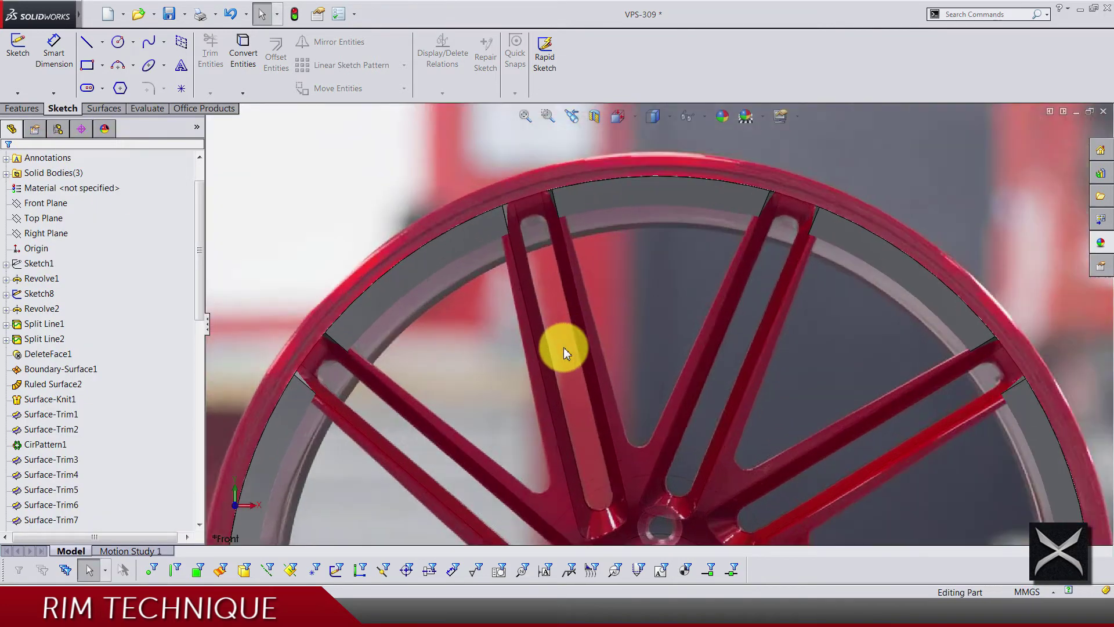
scroll(576, 382, up, 3)
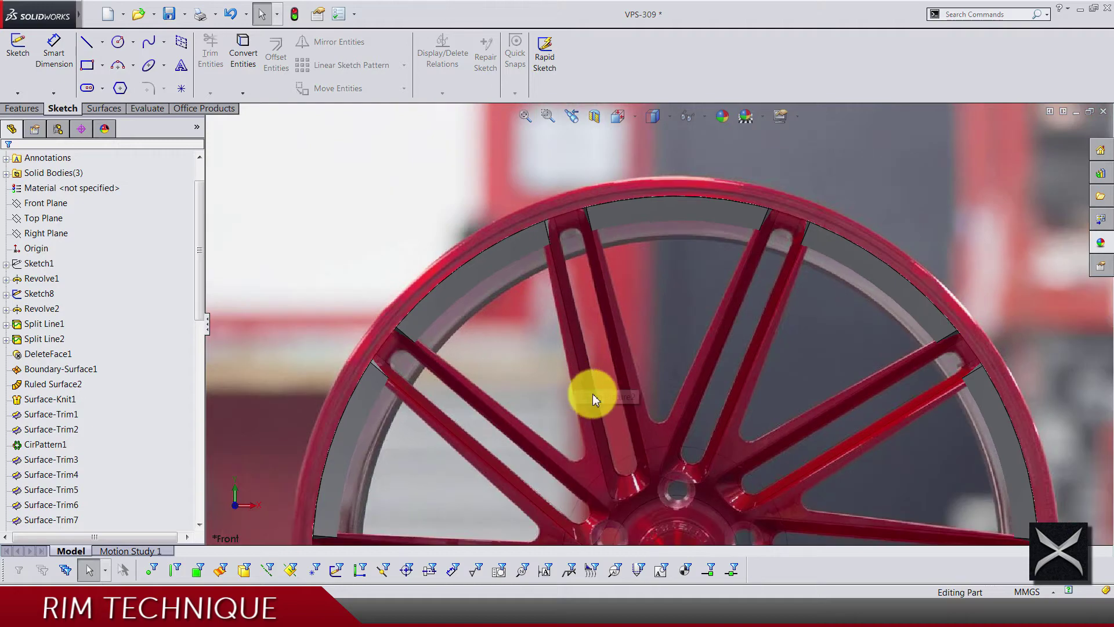
scroll(588, 393, down, 3)
key(f)
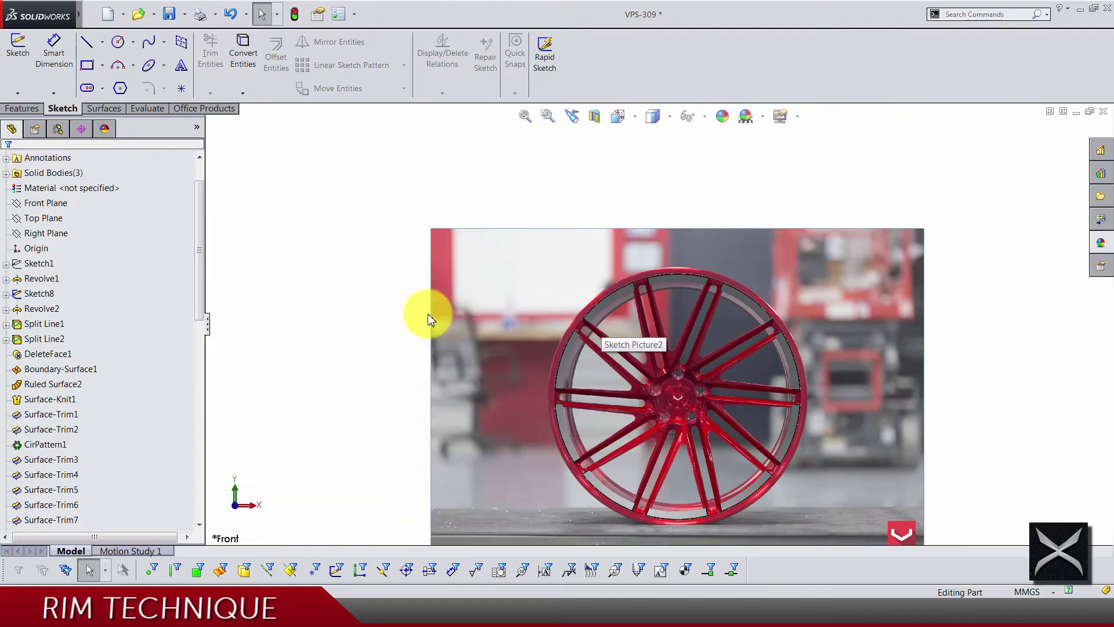
Hide Sketch8's reference picture and inspect the closed slots of the disc at an angle.
right_click(44, 295)
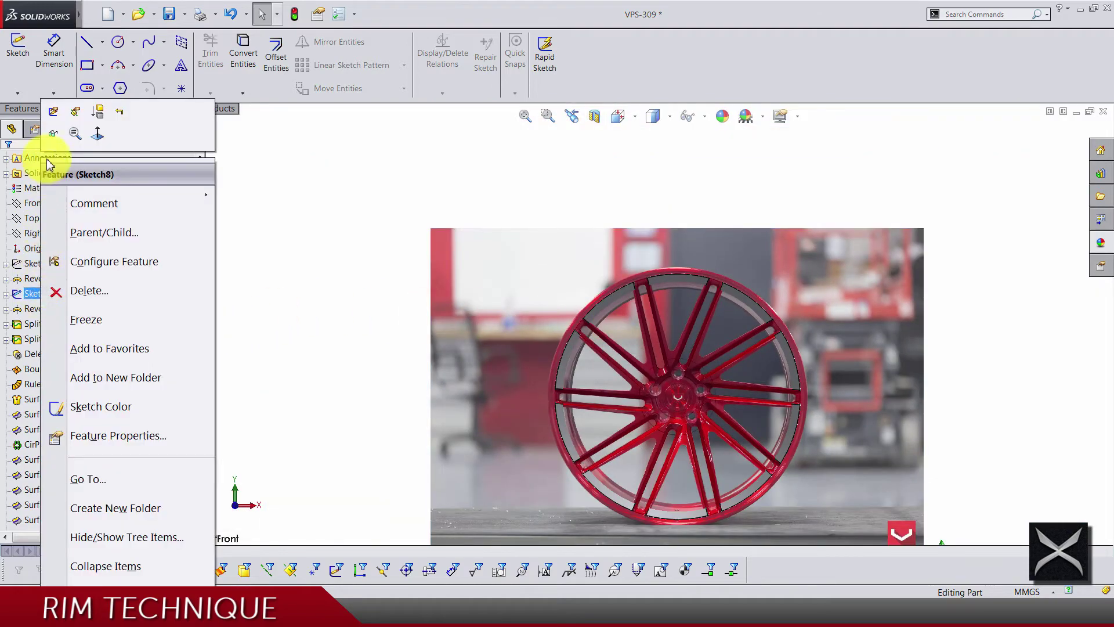
click(52, 134)
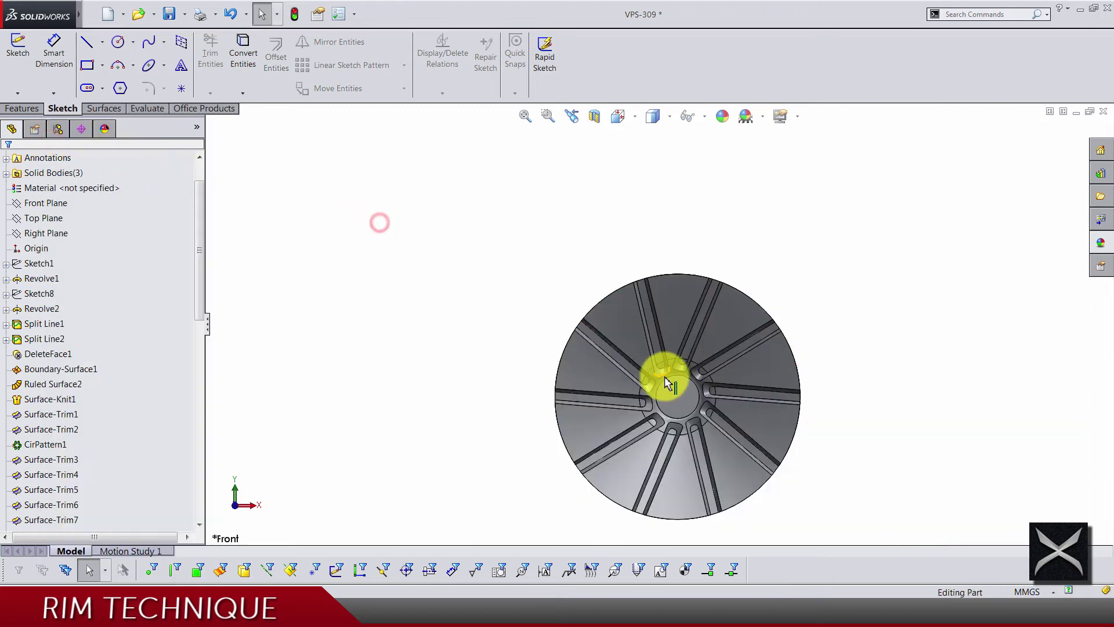
mouse_move(664, 373)
middle_down()
mouse_move(635, 390)
mouse_move(565, 385)
middle_up()
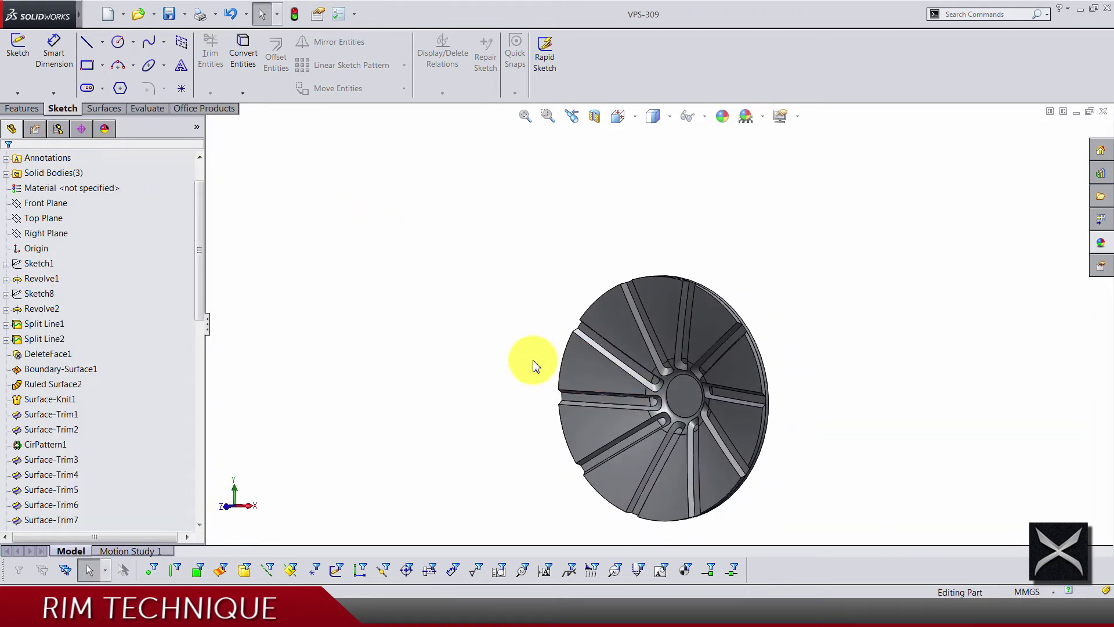
scroll(680, 430, down, 2)
scroll(674, 437, down, 1)
scroll(670, 435, up, 1)
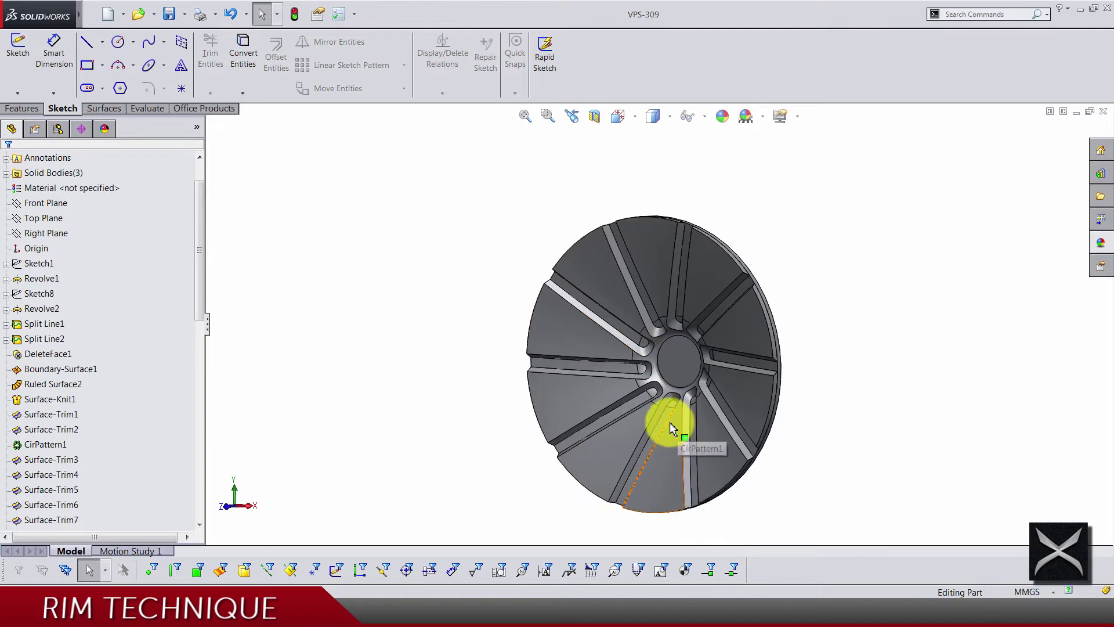
scroll(669, 422, down, 1)
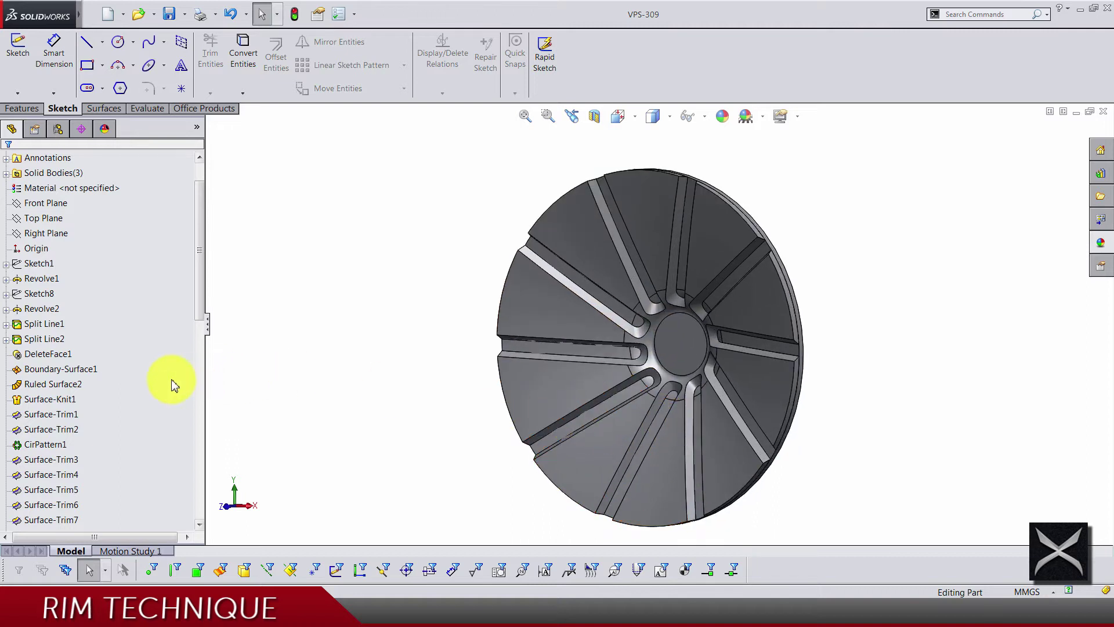
Show Sketch12, the profile sketch under Revolve3.
scroll(172, 385, down, 6)
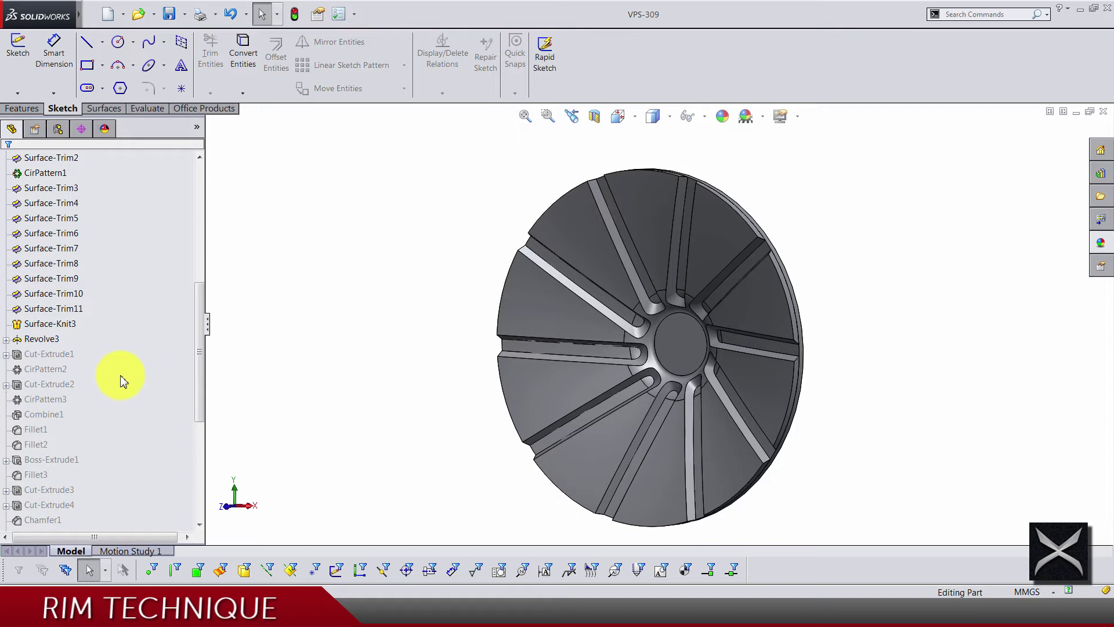
click(5, 339)
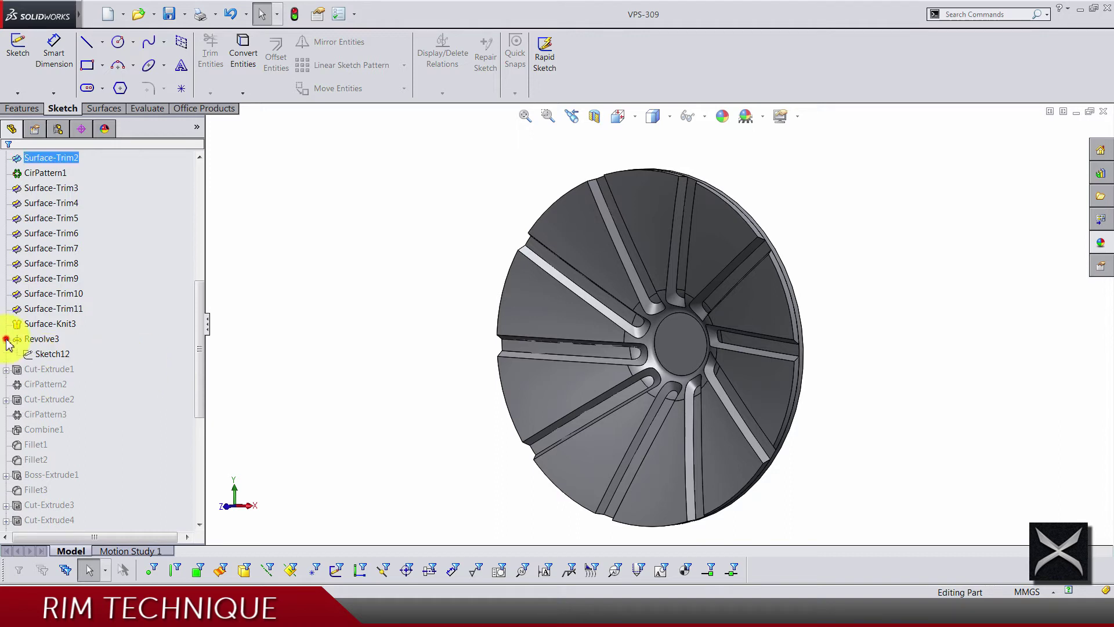
right_click(55, 356)
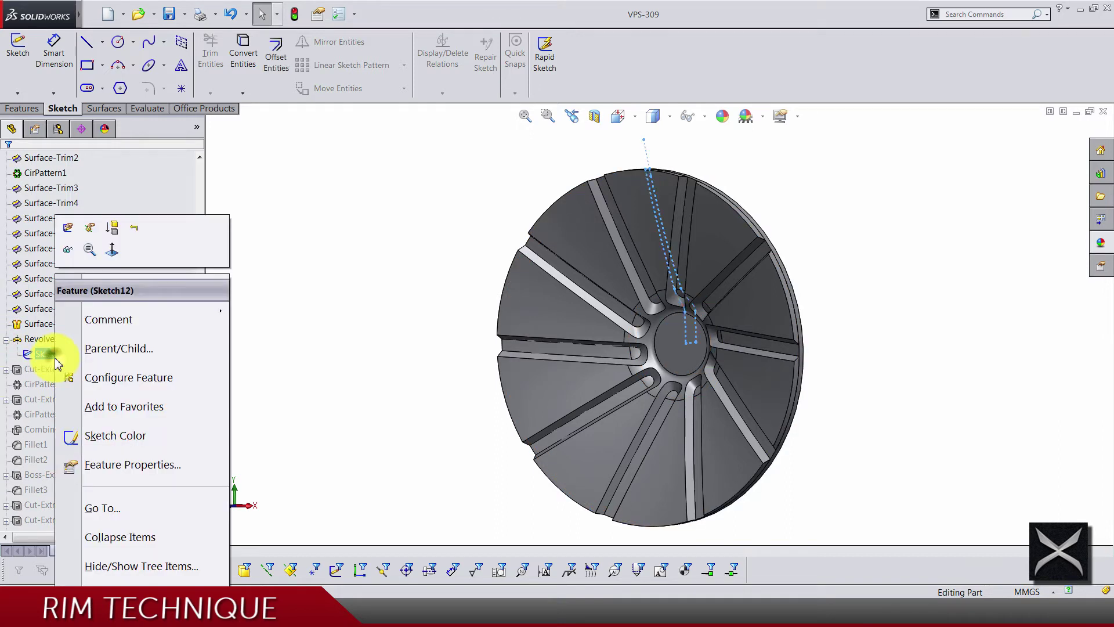
click(68, 249)
Show Sketch2, the profile sketch under Revolve2, together with the Revolve3 profile.
scroll(111, 307, up, 6)
click(23, 297)
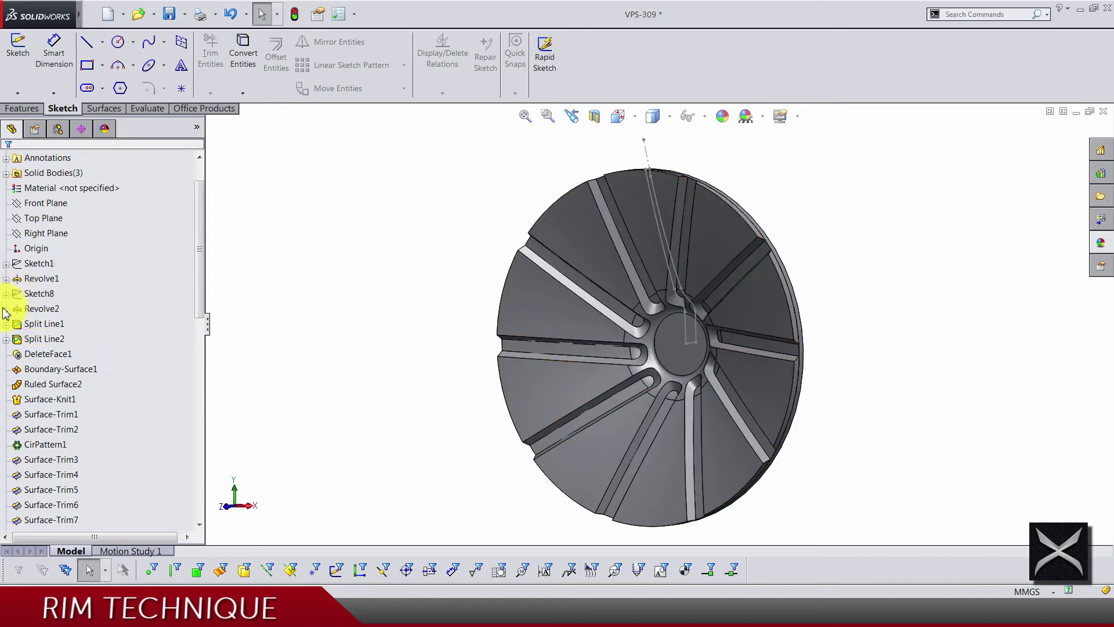
click(6, 308)
right_click(32, 324)
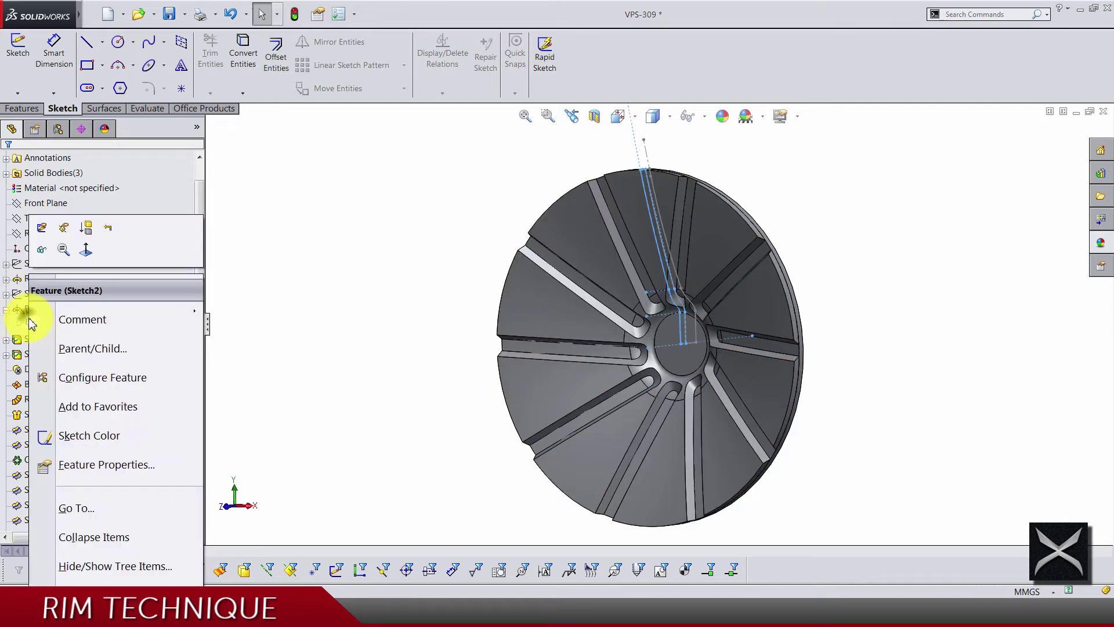
click(41, 249)
click(437, 171)
Display the disc in Right view and select Sketch2 to review the dimensions of the Revolve2 profile near the hub.
click(618, 117)
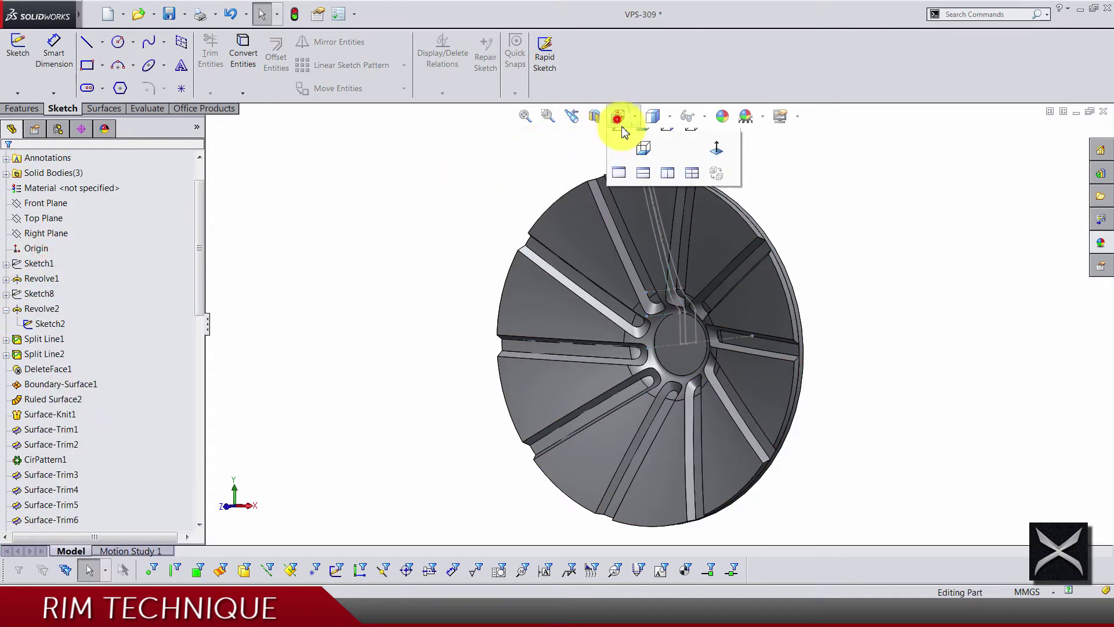
click(666, 187)
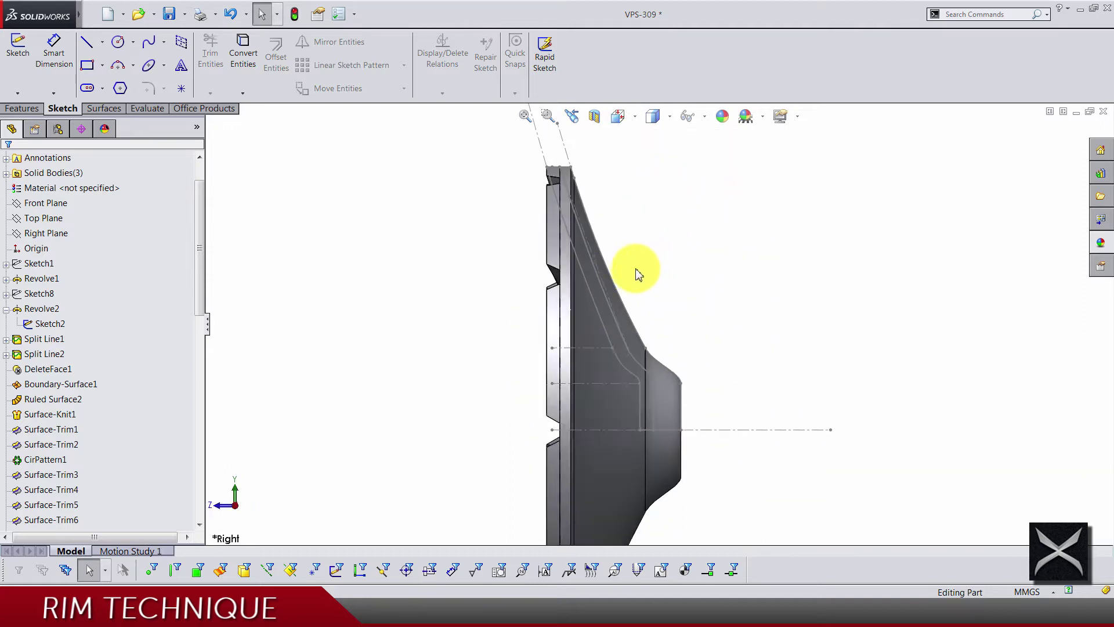
scroll(638, 274, down, 2)
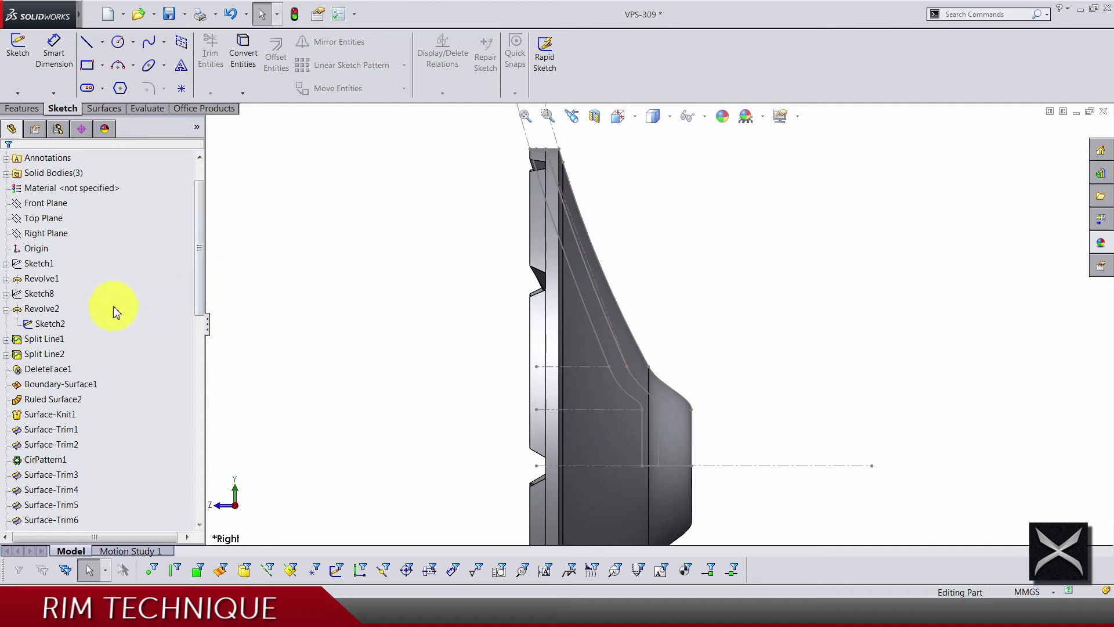
click(50, 324)
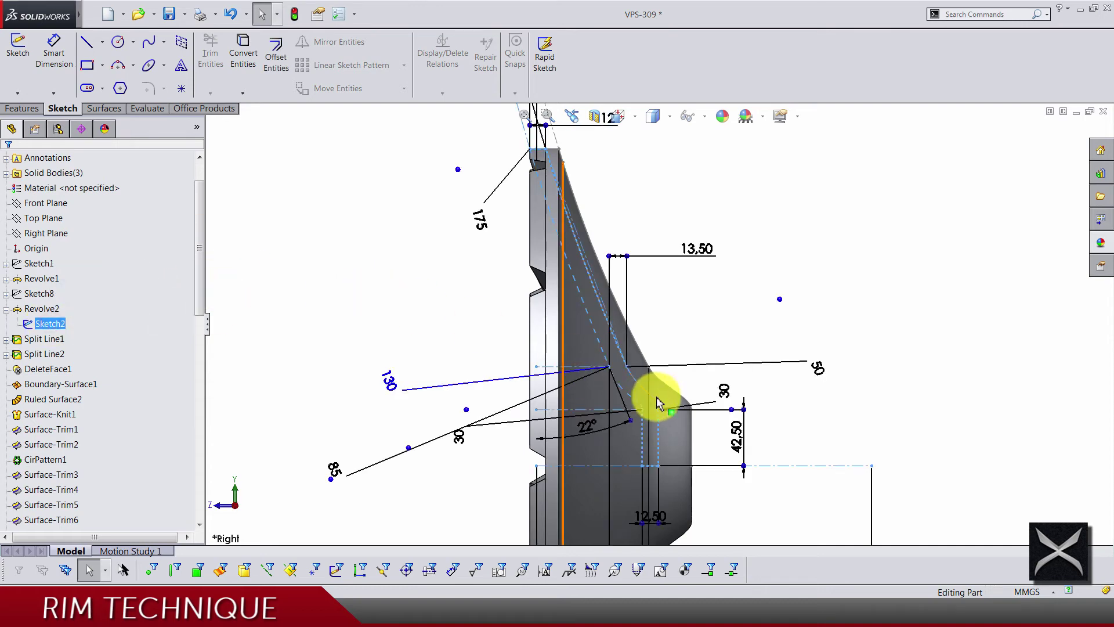
scroll(654, 418, down, 4)
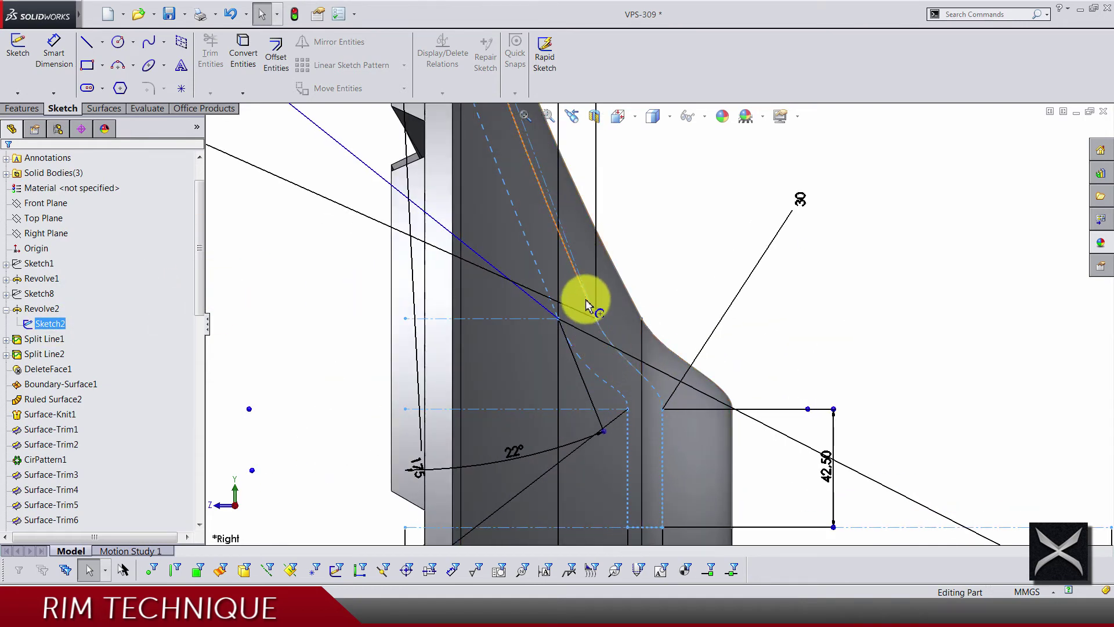
scroll(580, 273, up, 2)
scroll(654, 386, down, 3)
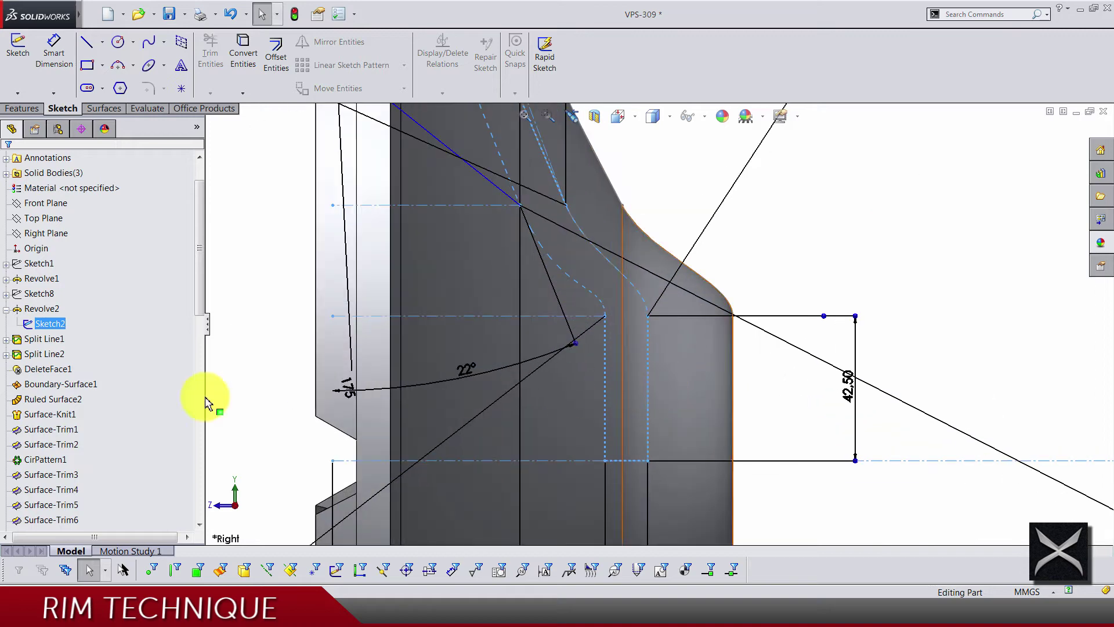
Select Sketch12 and examine how the Revolve3 profile follows the back of the disc from hub to outer edge.
click(62, 399)
scroll(61, 406, down, 4)
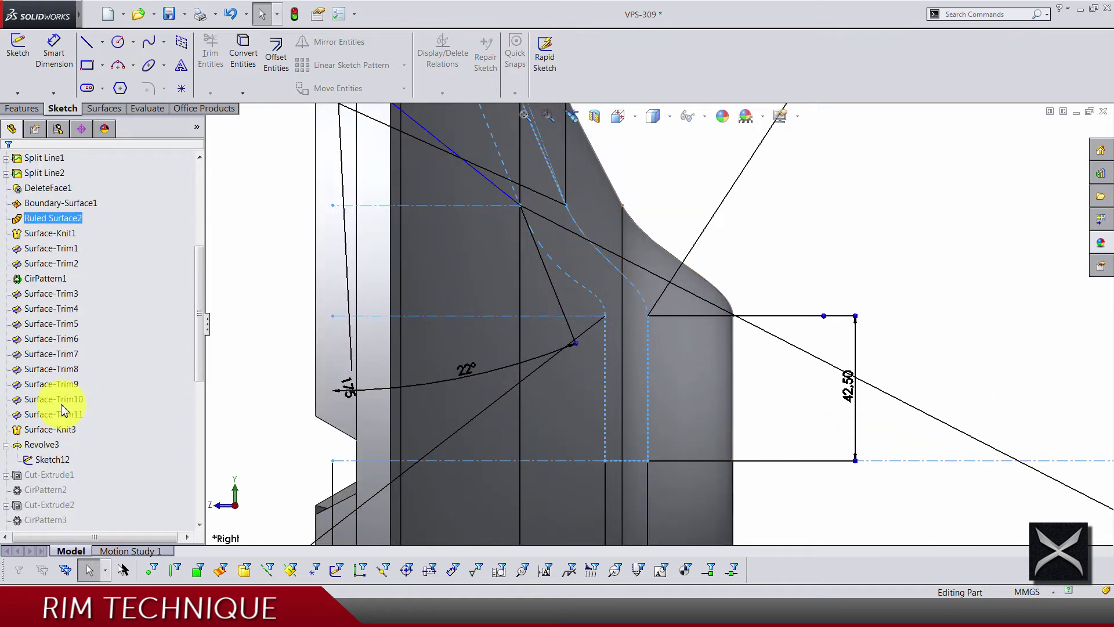
click(52, 460)
scroll(600, 365, up, 3)
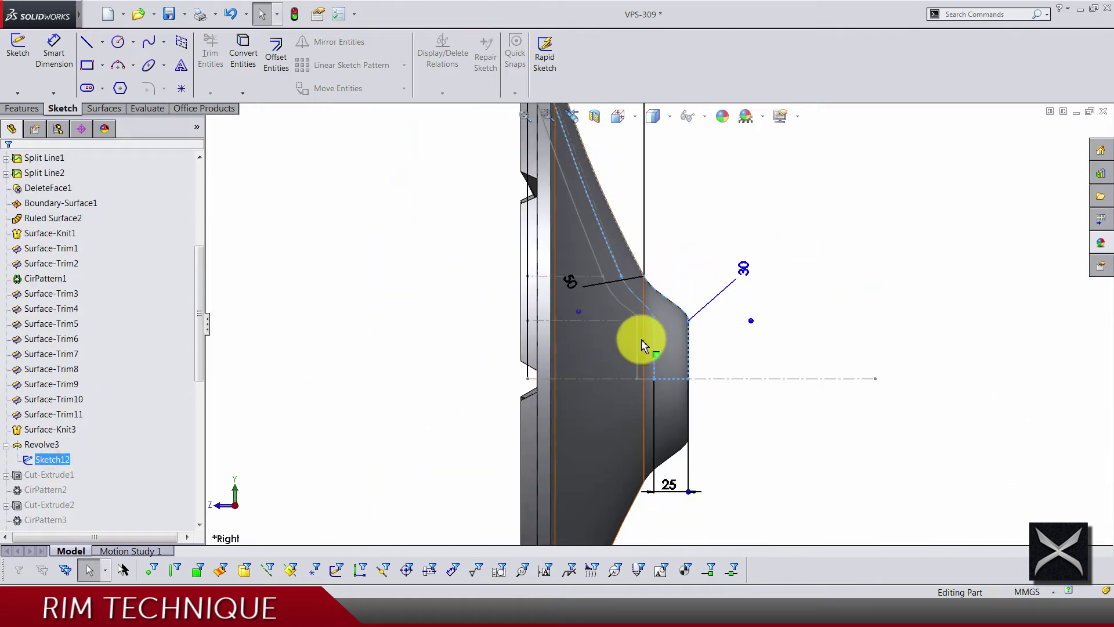
scroll(642, 338, up, 3)
scroll(644, 234, down, 4)
scroll(642, 227, up, 1)
scroll(636, 215, down, 1)
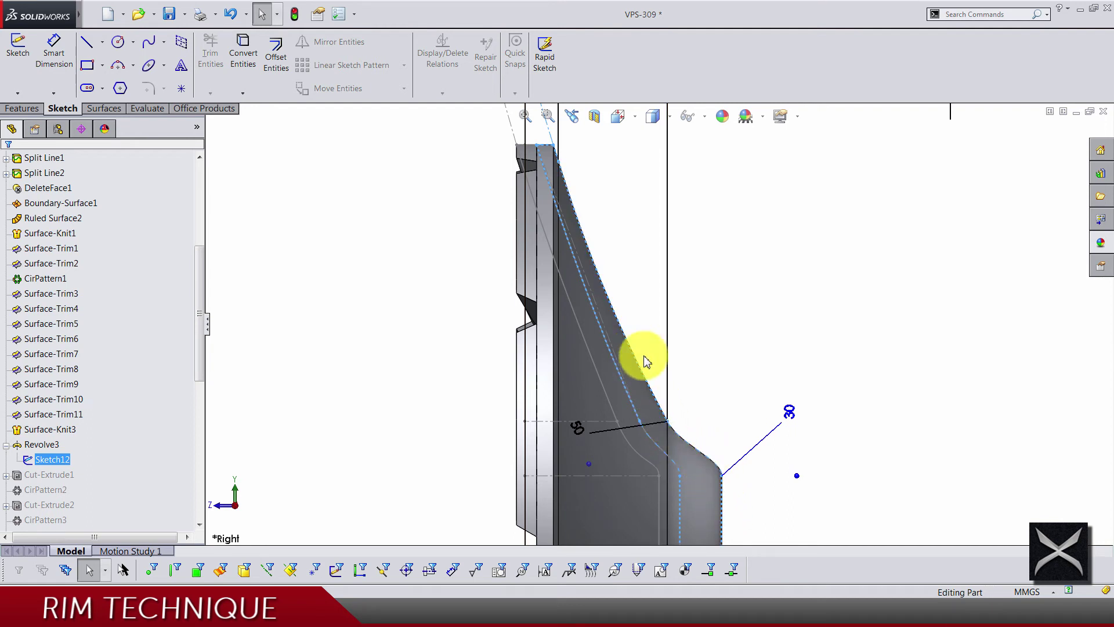
scroll(718, 492, up, 4)
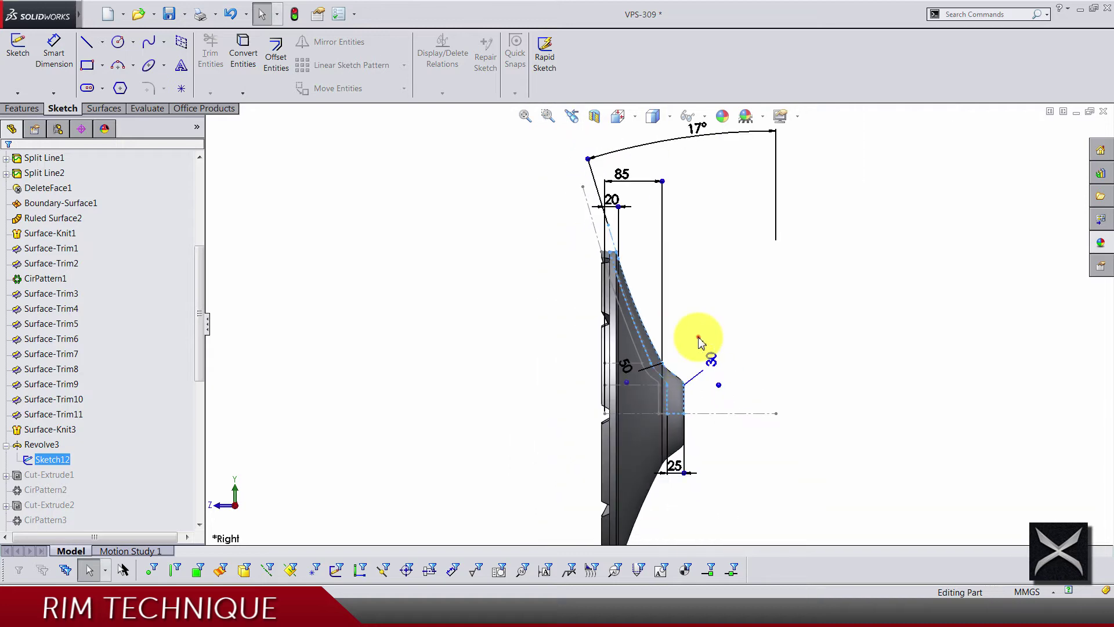
Turn the disc back towards the front and hide Sketch12 under Revolve3.
mouse_move(704, 340)
middle_down()
mouse_move(770, 353)
mouse_move(718, 365)
middle_up()
scroll(718, 365, down, 3)
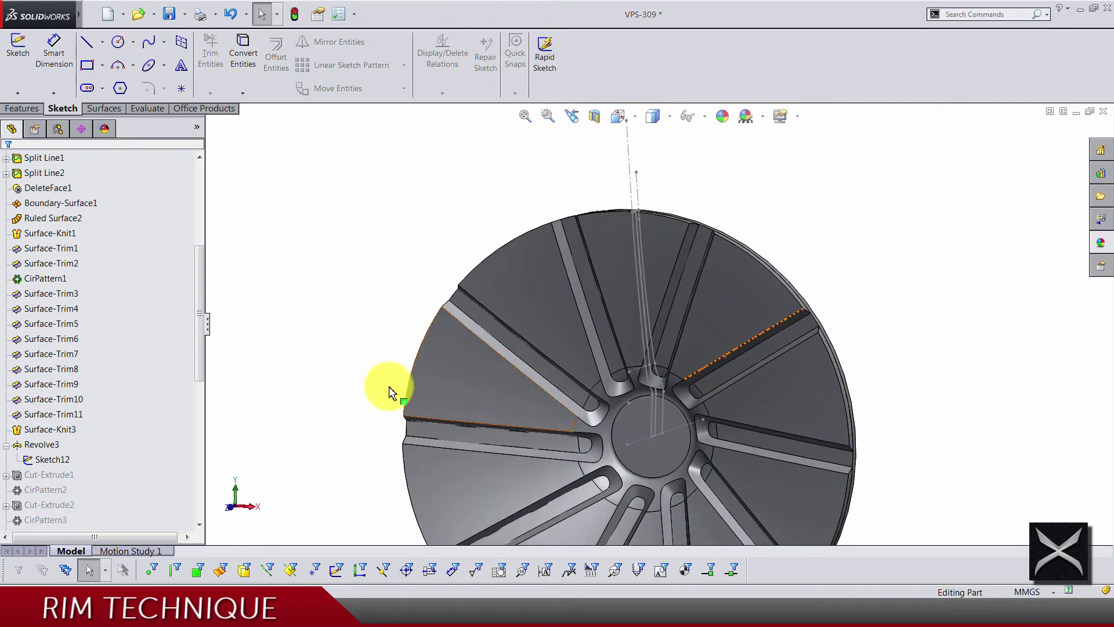
click(51, 460)
right_click(53, 467)
click(66, 251)
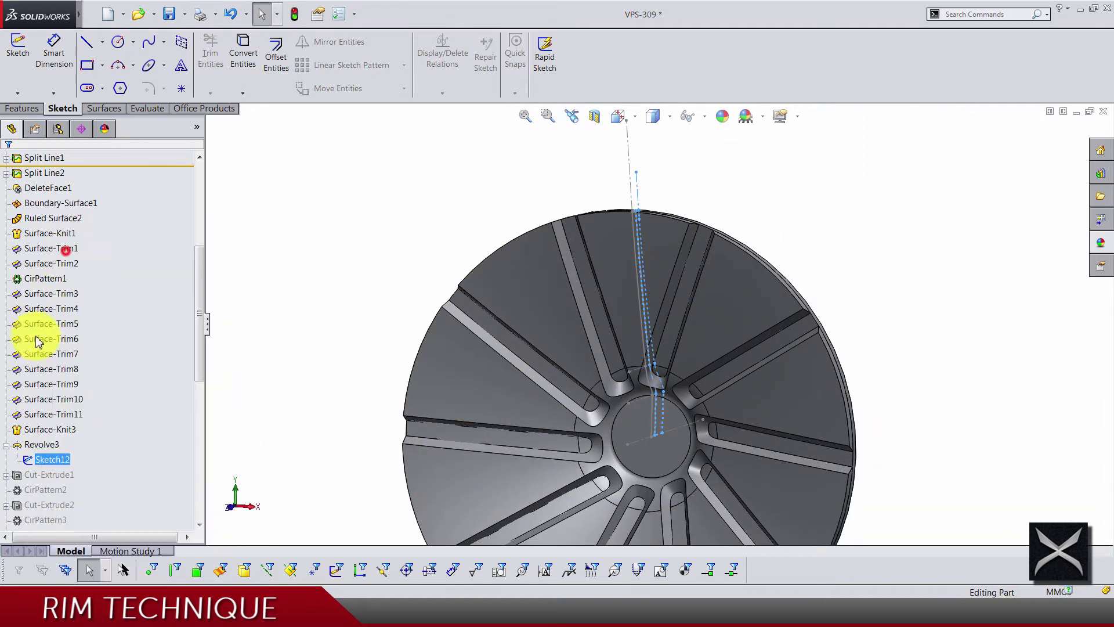
Unsuppress Cut-Extrude1 to cut the first slot through the disc behind the spokes.
right_click(40, 464)
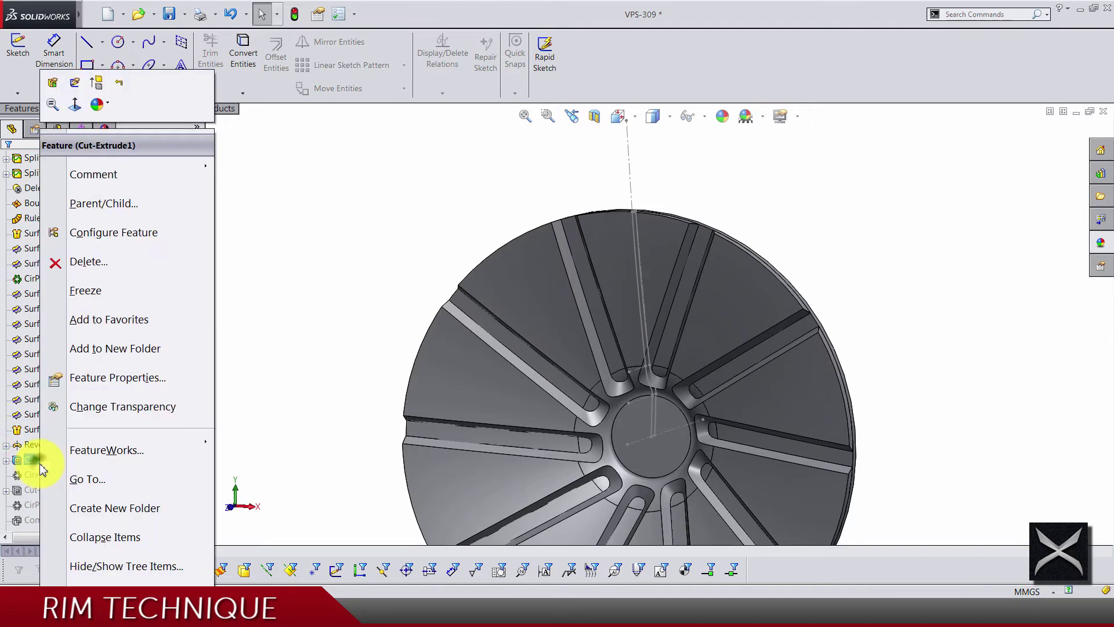
click(104, 95)
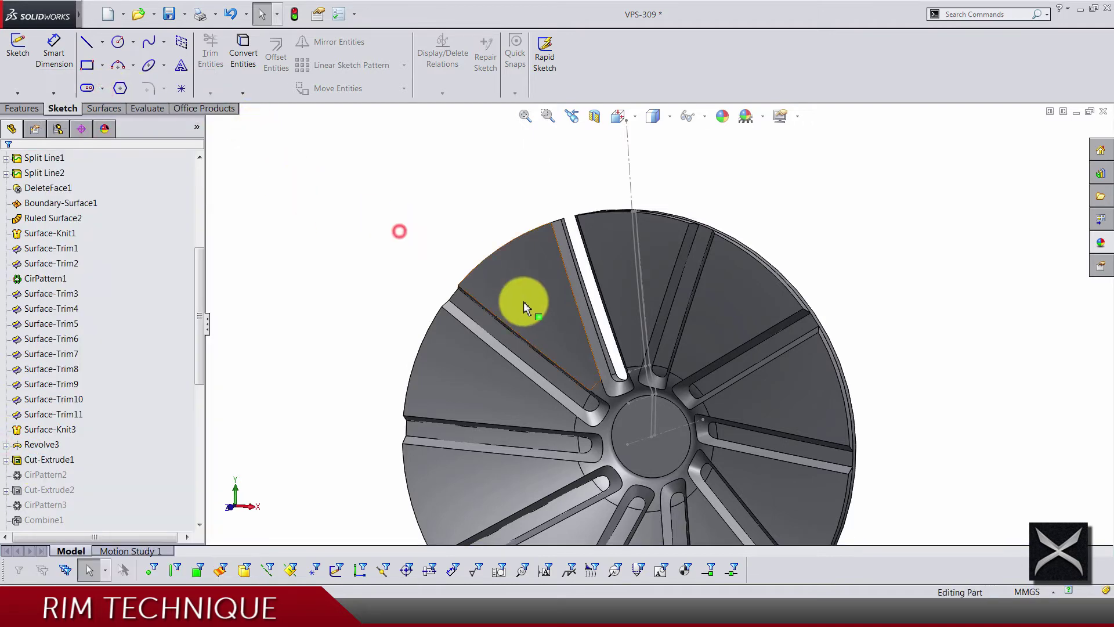
middle_drag(522, 303, 625, 242)
right_click(623, 202)
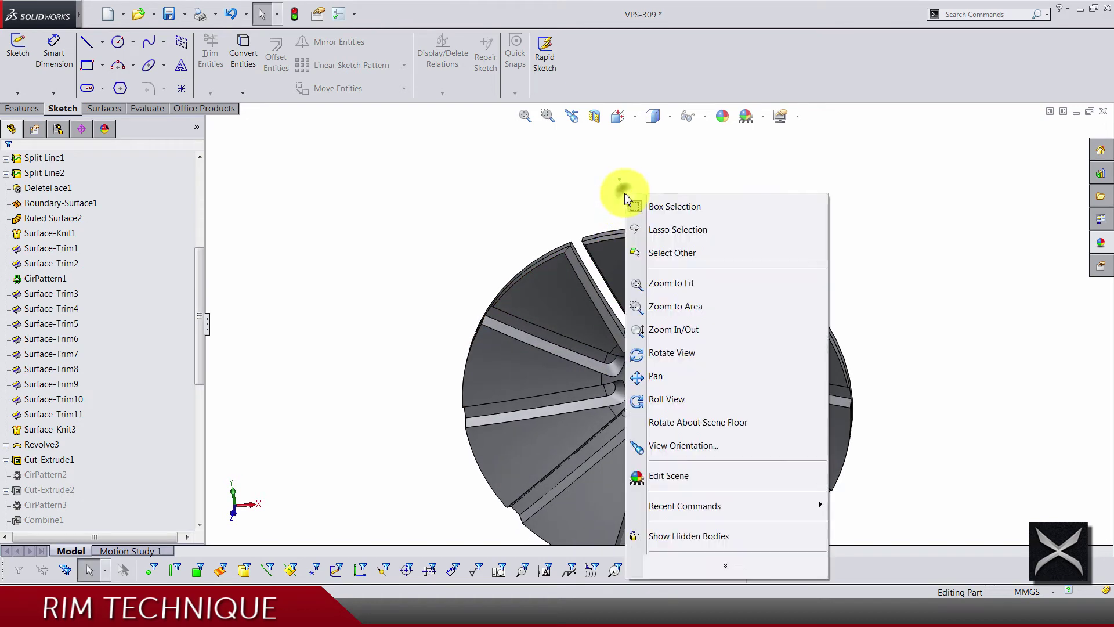
Hide Sketch2, the profile sketch under Revolve2.
click(82, 279)
scroll(82, 278, up, 5)
click(46, 279)
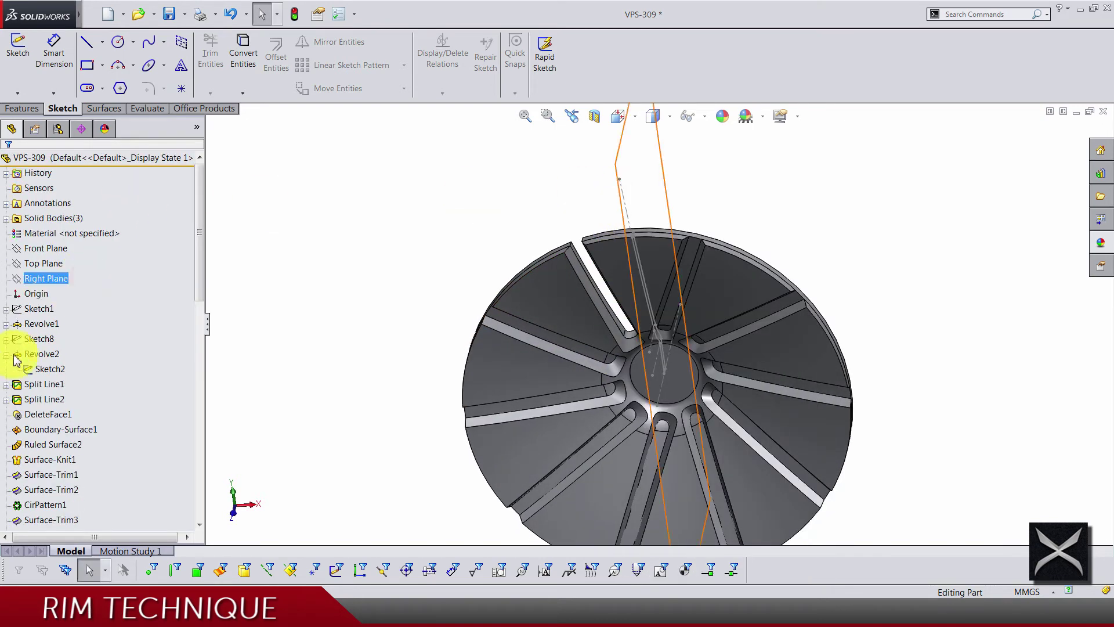
right_click(36, 367)
click(40, 251)
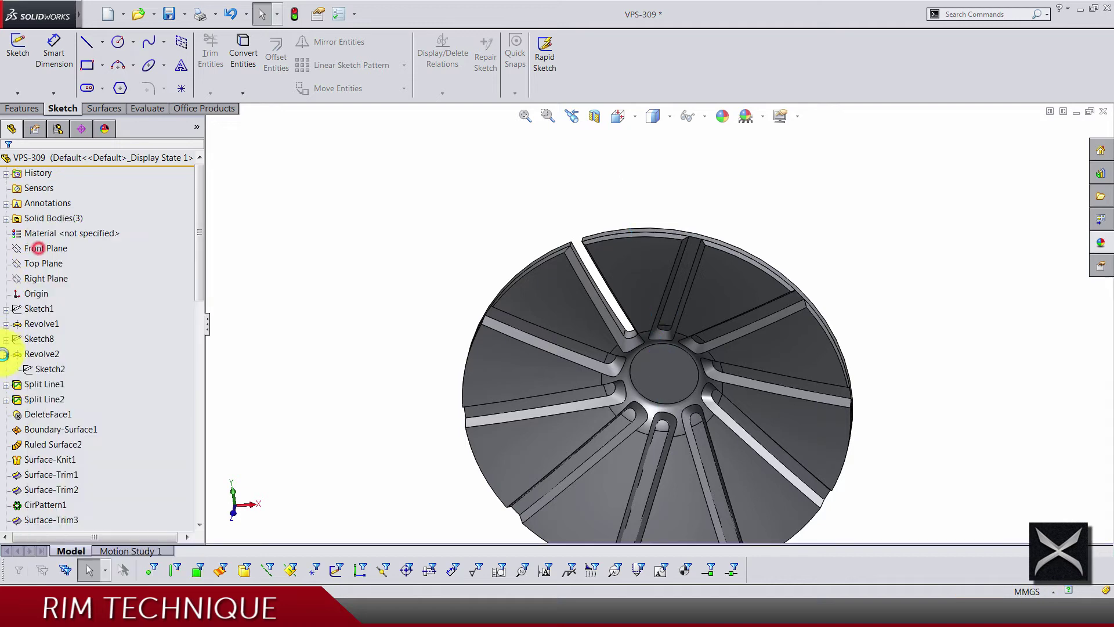
scroll(641, 313, down, 10)
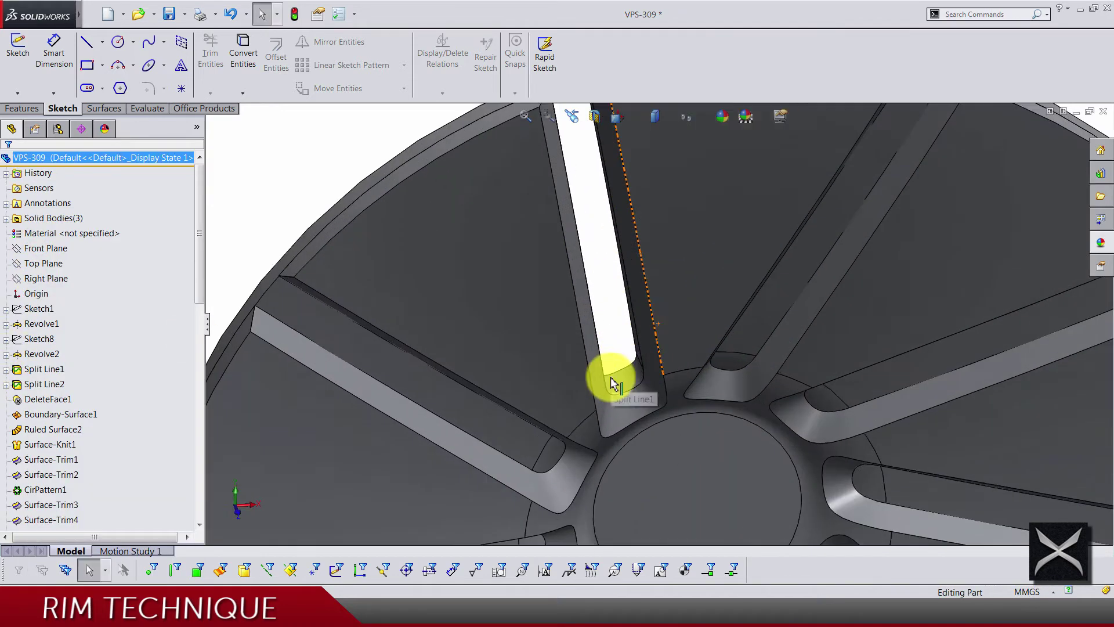
Select a wall face of the Cut-Extrude1 slot to inspect how the cut passes through the back of the disc.
scroll(580, 401, up, 8)
click(551, 373)
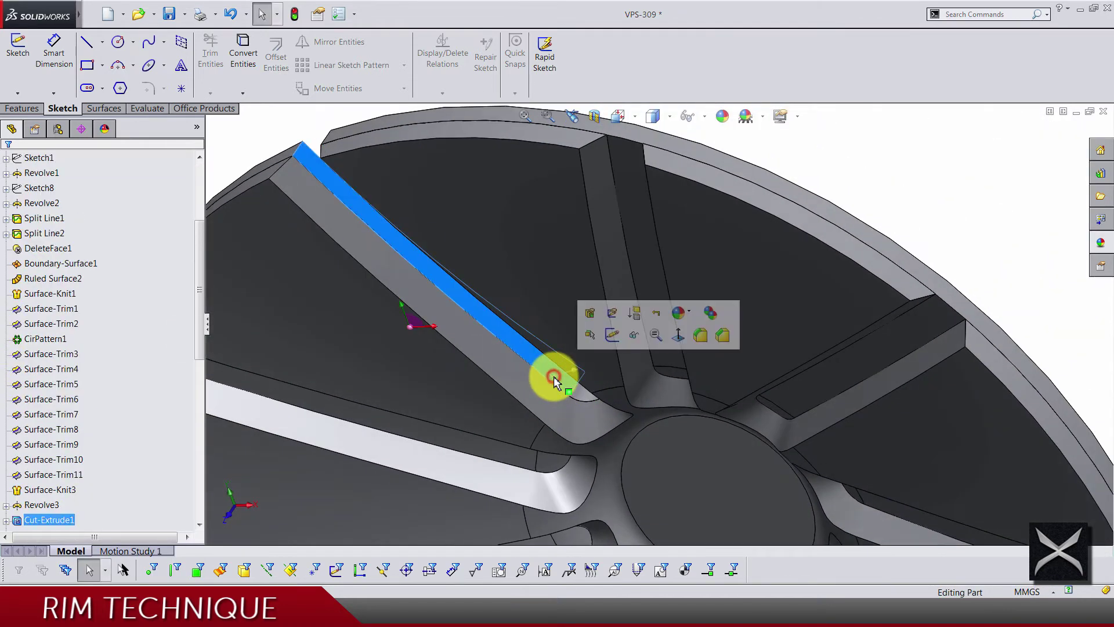
click(449, 201)
scroll(502, 308, down, 6)
scroll(87, 447, down, 10)
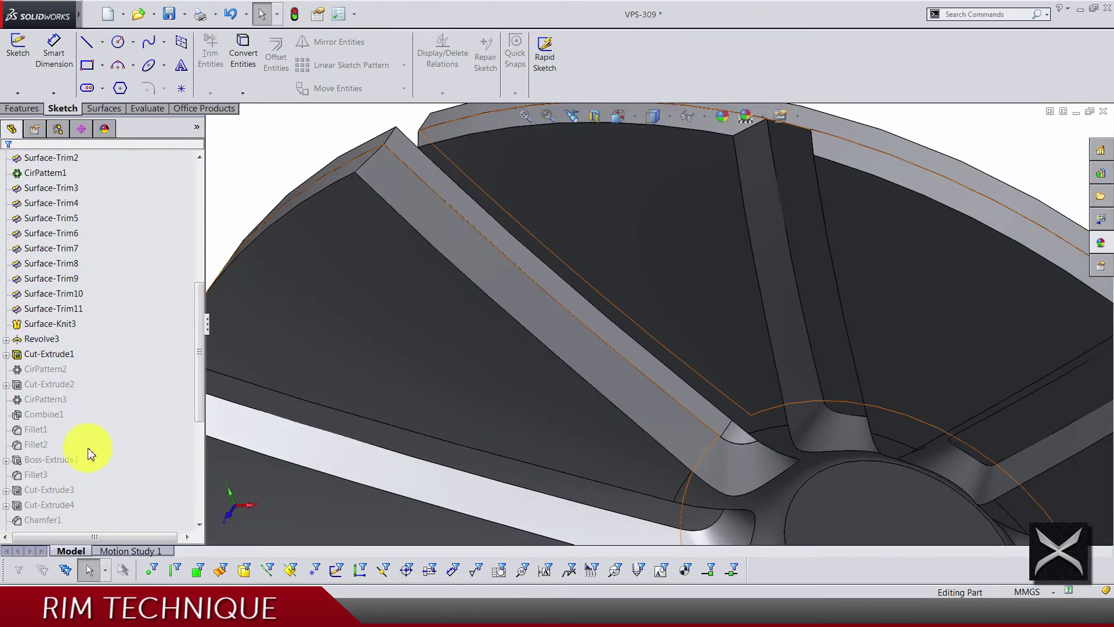
Select Sketch11 under Split Line2 and compare its outline with the open slot in the disc.
scroll(90, 454, up, 4)
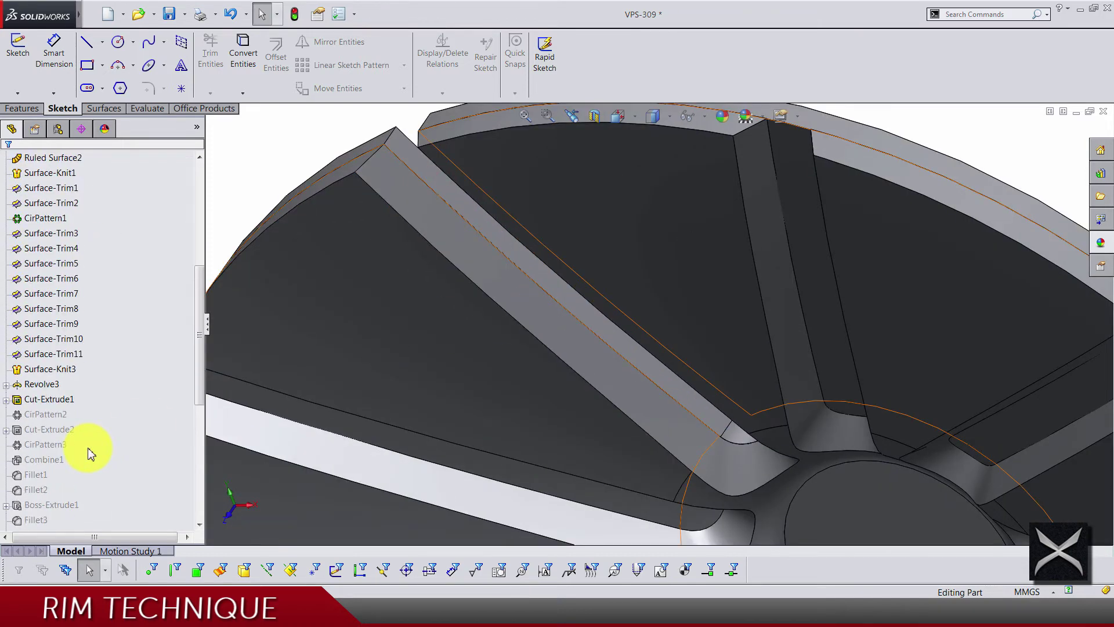
scroll(325, 391, up, 8)
scroll(92, 353, up, 5)
click(14, 340)
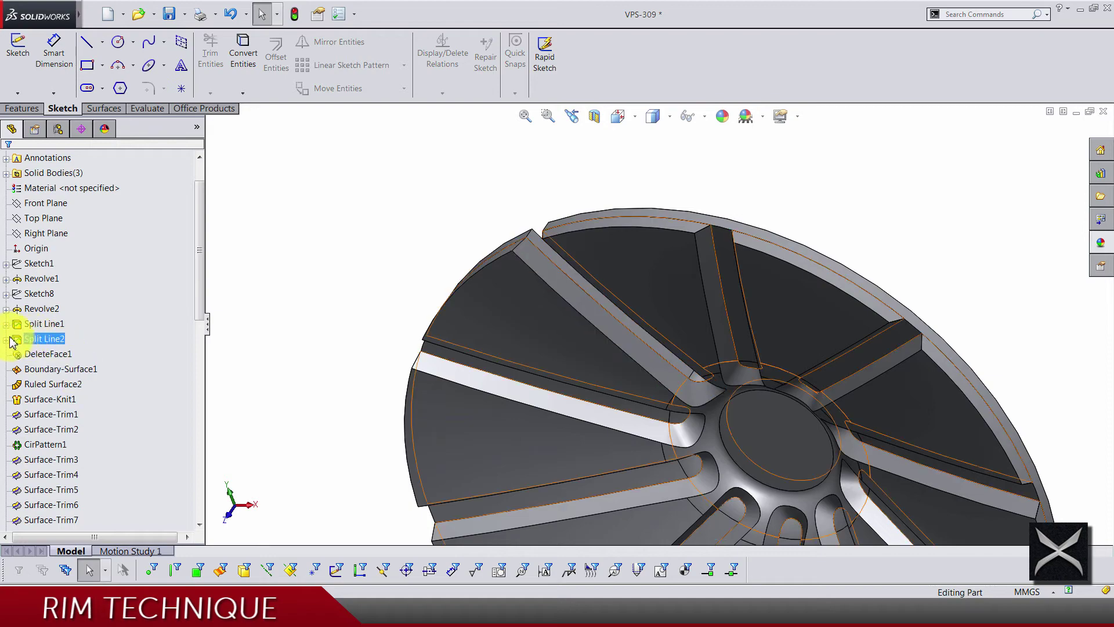
click(7, 339)
click(52, 353)
mouse_move(375, 365)
middle_down()
mouse_move(449, 313)
mouse_move(417, 323)
mouse_move(329, 435)
mouse_move(403, 443)
mouse_move(453, 379)
mouse_move(405, 442)
mouse_move(482, 301)
middle_up()
click(483, 302)
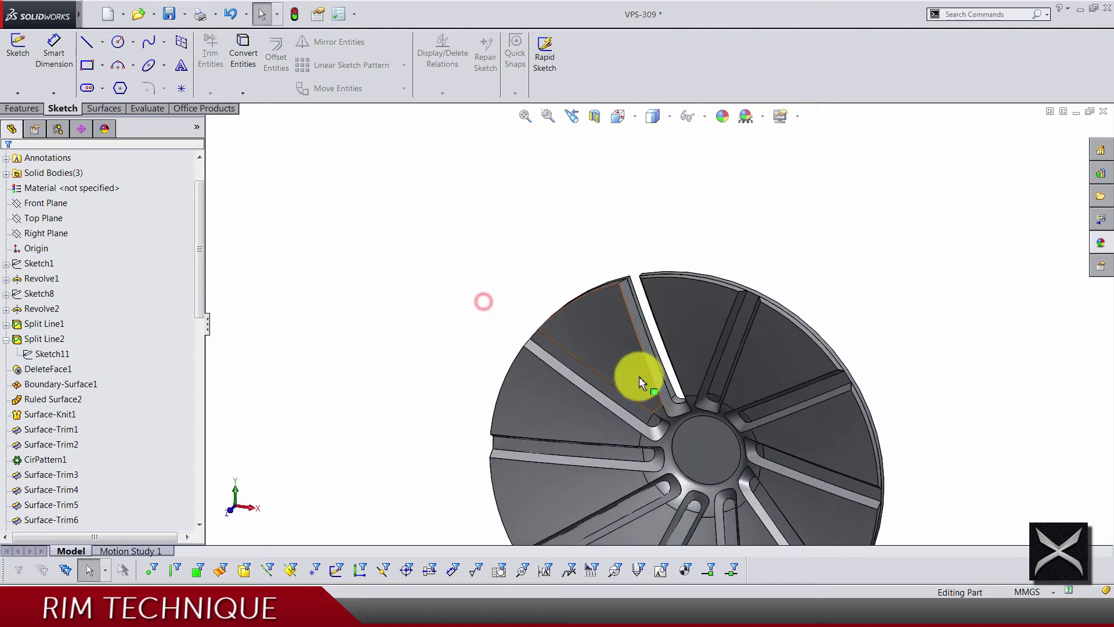
scroll(659, 354, down, 5)
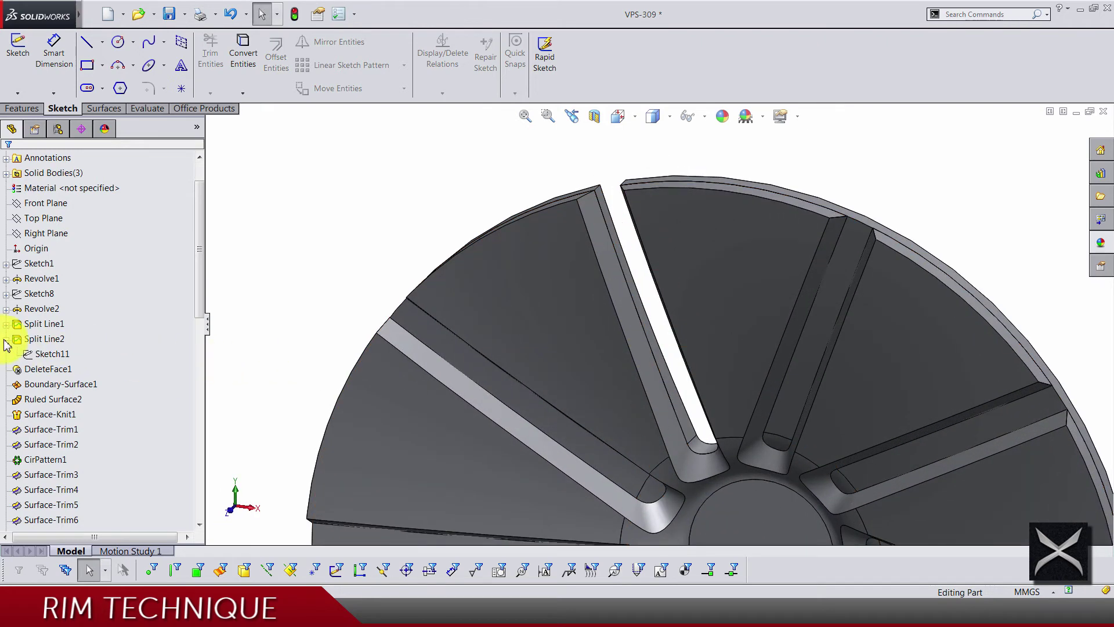
View the disc from the side and select the sloped back face of Revolve3 to examine the body behind the spokes.
scroll(609, 354, up, 2)
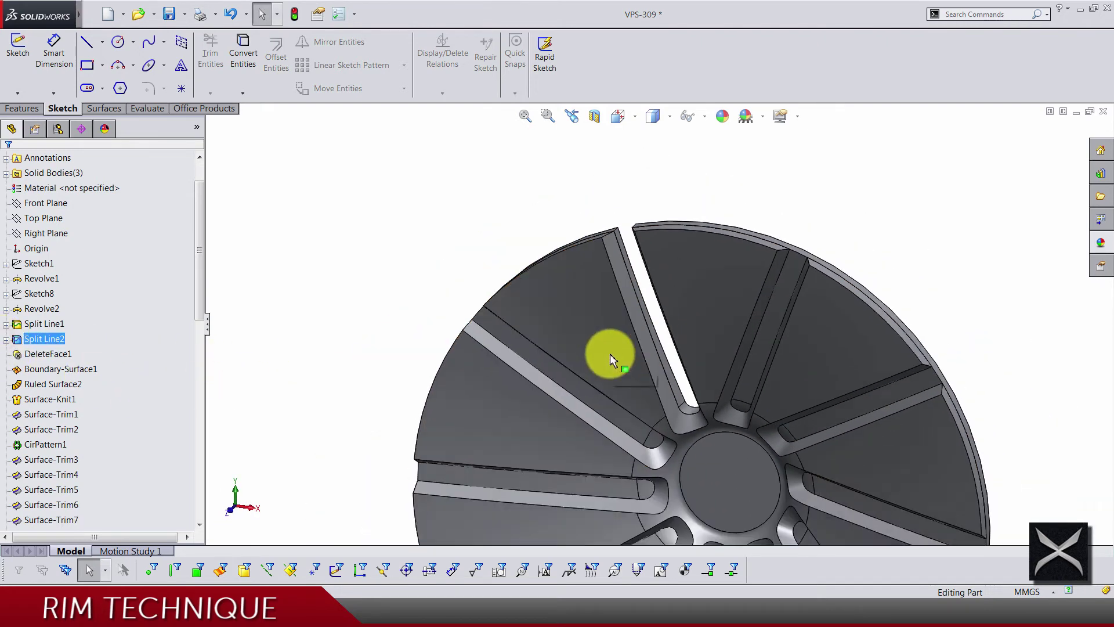
scroll(683, 394, up, 4)
middle_drag(686, 402, 629, 378)
scroll(671, 384, down, 3)
click(630, 377)
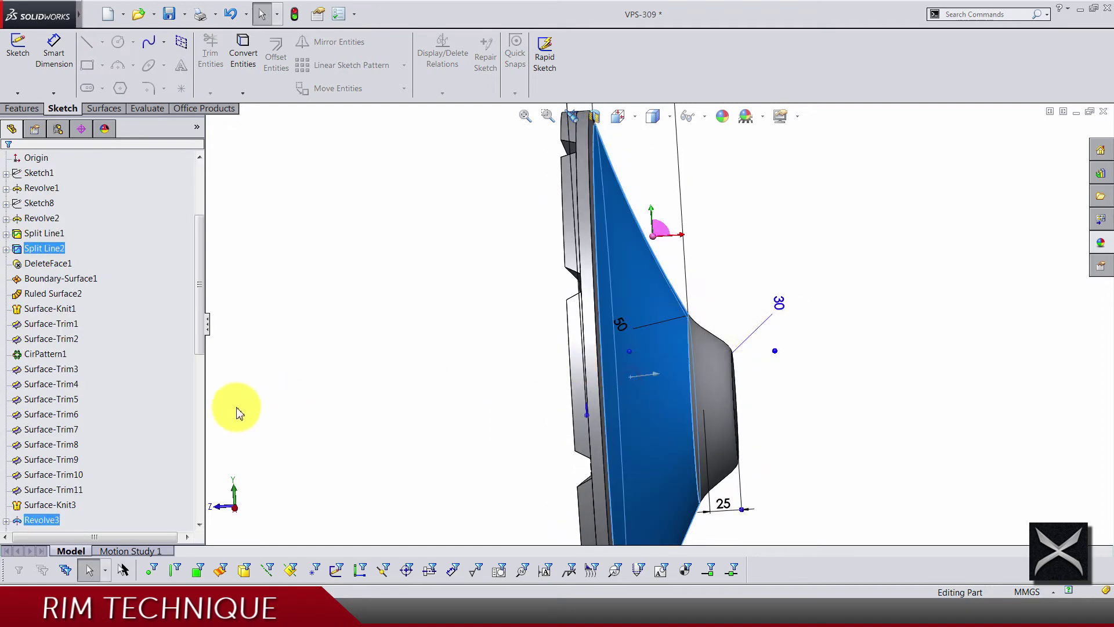
scroll(180, 419, down, 2)
click(338, 299)
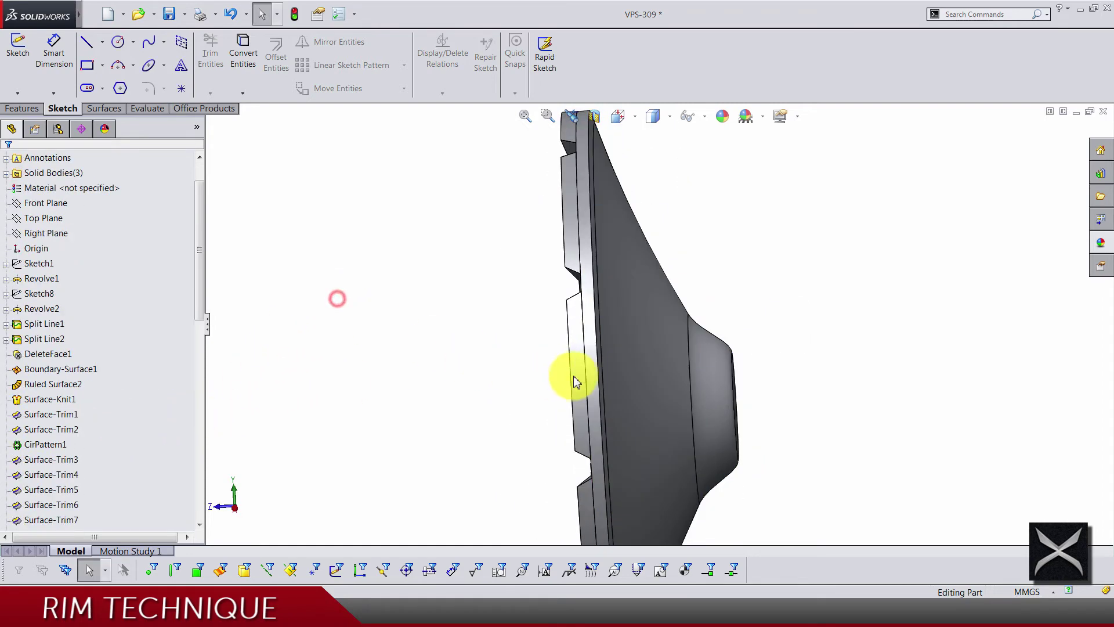
List the solid bodies and select Revolve1, Surface-Knit3 and Cut-Extrude1 one by one to identify each body.
scroll(571, 375, up, 3)
scroll(184, 344, up, 1)
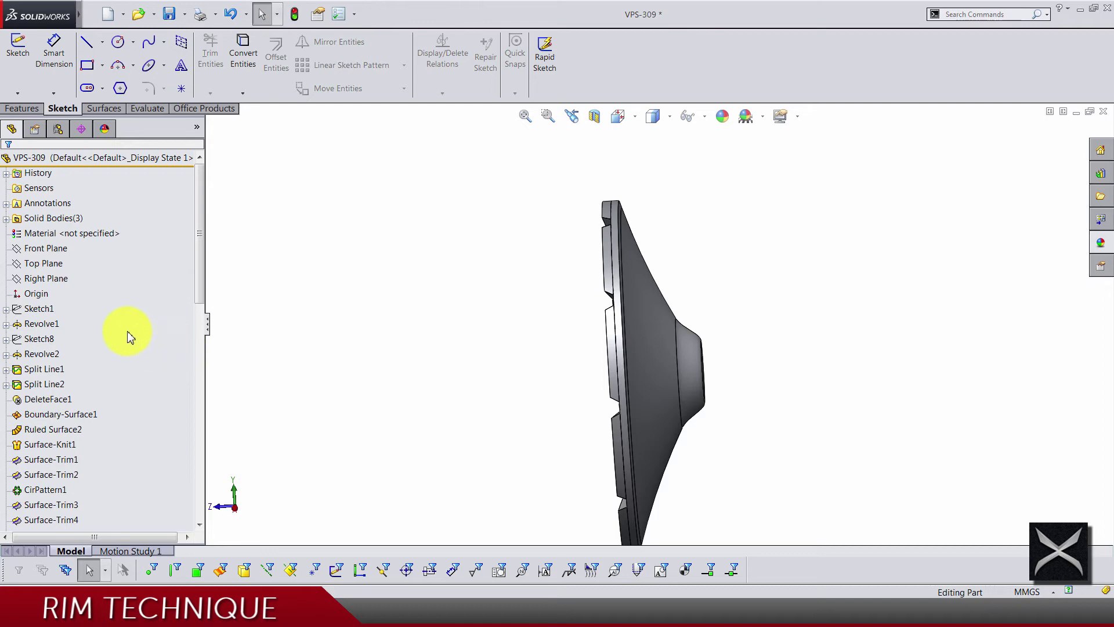
click(6, 218)
click(29, 232)
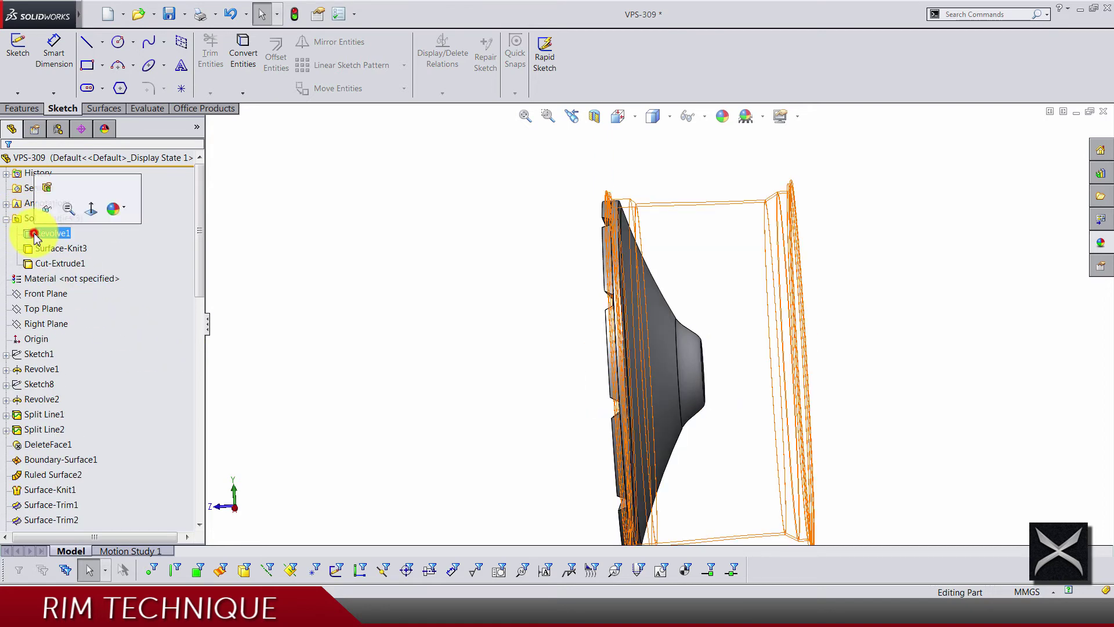
click(332, 297)
click(51, 248)
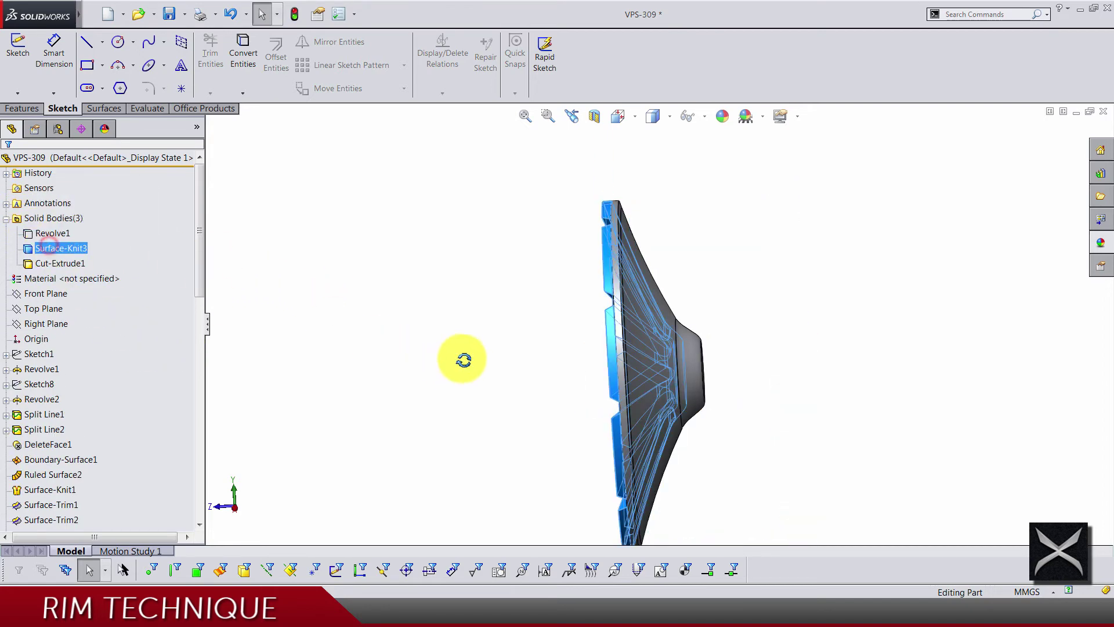
middle_drag(463, 360, 410, 385)
click(364, 371)
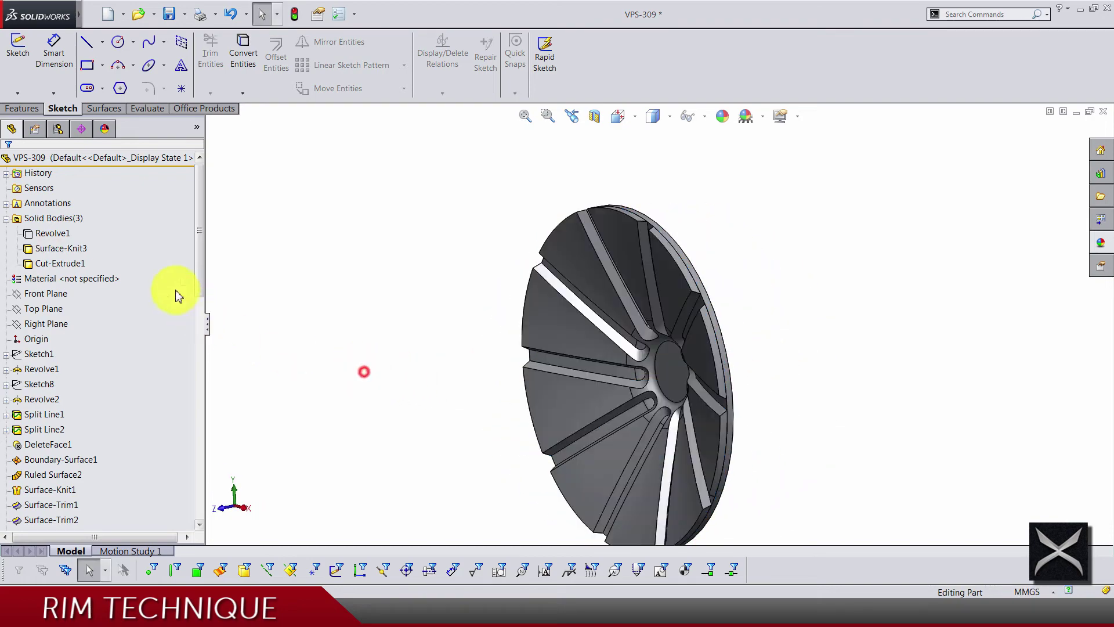
click(88, 267)
middle_drag(567, 435, 629, 435)
click(324, 398)
Unsuppress CirPattern2 to repeat the slot cut around the hub.
scroll(142, 385, down, 8)
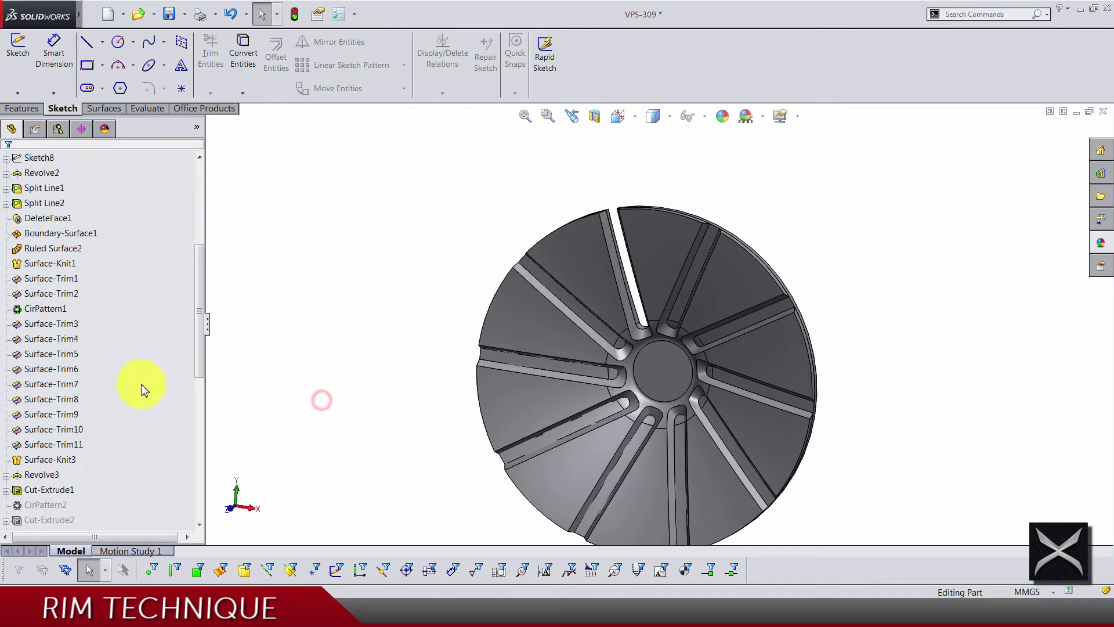
right_click(46, 369)
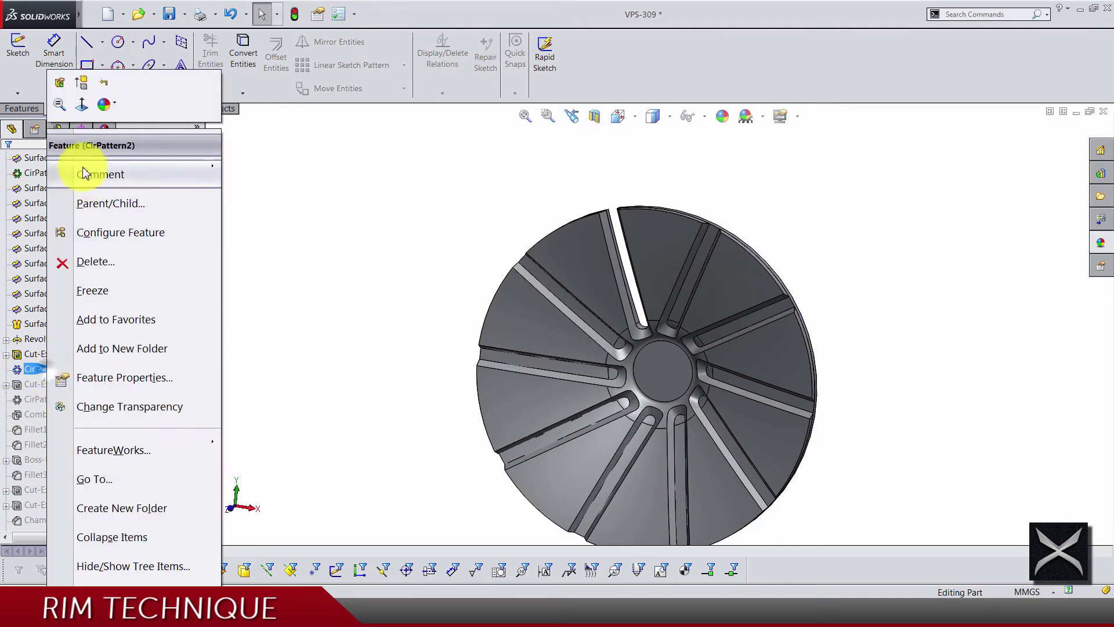
click(82, 82)
click(371, 315)
middle_drag(529, 373, 371, 383)
Unsuppress Cut-Extrude2 and CirPattern3 to remove the disc wedges between all the spoke pairs.
click(45, 400)
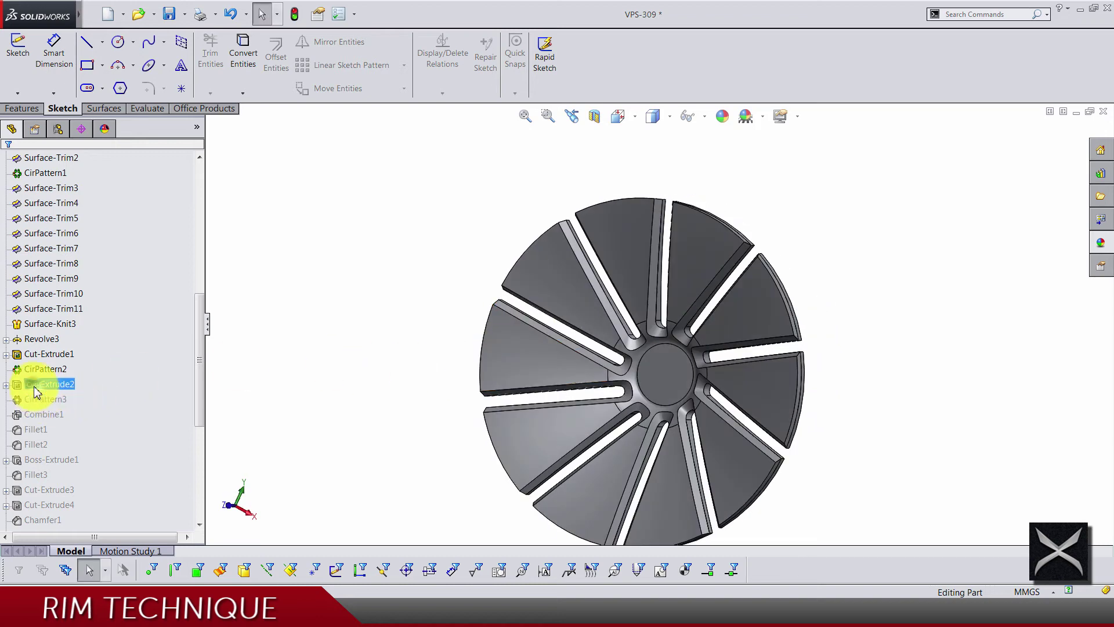
right_click(35, 386)
click(93, 85)
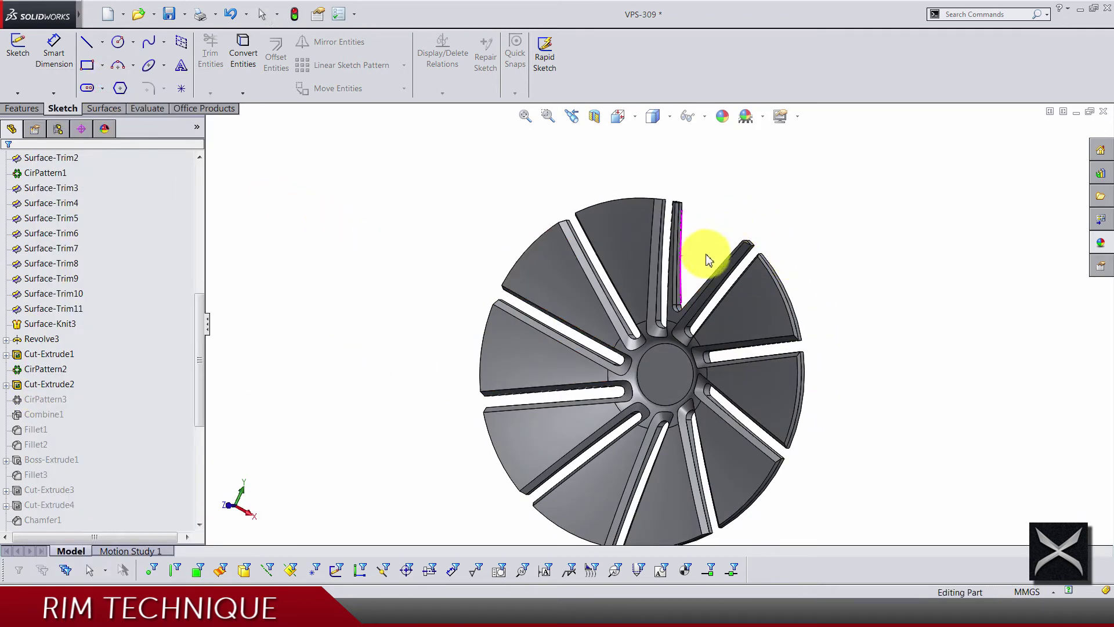
right_click(30, 406)
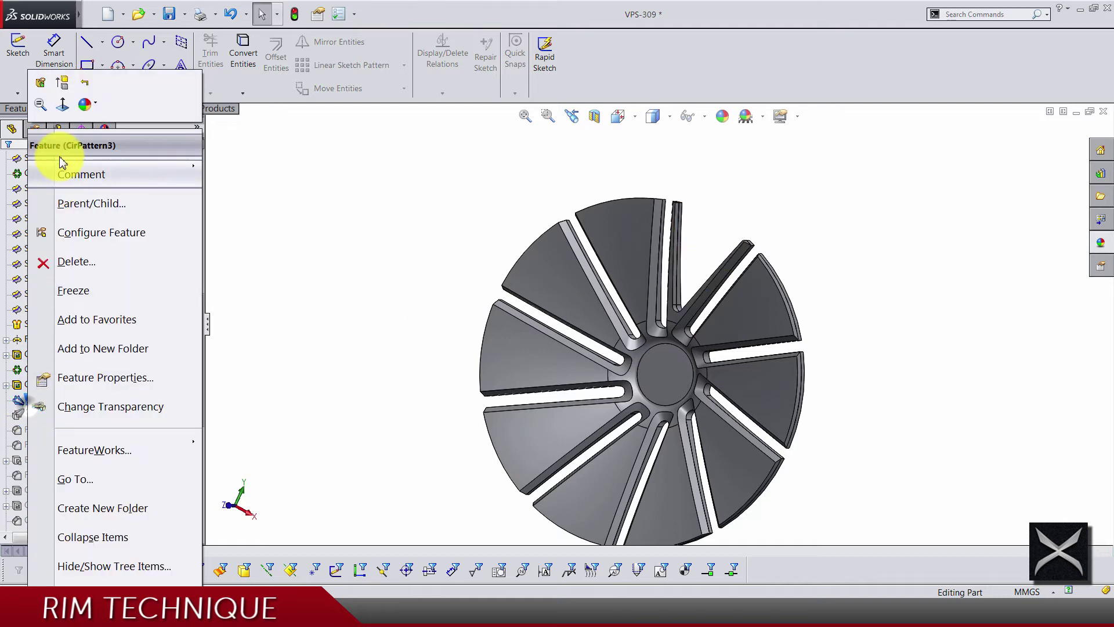
click(64, 81)
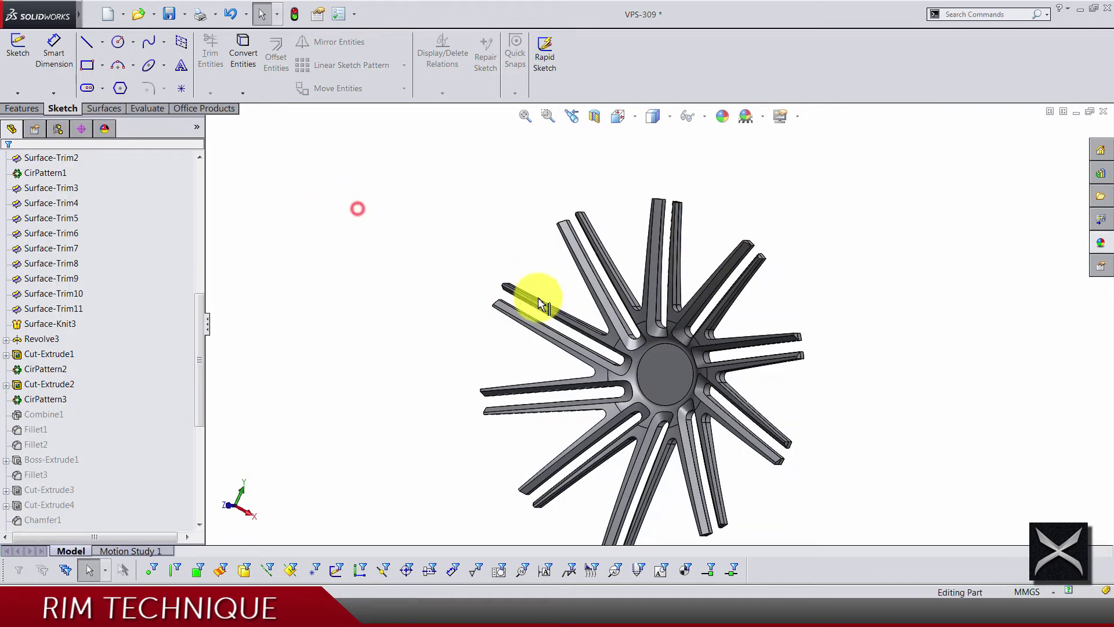
middle_drag(613, 320, 540, 363)
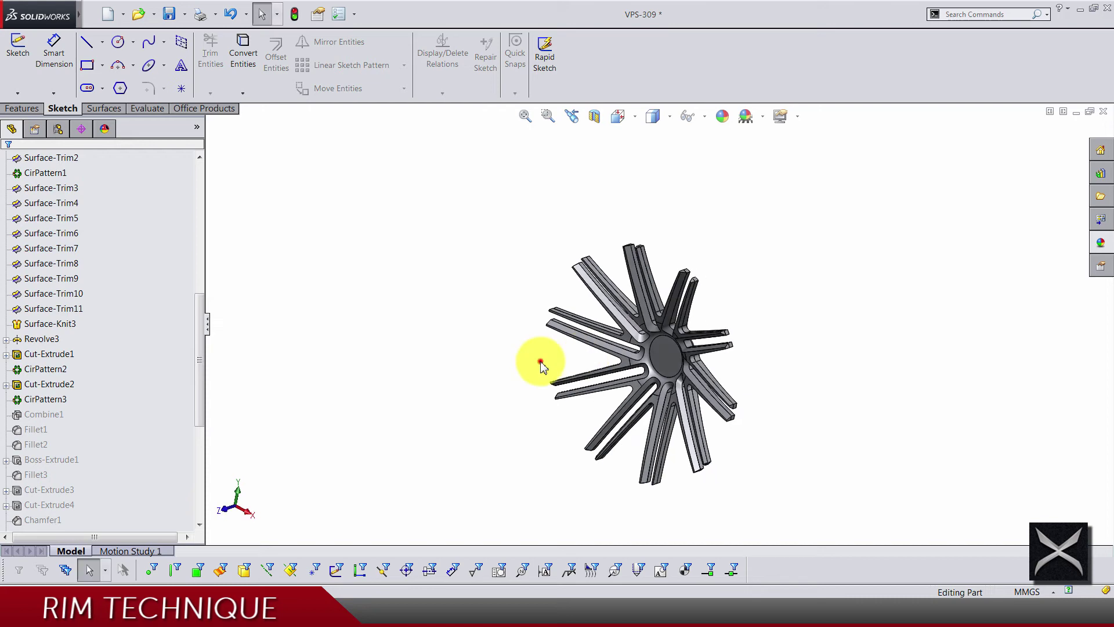
Unsuppress Combine1 to merge the rim and spoke bodies into one wheel.
right_click(36, 418)
click(65, 82)
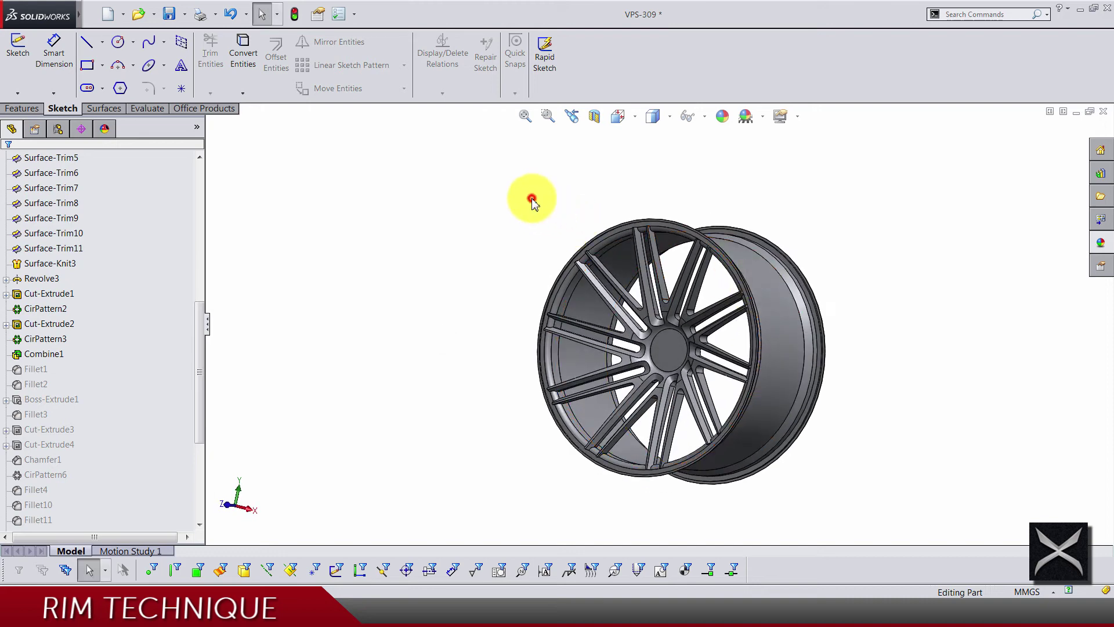
middle_click(664, 326)
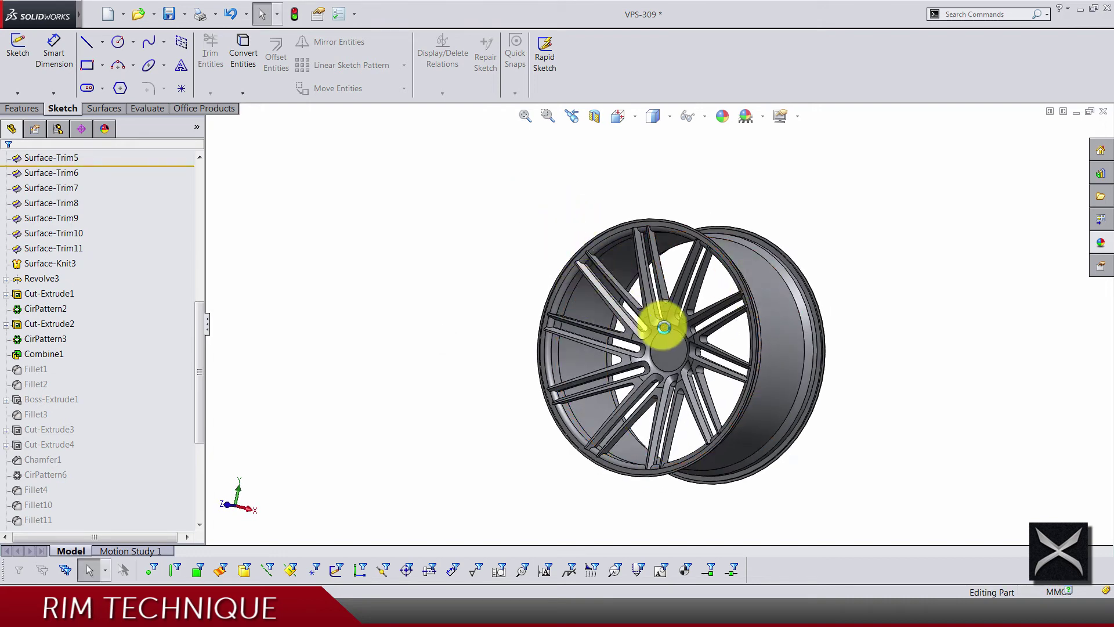
middle_drag(670, 347, 632, 346)
scroll(633, 352, down, 2)
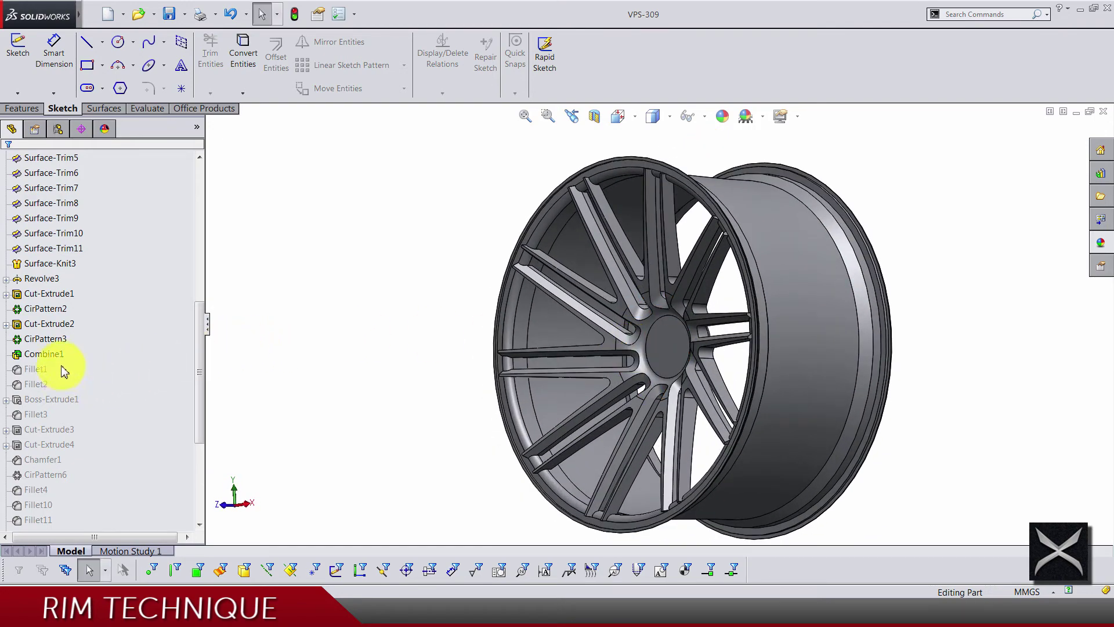
Unsuppress Fillet1 and Fillet2 together.
click(41, 346)
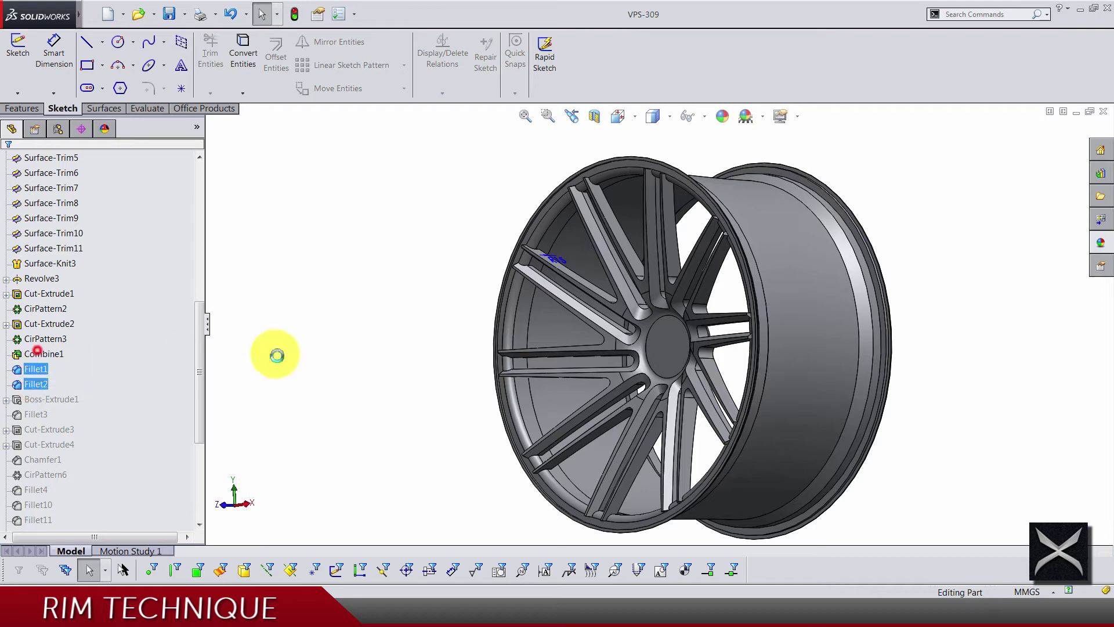
click(347, 328)
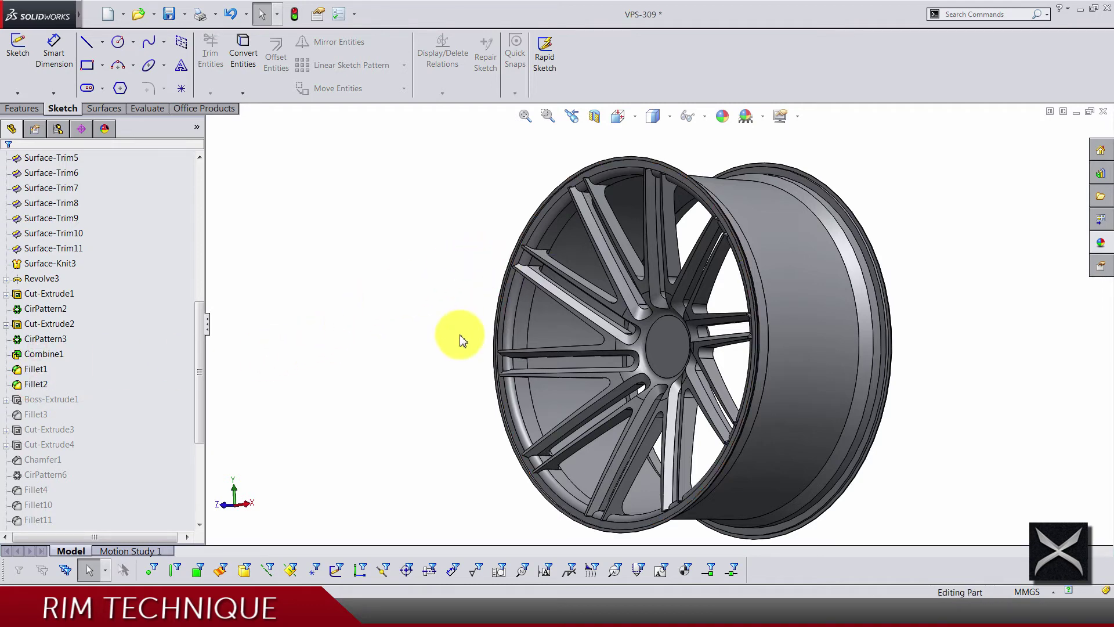
Turn the wheel around and examine the spokes and hub from the rear through the barrel.
scroll(511, 337, up, 3)
middle_drag(545, 340, 813, 197)
scroll(709, 295, down, 5)
mouse_move(726, 323)
middle_down()
mouse_move(739, 293)
mouse_move(743, 310)
middle_up()
middle_drag(664, 330, 708, 308)
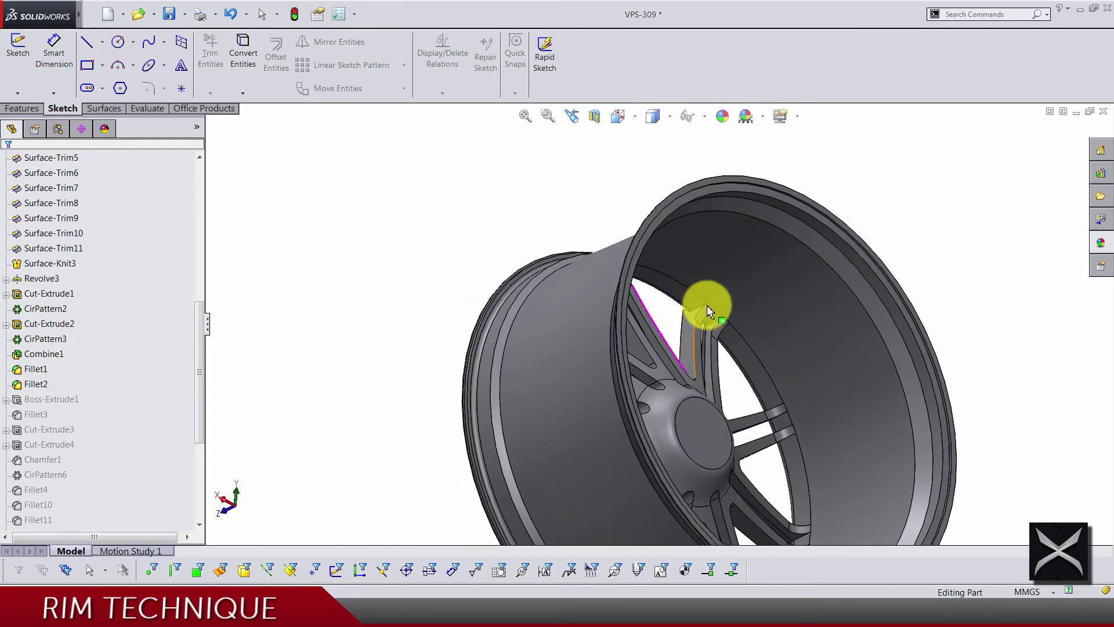
scroll(698, 335, down, 5)
scroll(616, 380, up, 5)
Examine the rounded spoke ends up close where they meet the rim lip, and return to the whole wheel front.
middle_drag(617, 380, 674, 281)
scroll(545, 270, down, 5)
scroll(604, 290, down, 3)
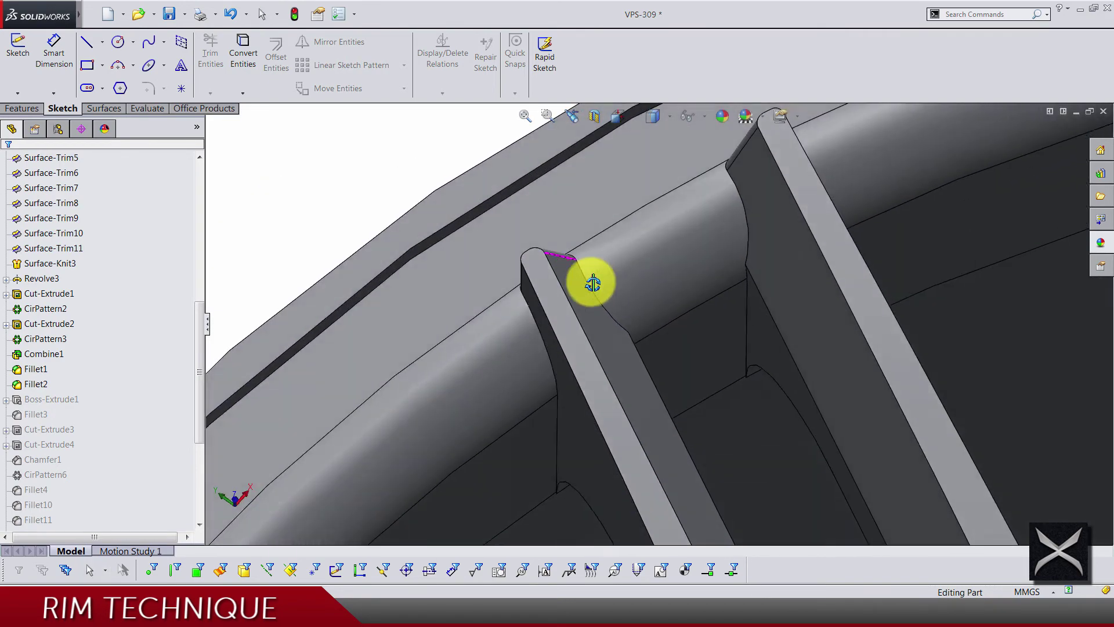
scroll(569, 270, down, 4)
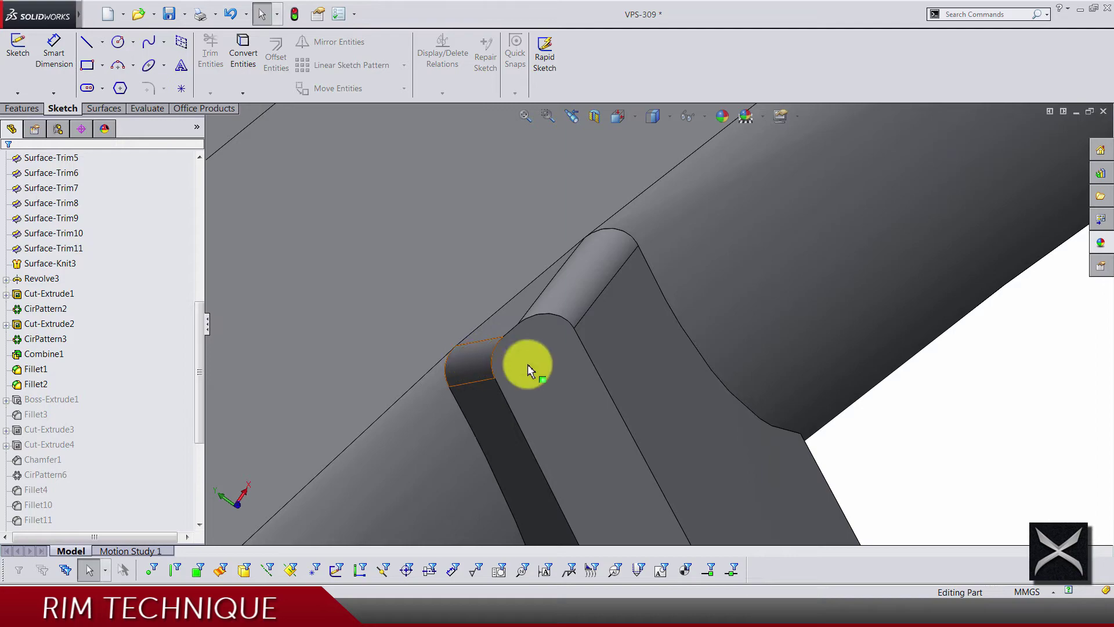
scroll(719, 402, up, 10)
middle_drag(737, 455, 732, 325)
scroll(731, 423, down, 3)
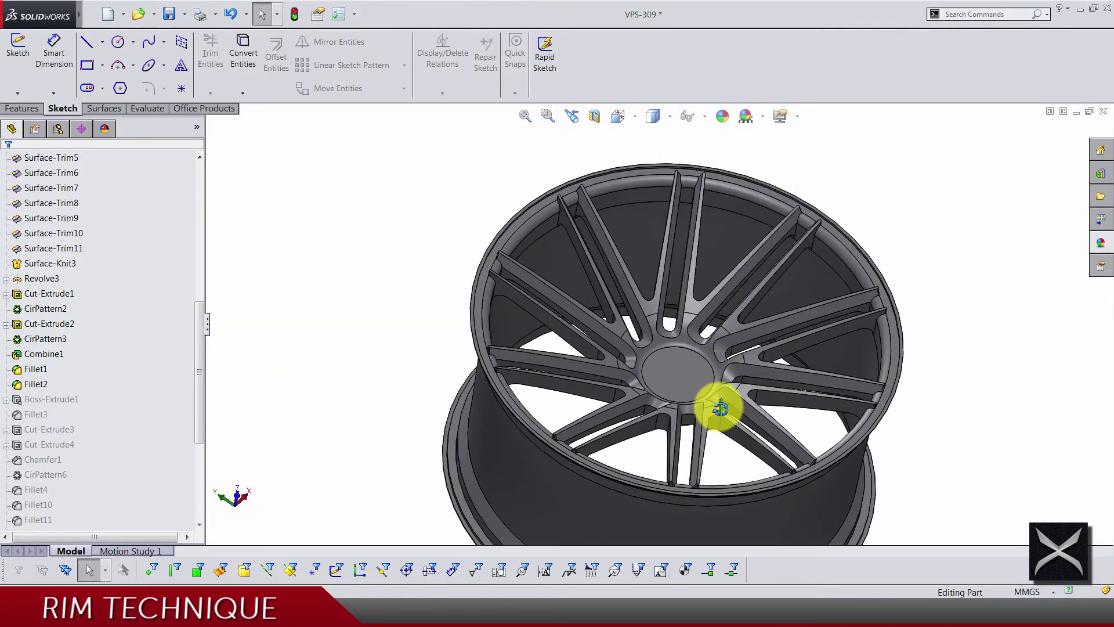
Unsuppress Boss-Extrude1 to add the mounting boss behind the wheel's hub.
middle_drag(720, 408, 703, 395)
scroll(704, 395, down, 2)
scroll(55, 423, down, 2)
click(52, 353)
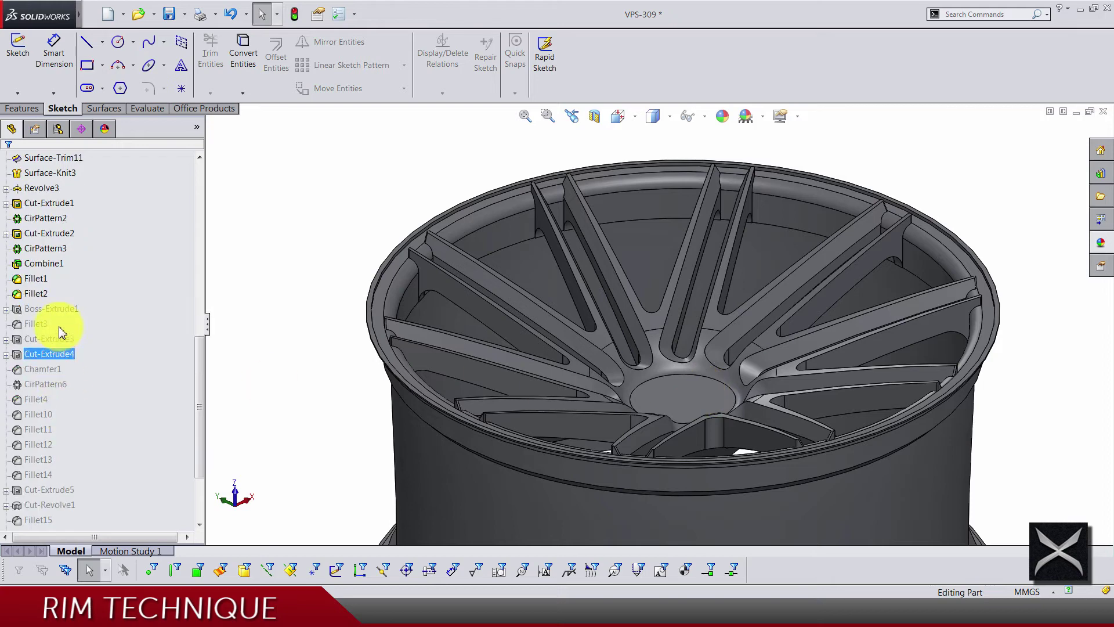
right_click(56, 312)
click(109, 90)
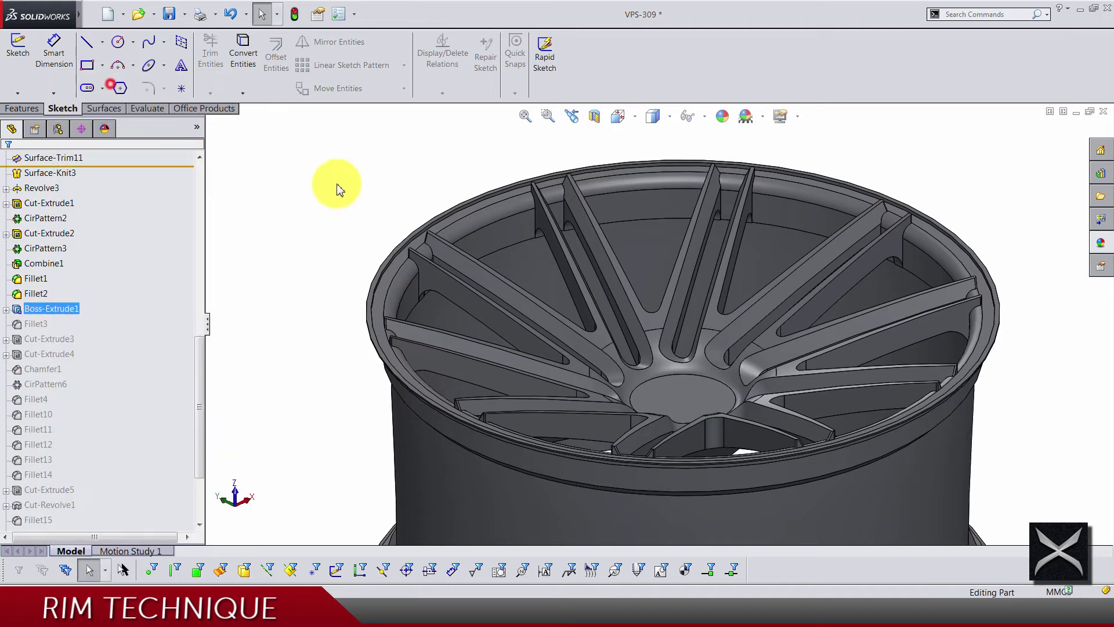
Examine the hub boss from the rear through the barrel, and return to an angled front view of the wheel.
scroll(631, 422, up, 3)
middle_drag(632, 423, 586, 189)
scroll(712, 432, up, 2)
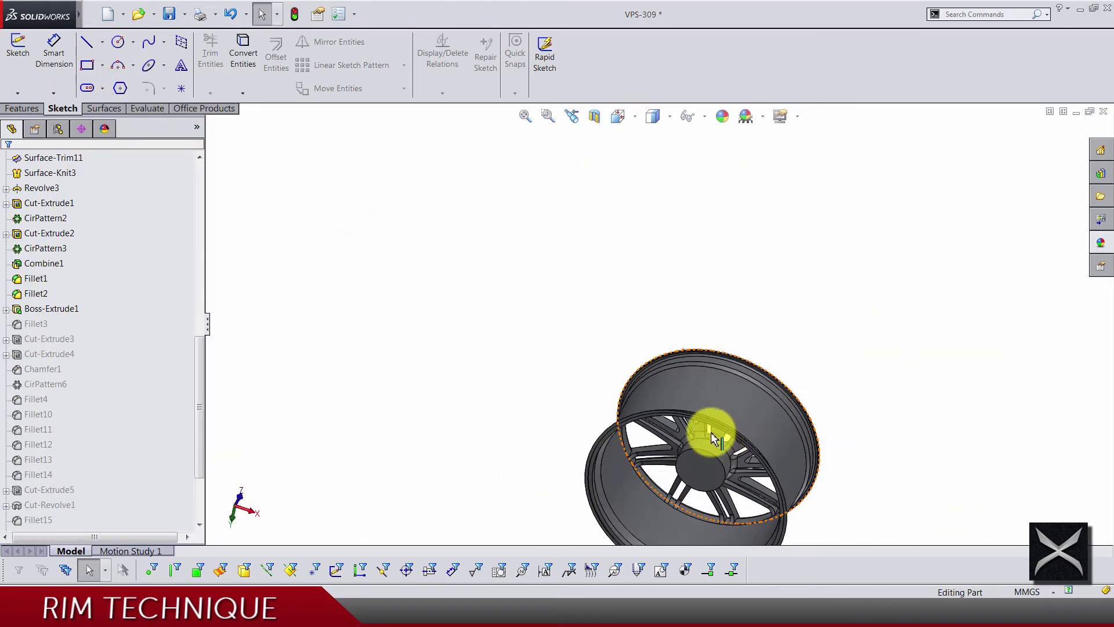
scroll(711, 432, down, 5)
click(685, 434)
scroll(574, 422, up, 4)
click(462, 179)
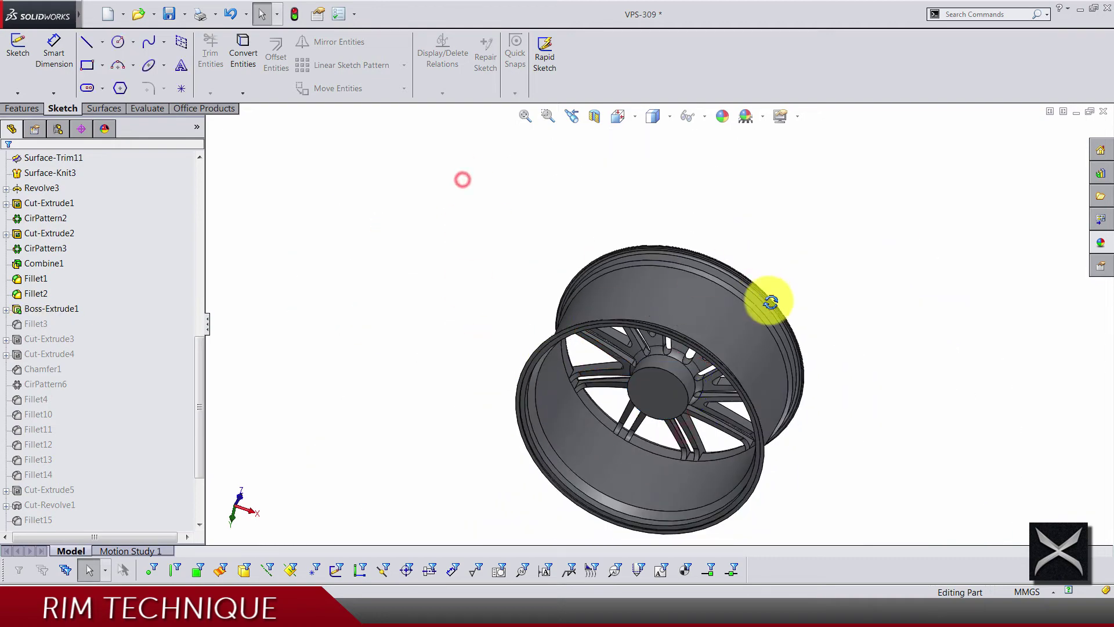
middle_drag(771, 302, 766, 524)
middle_drag(732, 343, 718, 485)
scroll(659, 337, down, 2)
middle_drag(659, 337, 598, 379)
Unsuppress Fillet3 and check which spoke edges it rounds by highlighting the feature on the wheel.
right_click(32, 328)
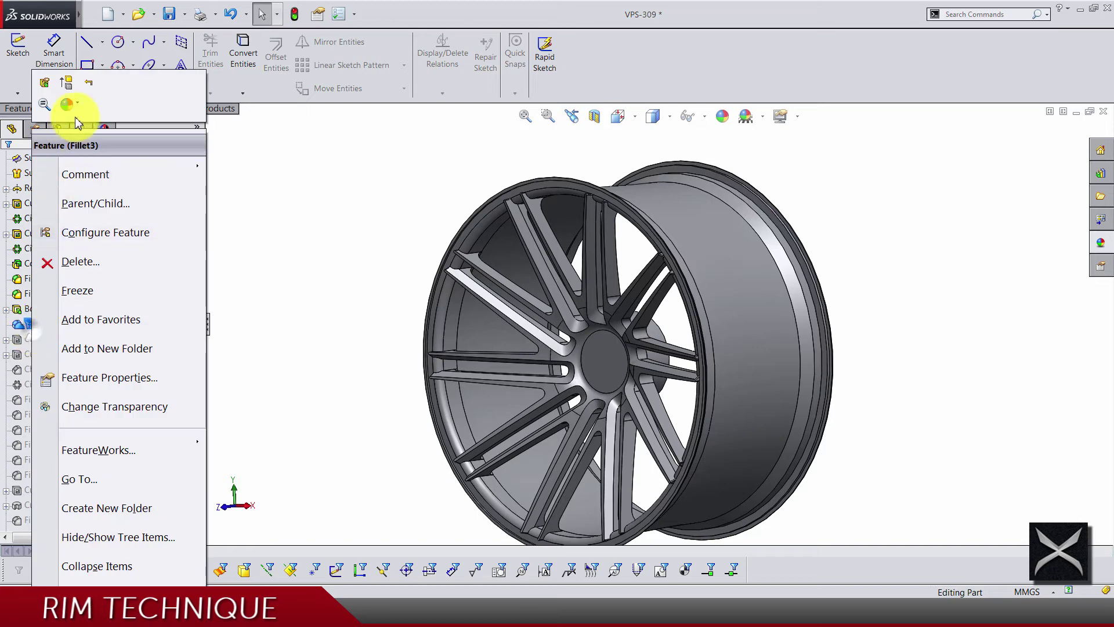
click(67, 83)
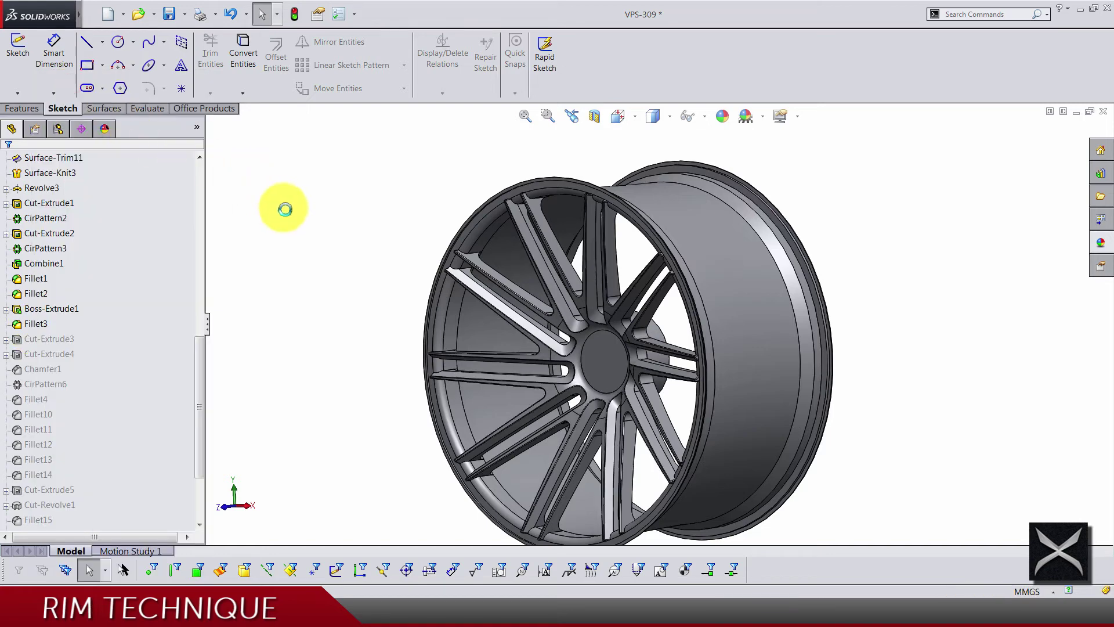
click(35, 323)
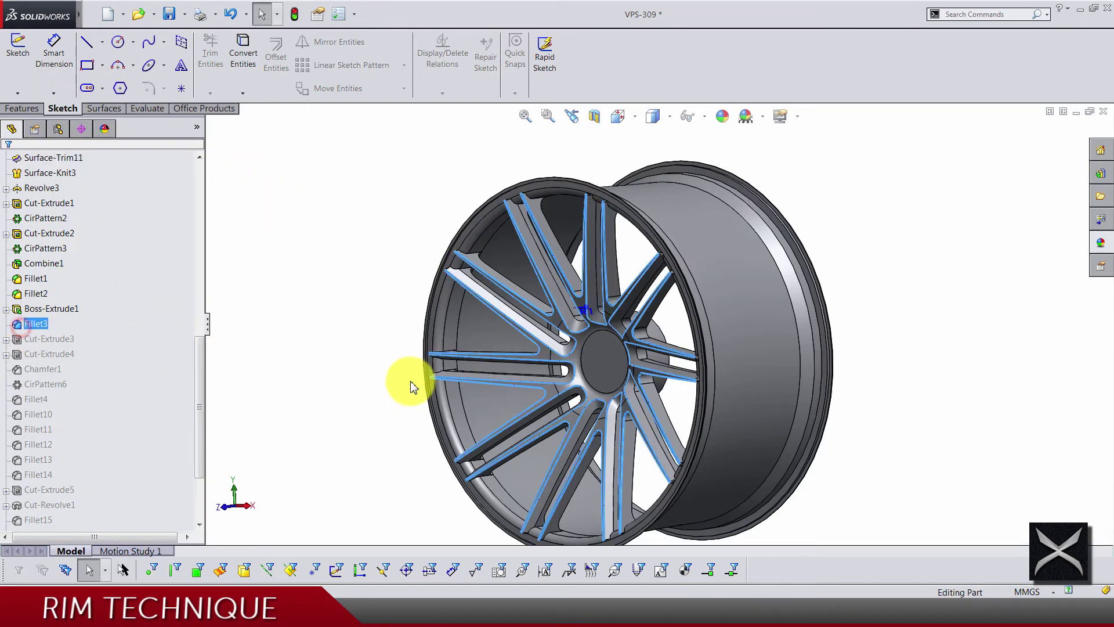
middle_drag(360, 389, 552, 256)
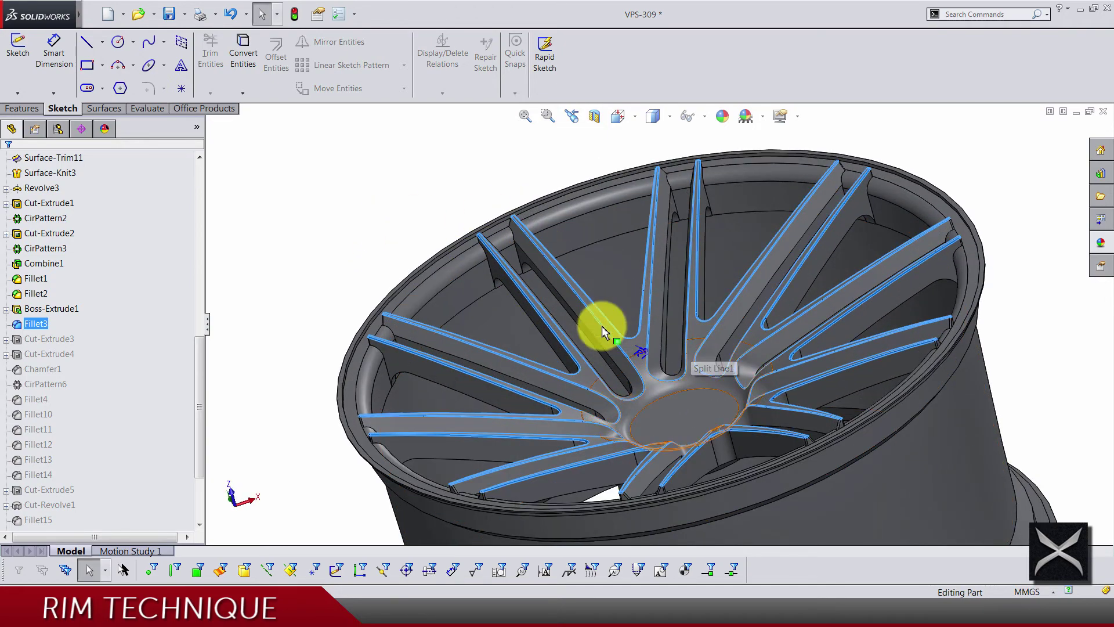
scroll(516, 255, down, 4)
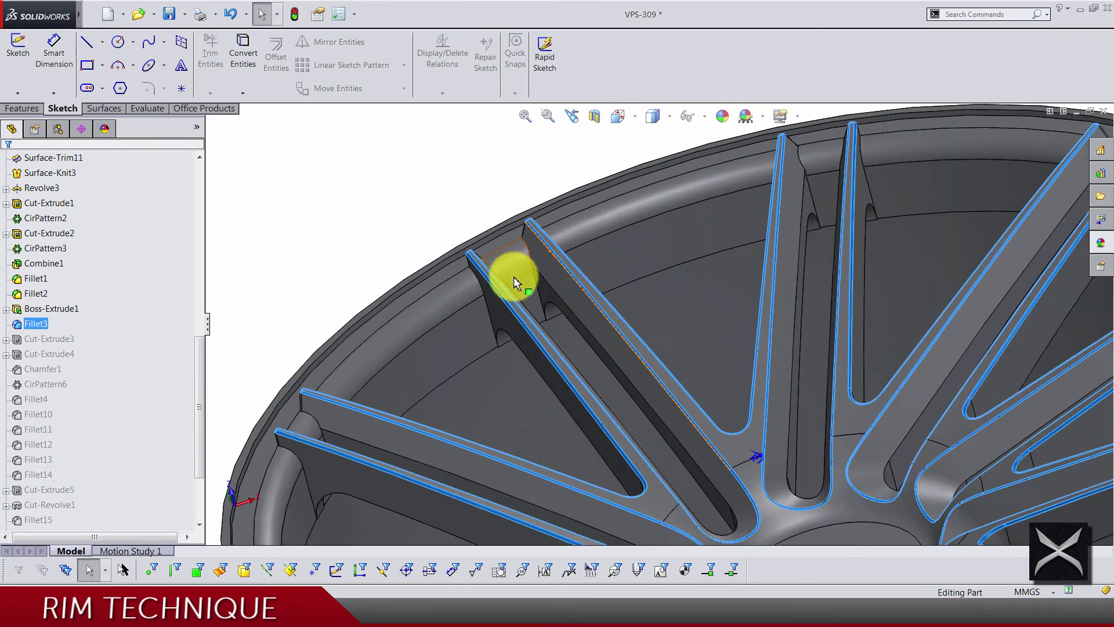
scroll(636, 353, up, 5)
scroll(655, 364, up, 3)
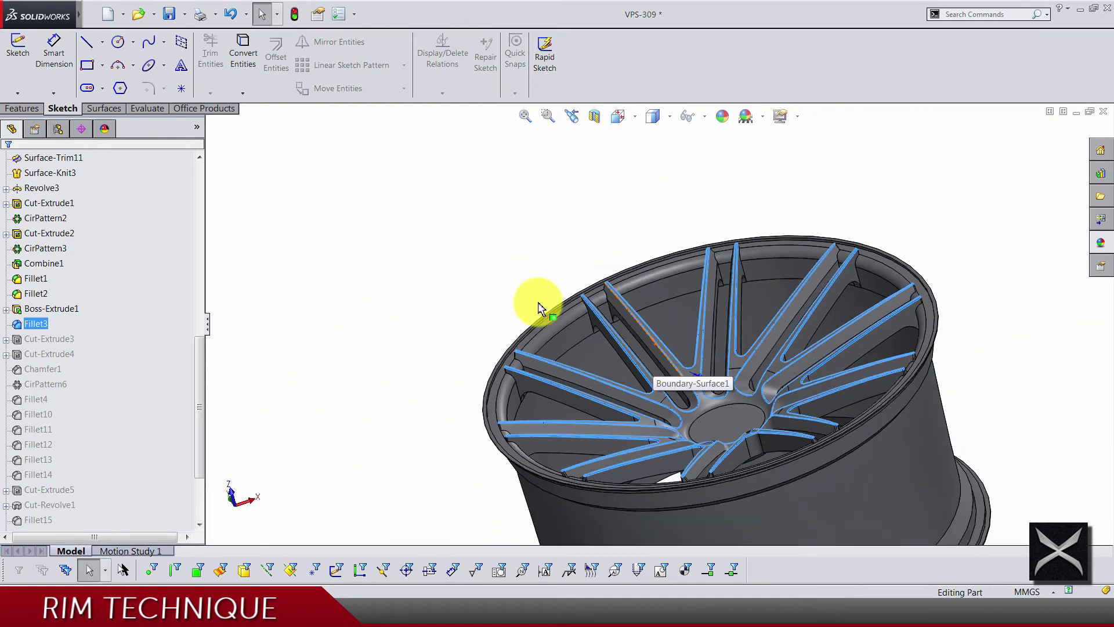
click(483, 277)
Unsuppress Cut-Extrude3 to cut the first lug hole in the hub, and inspect the cut's sketch up close.
right_click(67, 342)
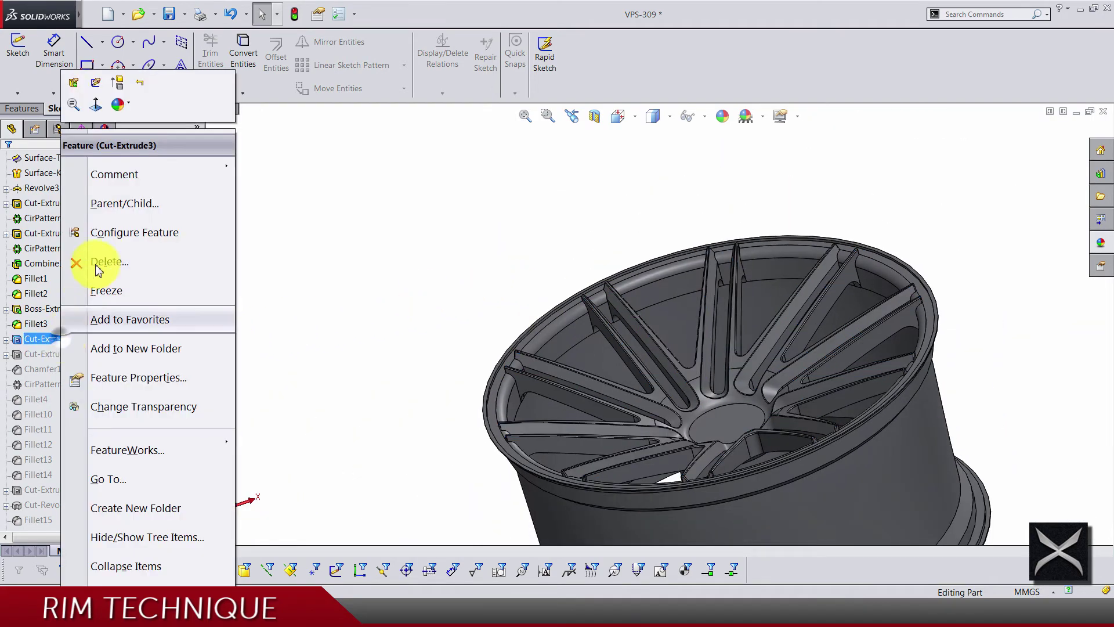
click(120, 93)
middle_drag(932, 362, 938, 477)
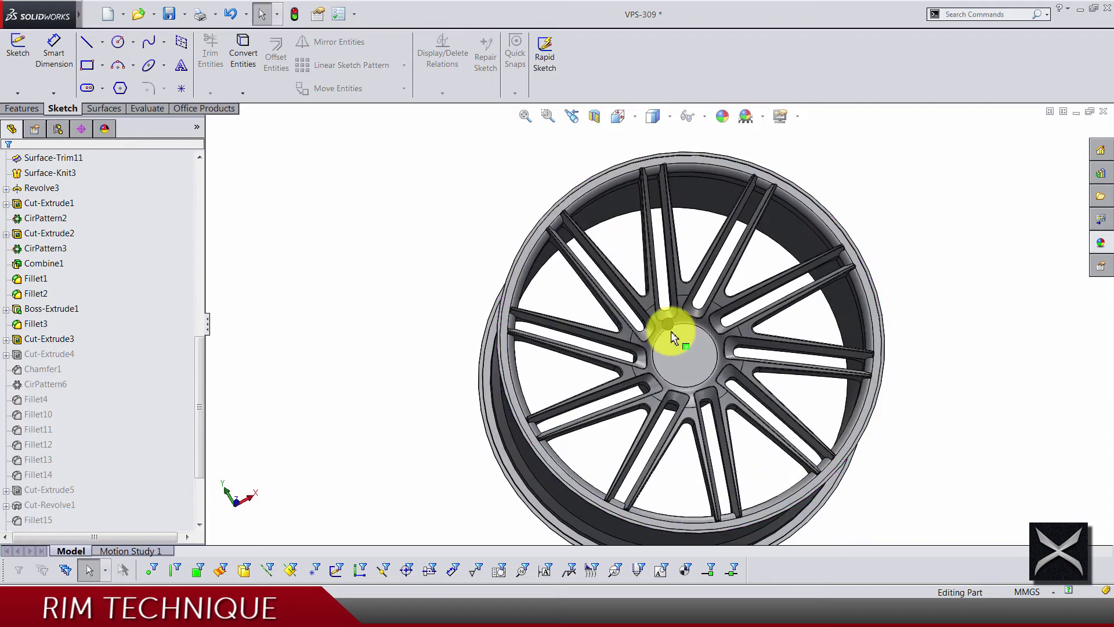
scroll(670, 331, down, 6)
mouse_move(681, 351)
middle_down()
mouse_move(644, 403)
mouse_move(654, 323)
middle_up()
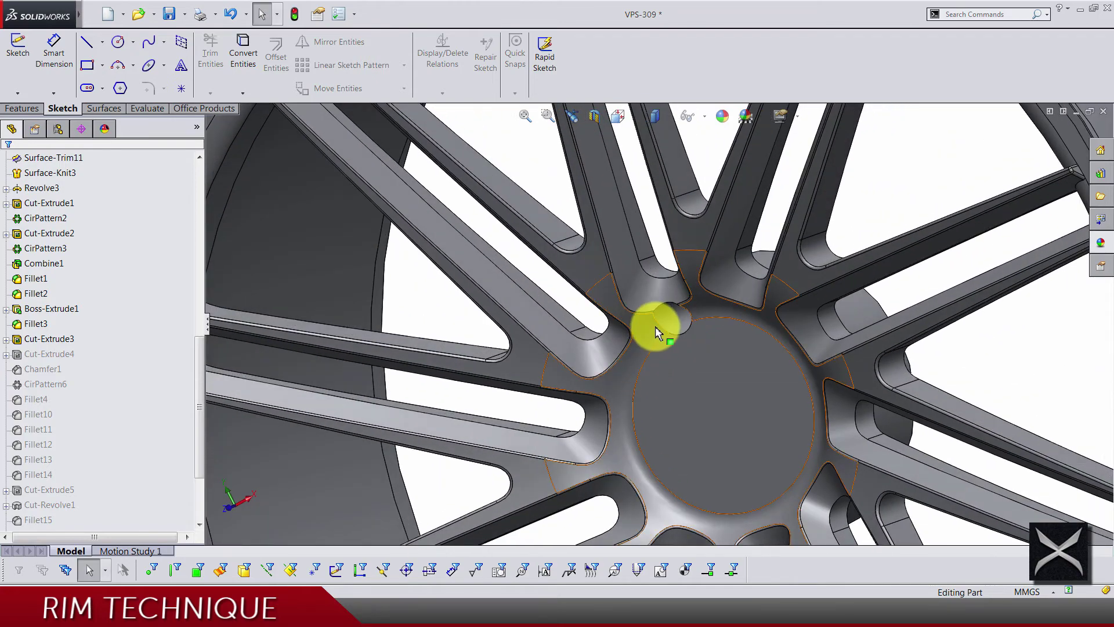
click(667, 322)
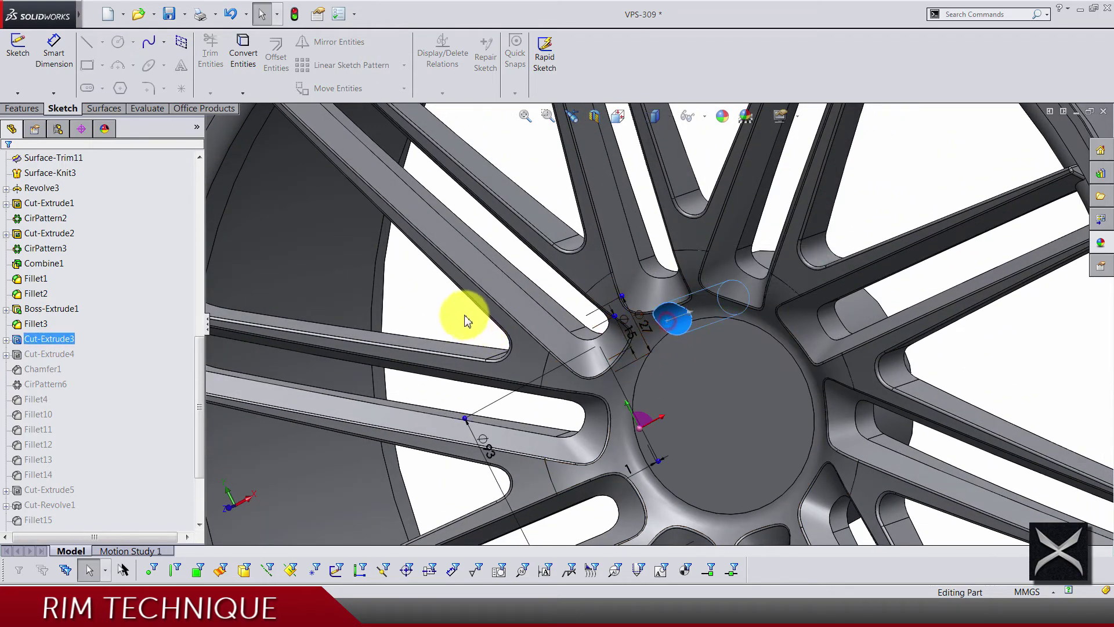
click(435, 305)
Unsuppress Cut-Extrude4 to cut the larger recess around the lug hole.
right_click(55, 360)
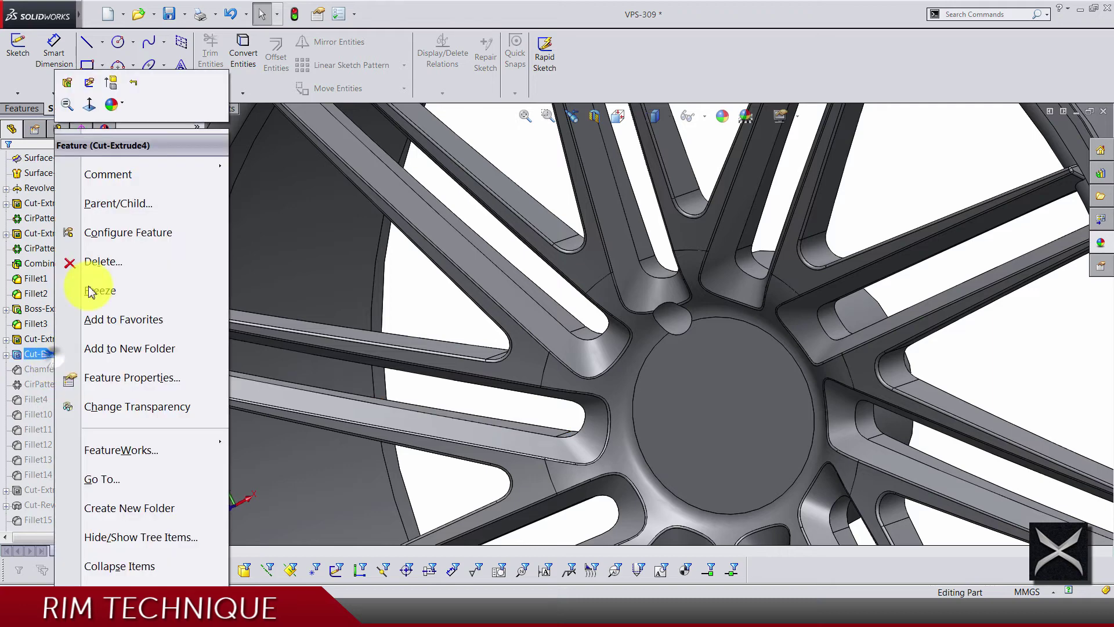
click(112, 85)
click(380, 299)
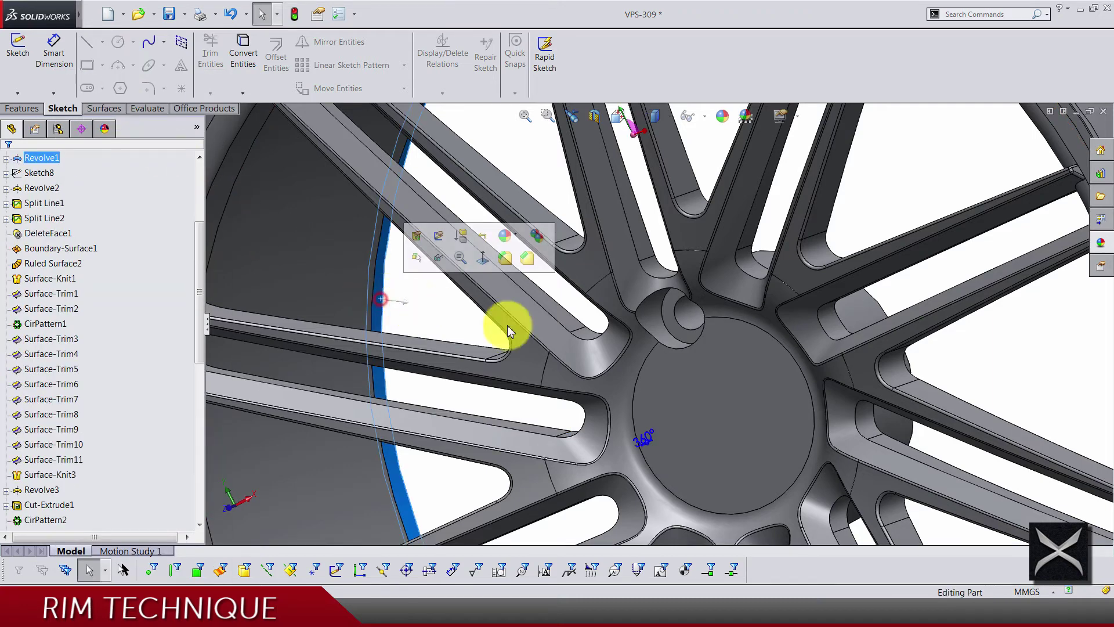
click(438, 327)
Unsuppress Chamfer1 to bevel the inside of the lug hole.
scroll(124, 368, down, 7)
right_click(38, 369)
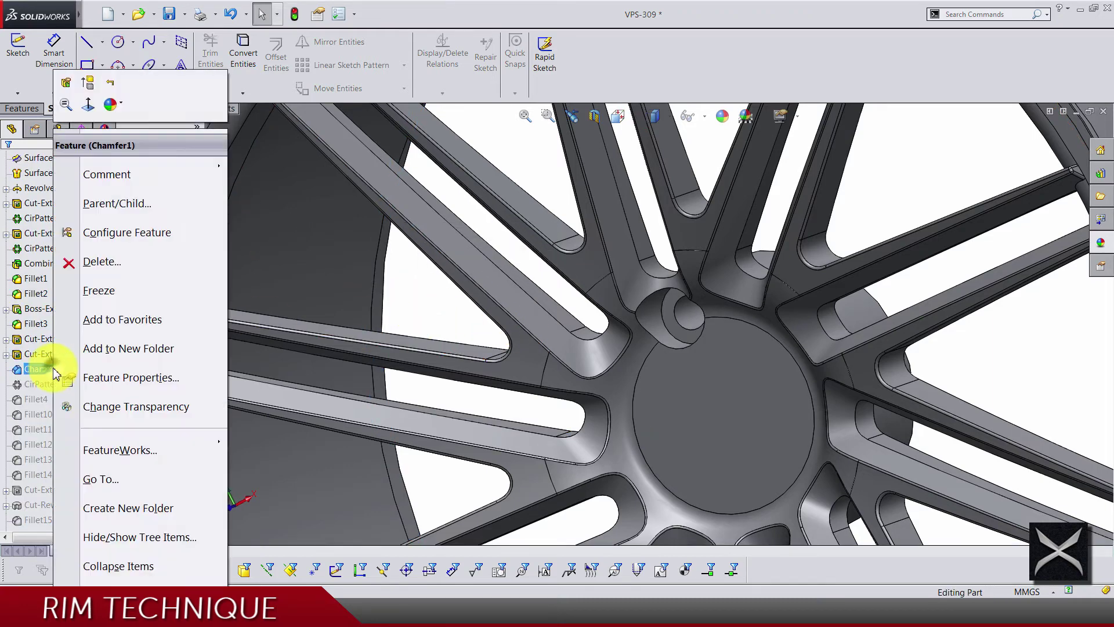
click(88, 83)
click(410, 296)
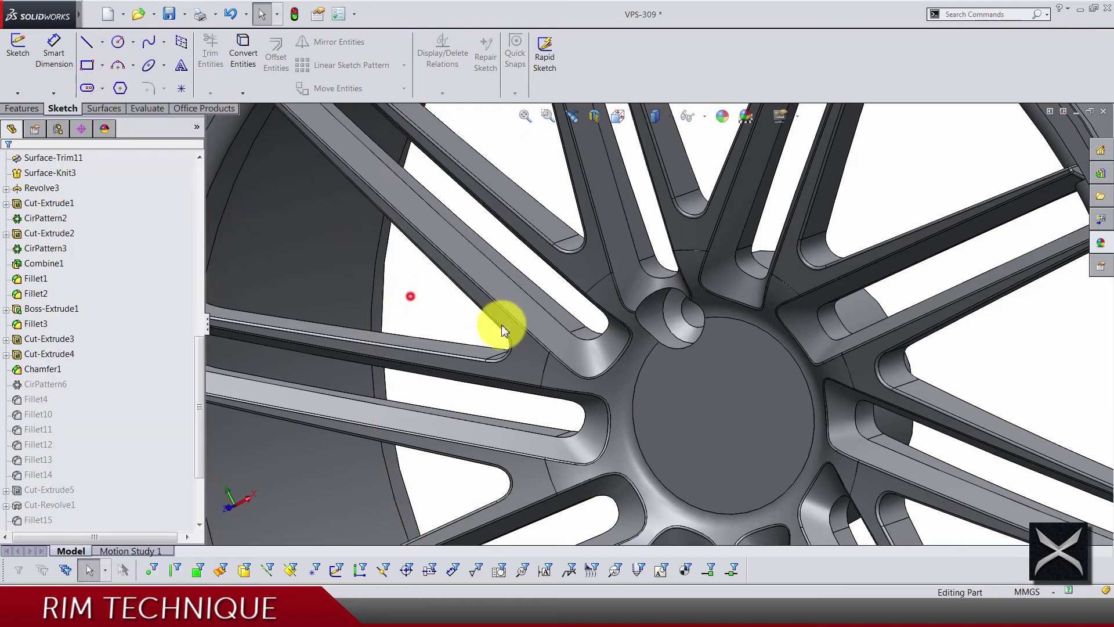
Unsuppress CirPattern6 to repeat the lug hole around the hub.
mouse_move(609, 340)
middle_down()
mouse_move(669, 315)
mouse_move(618, 331)
middle_up()
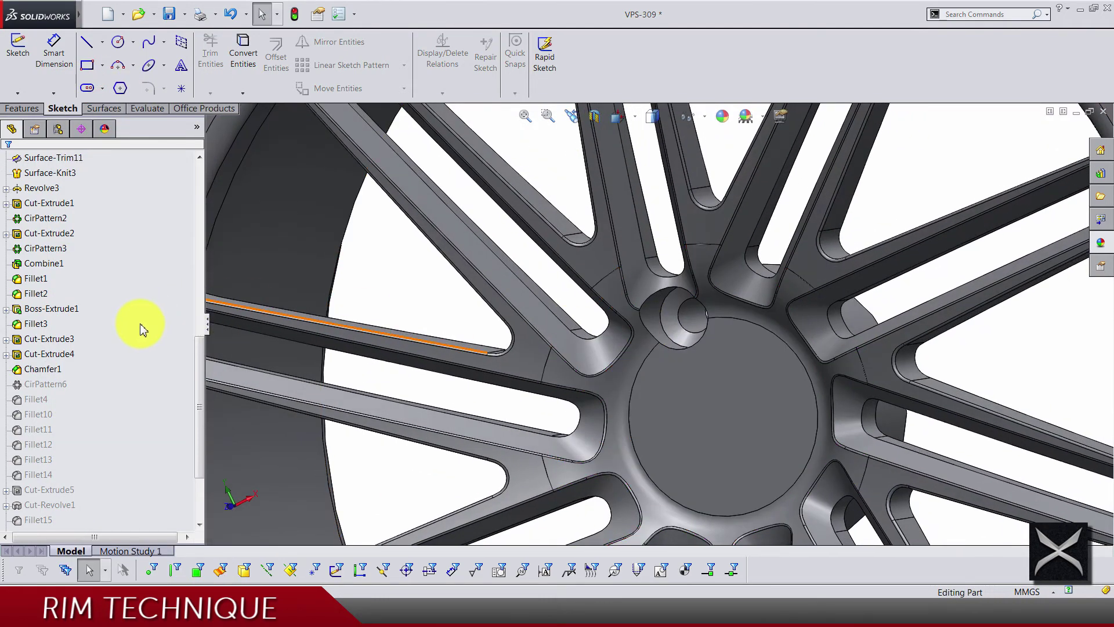
right_click(60, 385)
click(96, 93)
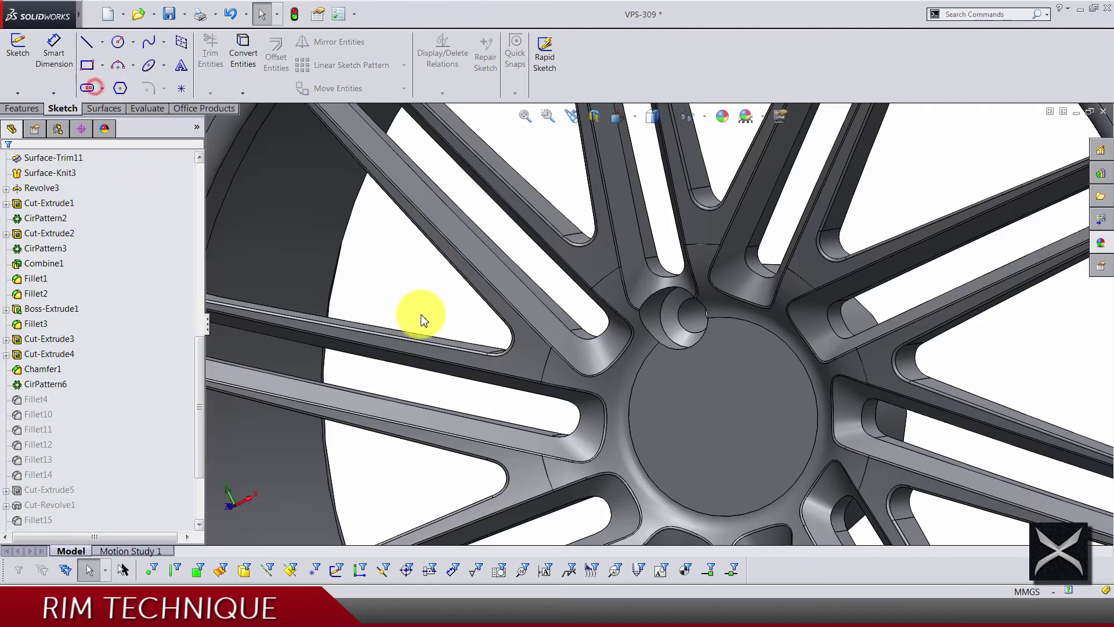
scroll(131, 427, down, 2)
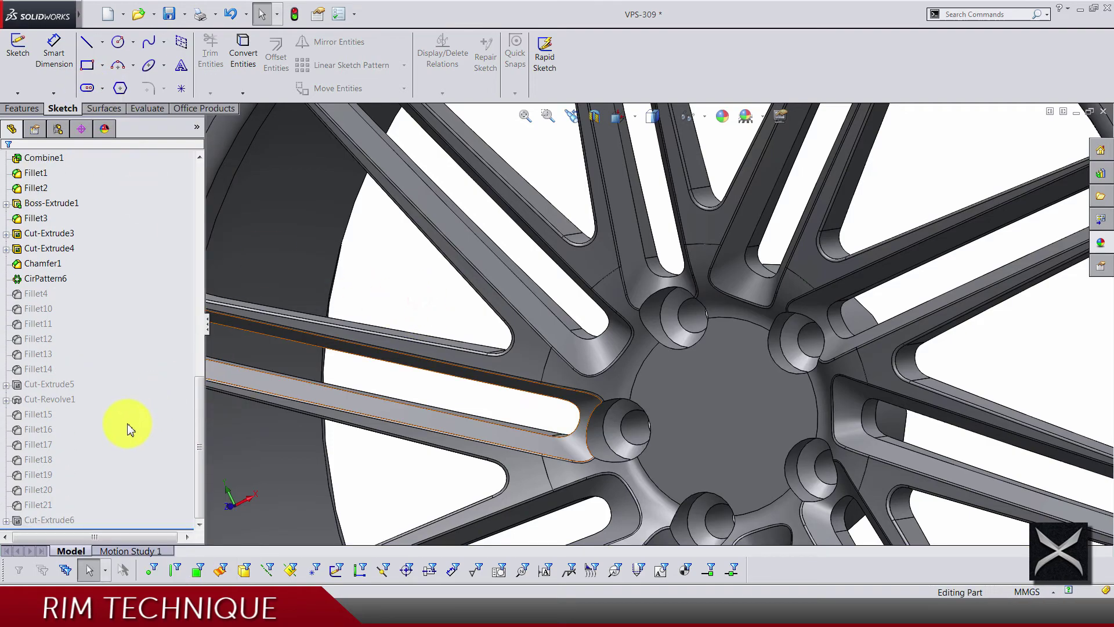
click(431, 419)
scroll(641, 427, up, 5)
middle_drag(642, 428, 656, 371)
scroll(683, 377, down, 8)
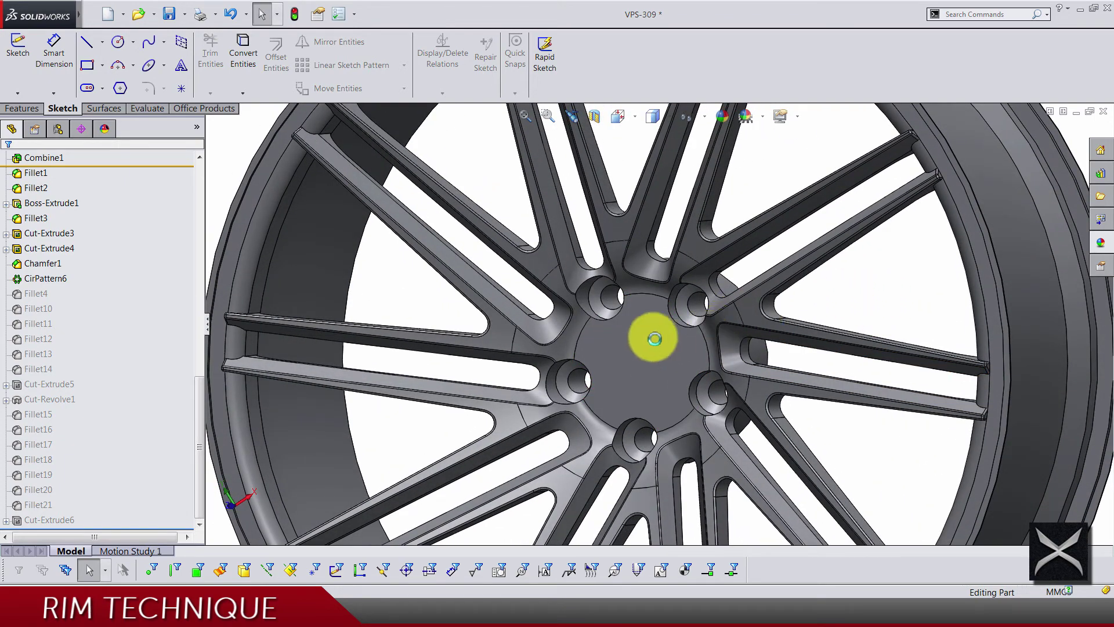
Select Fillet4 and Fillet10 through Fillet14 and unsuppress them together.
click(46, 279)
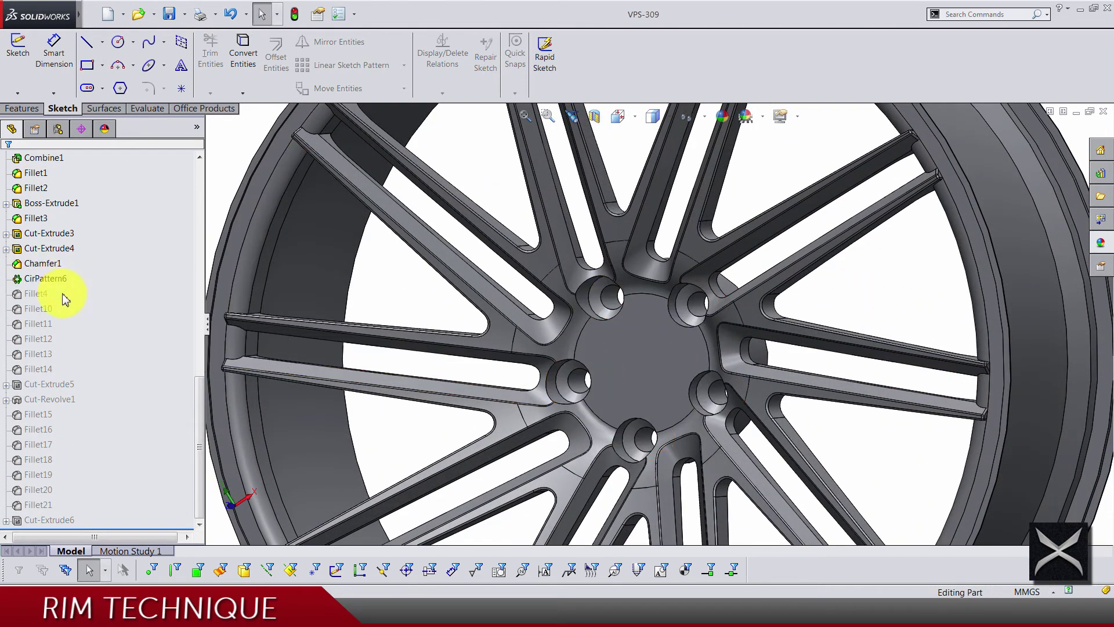
right_click(41, 370)
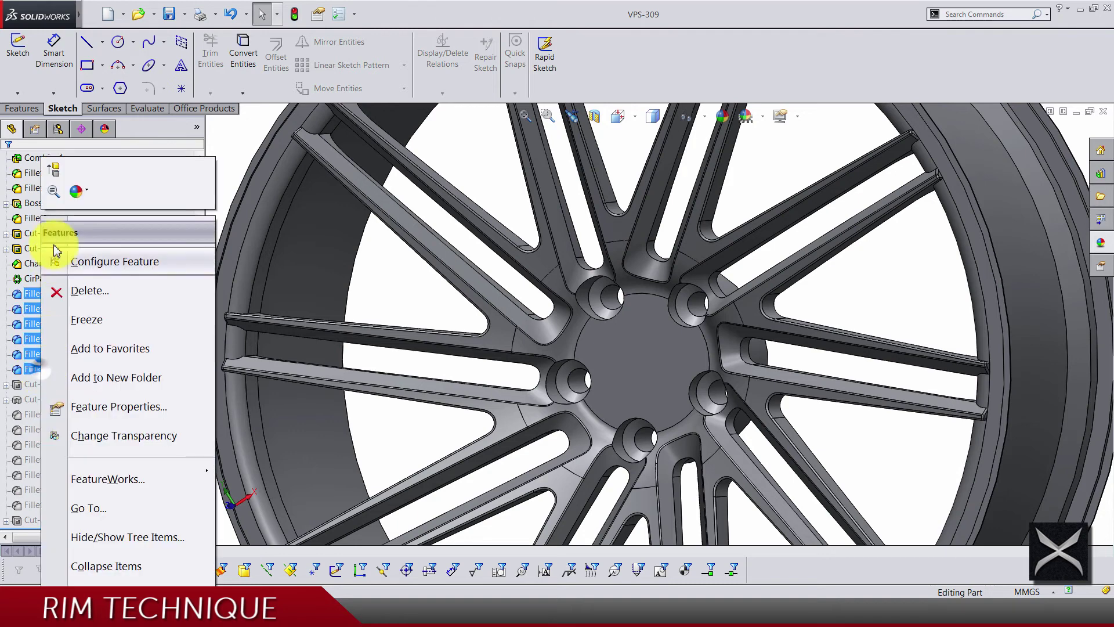
click(56, 173)
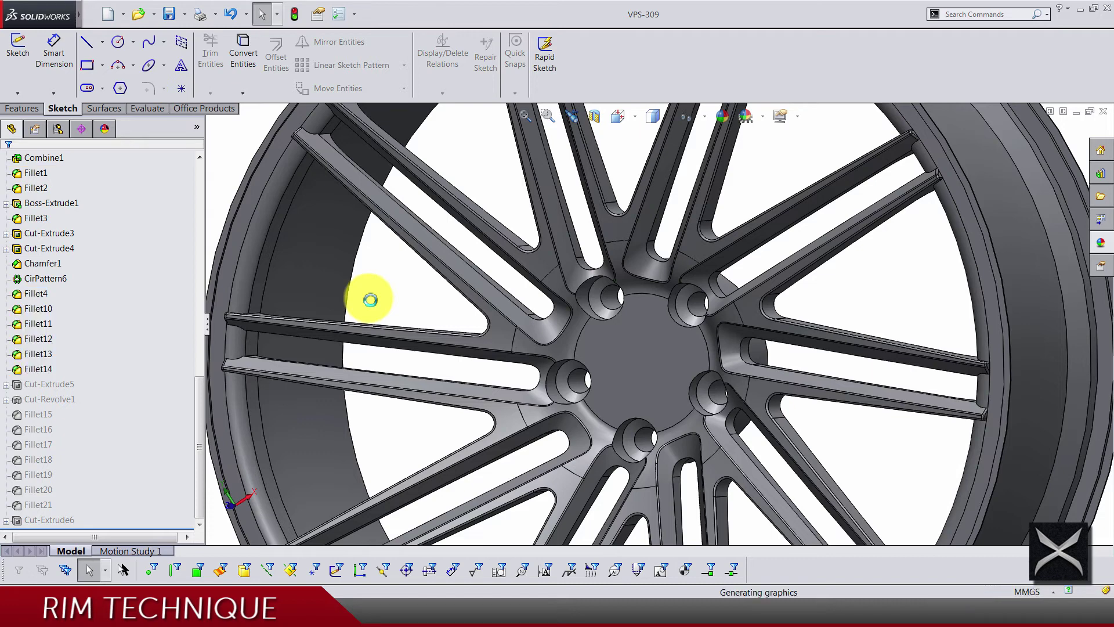
click(368, 298)
Examine the fillets up close where a pair of spokes meets the rim lip.
scroll(395, 318, up, 3)
middle_drag(403, 324, 473, 338)
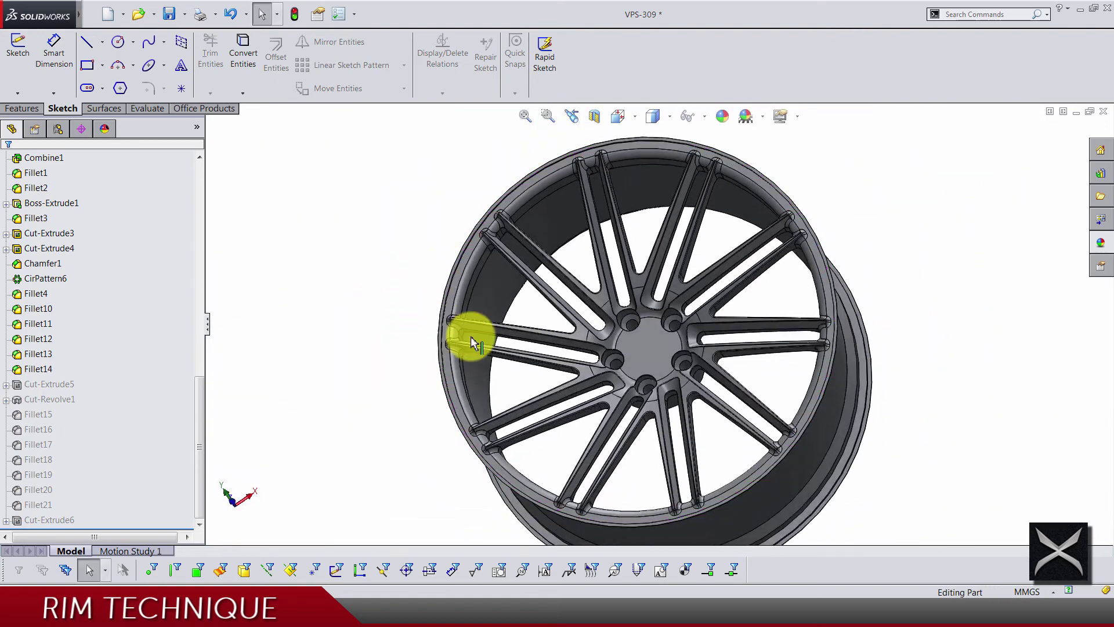
scroll(472, 338, down, 5)
scroll(496, 335, down, 3)
scroll(552, 342, down, 4)
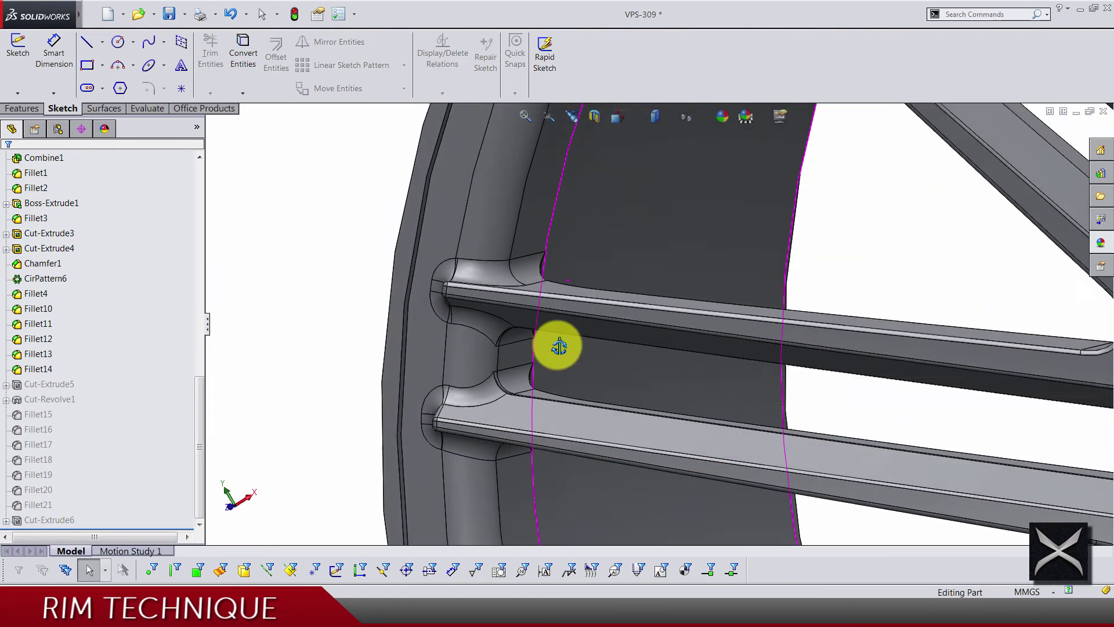
scroll(455, 343, down, 3)
scroll(631, 374, down, 4)
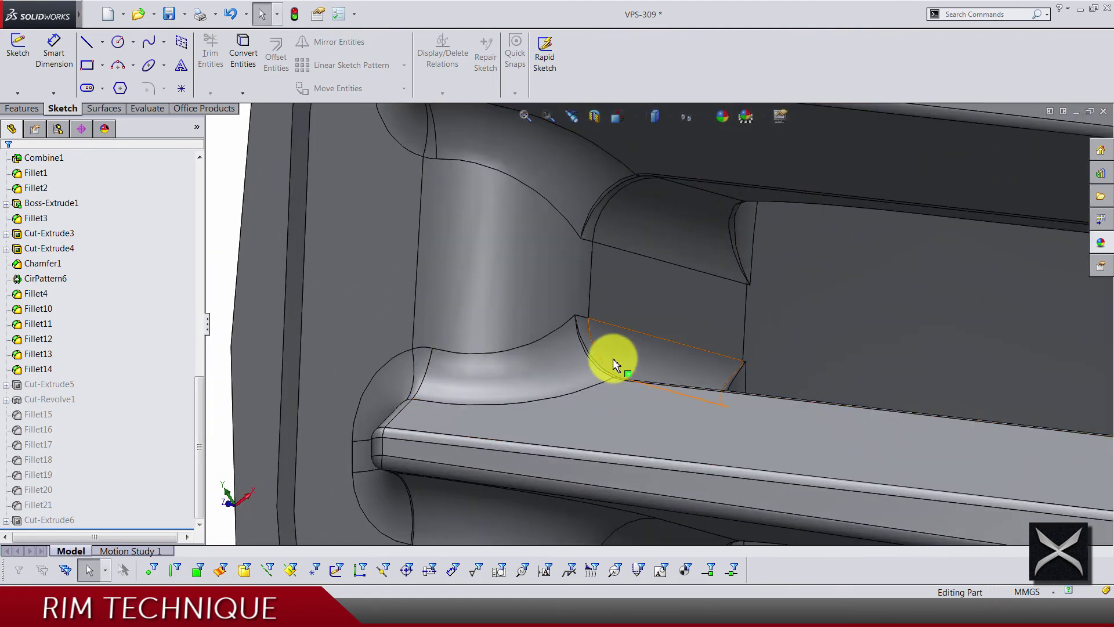
scroll(613, 357, up, 3)
Inspect the Fillet10 blends at the spoke ends from several angles, and return to a view of the whole wheel.
middle_drag(612, 357, 623, 213)
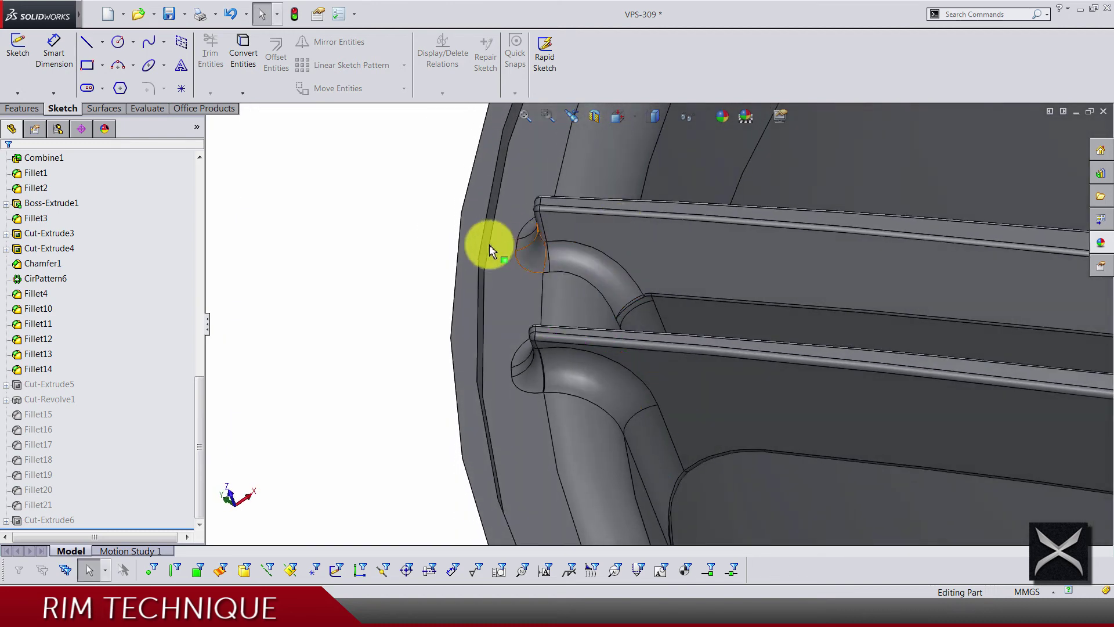
scroll(570, 252, down, 4)
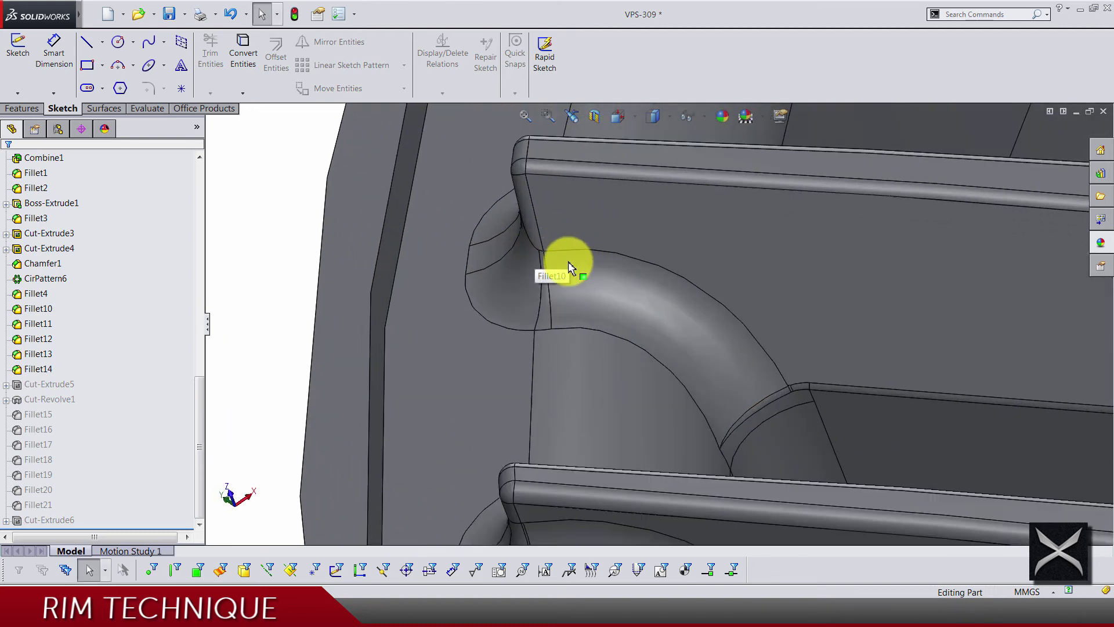
scroll(565, 273, up, 2)
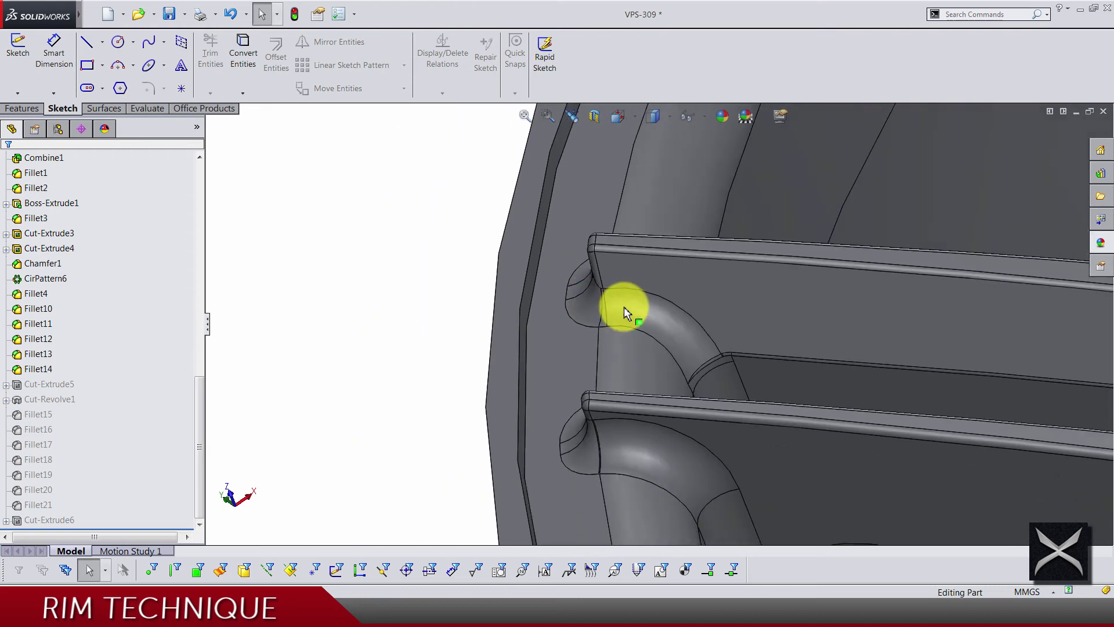
scroll(632, 450, up, 1)
scroll(632, 450, down, 2)
scroll(624, 458, up, 4)
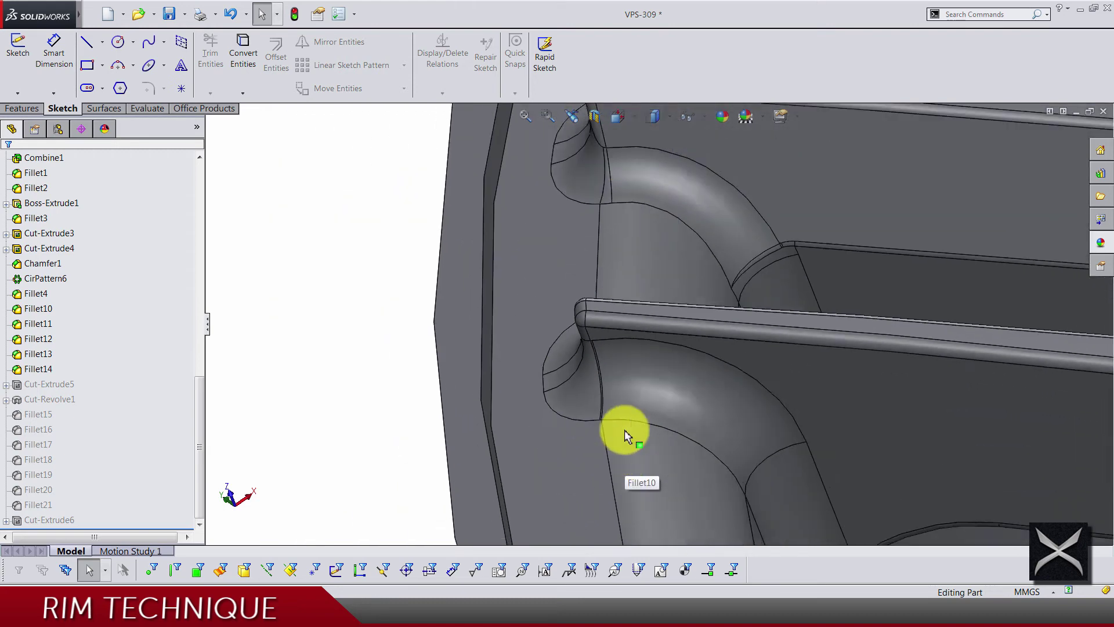
scroll(642, 207, up, 3)
middle_drag(701, 236, 668, 431)
scroll(696, 288, down, 6)
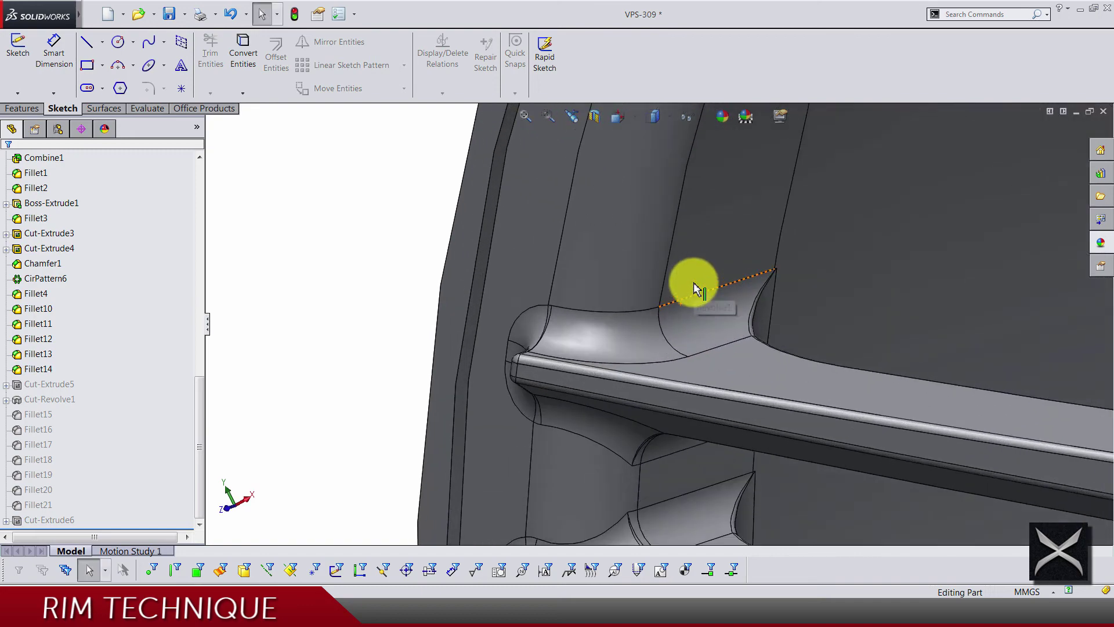
scroll(684, 336, up, 10)
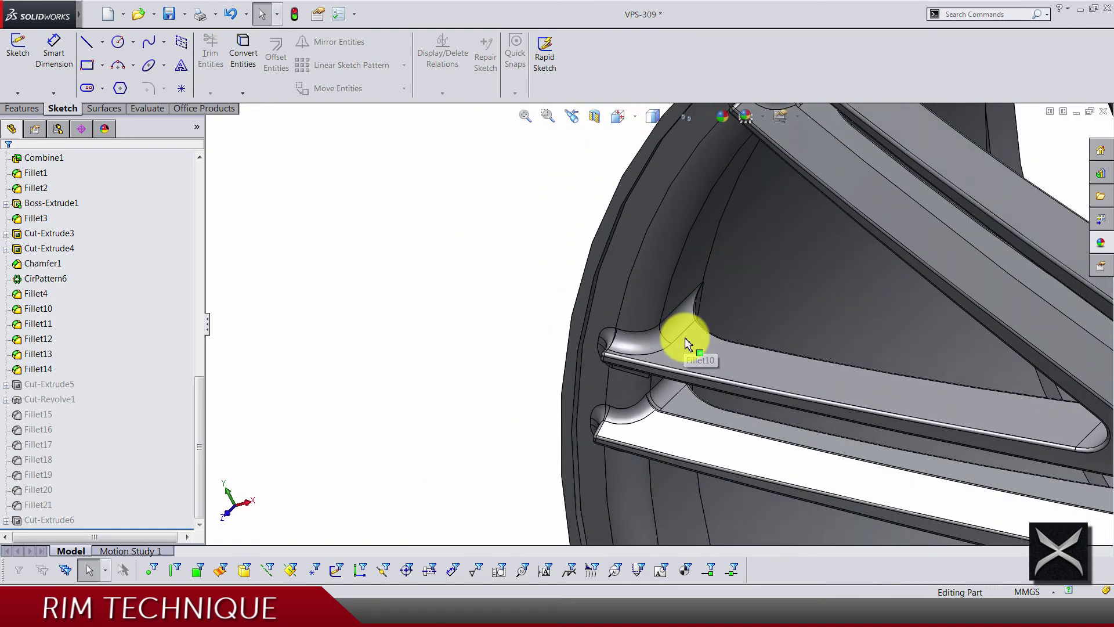
middle_drag(701, 373, 779, 213)
scroll(721, 303, down, 3)
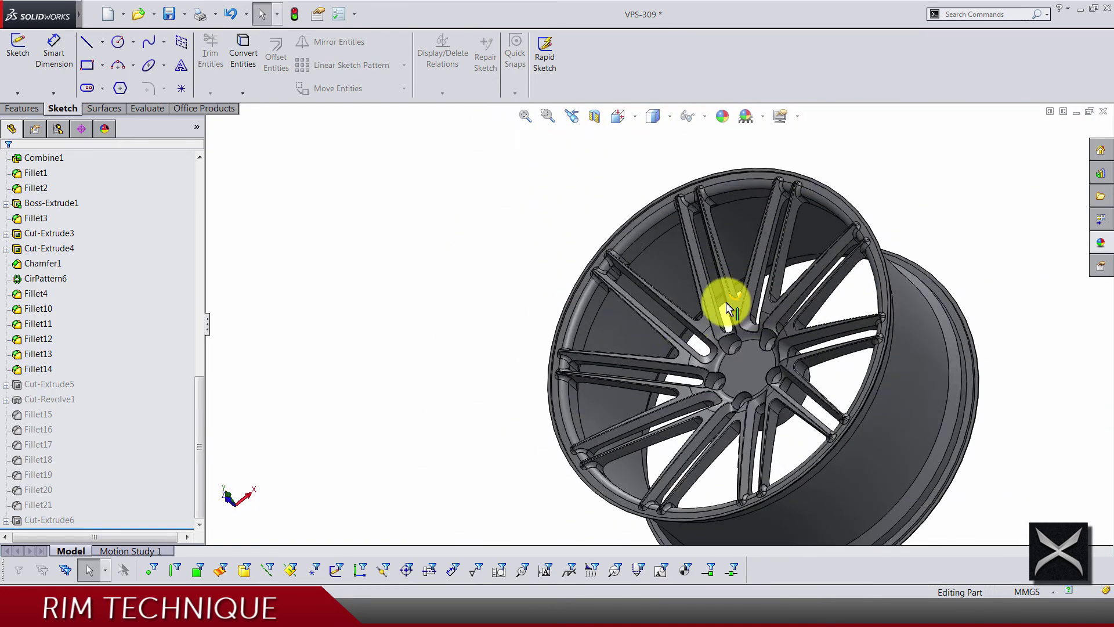
Unsuppress Cut-Extrude5 to restore the round centre recess in the hub, and inspect it up close.
right_click(70, 386)
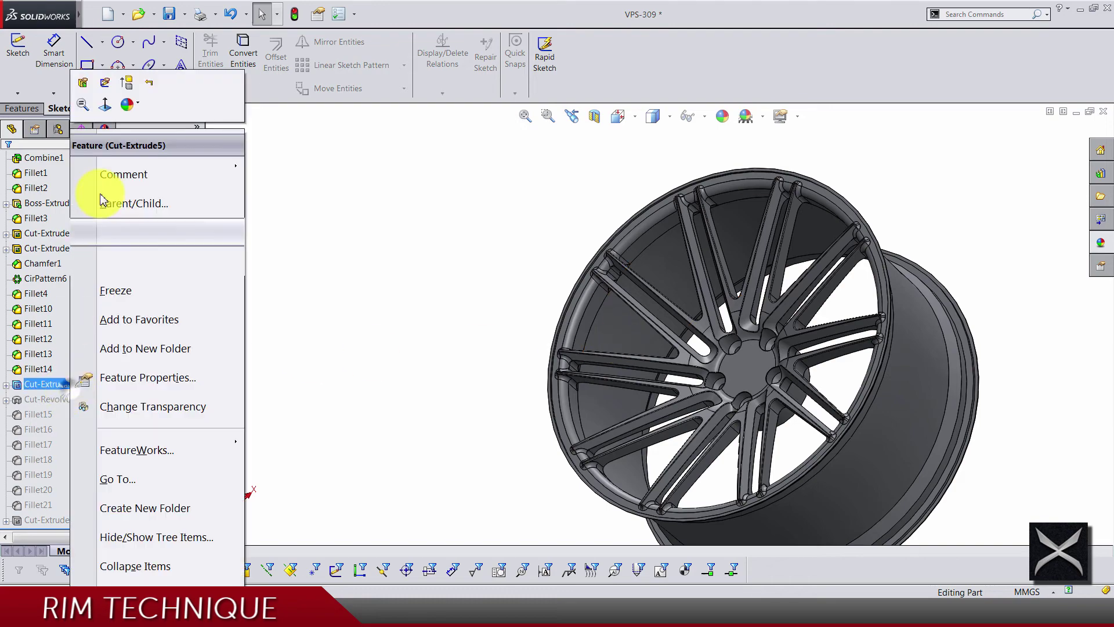
click(129, 82)
scroll(753, 377, down, 3)
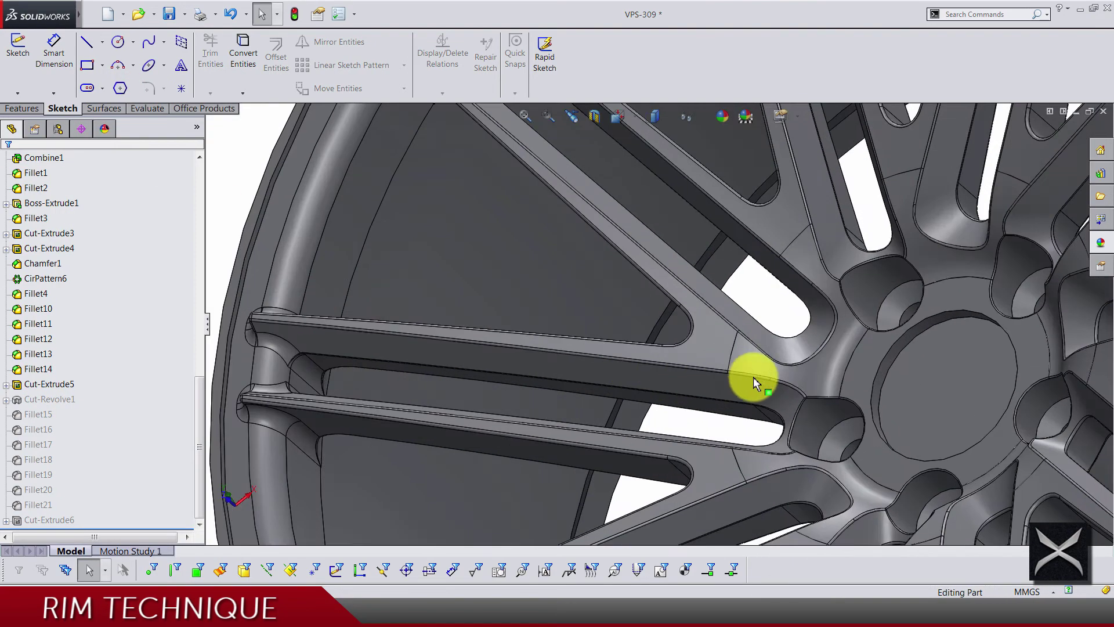
scroll(865, 388, down, 3)
scroll(854, 367, down, 2)
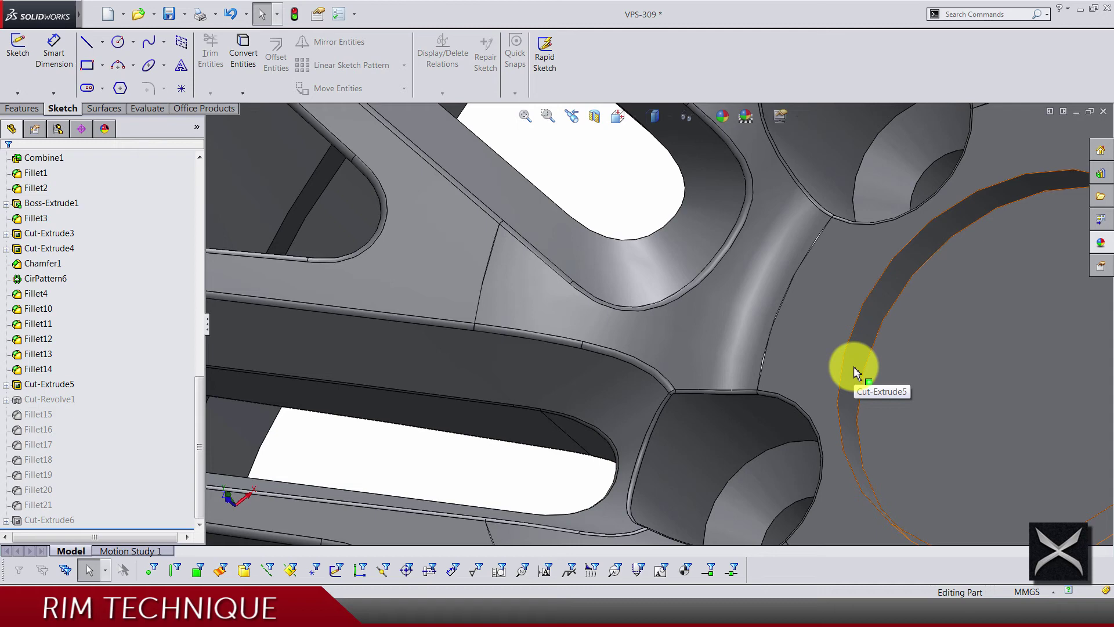
scroll(854, 367, up, 4)
scroll(722, 326, up, 2)
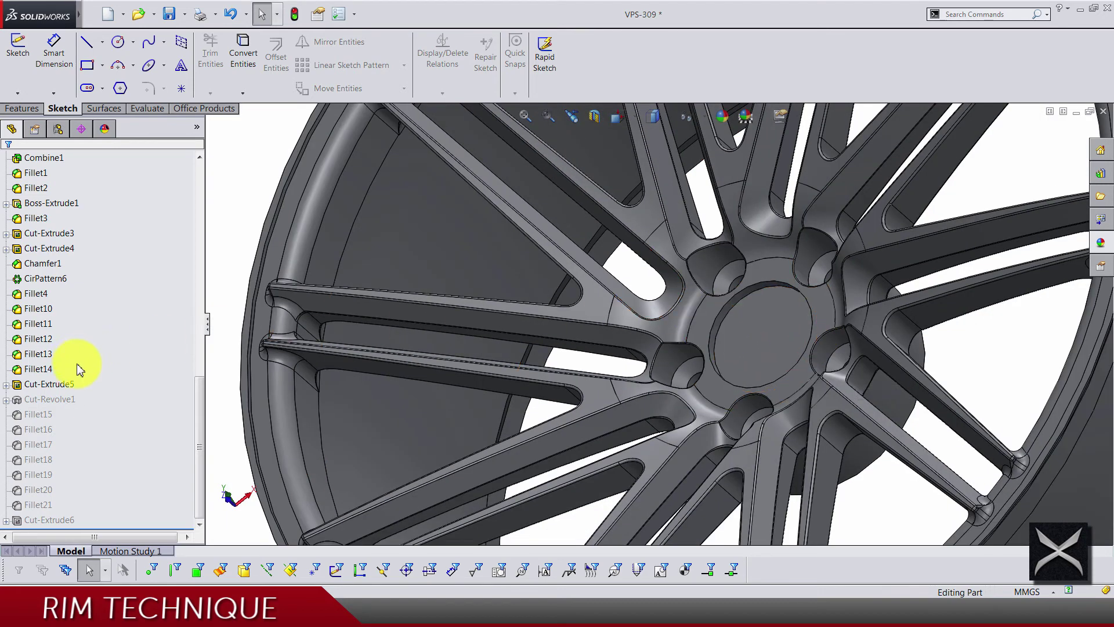
Unsuppress Cut-Revolve1 to restore the small valve hole in the barrel, and inspect it between the spokes.
right_click(52, 404)
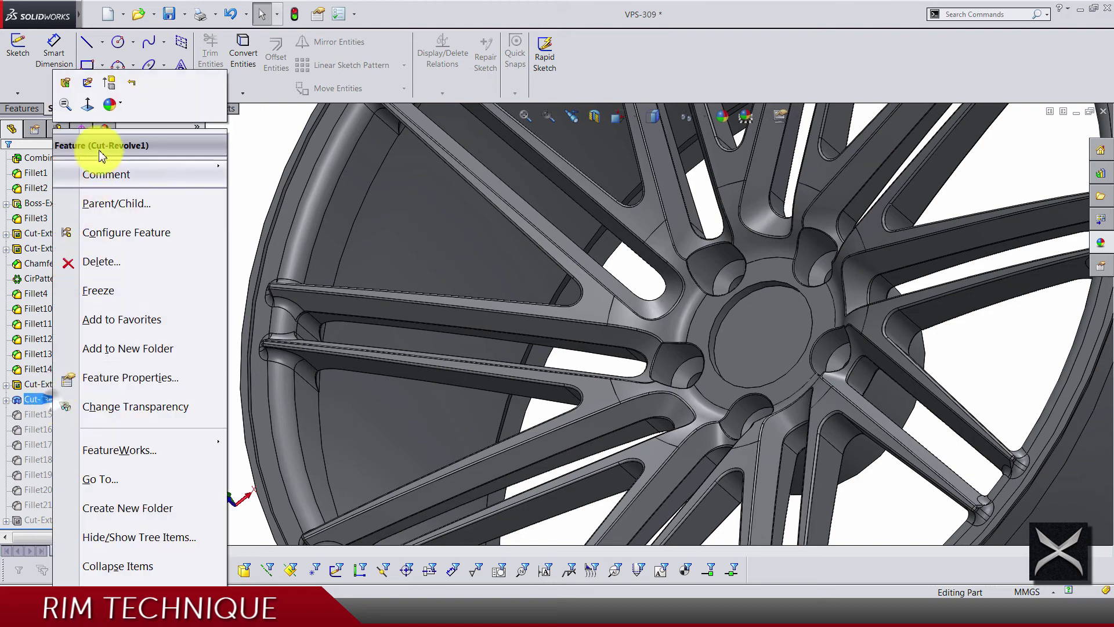
click(110, 87)
click(58, 384)
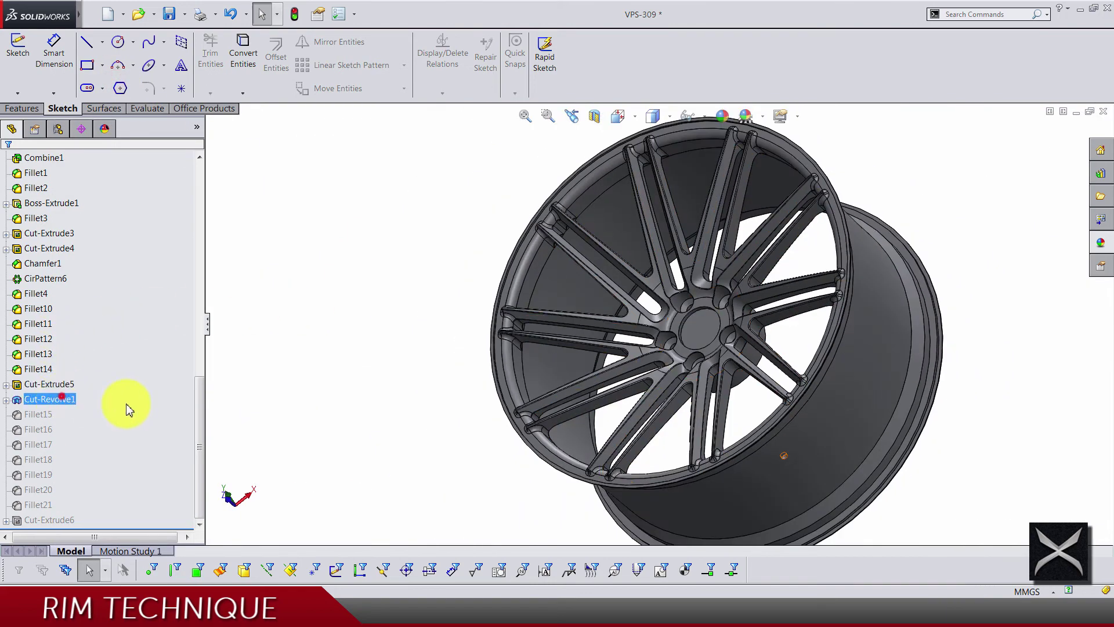
mouse_move(476, 372)
middle_down()
mouse_move(549, 490)
mouse_move(649, 427)
middle_up()
scroll(658, 429, down, 3)
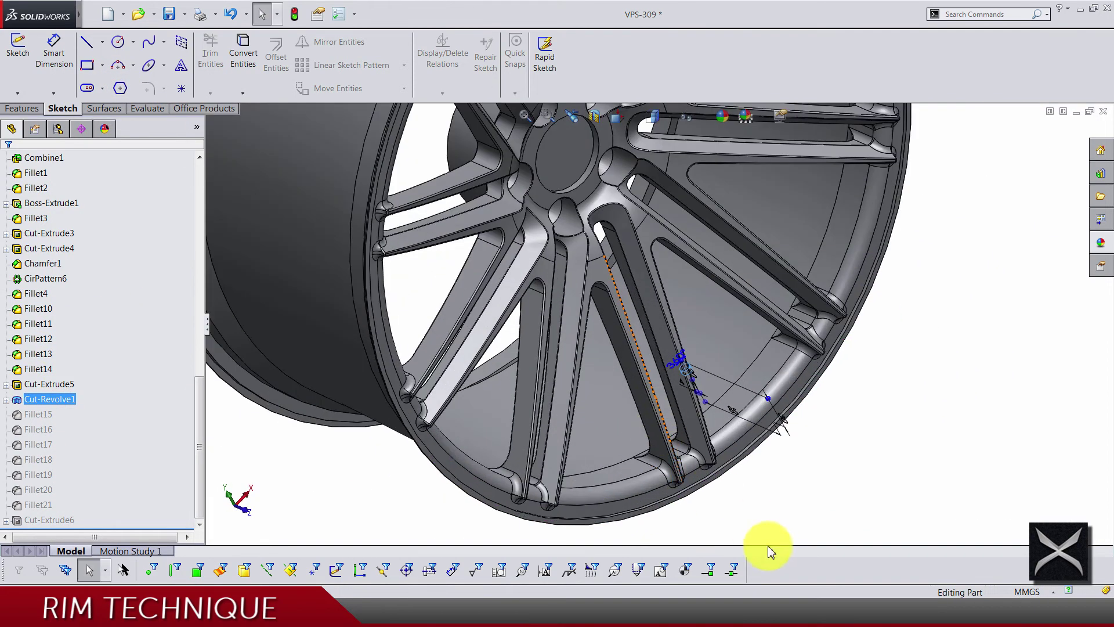
scroll(754, 491, up, 3)
click(833, 432)
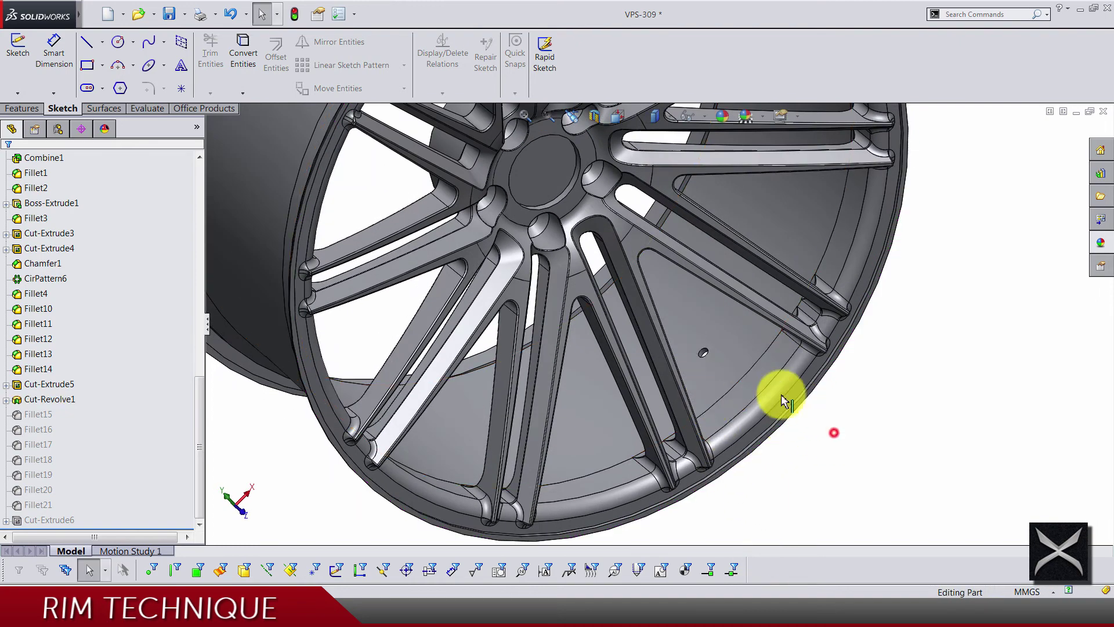
scroll(704, 347, down, 5)
scroll(637, 364, up, 5)
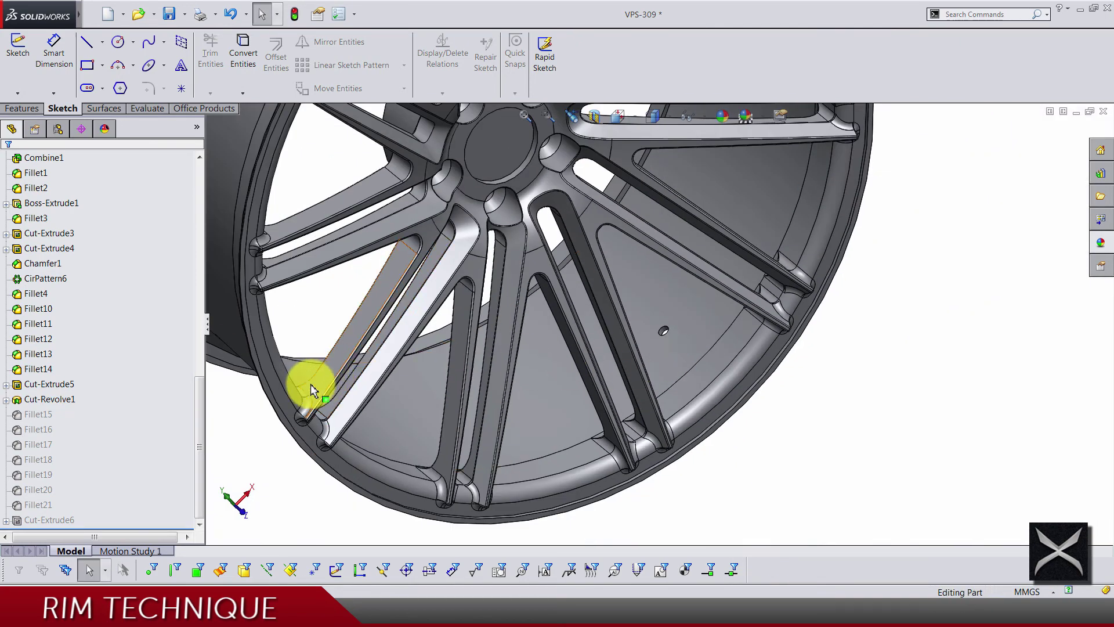
Select Fillet15 through Fillet21, unsuppress them together, and view the whole wheel.
scroll(311, 388, down, 2)
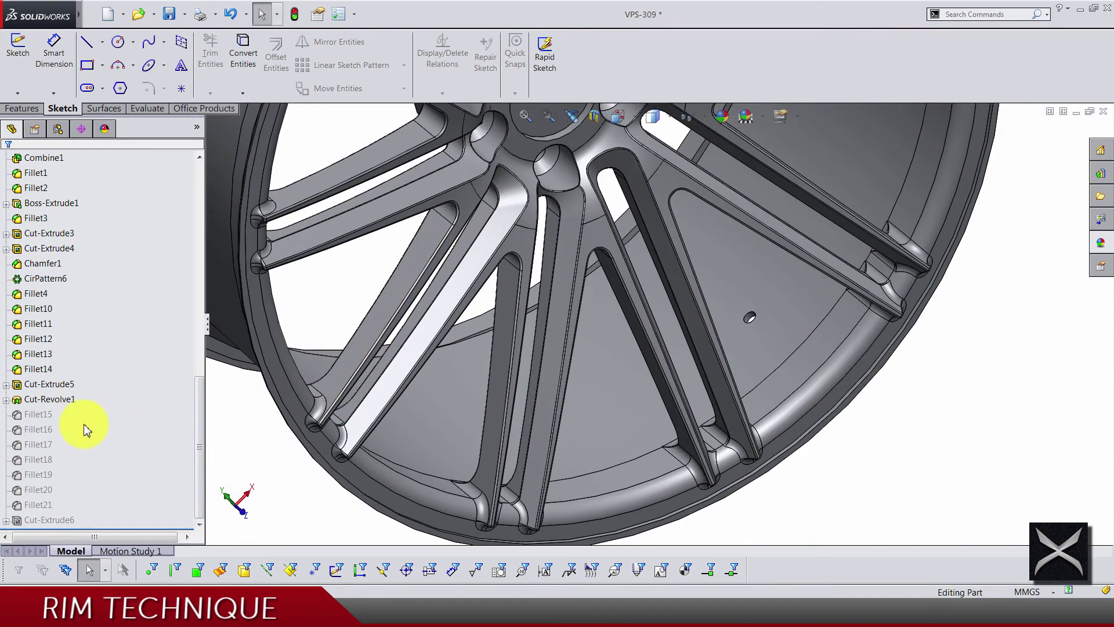
drag(36, 508, 34, 507)
right_click(26, 504)
click(49, 171)
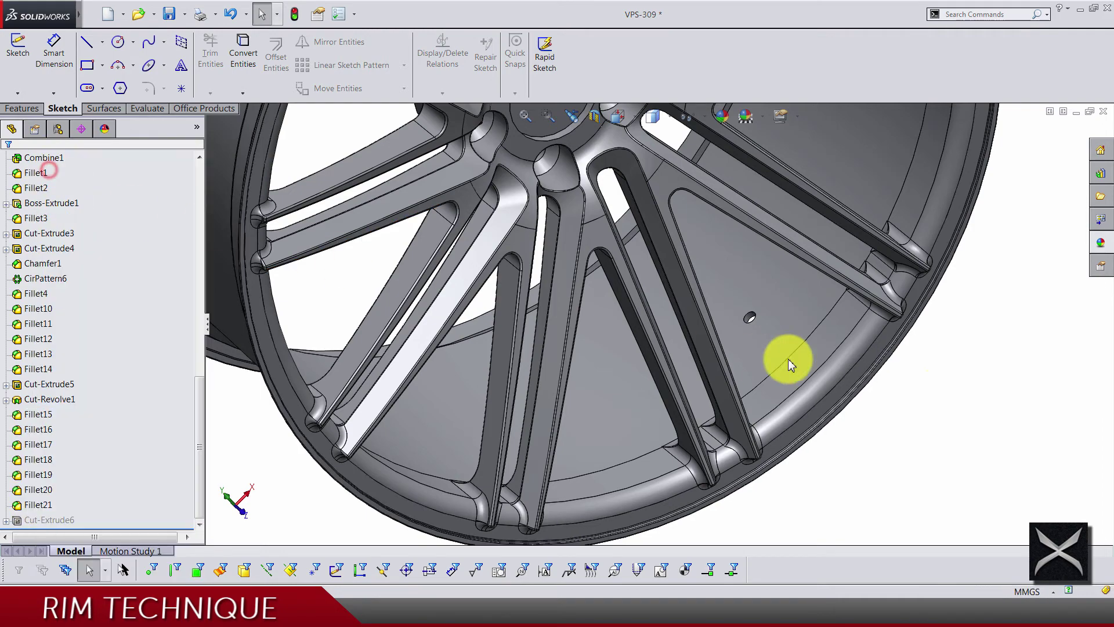
scroll(566, 297, up, 2)
middle_drag(565, 297, 437, 365)
scroll(577, 203, up, 2)
scroll(592, 198, down, 1)
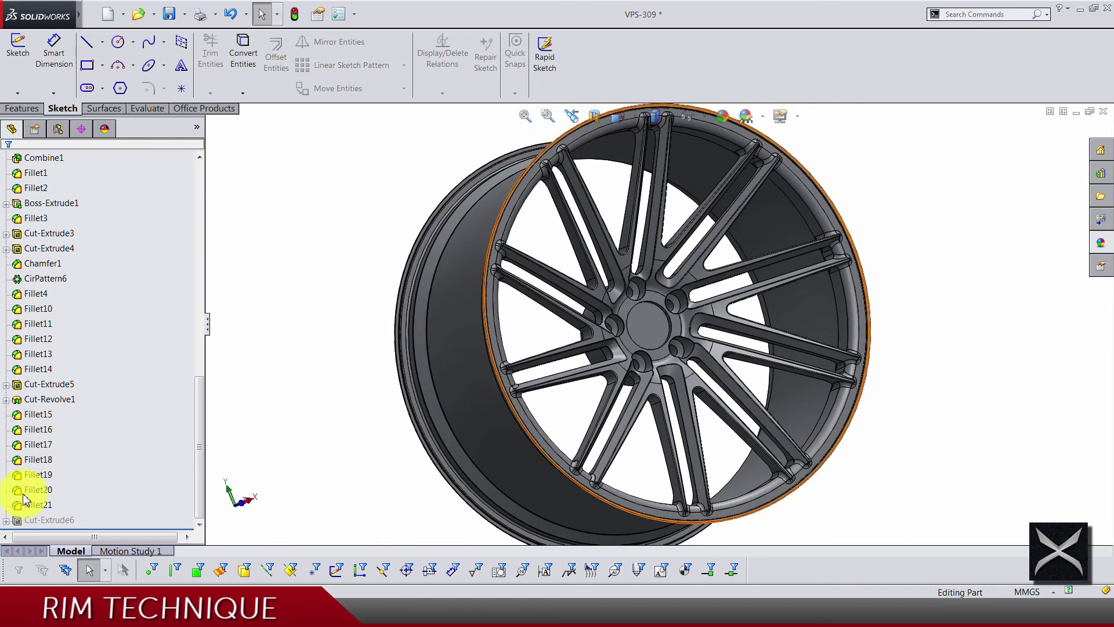
Unsuppress Cut-Extrude6 and inspect the circular cut at the back of the hub.
right_click(40, 518)
click(251, 174)
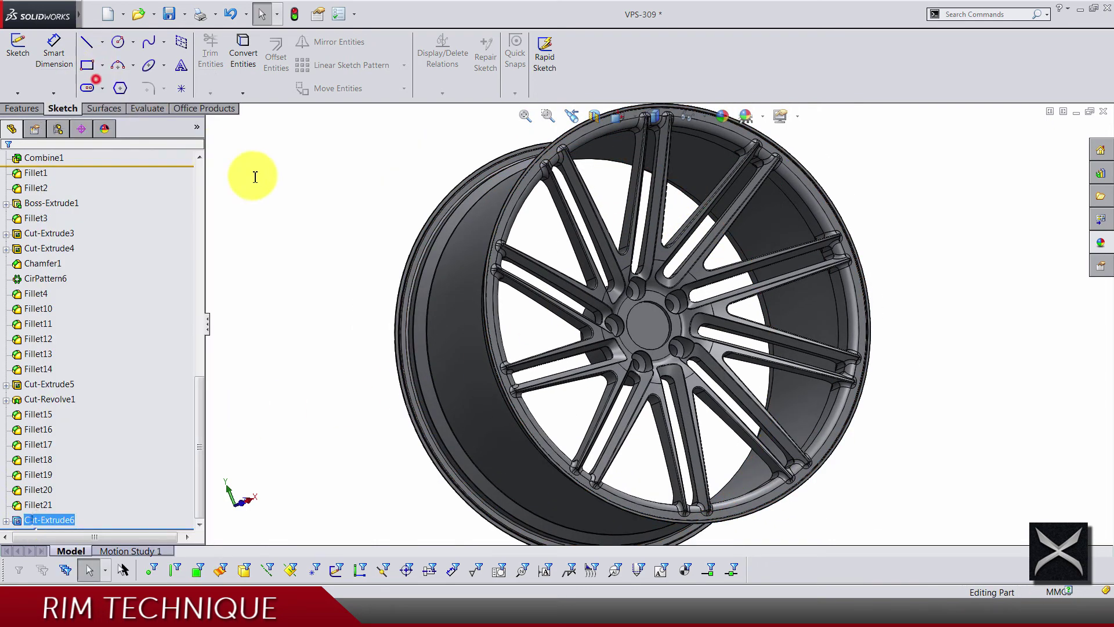
middle_drag(310, 223, 732, 241)
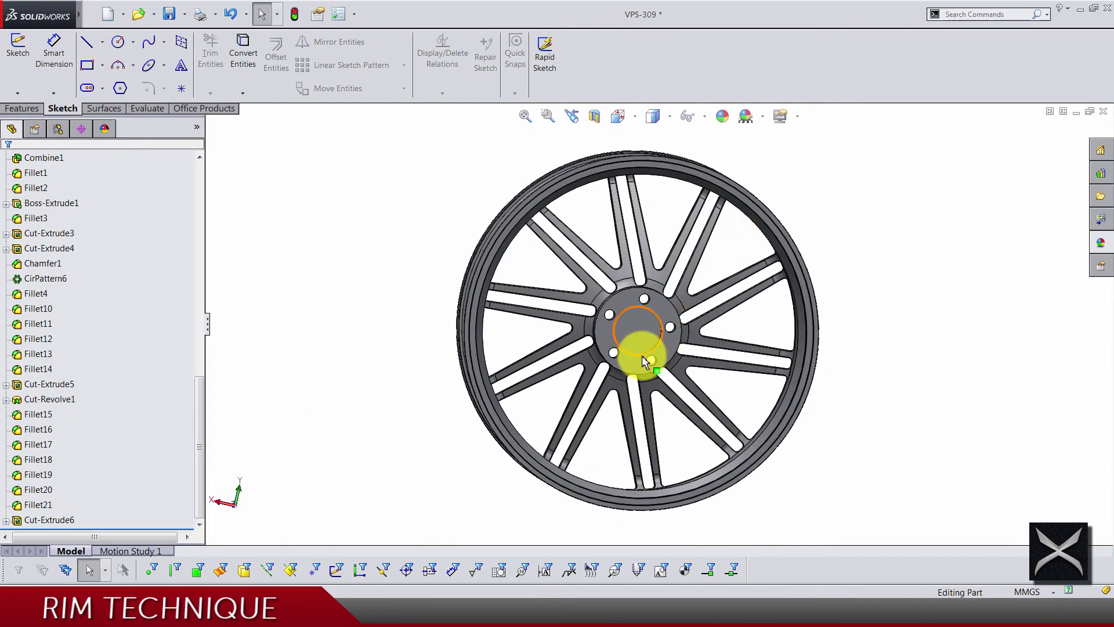
middle_drag(641, 355, 701, 373)
scroll(643, 343, down, 2)
click(643, 337)
scroll(604, 347, up, 2)
key(ctrl+shift+z)
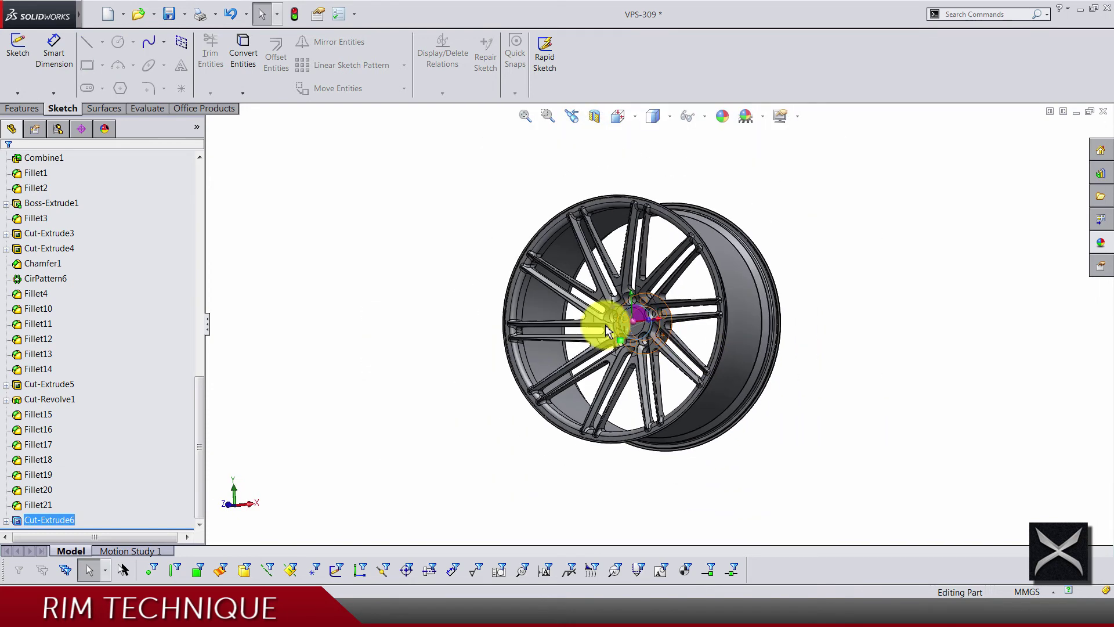
click(447, 256)
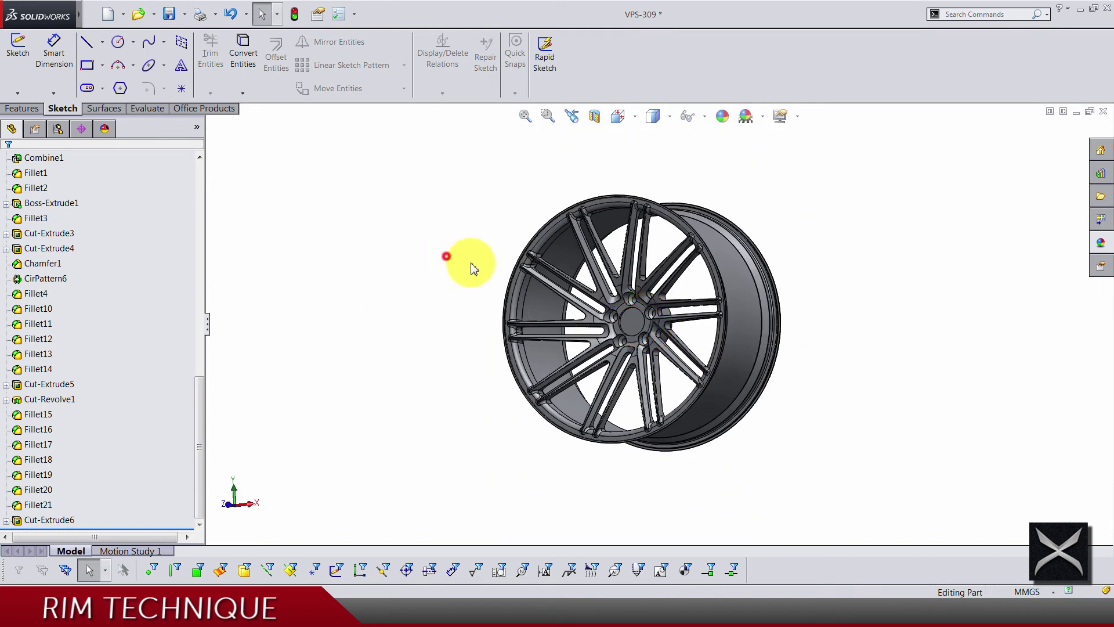
Save the VPS-309 part in an isometric view and close it.
click(618, 129)
click(671, 154)
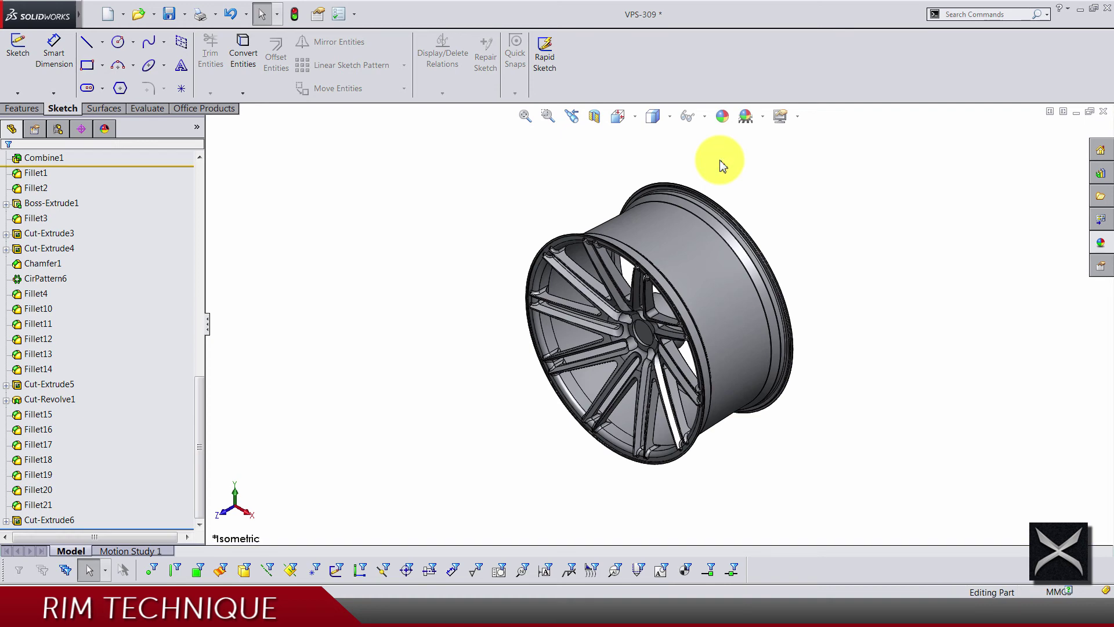
key(ctrl+s)
middle_drag(659, 377, 716, 301)
scroll(716, 301, down, 2)
click(1101, 111)
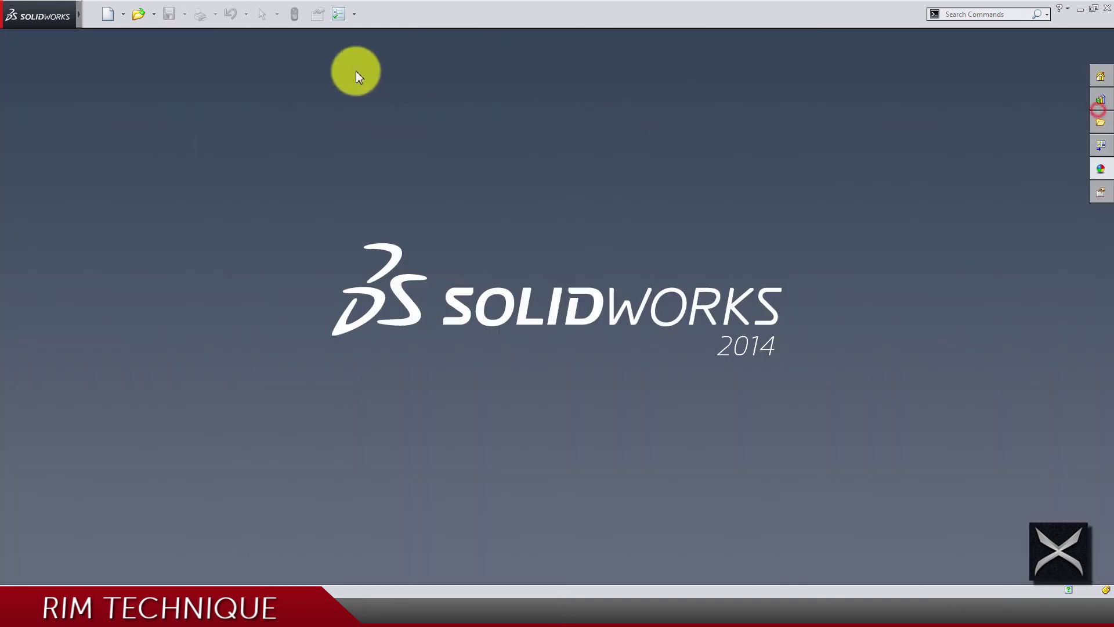
Open the VPS-309 file from the Sale\VPS-309 folder to load the wheel assembly with its center cap.
click(153, 18)
click(154, 35)
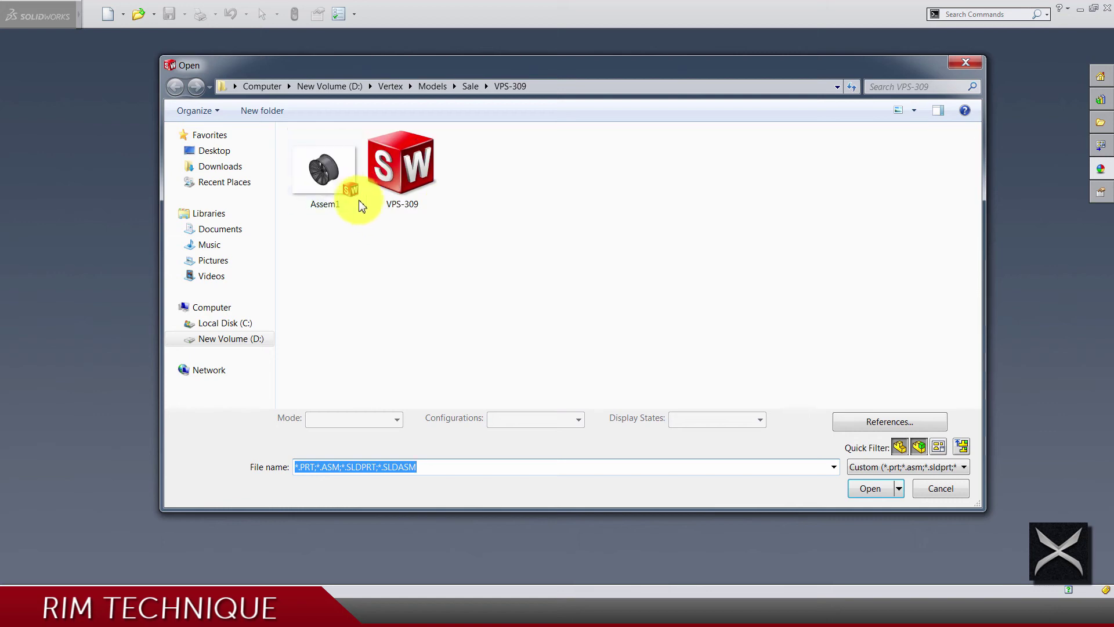
double_click(346, 193)
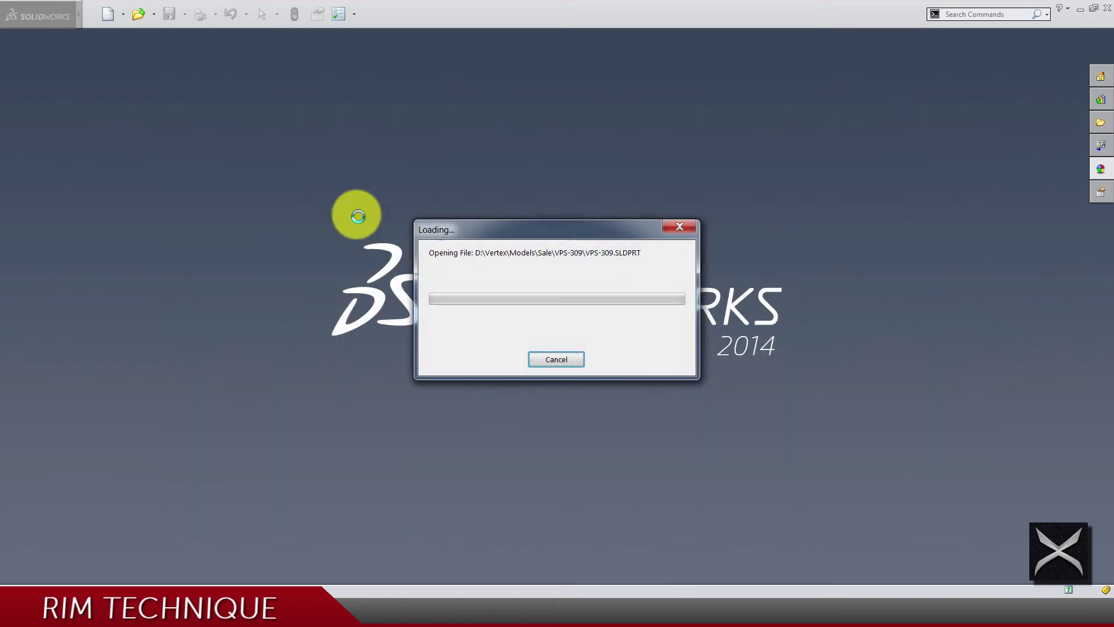
key(Return)
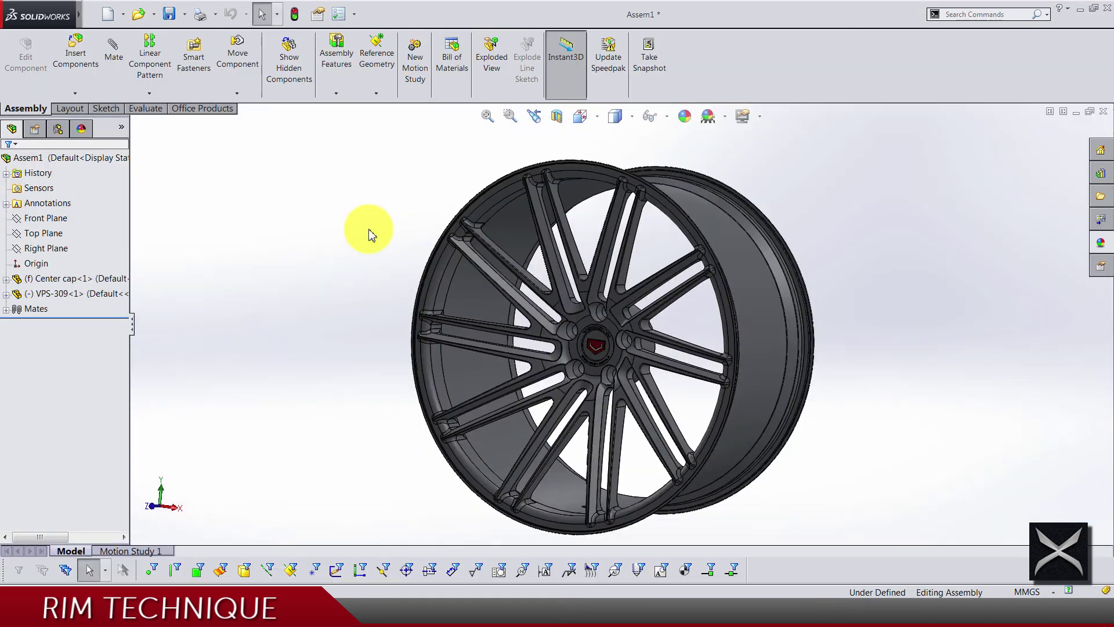
click(369, 229)
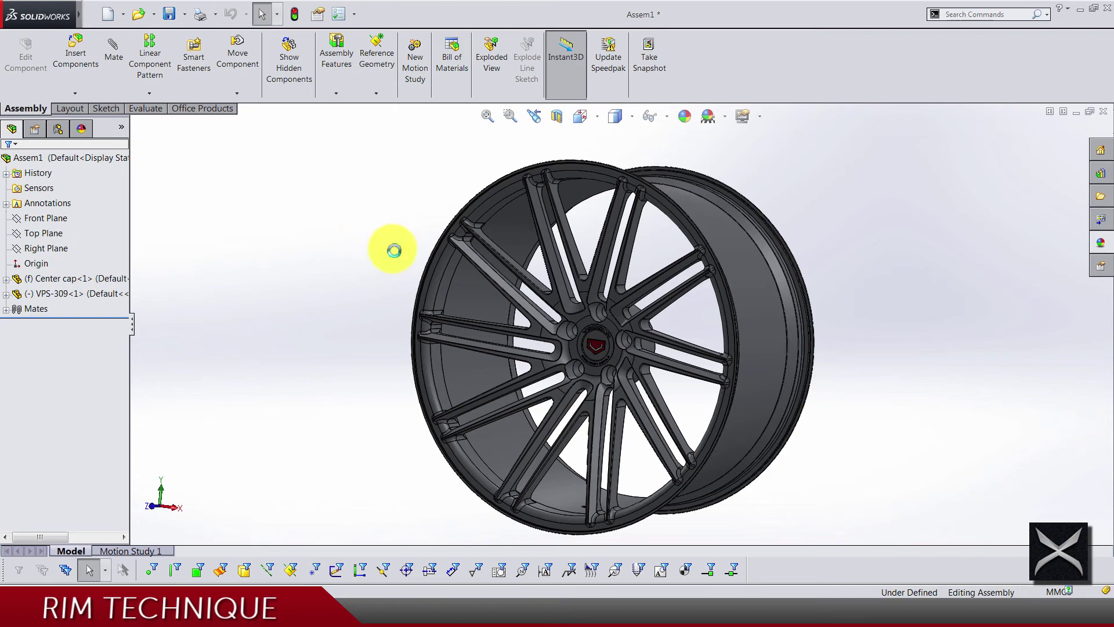
Examine the center cap in the assembled wheel's hub up close and from several angles.
scroll(597, 356, down, 5)
middle_drag(651, 406, 719, 303)
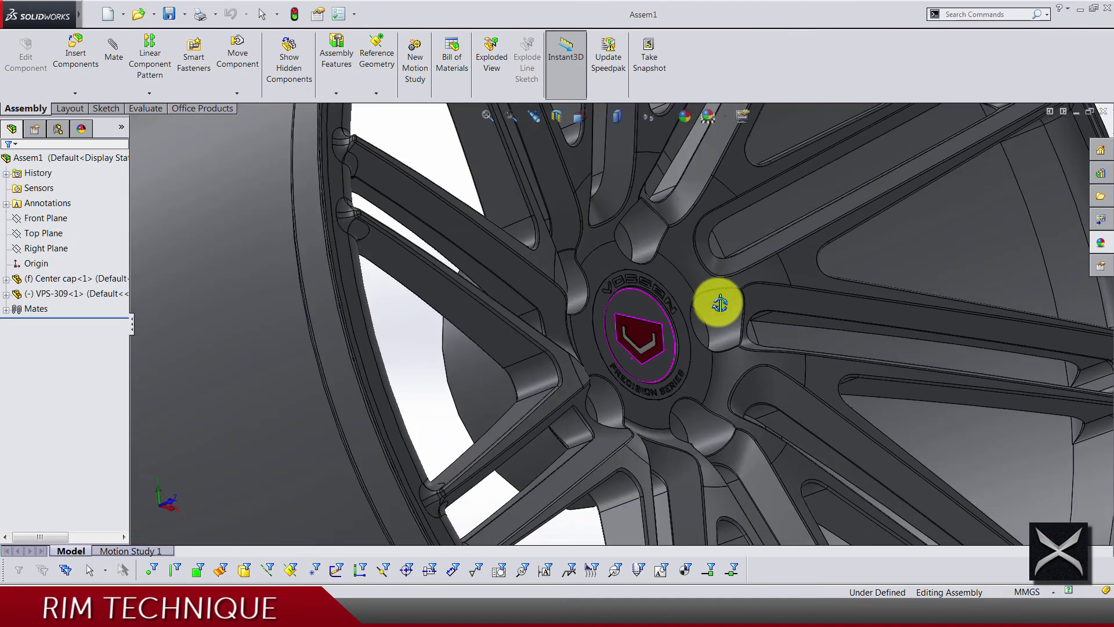
scroll(652, 323, down, 4)
scroll(569, 303, up, 7)
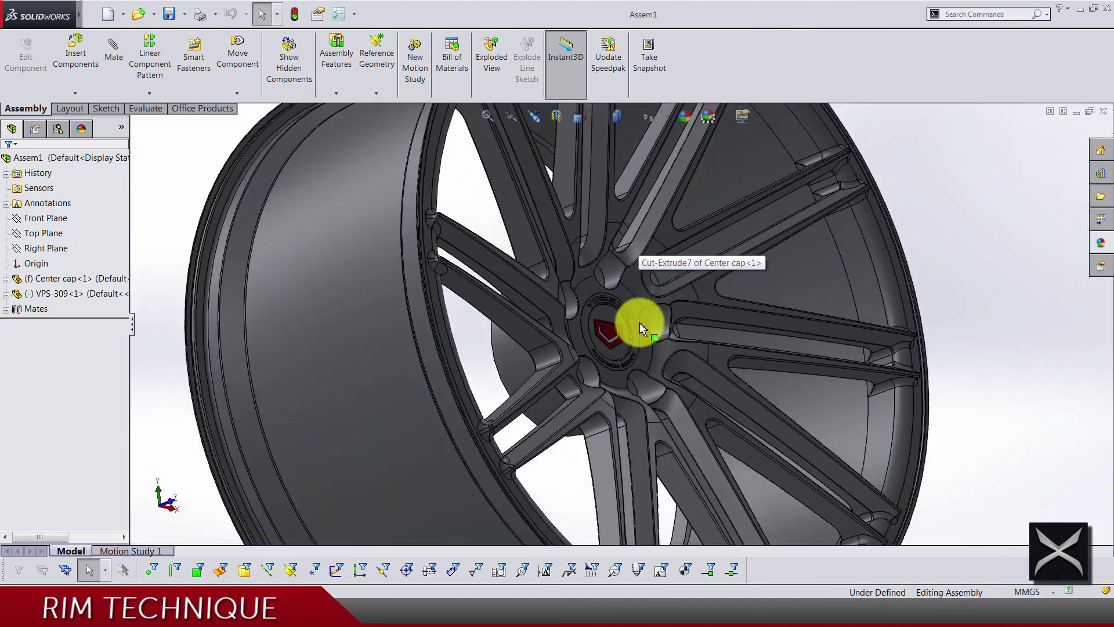
scroll(638, 324, up, 3)
middle_drag(614, 322, 547, 377)
scroll(609, 325, up, 2)
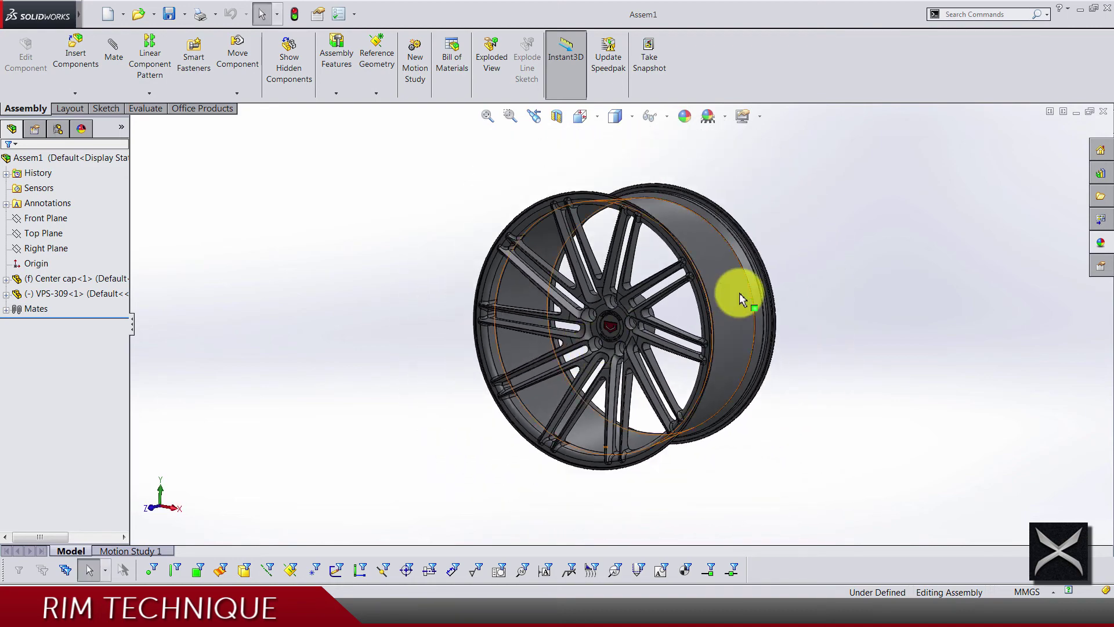
Close the wheel assembly and open the Vossen CVT 20 part from its folder inside Sale.
click(1104, 112)
click(135, 18)
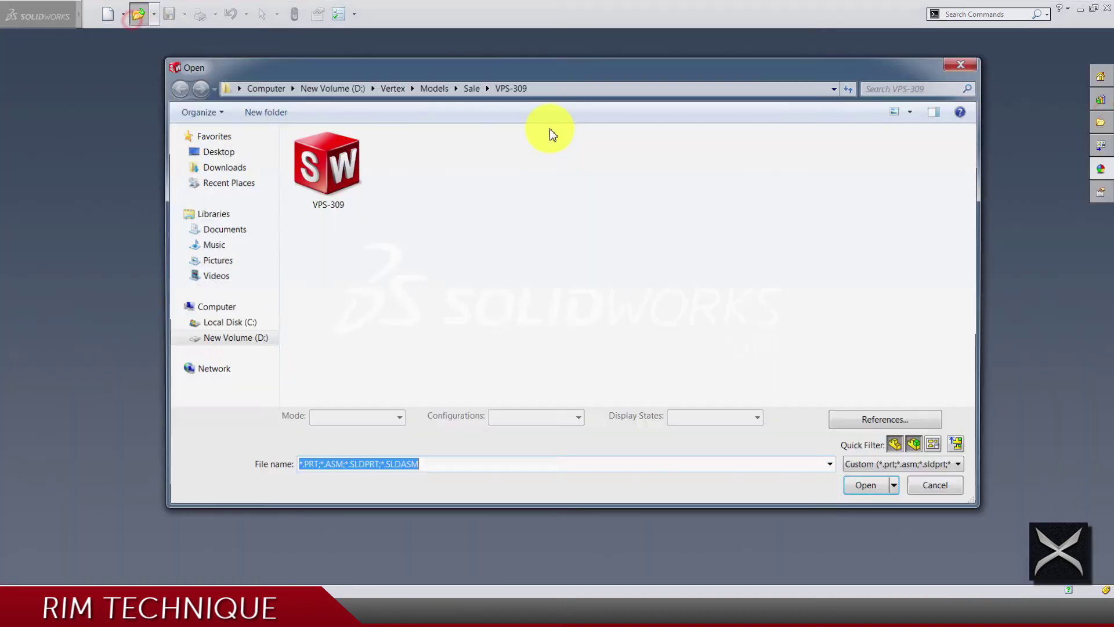
click(470, 87)
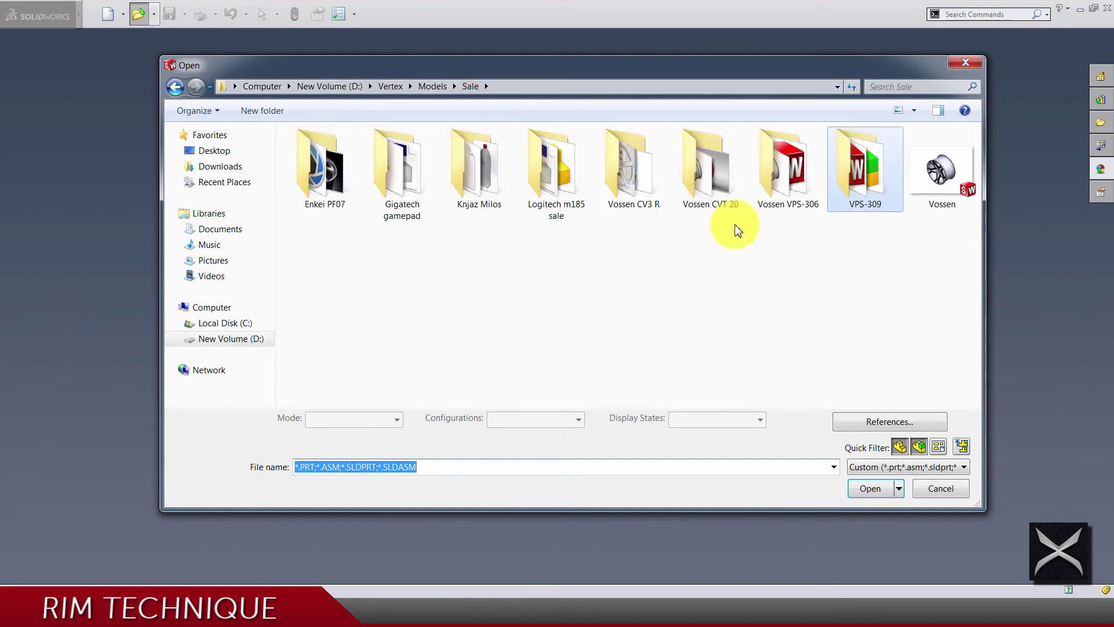
double_click(718, 199)
double_click(352, 190)
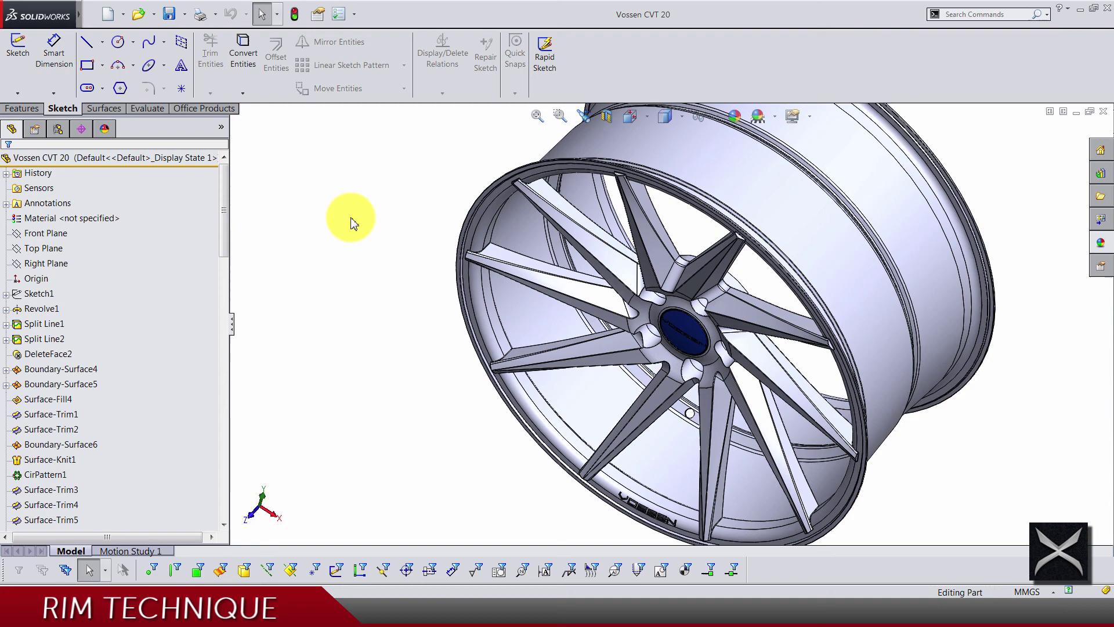
click(373, 259)
Examine the Vossen CVT 20 wheel in the front view, looking closely at its tapered spokes and where they meet the hub.
middle_drag(641, 348, 696, 241)
scroll(708, 327, down, 3)
scroll(726, 361, down, 2)
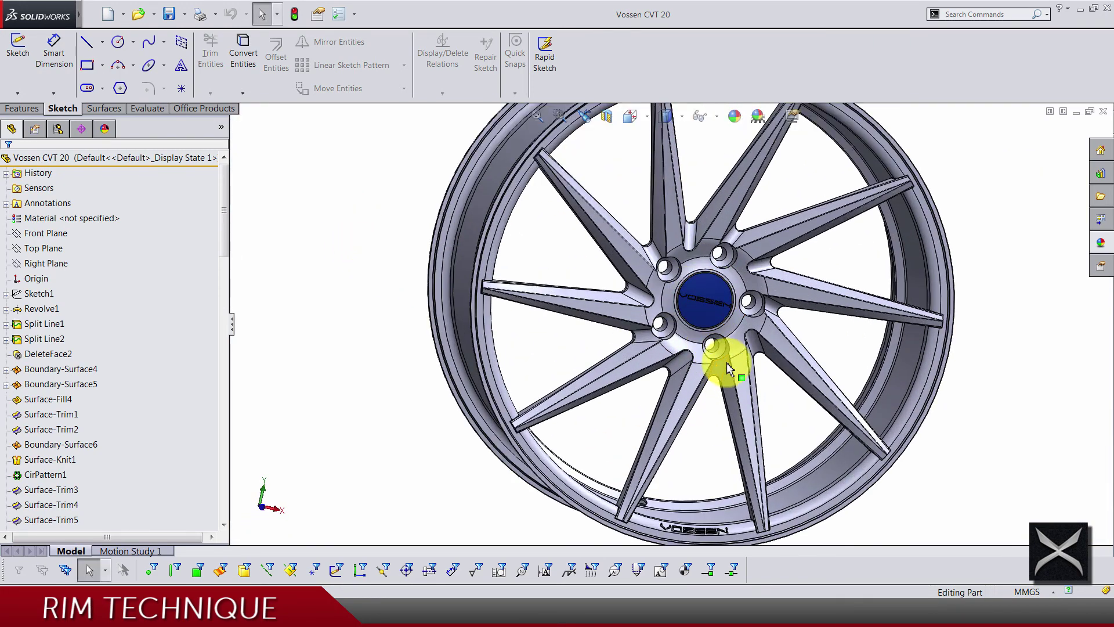
click(631, 119)
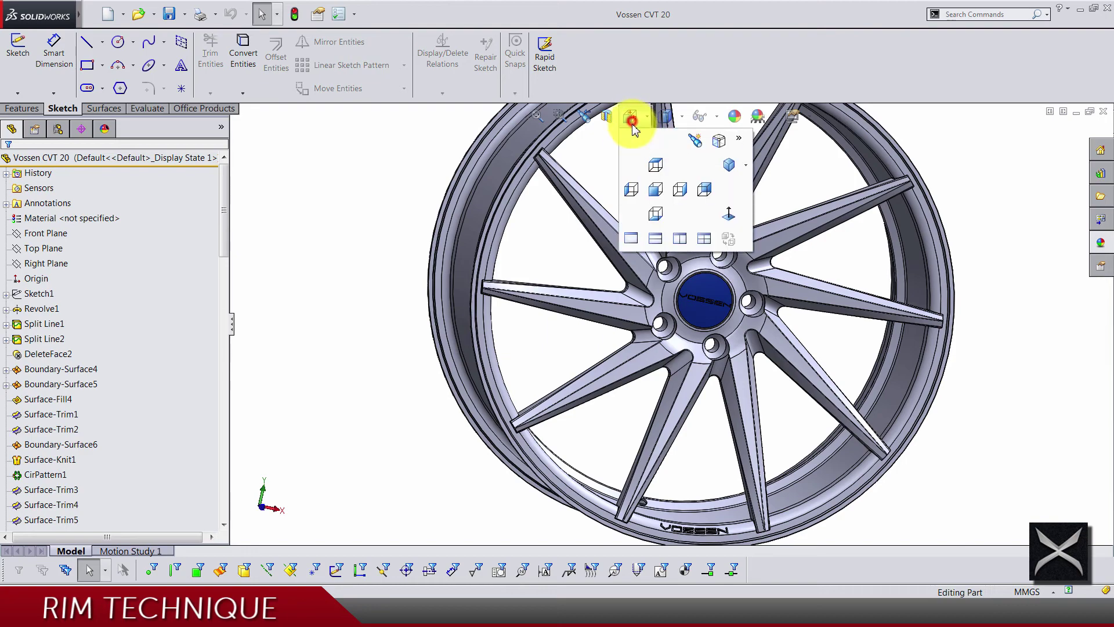
click(665, 190)
scroll(677, 329, down, 4)
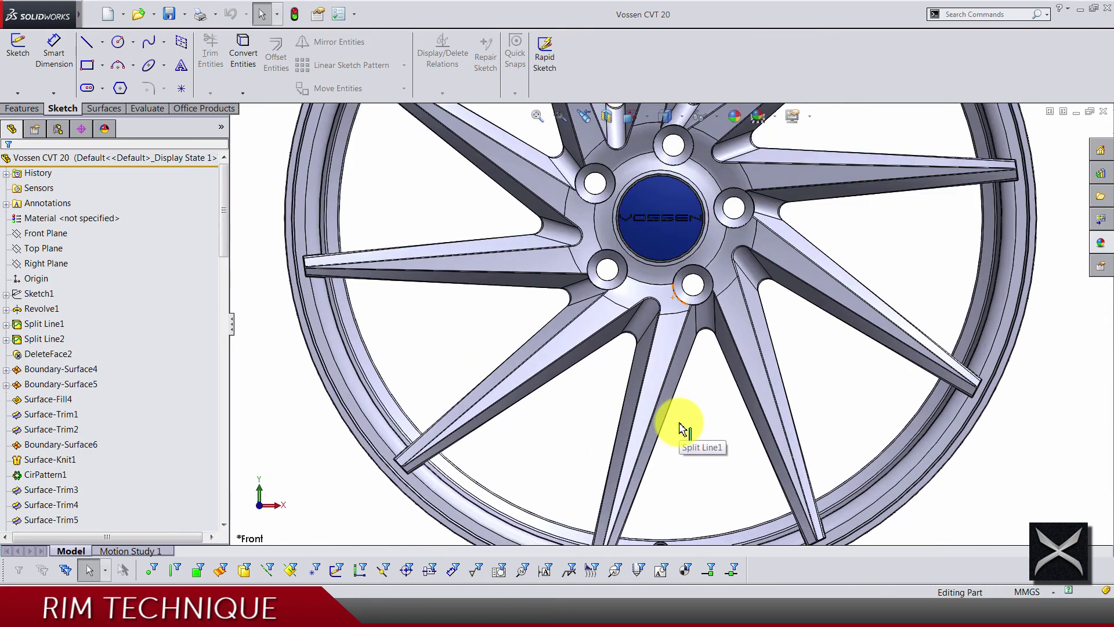
scroll(683, 429, up, 3)
scroll(627, 380, down, 3)
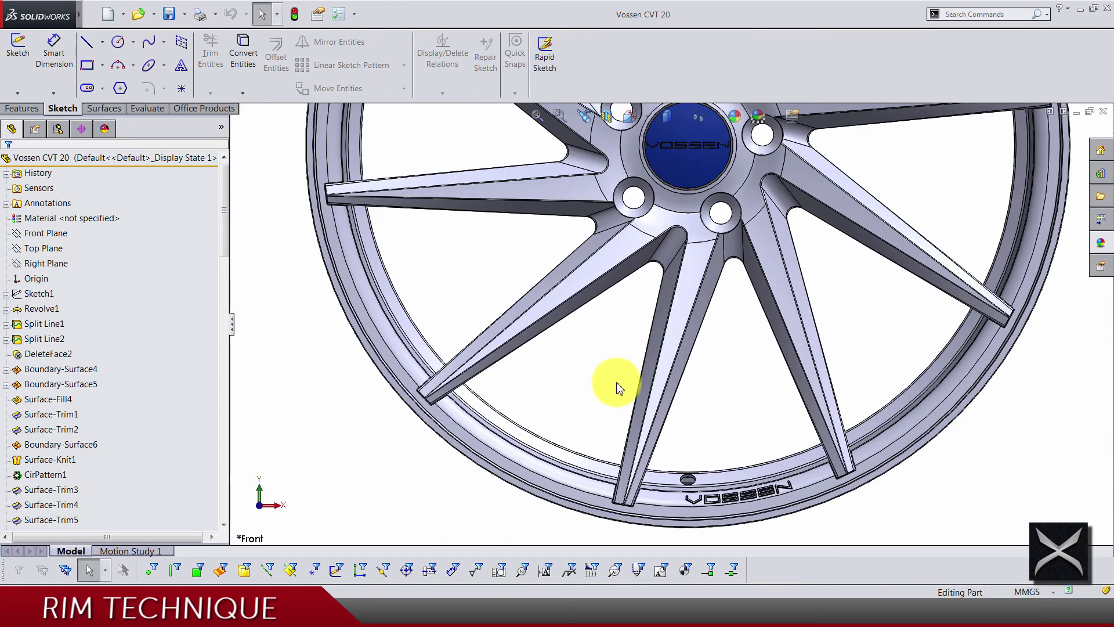
scroll(631, 287, down, 2)
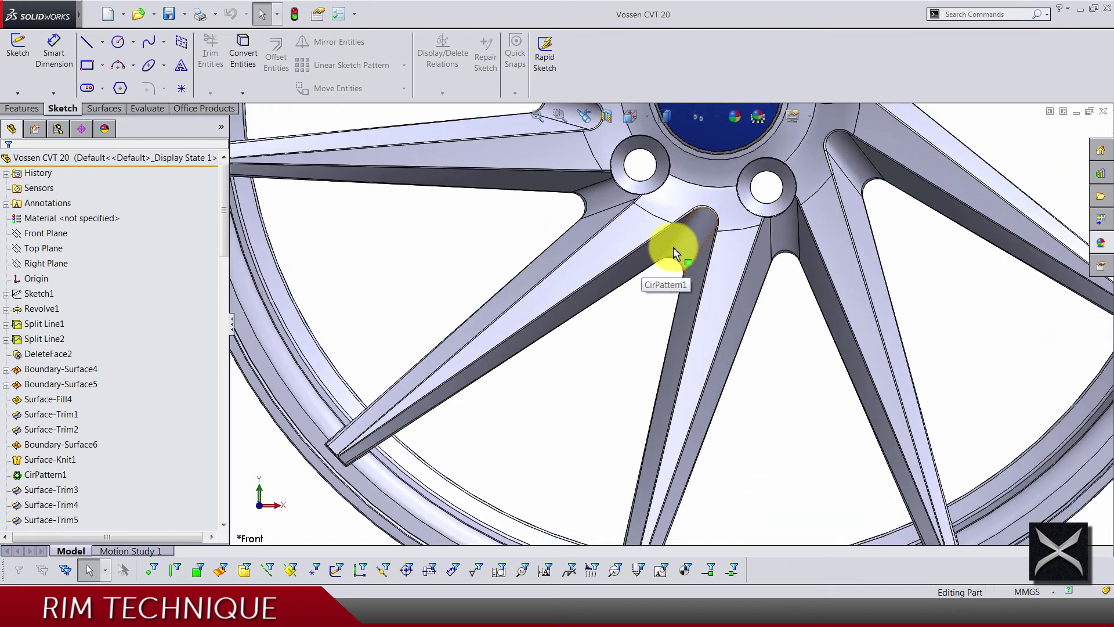
scroll(682, 335, up, 2)
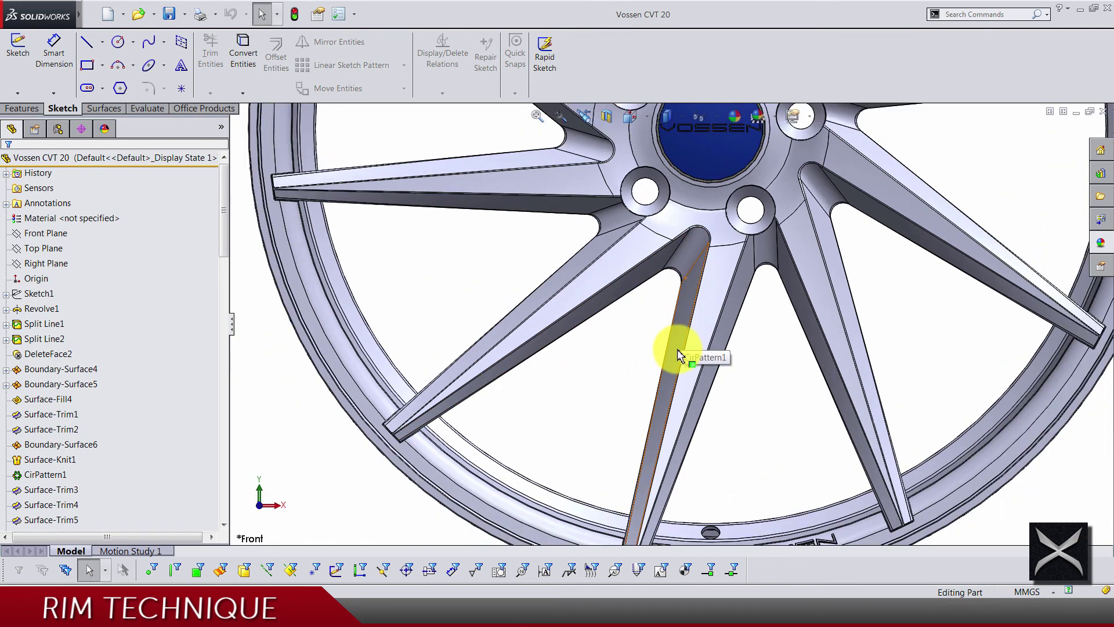
scroll(673, 261, up, 5)
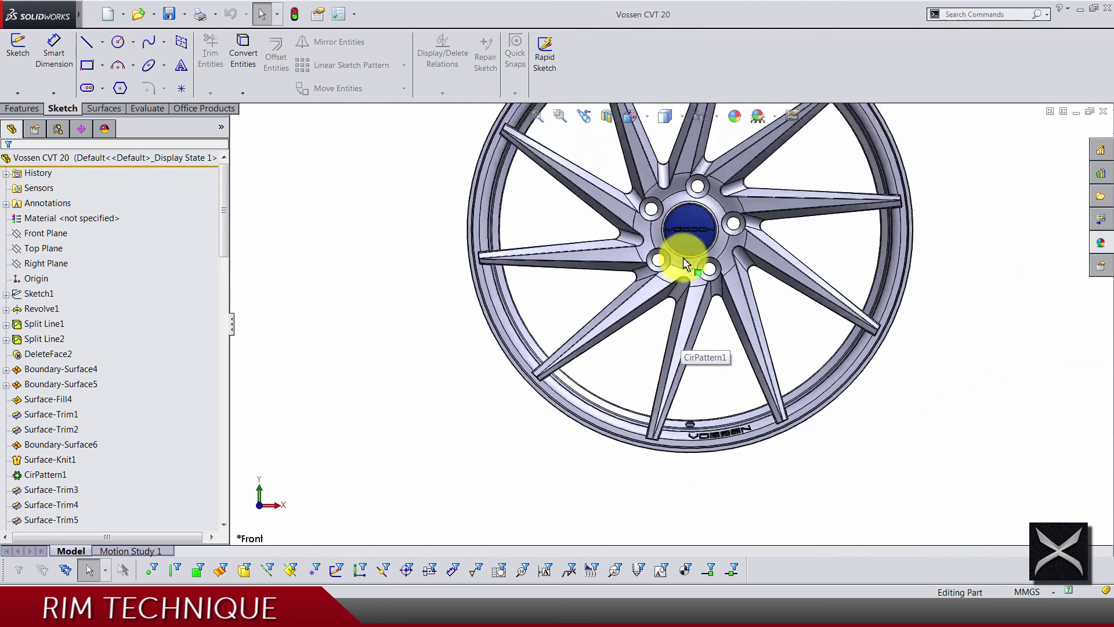
Examine the Vossen CVT 20 wheel's spoke faces, hub and barrel up close and from several angled views.
middle_drag(676, 179, 745, 272)
scroll(696, 360, down, 6)
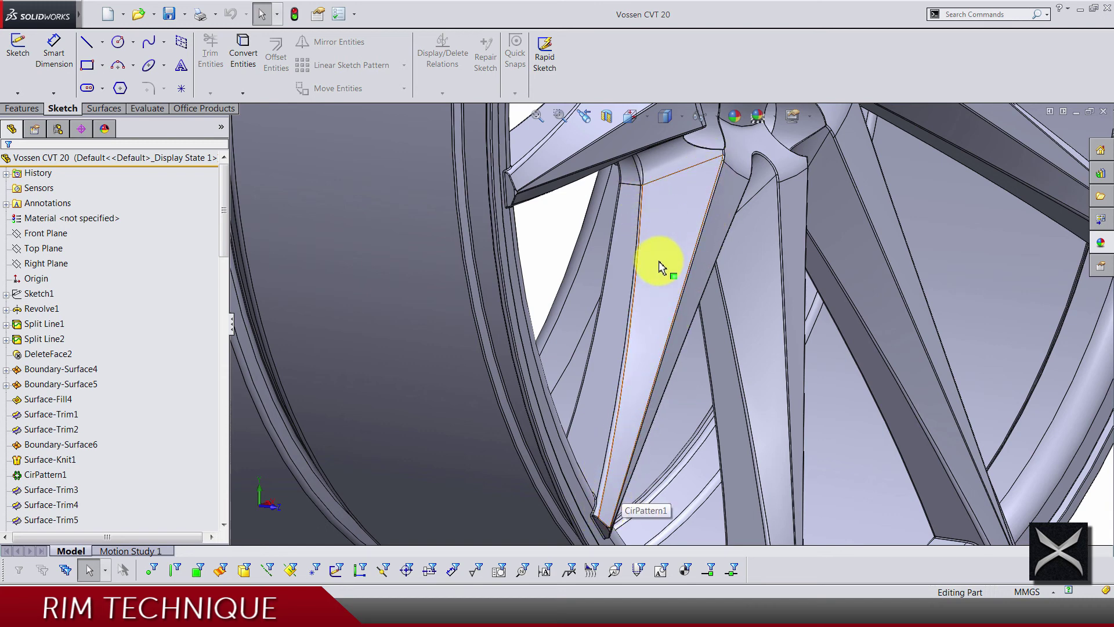
scroll(659, 279, up, 4)
scroll(663, 293, down, 5)
scroll(662, 303, up, 1)
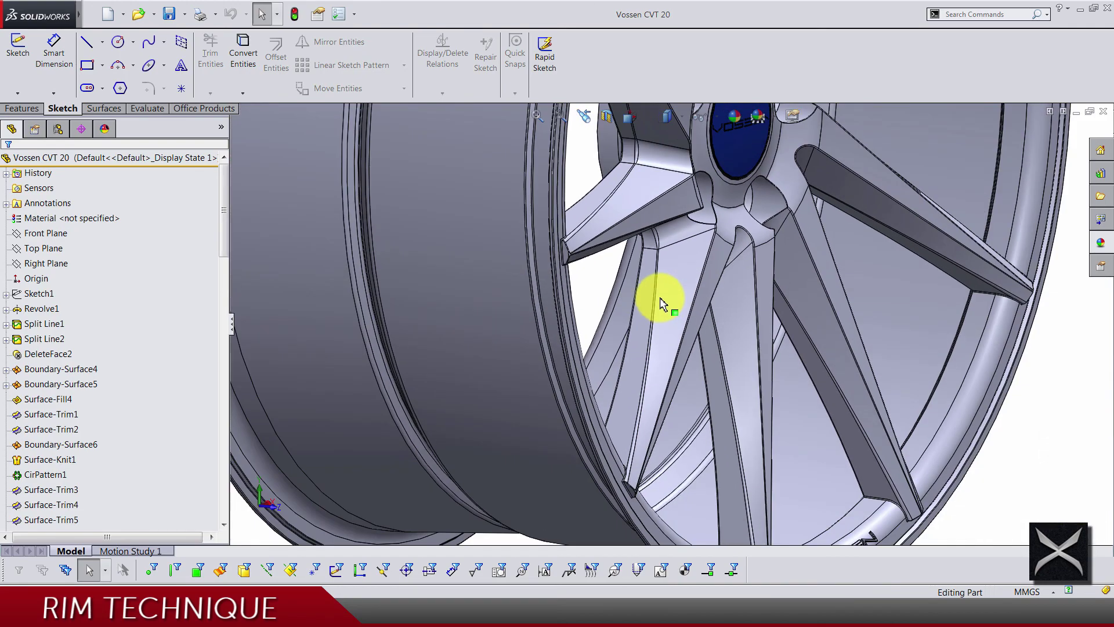
scroll(652, 386, down, 2)
scroll(673, 383, up, 5)
scroll(687, 373, down, 6)
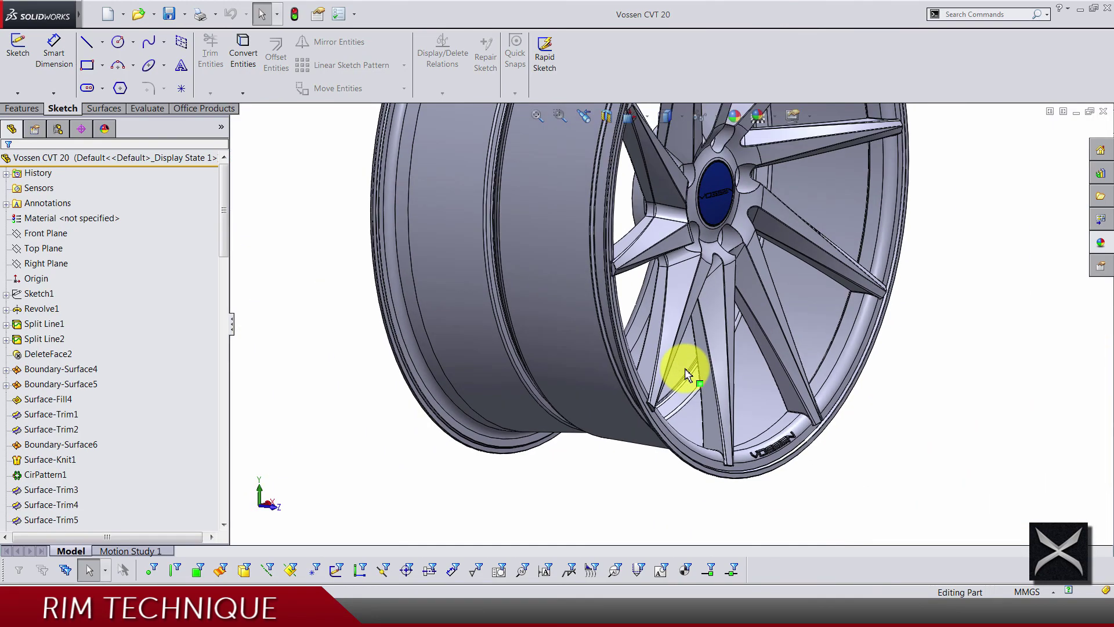
scroll(639, 402, down, 2)
scroll(638, 388, up, 8)
middle_drag(727, 262, 668, 260)
scroll(668, 260, up, 3)
scroll(665, 231, down, 4)
scroll(663, 232, down, 1)
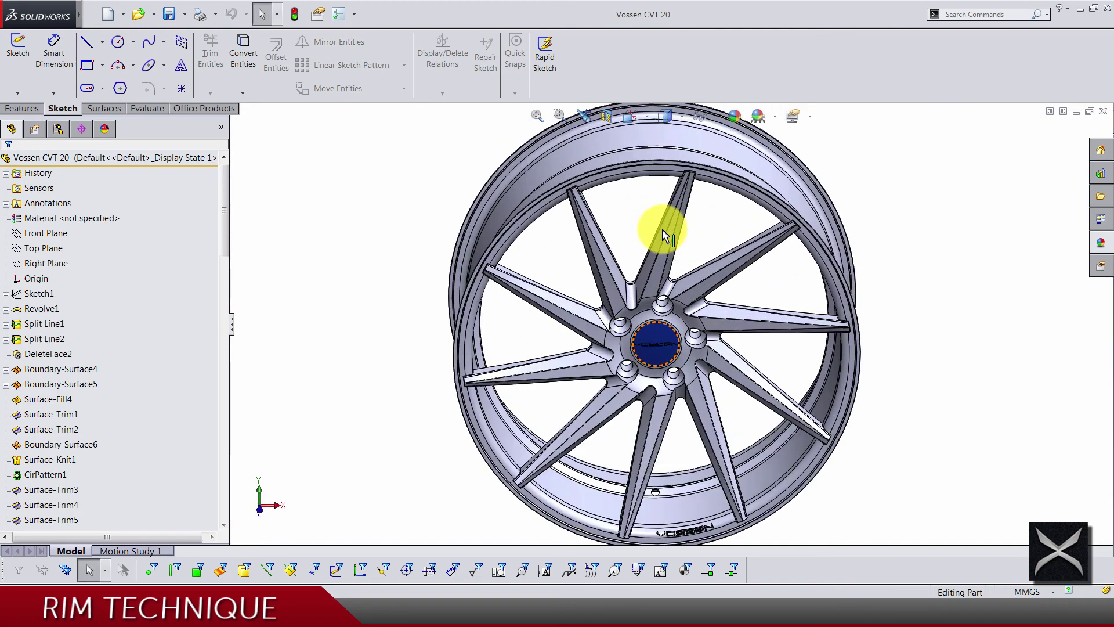
scroll(661, 294, up, 1)
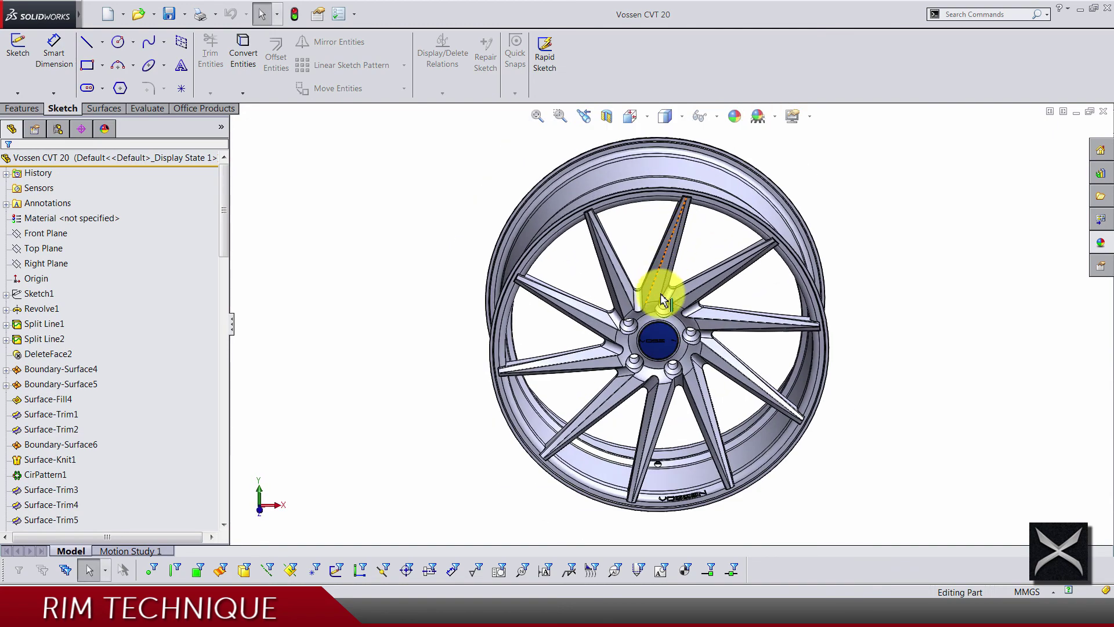
Review the wheel's feature history from Revolve1 and the split lines through the surface trims, fillets and revolved cuts.
click(35, 311)
mouse_move(525, 347)
middle_down()
mouse_move(490, 326)
mouse_move(443, 328)
mouse_move(574, 331)
middle_up()
click(381, 243)
middle_drag(808, 406, 738, 415)
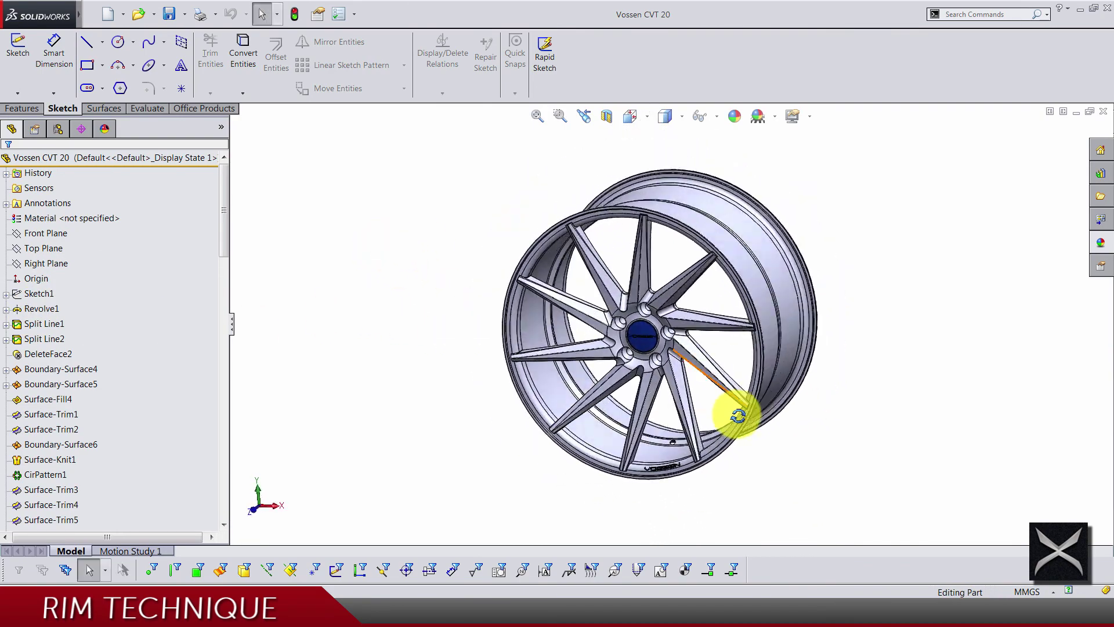
scroll(155, 386, down, 8)
scroll(155, 386, up, 8)
scroll(154, 385, down, 10)
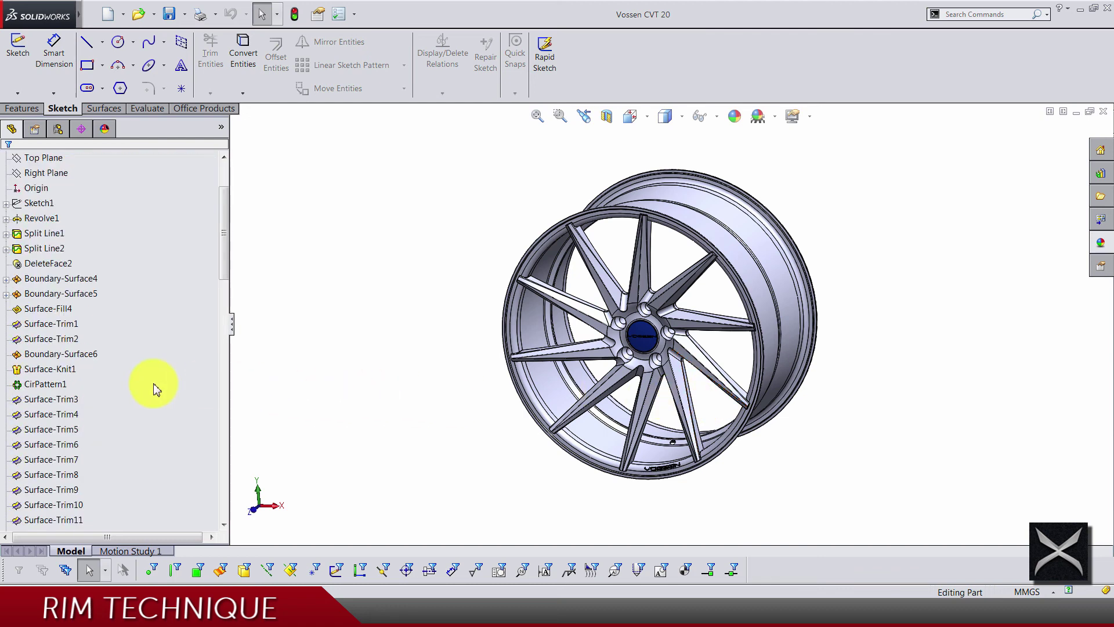
scroll(154, 387, down, 8)
scroll(154, 387, up, 18)
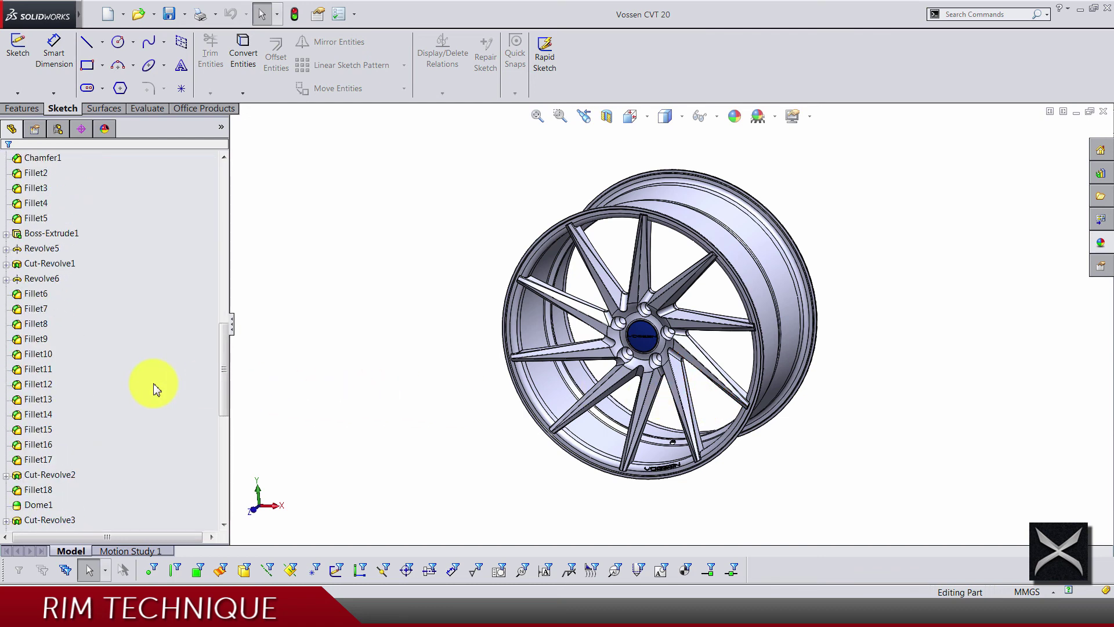
scroll(286, 90, up, 1)
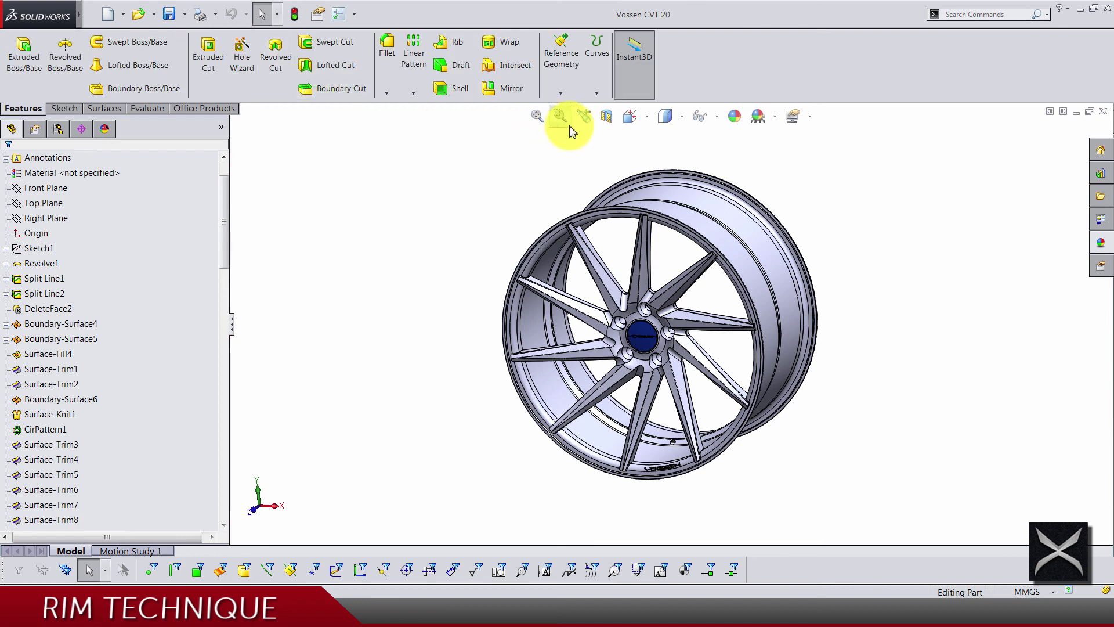
Show the whole Vossen CVT 20 wheel in the standard isometric view.
click(631, 118)
click(729, 167)
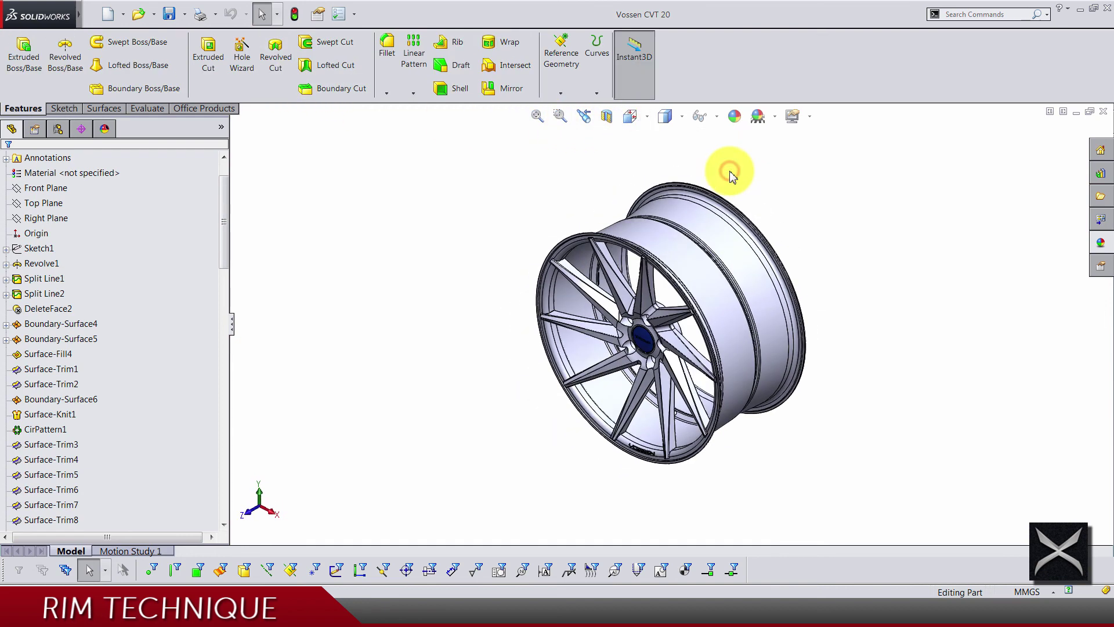